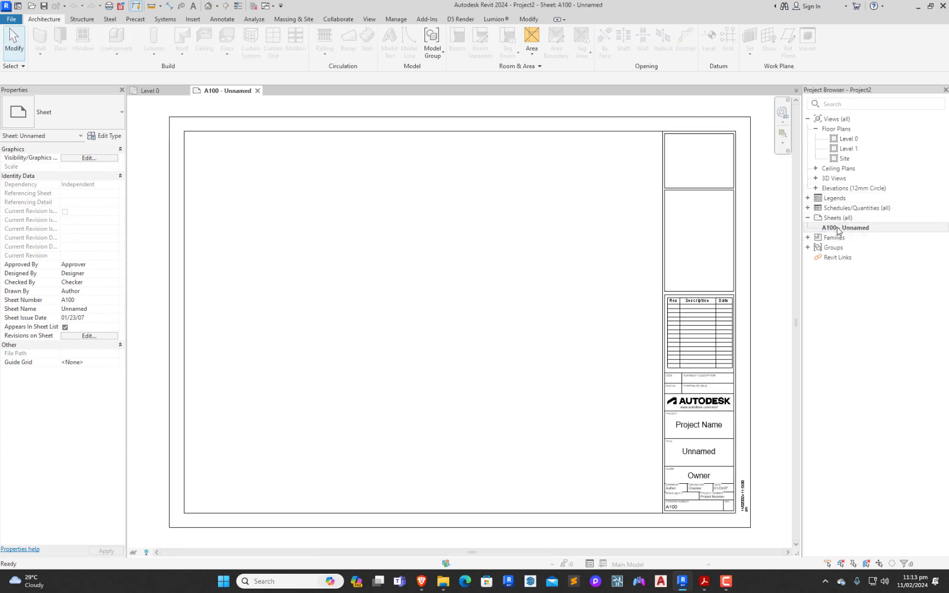
Step: Open the A1 metric title block family placed on sheet A100 for editing
left_click(752, 215)
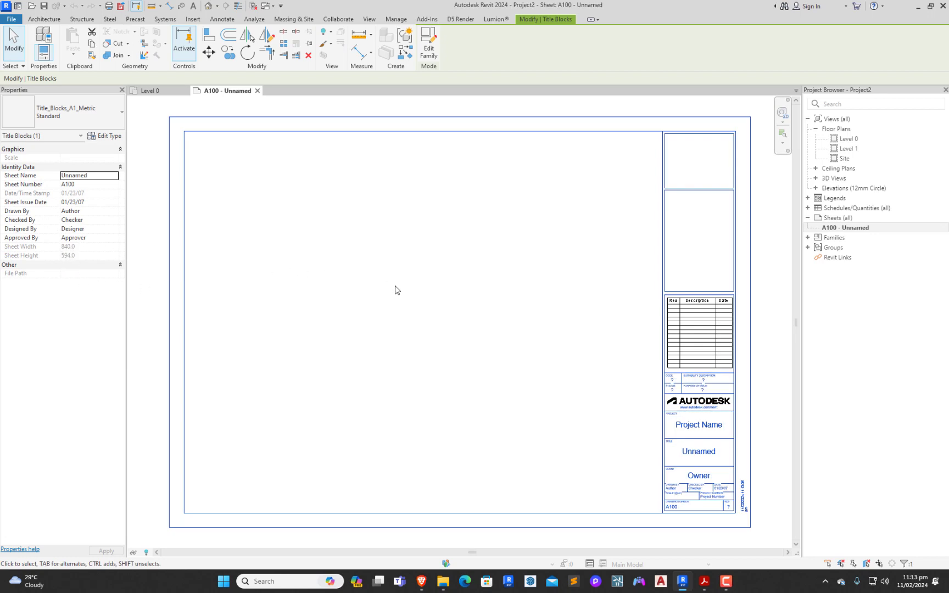
scroll(388, 294, "down", 1)
left_click(701, 253)
scroll(686, 255, "down", 1)
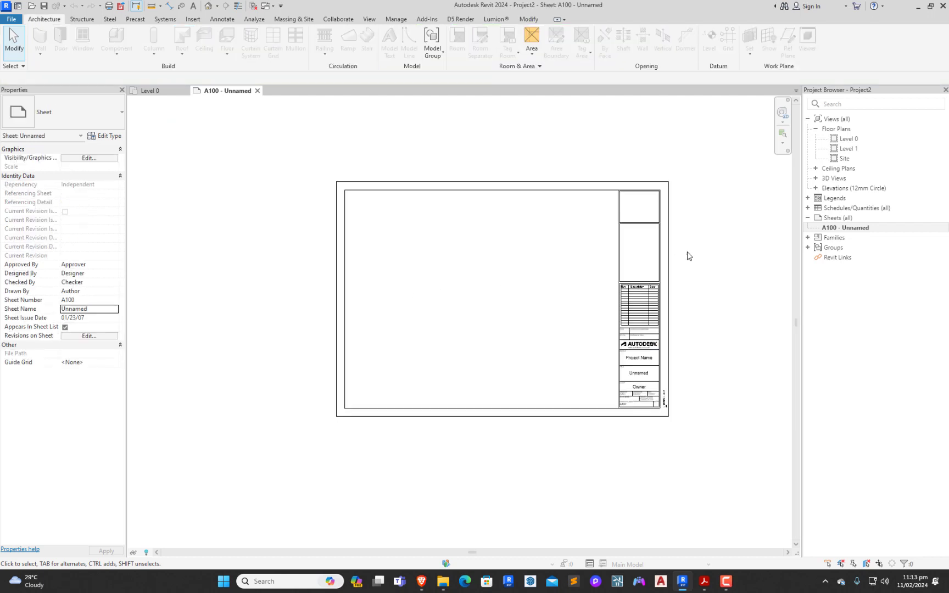
scroll(647, 267, "up", 1)
scroll(684, 265, "down", 1)
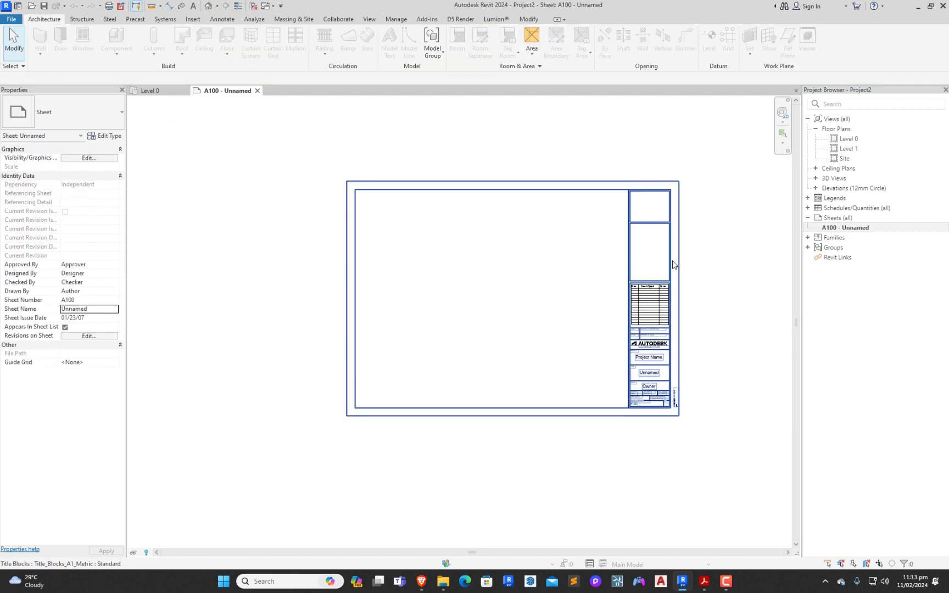
double_click(674, 264)
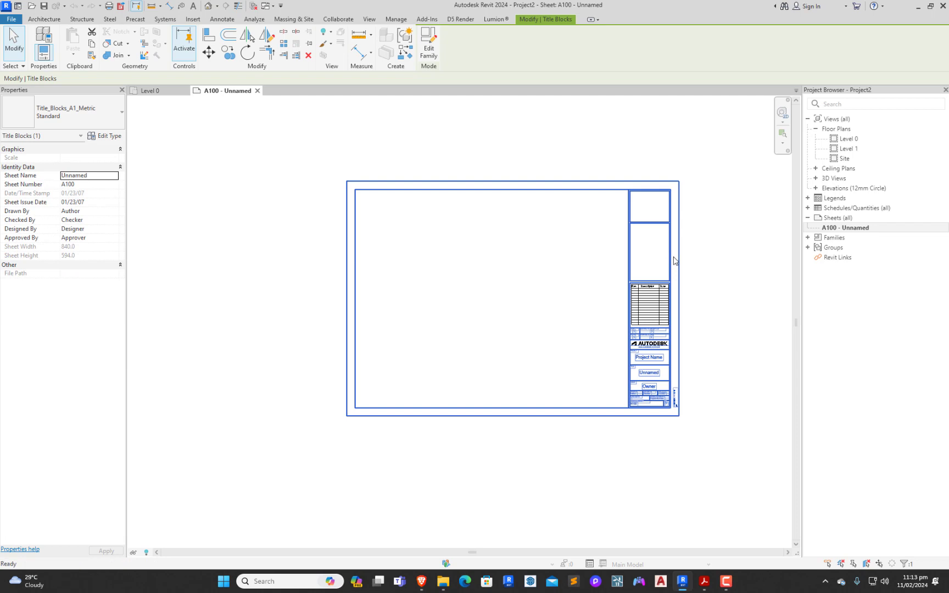
Step: Delete the logo, labels, revision table and inner lines of the title block, keeping only the outer border
scroll(534, 186, "down", 2)
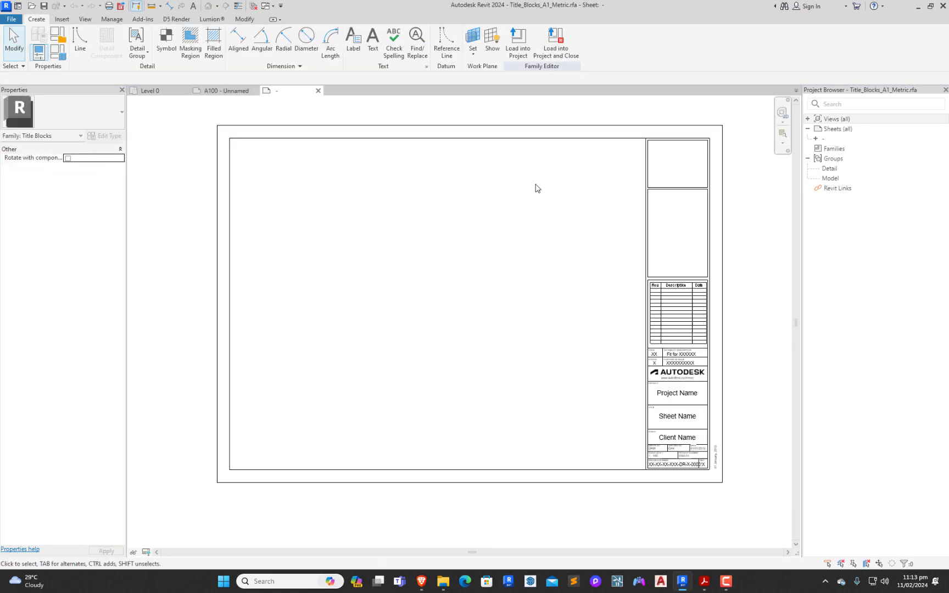
left_click_drag(293, 135, 661, 386)
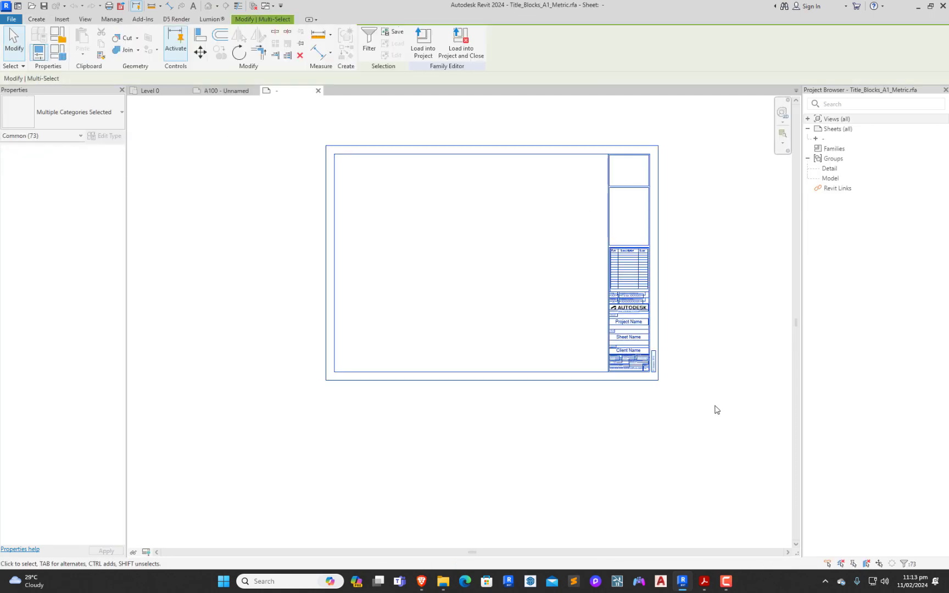
key("Delete")
Step: Set the outer border's width to 420 mm by repositioning its right vertical line
left_click(658, 245)
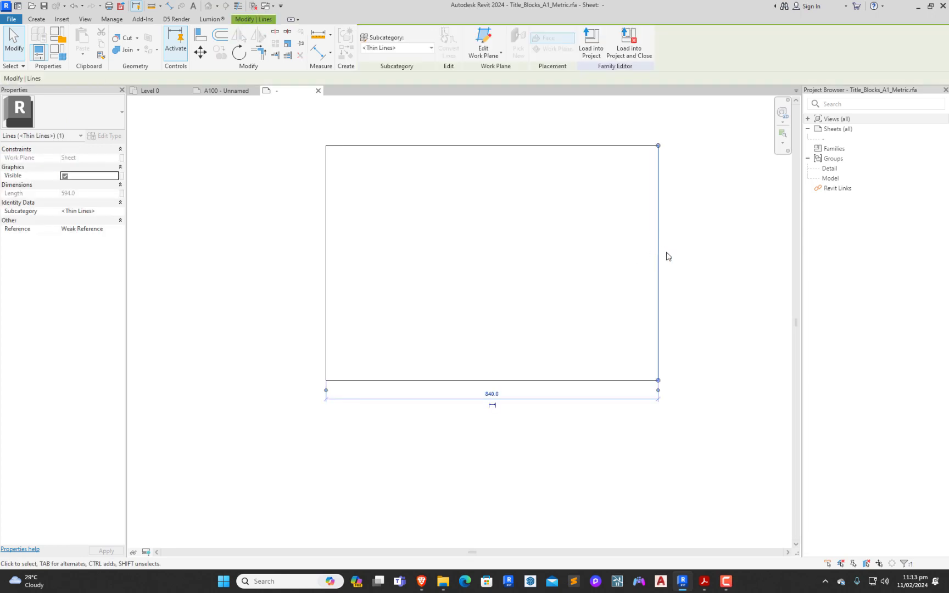
left_click(631, 286)
left_click(659, 249)
left_click(650, 418)
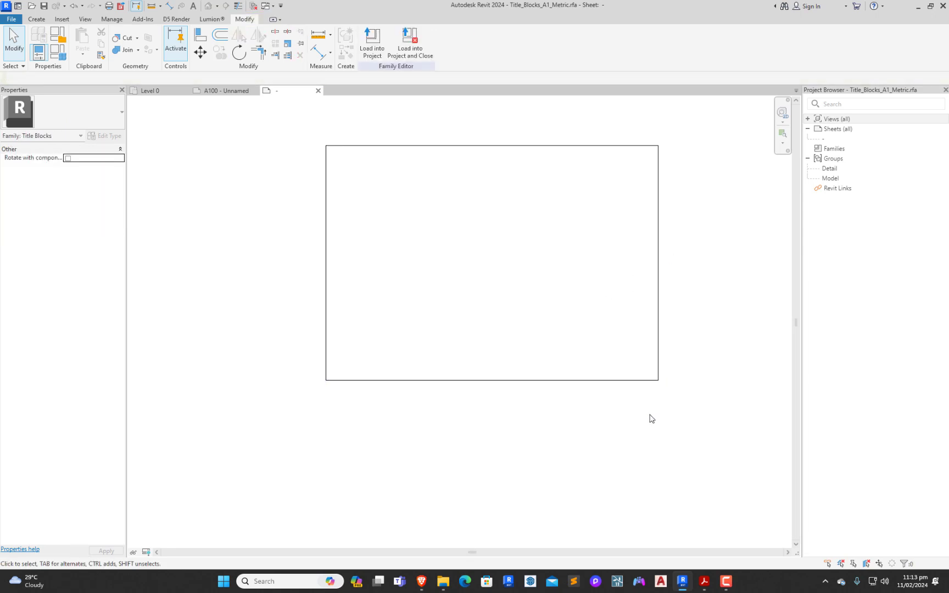
left_click(659, 343)
left_click(492, 395)
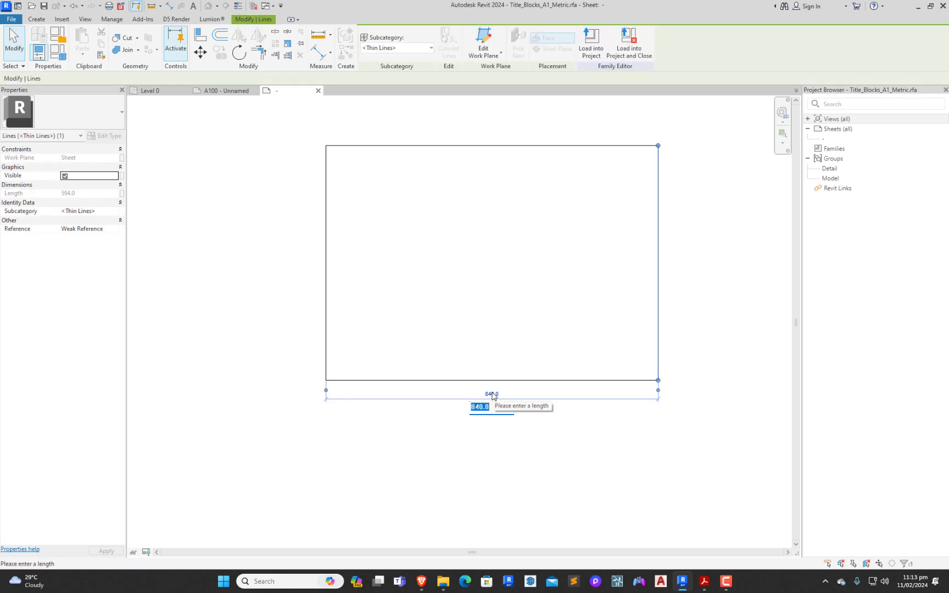
type("420")
key("Return")
Step: Reduce the outer border's height to half its original size by repositioning its top line
left_click(445, 146)
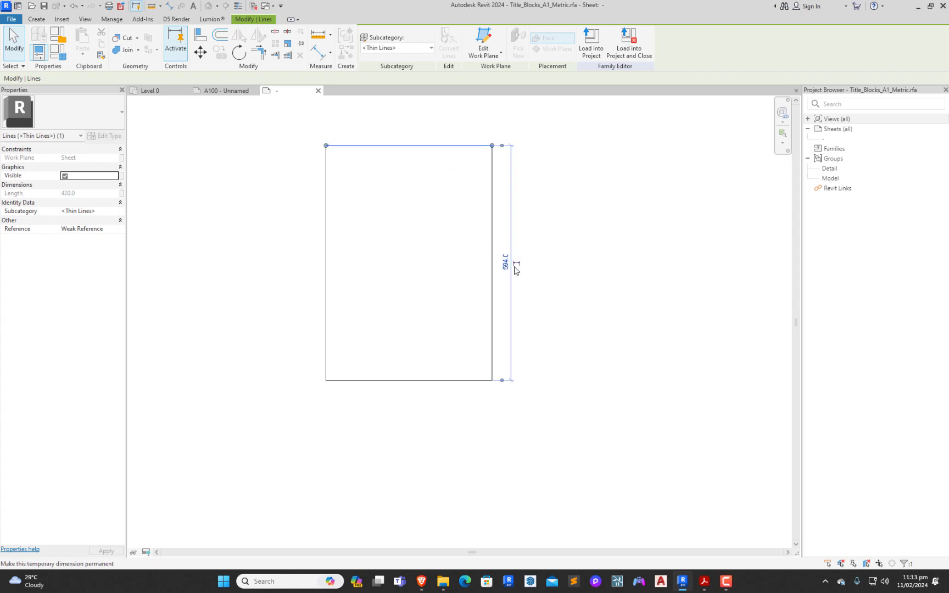
left_click(506, 263)
key("Return")
left_click(575, 295)
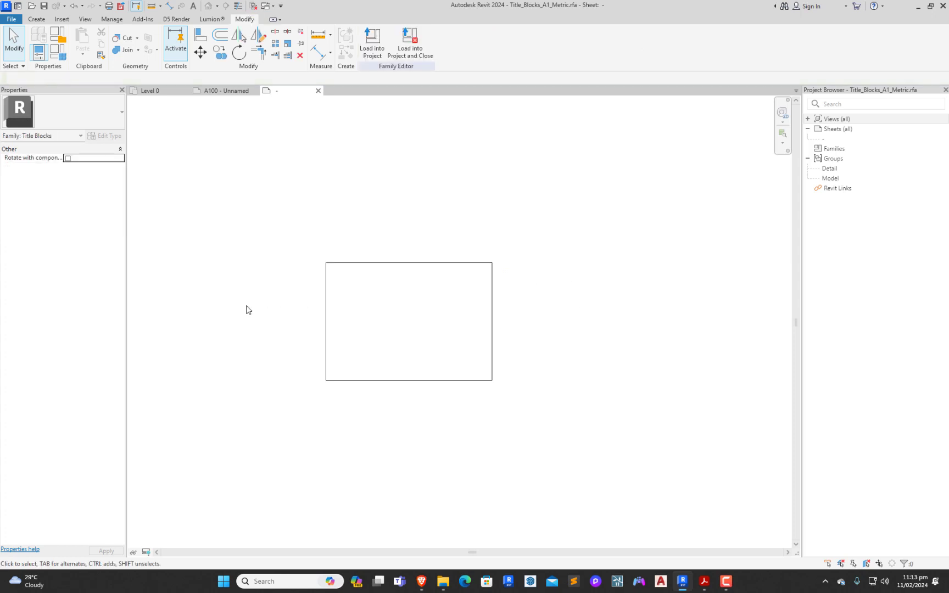
Step: Offset a copy of the entire outer border chain 10 mm inward to form the inner frame
scroll(309, 315, "up", 5)
scroll(741, 324, "up", 1)
scroll(742, 328, "up", 1)
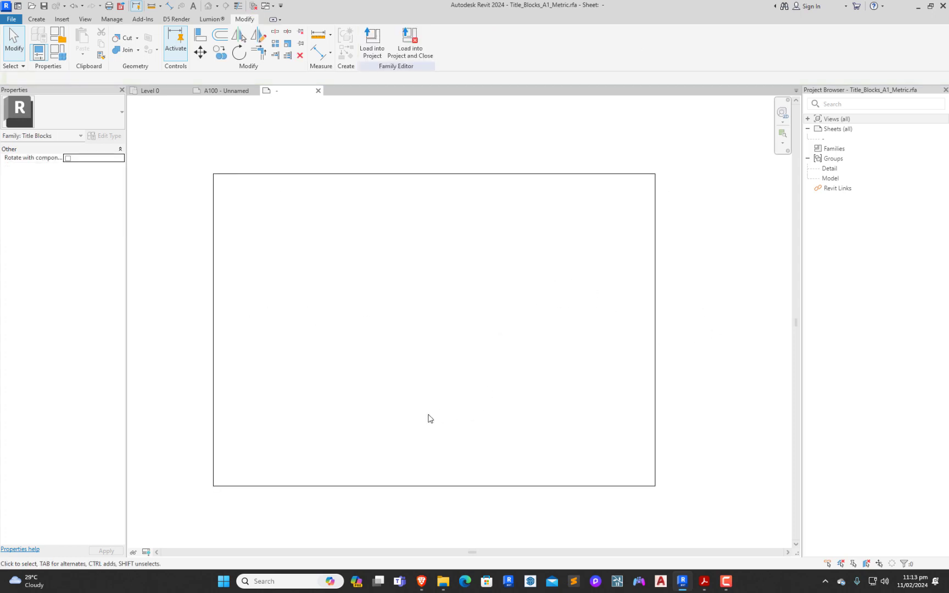
scroll(430, 418, "up", 1)
scroll(546, 360, "down", 1)
scroll(396, 322, "up", 1)
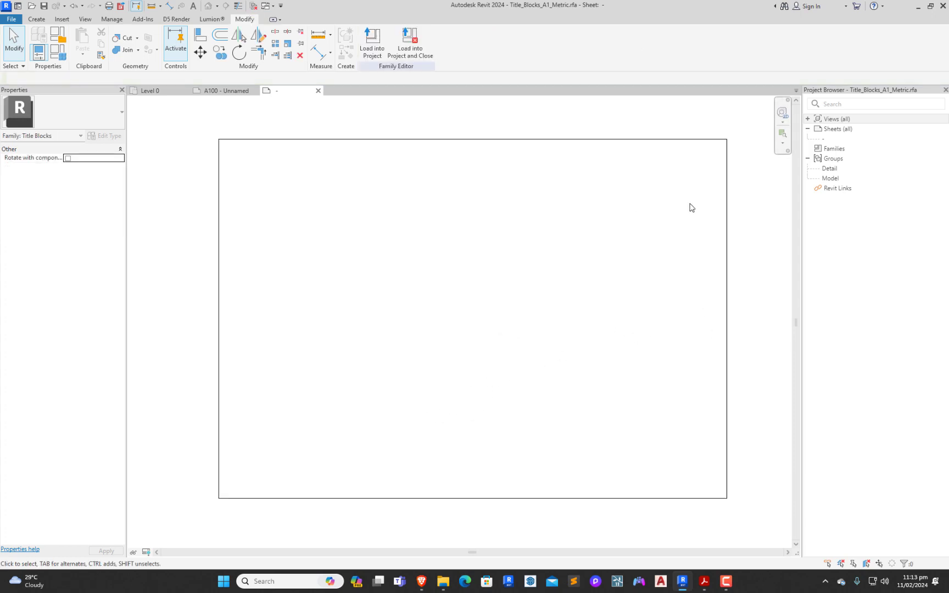
left_click(219, 35)
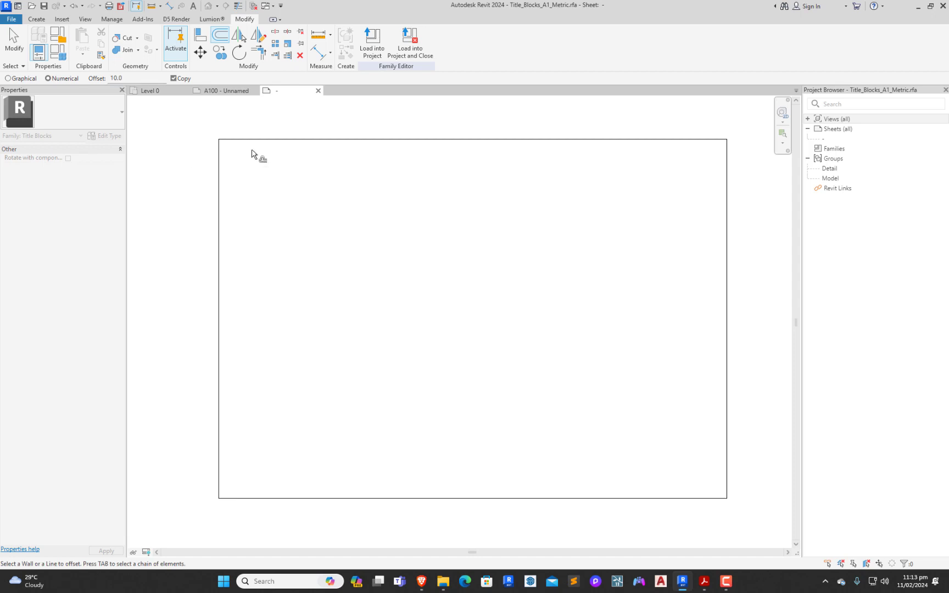
key("Tab")
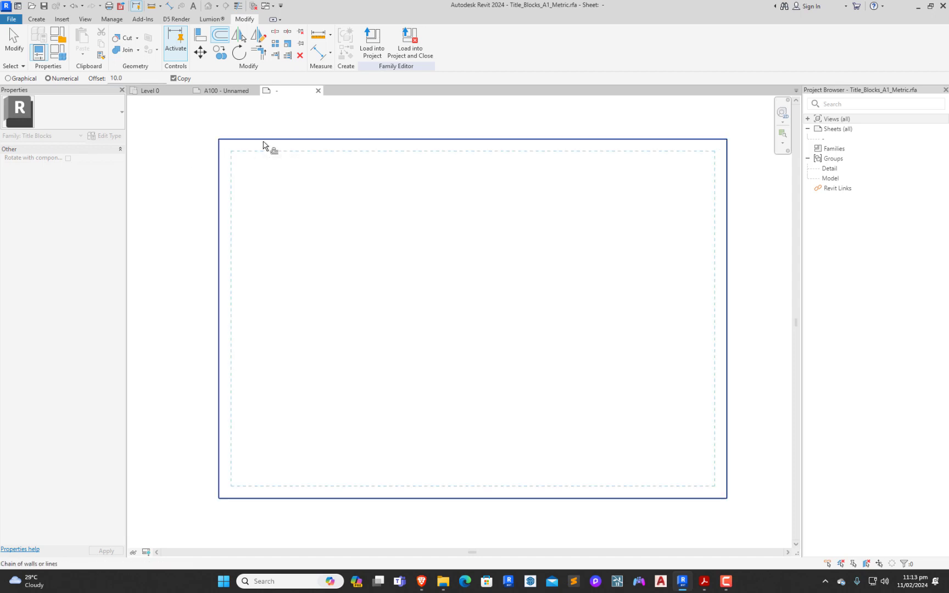
left_click(263, 144)
key("Escape")
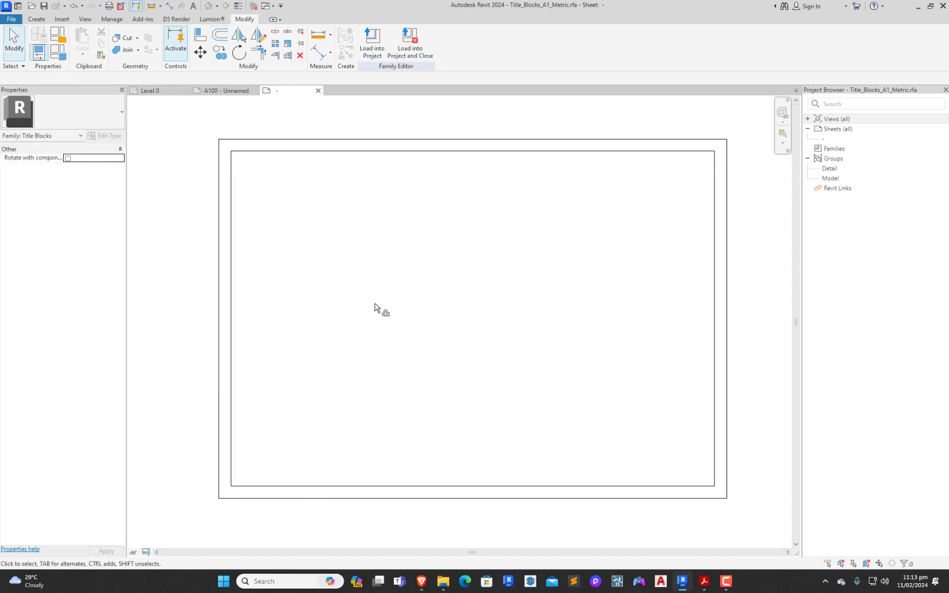
Step: Offset the inner frame's bottom line upward four times at 10 mm spacing to form the title block rows
left_click(220, 36)
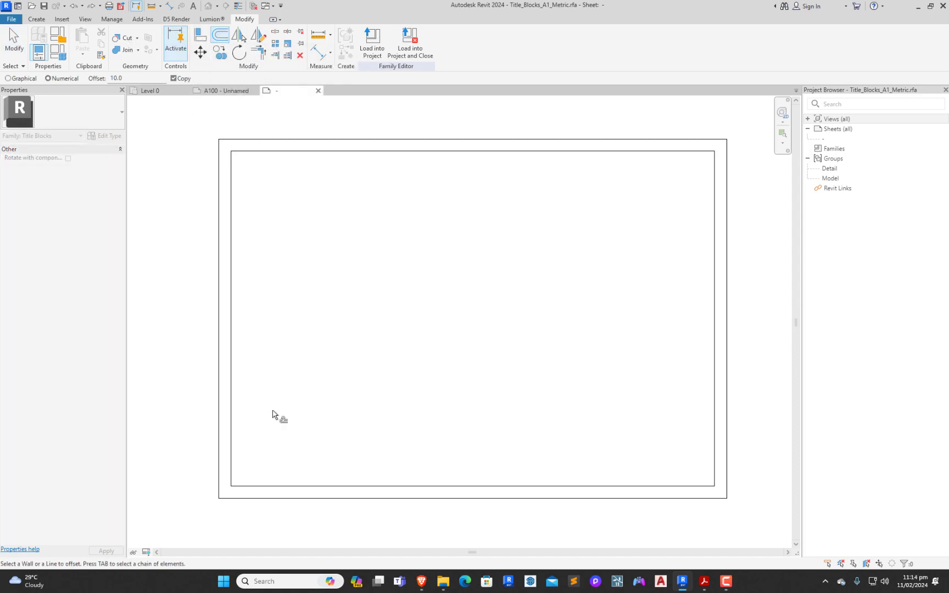
left_click(270, 486)
left_click(275, 473)
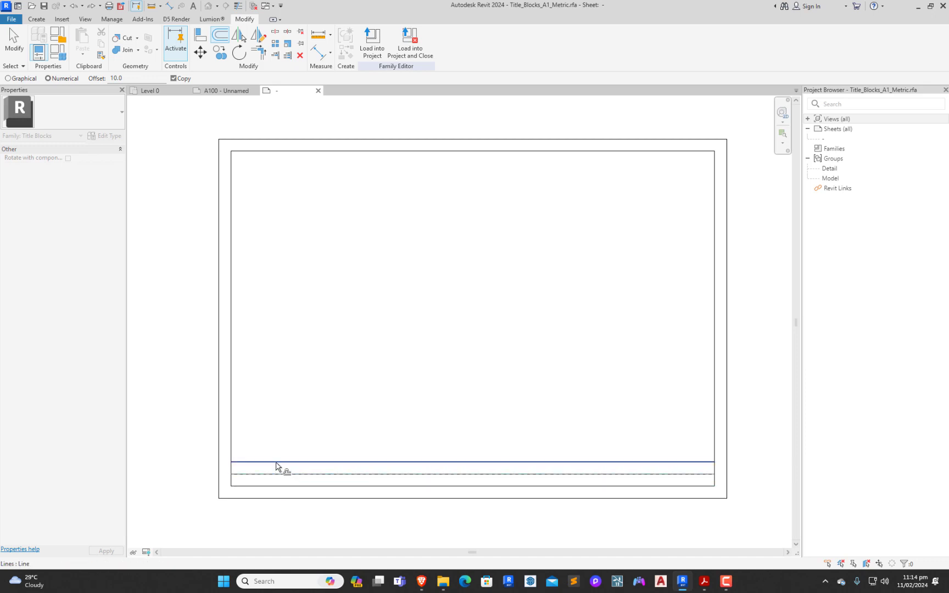
left_click(276, 463)
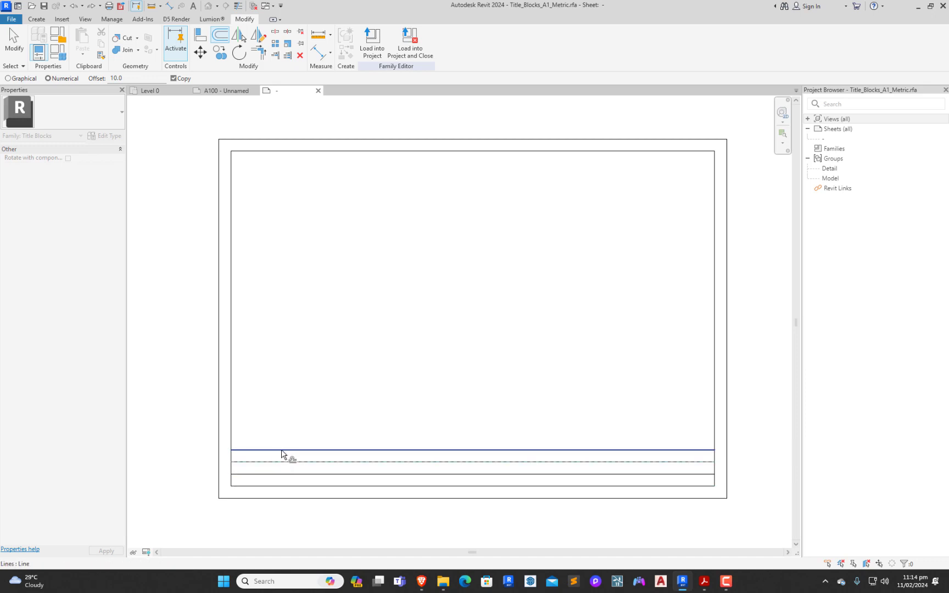
left_click(282, 452)
key("Escape")
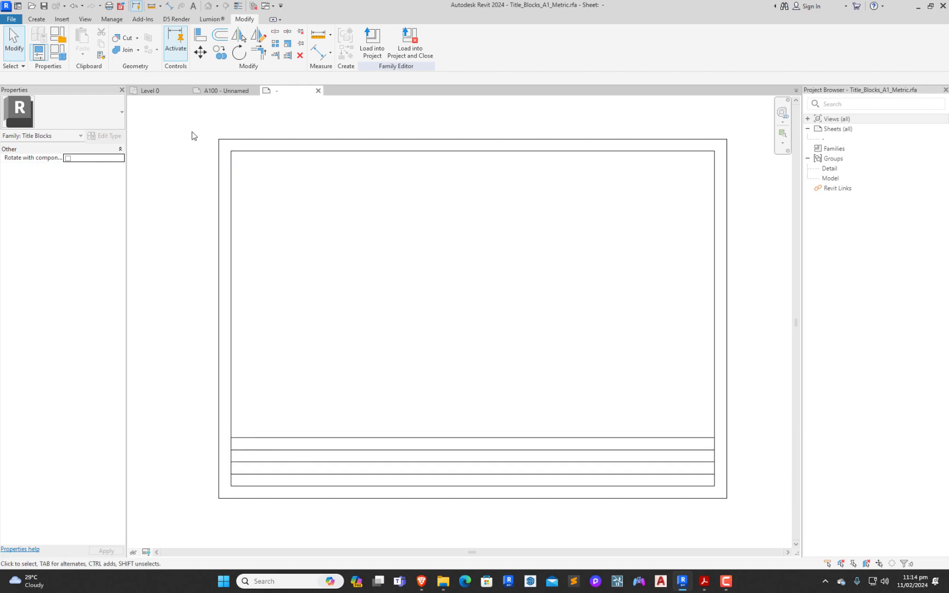
Step: Offset four vertical column lines inside the inner frame: 40 then 60 mm from its left edge, 60 then 40 mm from its right edge
left_click(220, 35)
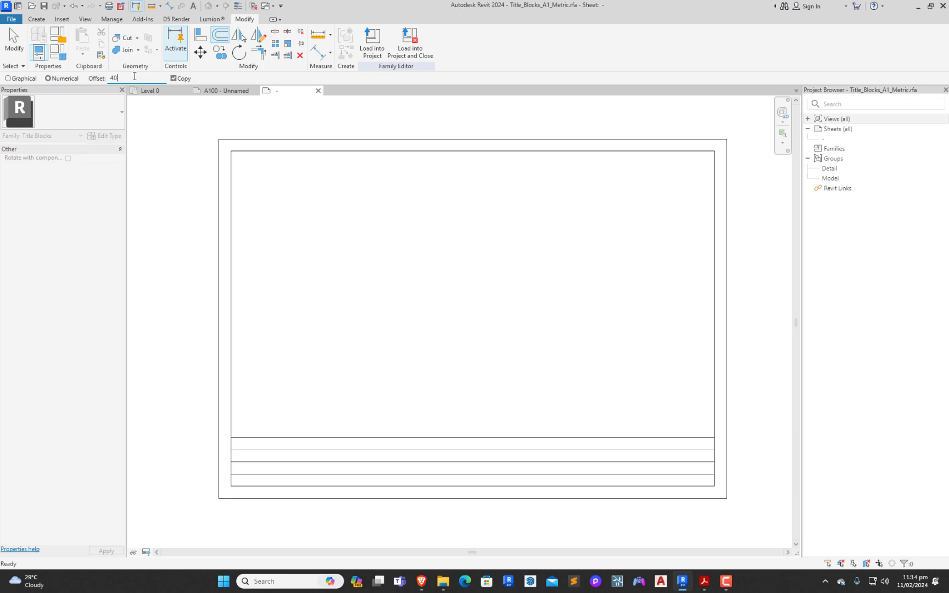
left_click(236, 392)
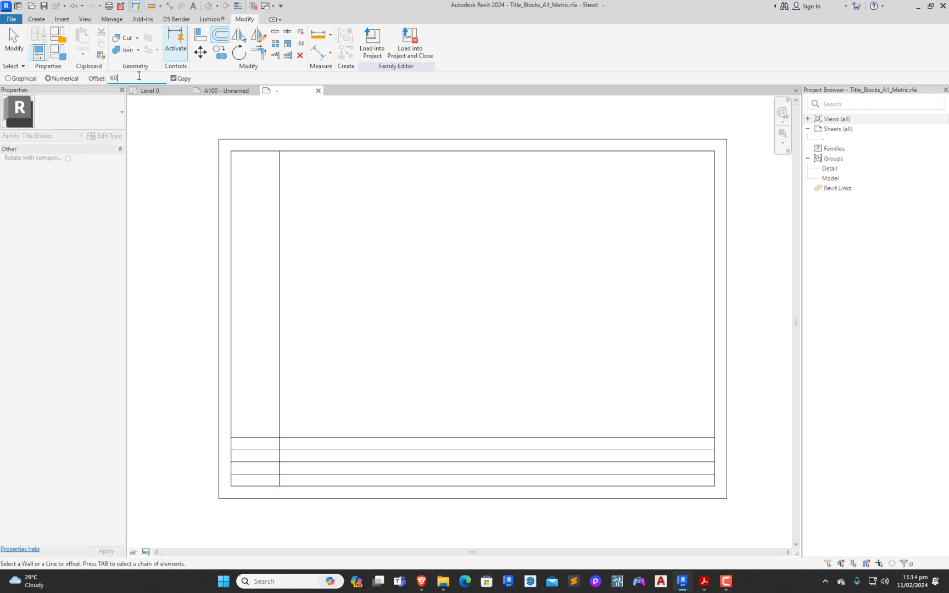
left_click(280, 341)
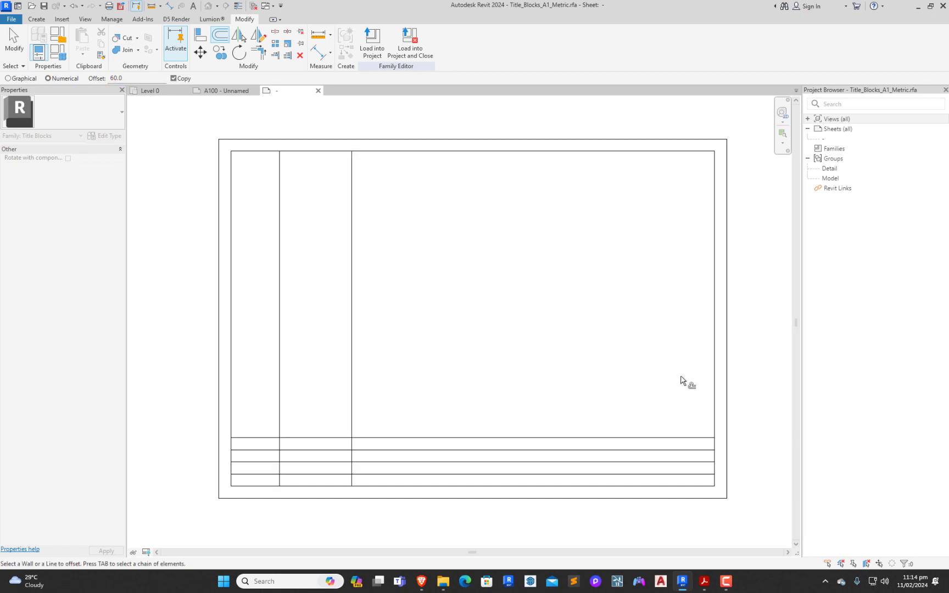
left_click(714, 367)
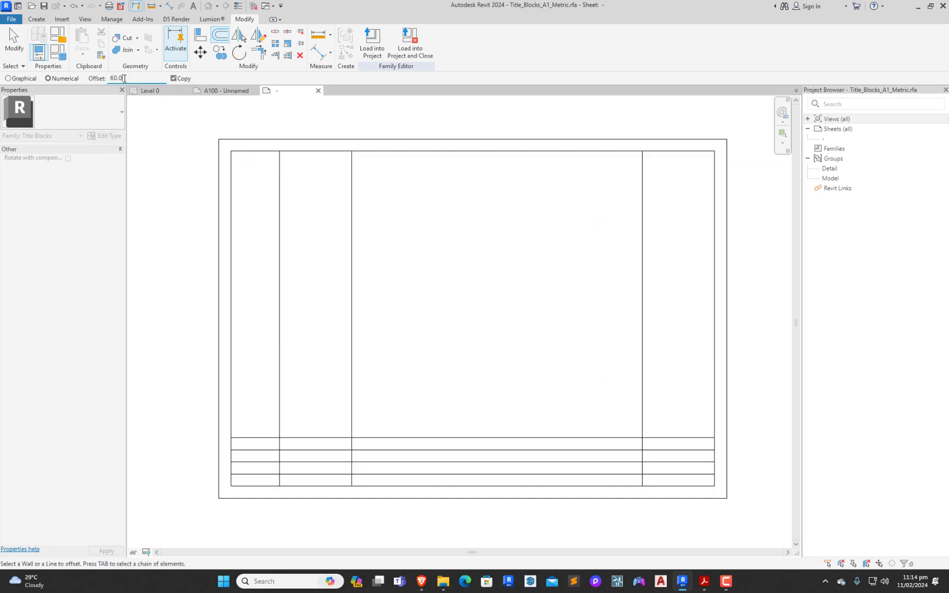
left_click(644, 385)
key("Escape")
key("Escape")
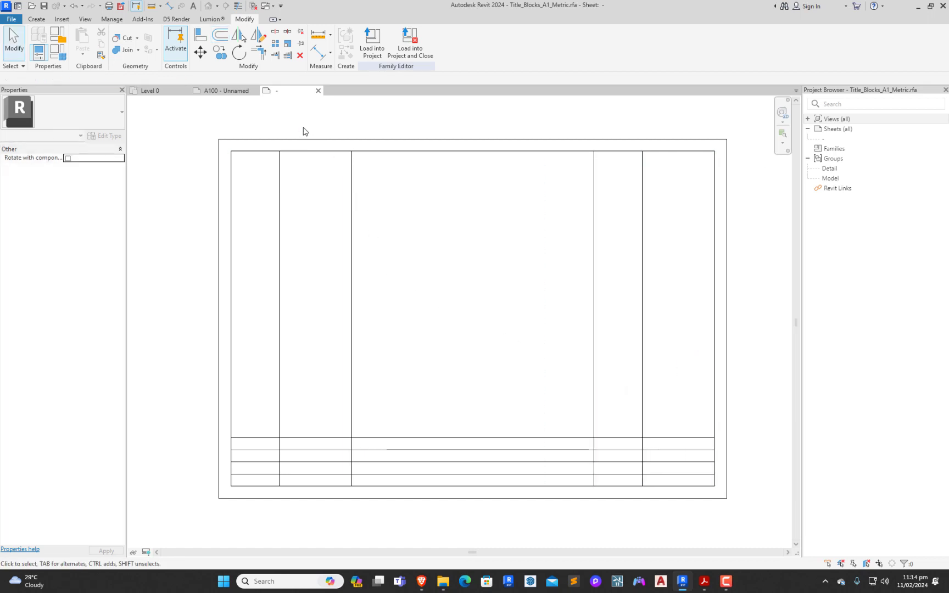
Step: Try trimming the four column lines at the topmost row line, starting with the two on the right
left_click(291, 57)
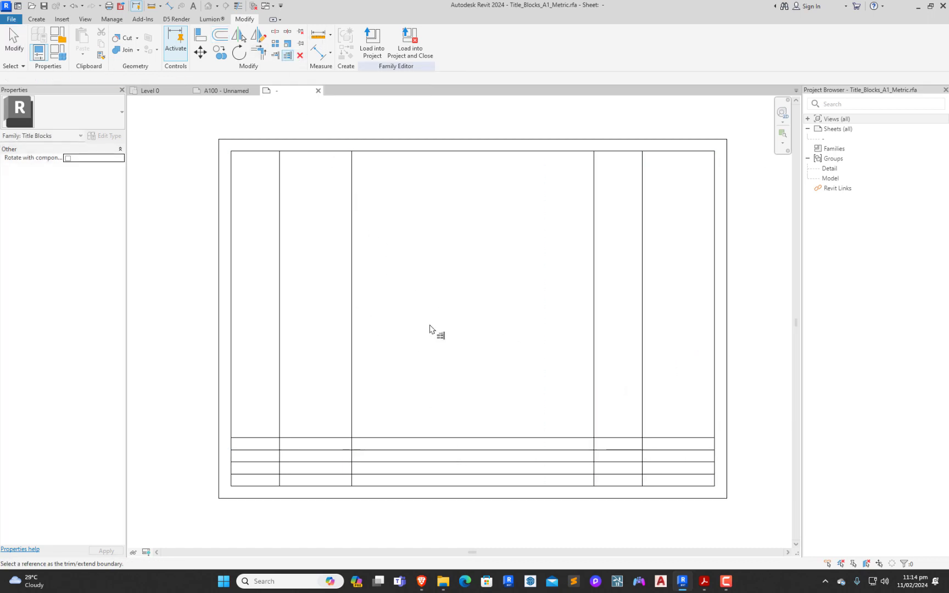
left_click(445, 438)
left_click(644, 467)
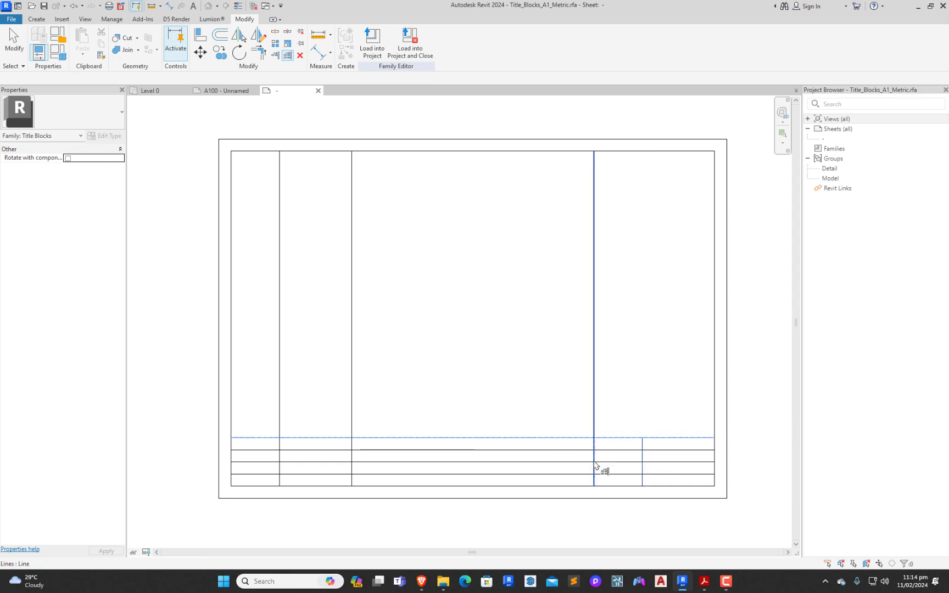
left_click(597, 465)
left_click(354, 464)
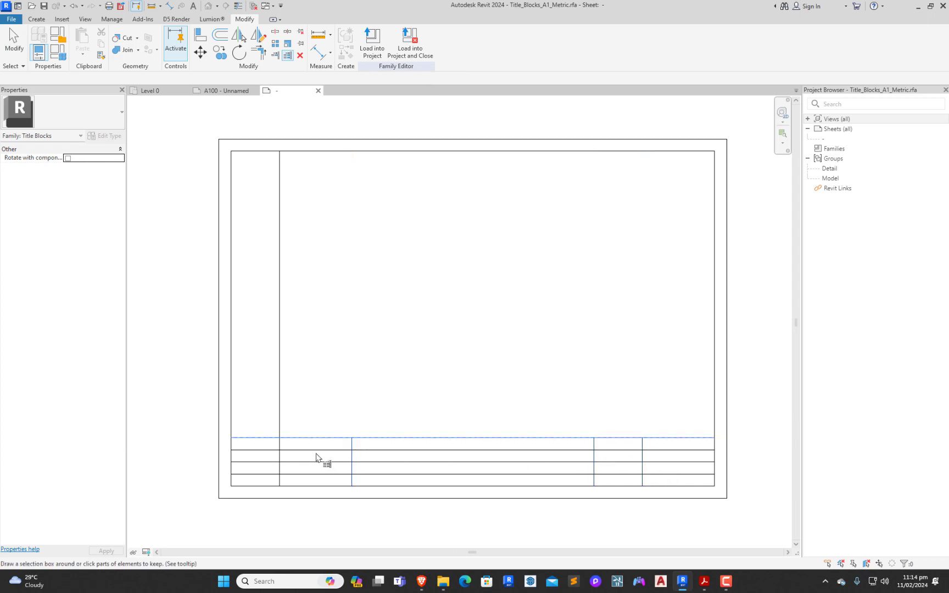
left_click(286, 464)
key("Escape")
key("Escape")
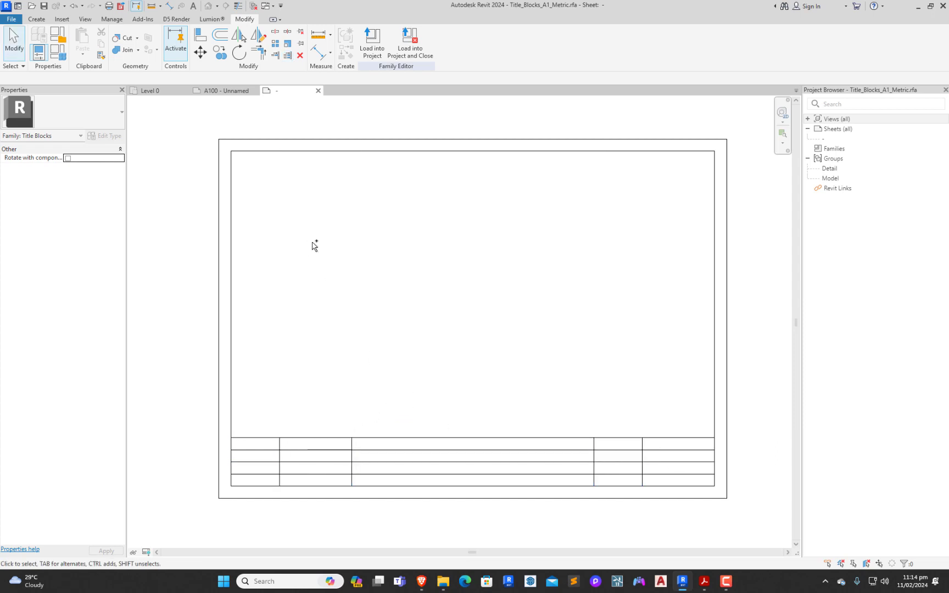
Step: Undo the trims of the four column lines
key("ctrl+z")
key("ctrl+z")
key("ctrl+z")
key("ctrl+z")
key("ctrl+z")
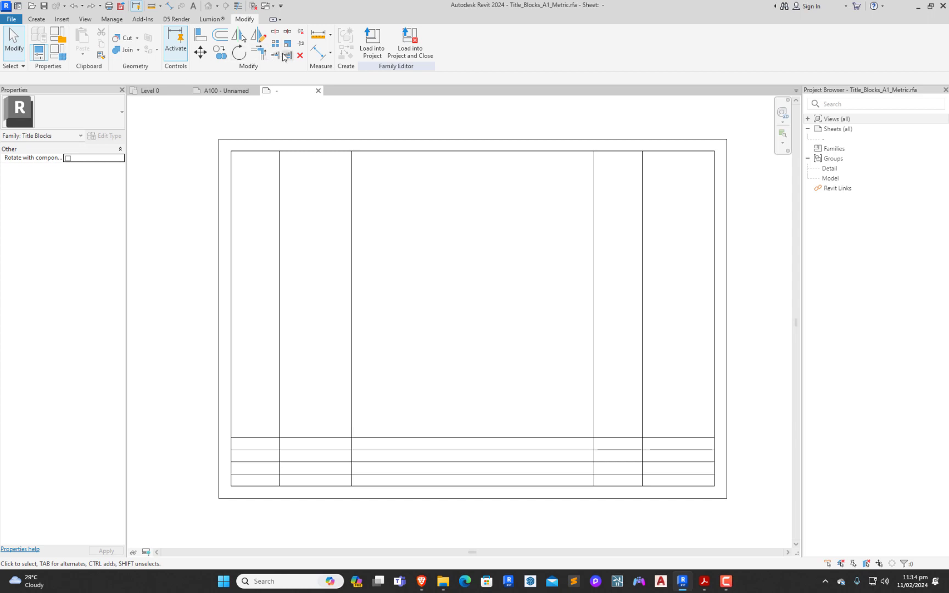
Step: Trim the four column lines to the topmost row line, keeping only their parts within the title block rows
left_click(287, 59)
left_click(442, 439)
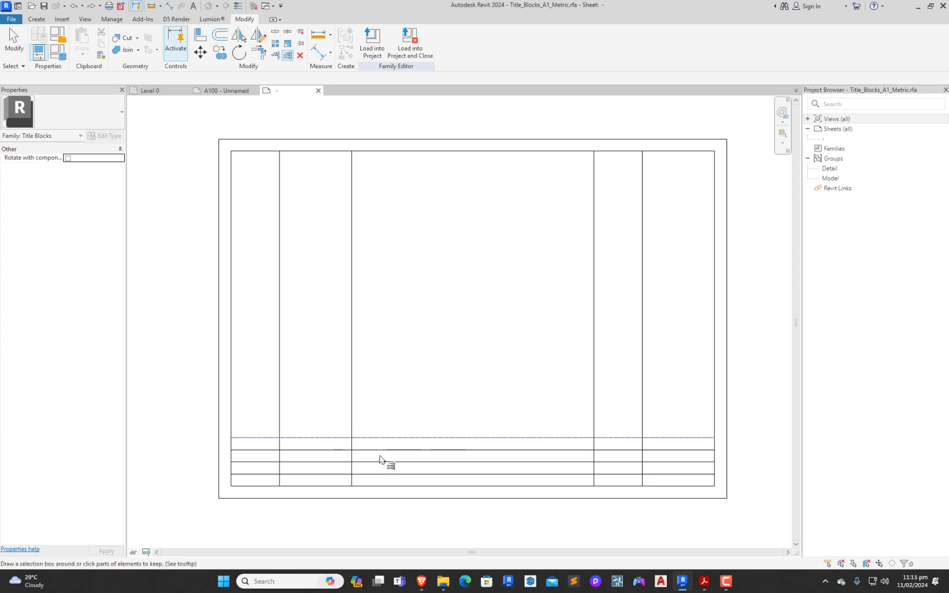
left_click(354, 462)
left_click(282, 466)
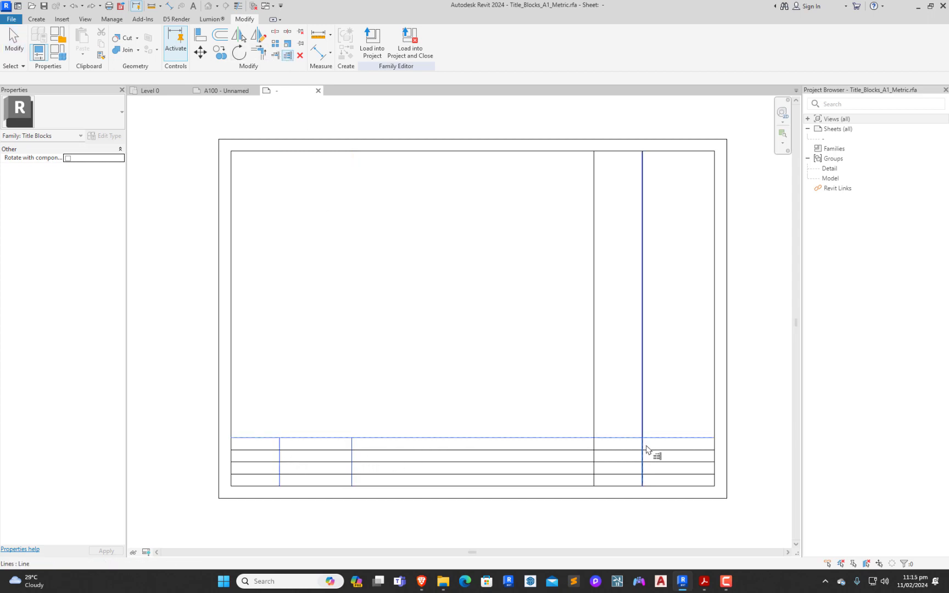
left_click(591, 462)
left_click(644, 466)
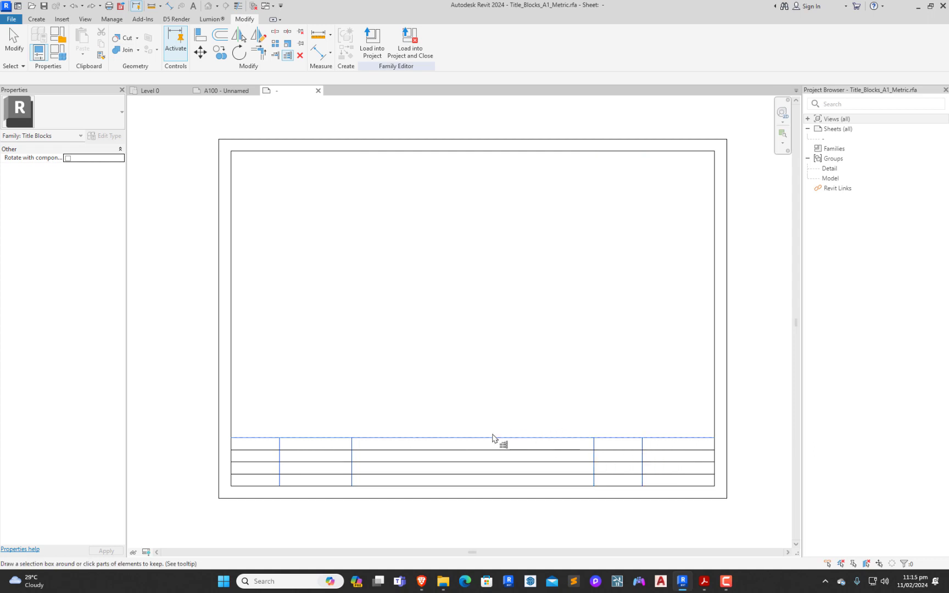
key("Escape")
key("Escape")
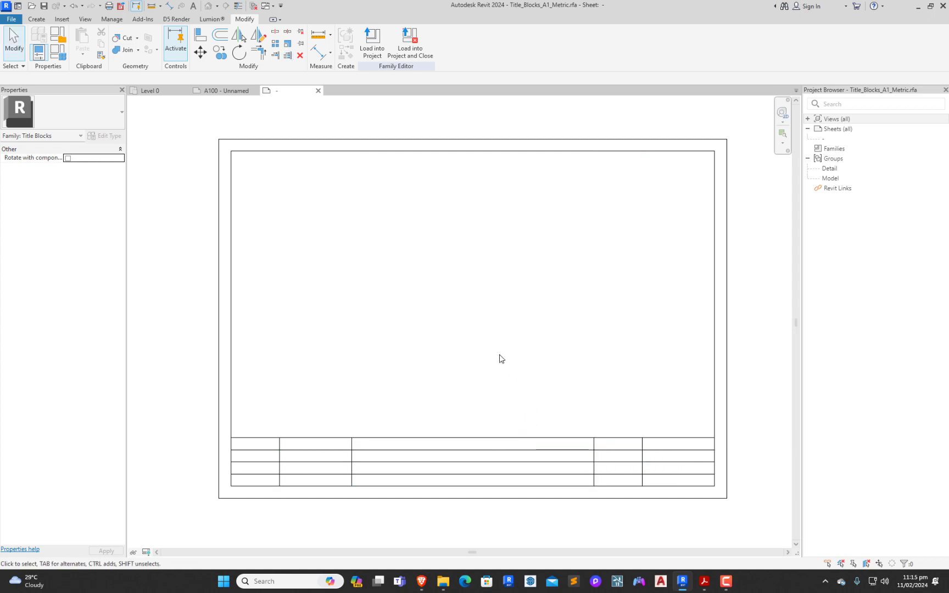
Step: Split the three inner row lines within the wide middle cell of the title strip
left_click(279, 34)
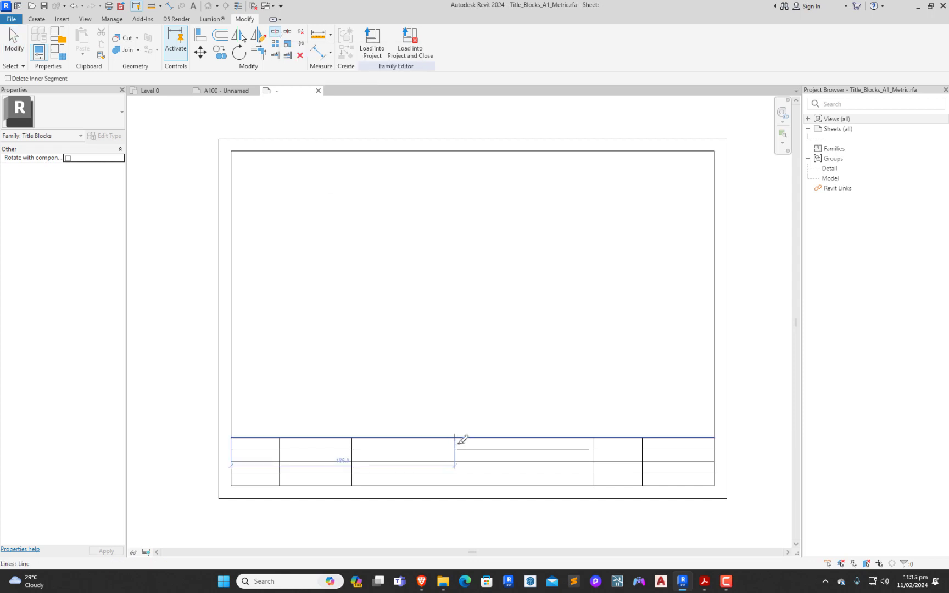
left_click(461, 449)
left_click(485, 474)
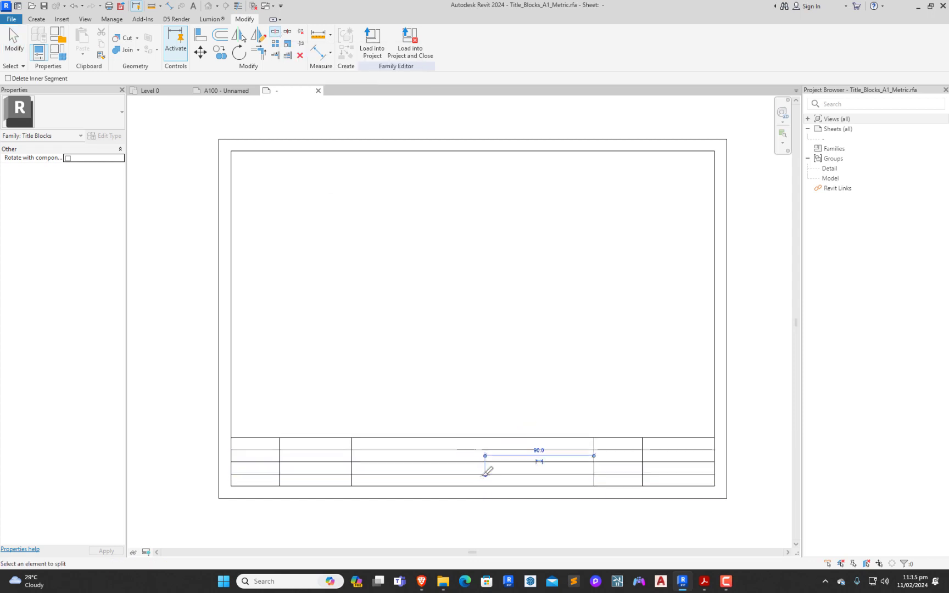
Step: Trim the split row lines back to the two inner column lines, clearing the middle cell of row divisions
left_click(287, 55)
scroll(352, 464, "up", 3)
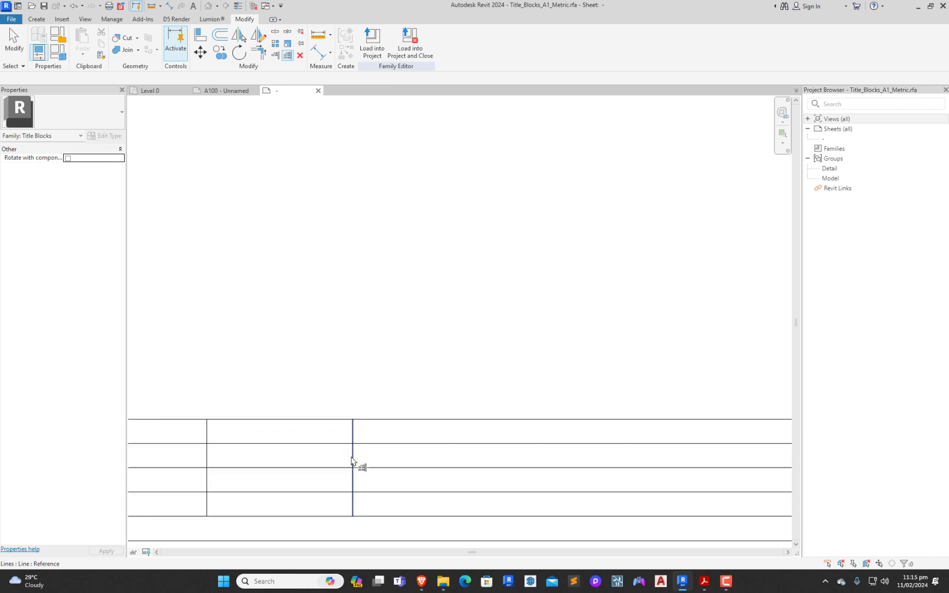
left_click_drag(343, 416, 331, 456)
scroll(350, 404, "down", 2)
scroll(613, 425, "up", 3)
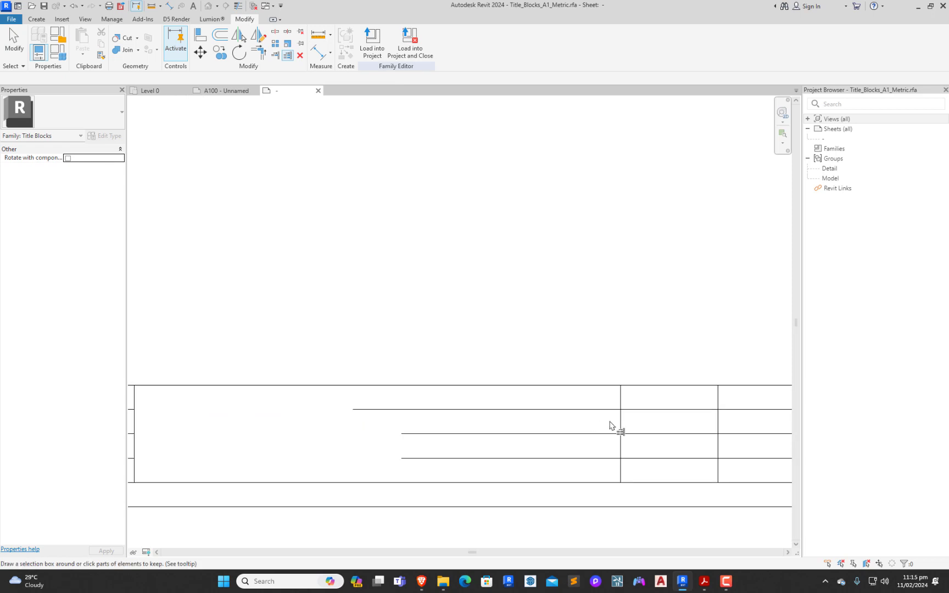
scroll(625, 428, "up", 1)
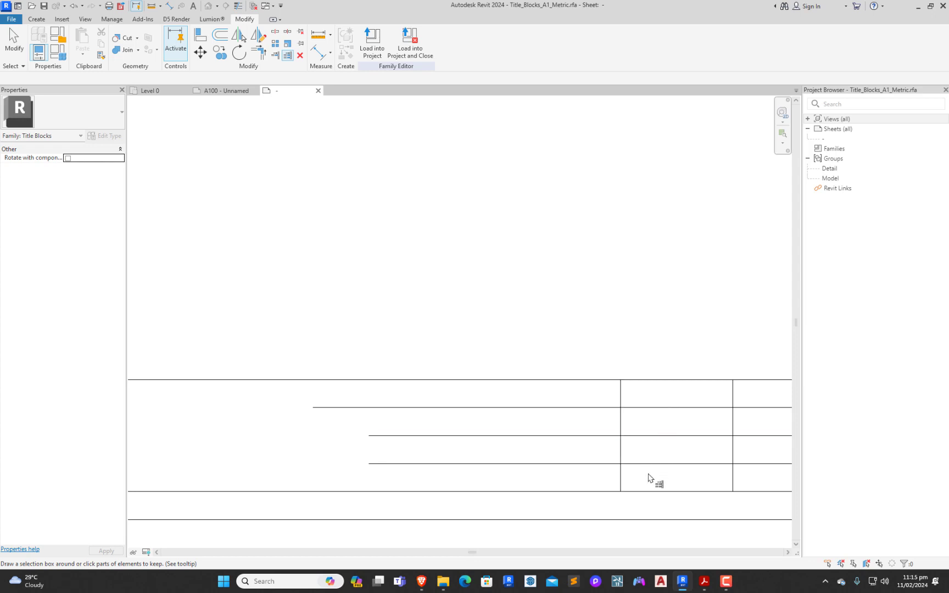
left_click(621, 430)
left_click_drag(672, 401, 648, 478)
scroll(579, 483, "down", 3)
key("Escape")
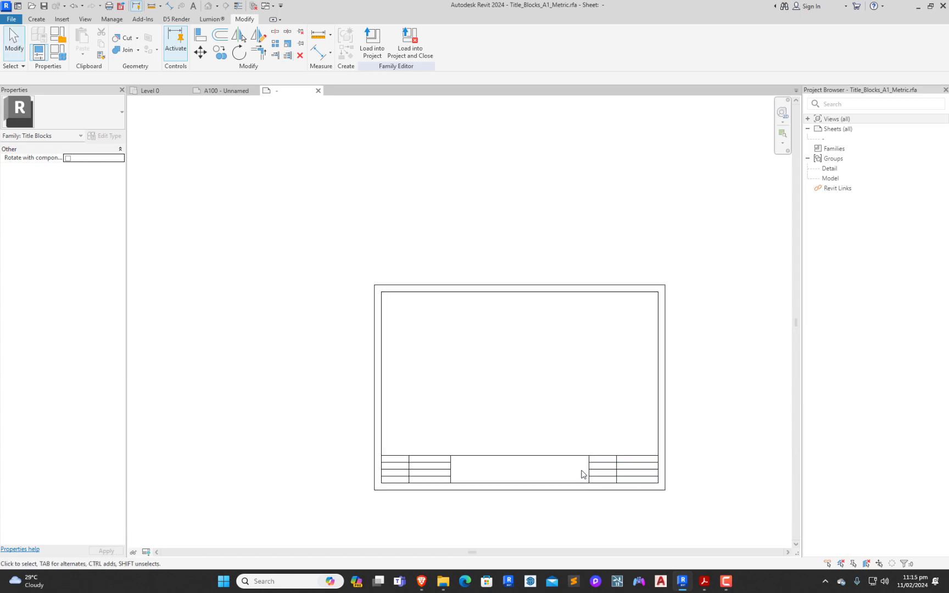
Step: Offset both side lines of the middle cell 10 mm inward as copies
scroll(710, 494, "up", 2)
scroll(422, 464, "up", 2)
scroll(429, 476, "down", 1)
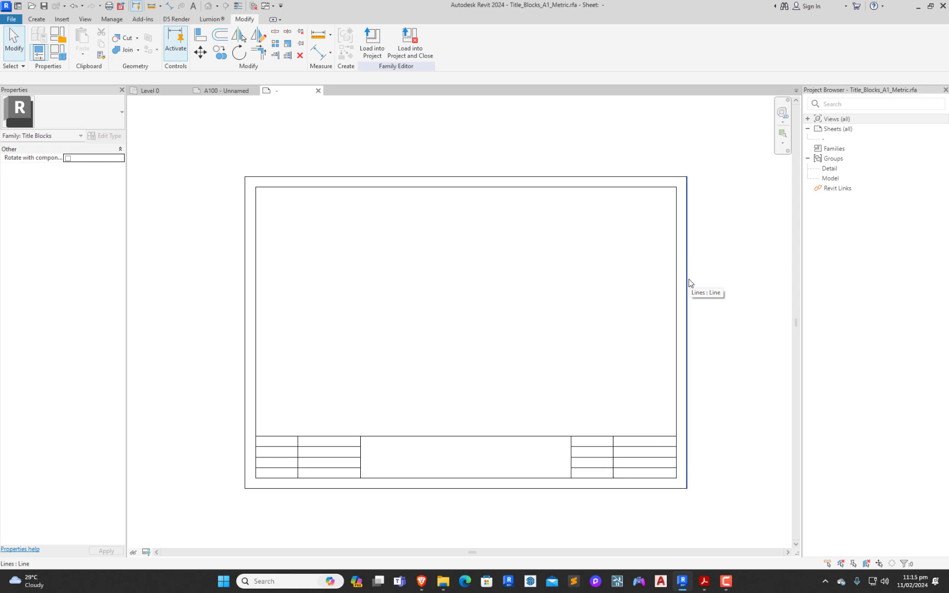
left_click(220, 35)
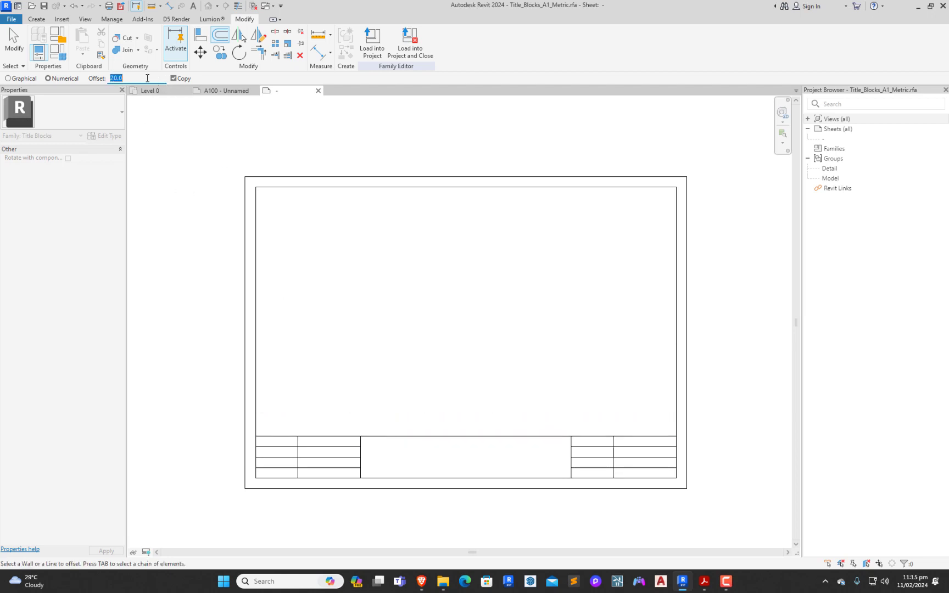
left_click(364, 454)
left_click(572, 457)
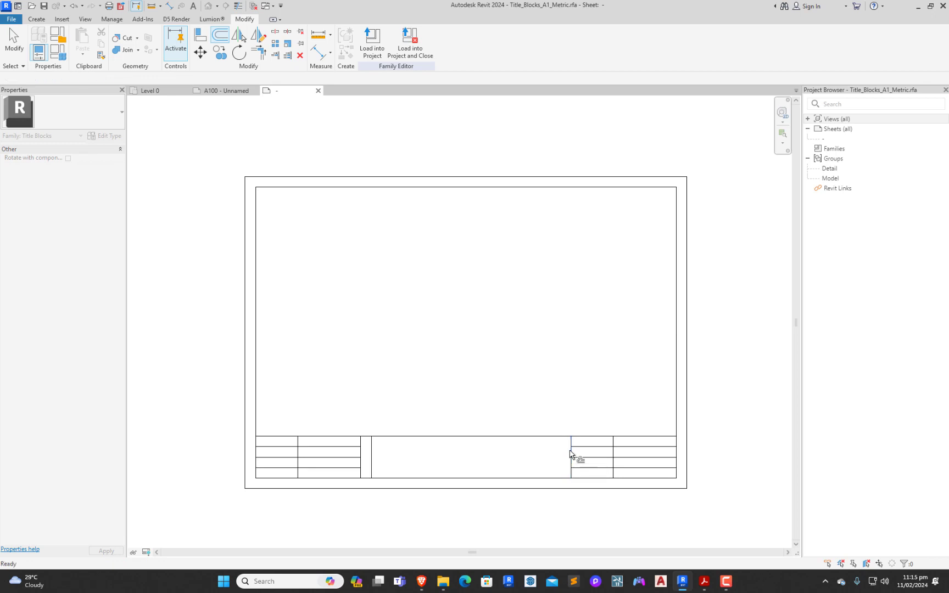
scroll(571, 454, "up", 3)
left_click(573, 459)
scroll(555, 419, "down", 3)
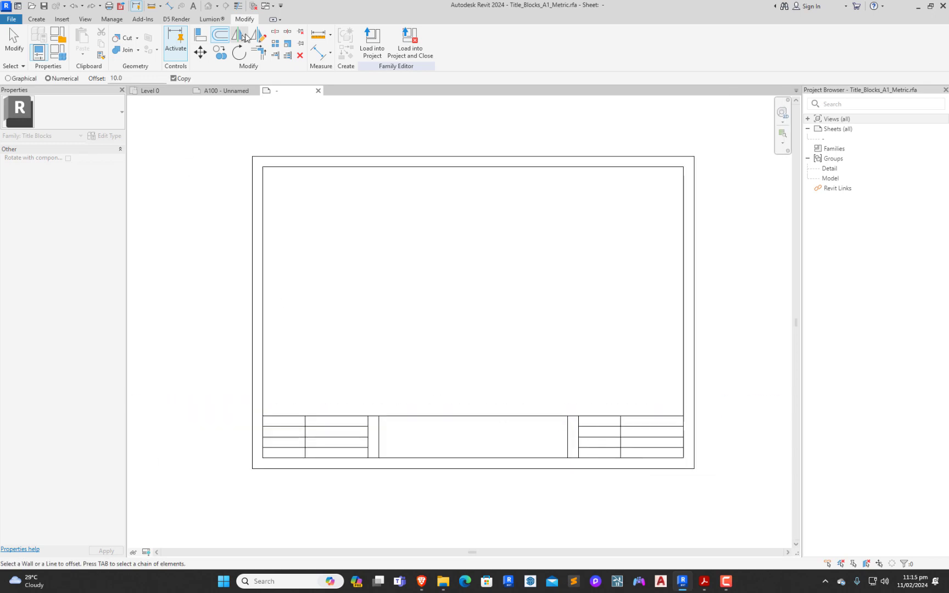
Step: Split the title strip's top line inside each of the two 10 mm gaps beside the middle cell
left_click(276, 33)
scroll(339, 423, "up", 3)
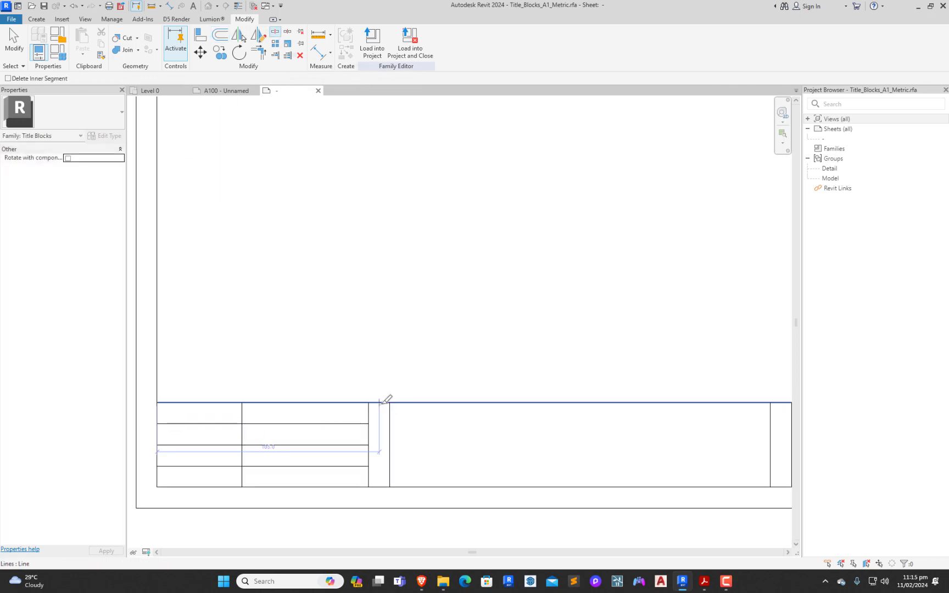
scroll(579, 397, "down", 1)
scroll(574, 402, "up", 1)
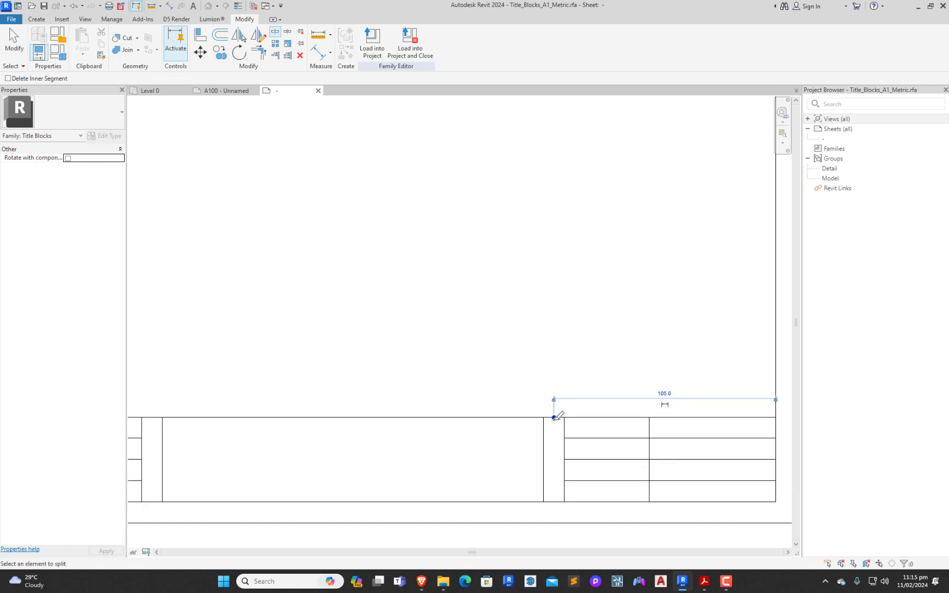
Step: Trim the middle box's top line and side lines to clean corners at both upper ends
left_click(259, 49)
scroll(503, 233, "down", 4)
scroll(308, 351, "up", 2)
left_click(310, 352)
left_click(323, 338)
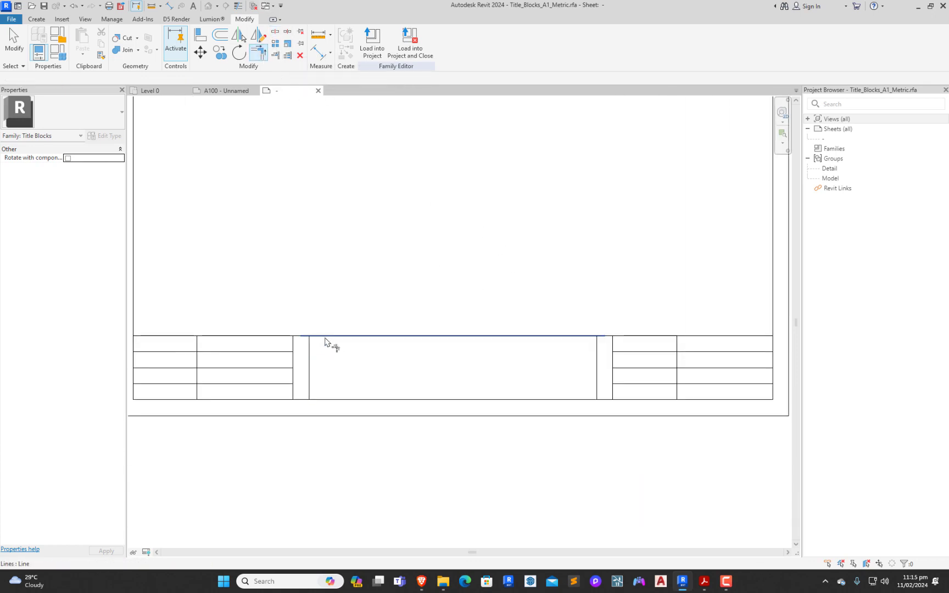
left_click(322, 338)
left_click(310, 349)
scroll(597, 338, "up", 1)
scroll(599, 344, "up", 1)
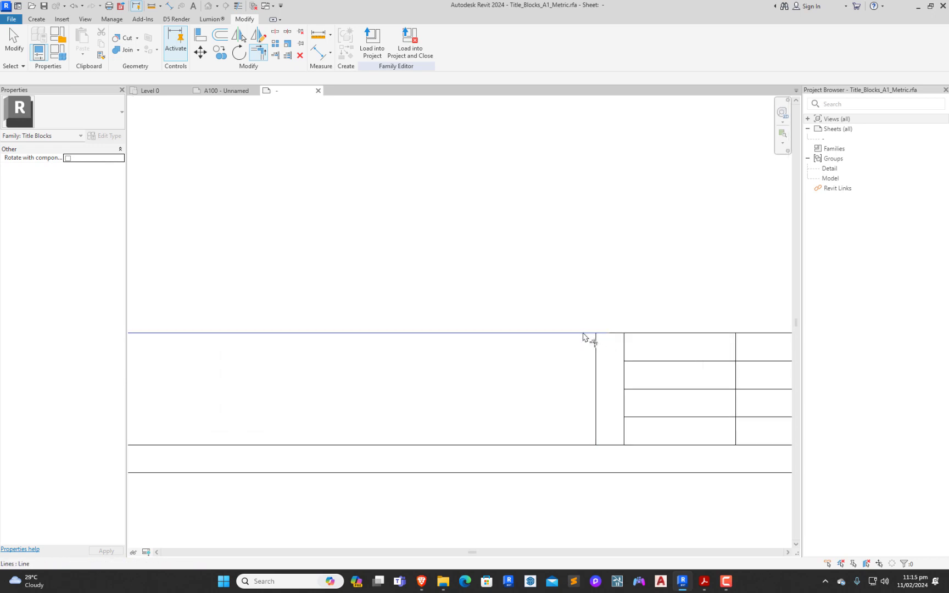
Step: Trim the left table's top line to a corner with its inner side line
scroll(635, 350, "down", 4)
scroll(416, 339, "up", 2)
left_click(415, 325)
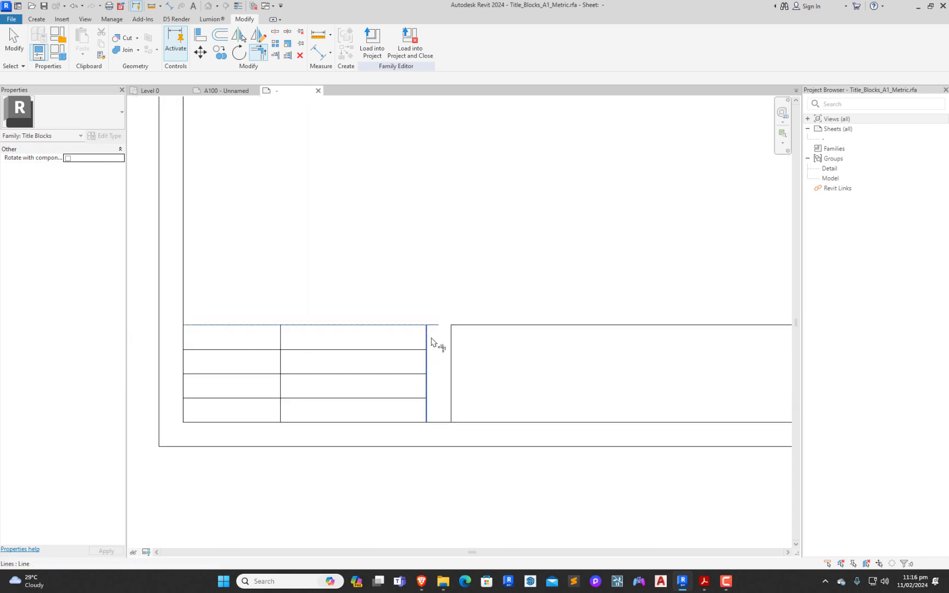
left_click(427, 338)
scroll(387, 333, "down", 3)
scroll(424, 376, "up", 3)
key("Escape")
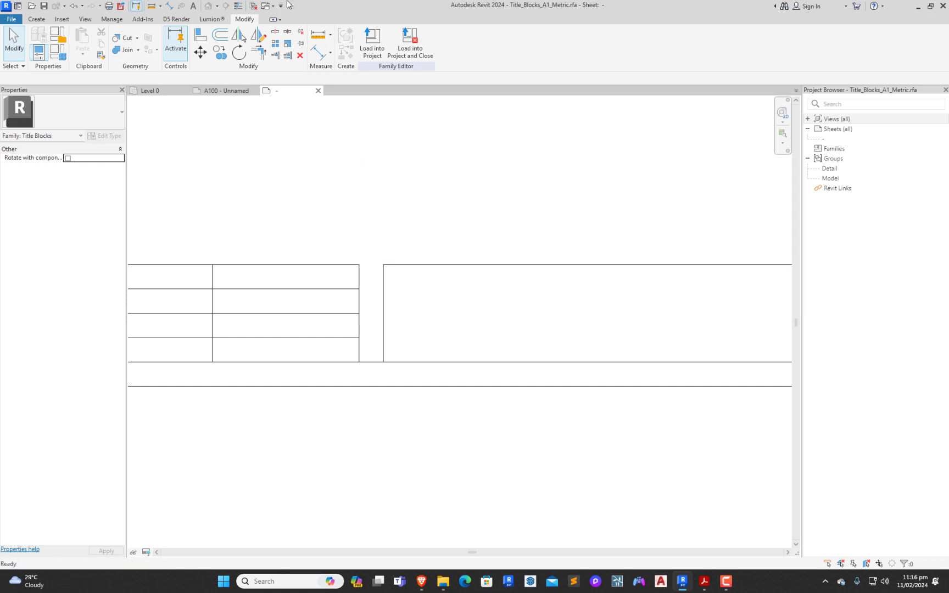
Step: Split the inner frame's bottom line inside both gaps between the middle box and the side tables
left_click(277, 34)
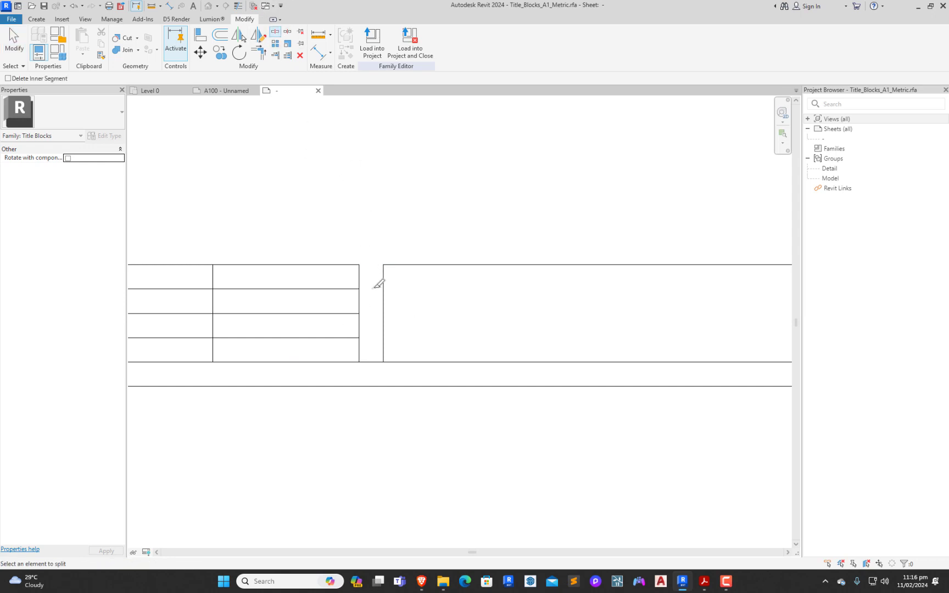
scroll(322, 346, "down", 3)
scroll(553, 348, "up", 3)
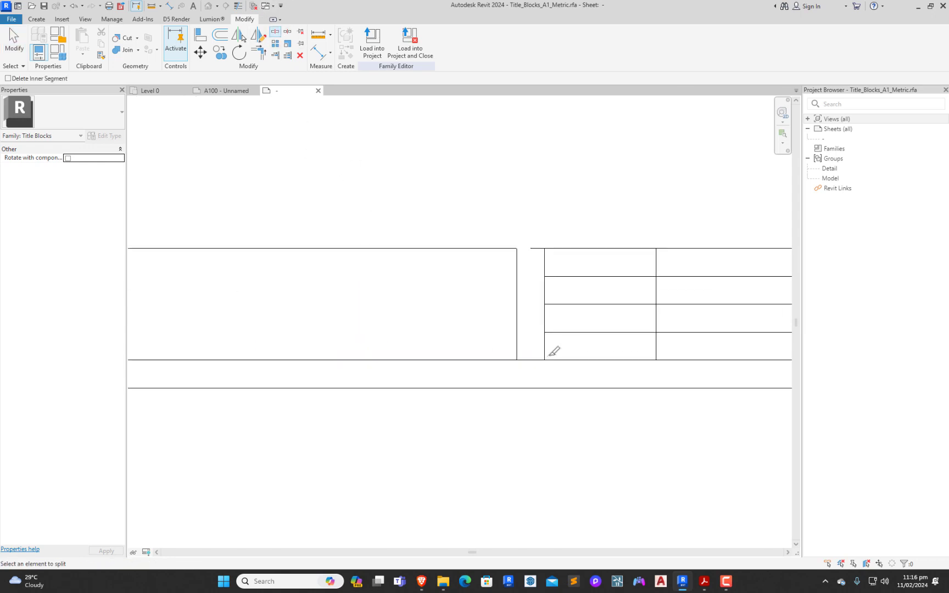
Step: Trim the right table's top line to a corner with its inner side line
left_click(262, 54)
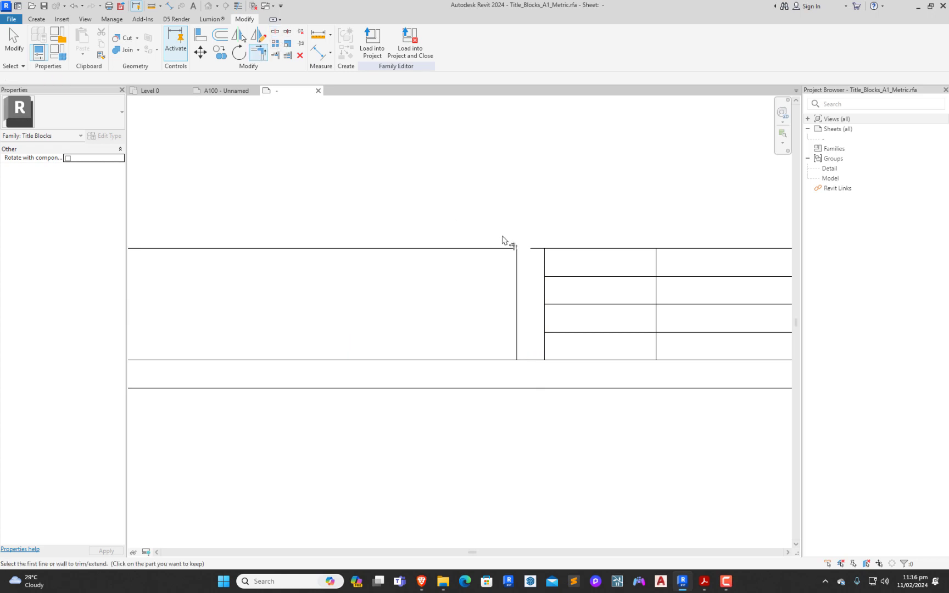
left_click(544, 260)
left_click(556, 254)
Step: Trim the bottom corners on both sides of the right gap, separating the middle box from the right table
scroll(568, 248, "down", 2)
scroll(546, 308, "up", 3)
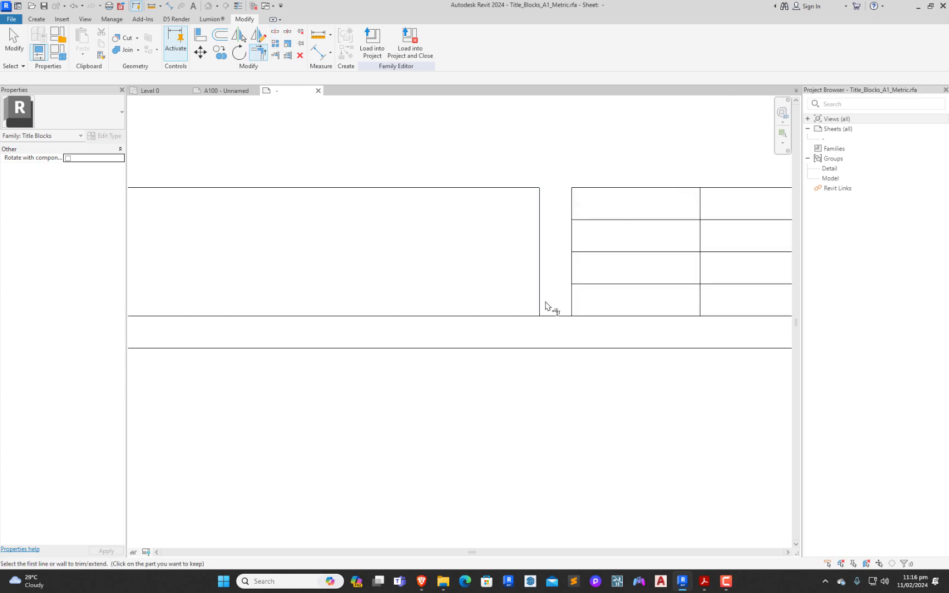
left_click(573, 305)
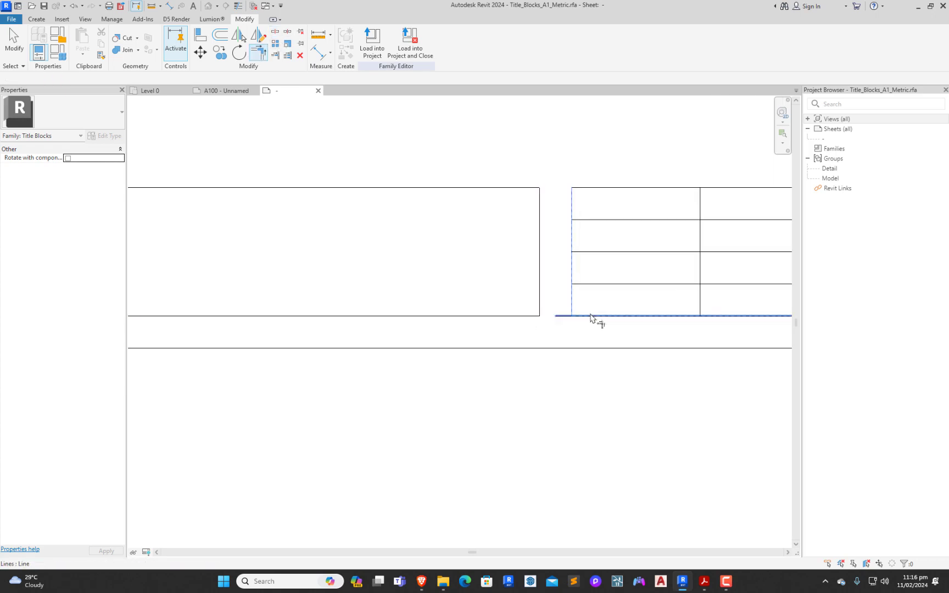
left_click(590, 315)
scroll(659, 297, "down", 2)
scroll(307, 299, "up", 2)
Step: Trim the bottom corners on both sides of the left gap, separating the left table from the middle box
scroll(307, 299, "up", 1)
left_click(285, 304)
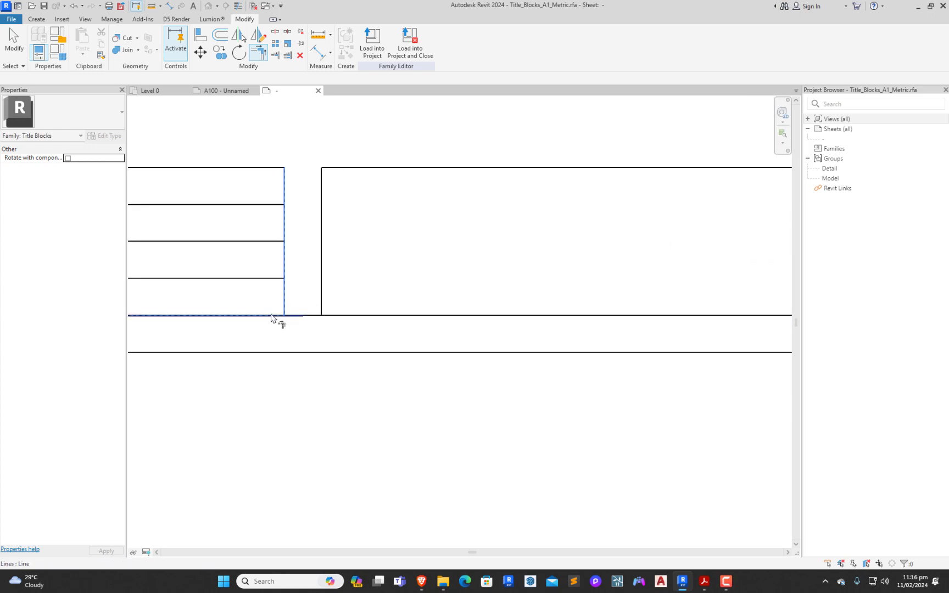
left_click(271, 316)
left_click(320, 305)
left_click(341, 319)
scroll(384, 332, "down", 3)
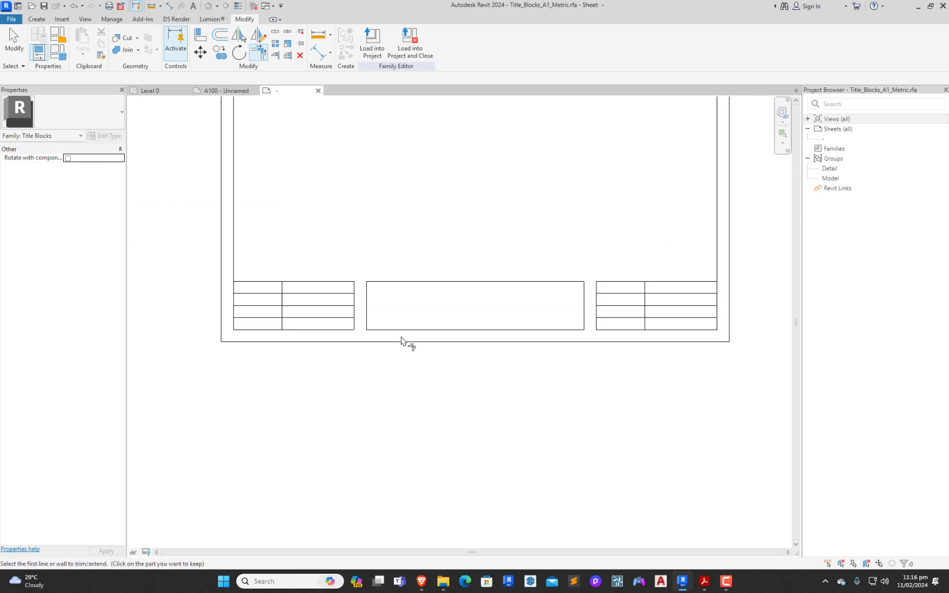
key("Escape")
key("Escape")
scroll(479, 205, "down", 3)
scroll(458, 244, "up", 3)
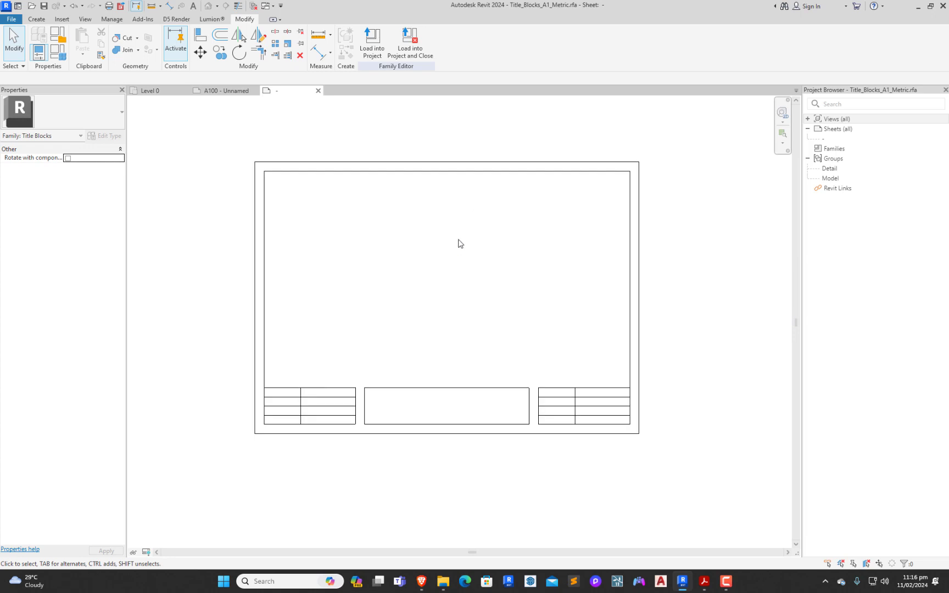
scroll(463, 226, "down", 1)
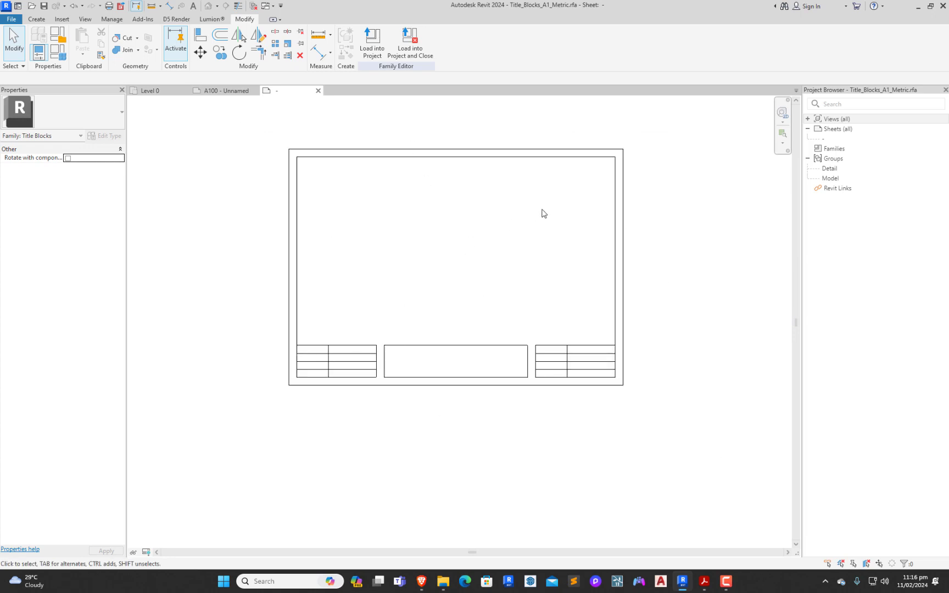
scroll(316, 360, "up", 2)
scroll(390, 375, "down", 2)
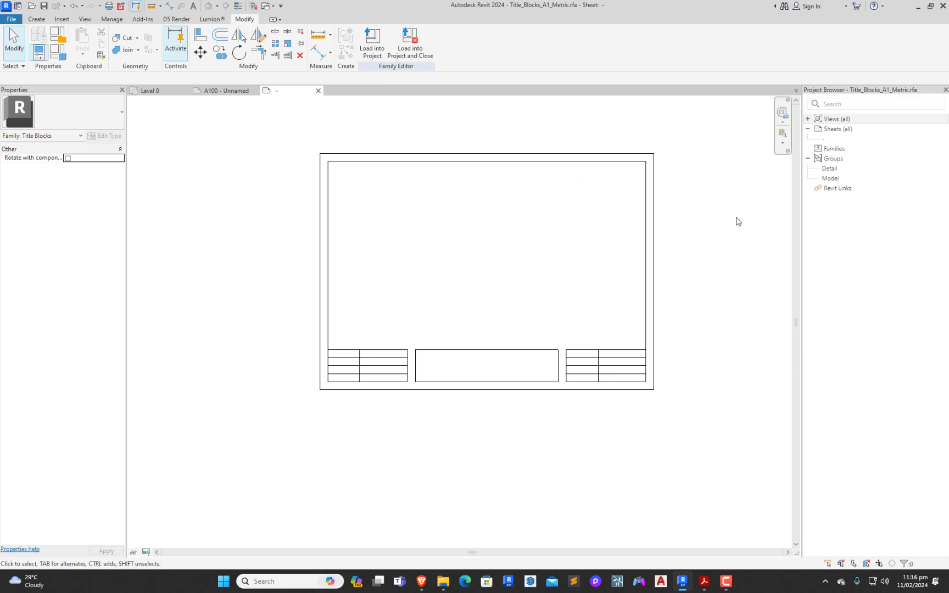
scroll(458, 201, "up", 1)
scroll(486, 236, "down", 1)
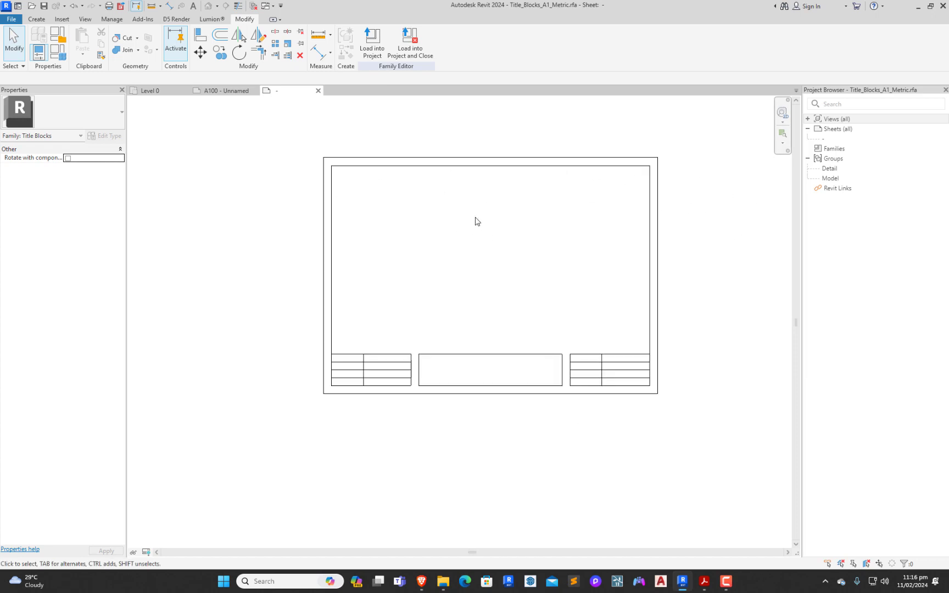
scroll(475, 219, "up", 1)
scroll(540, 226, "up", 1)
scroll(443, 233, "down", 1)
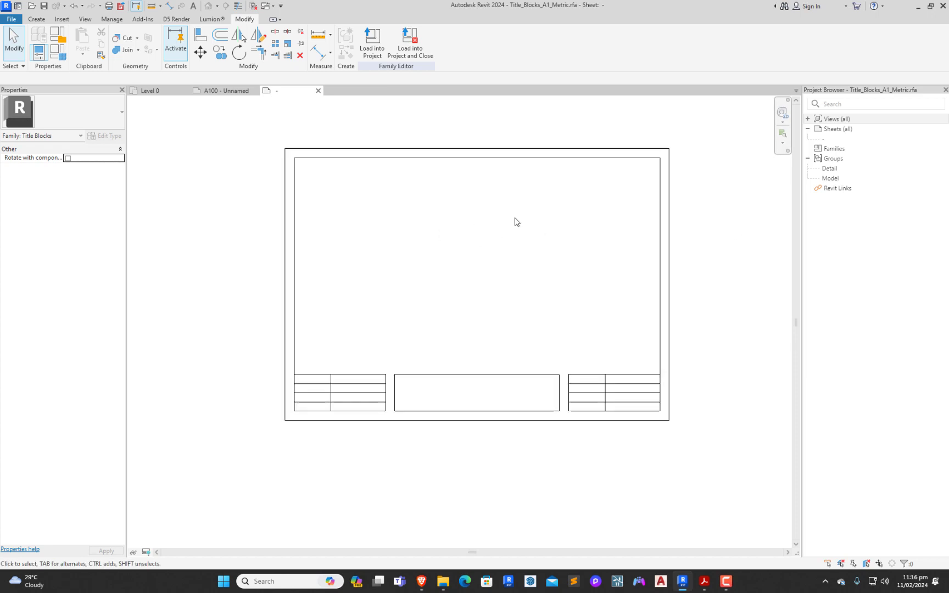
scroll(515, 222, "up", 1)
scroll(458, 247, "down", 1)
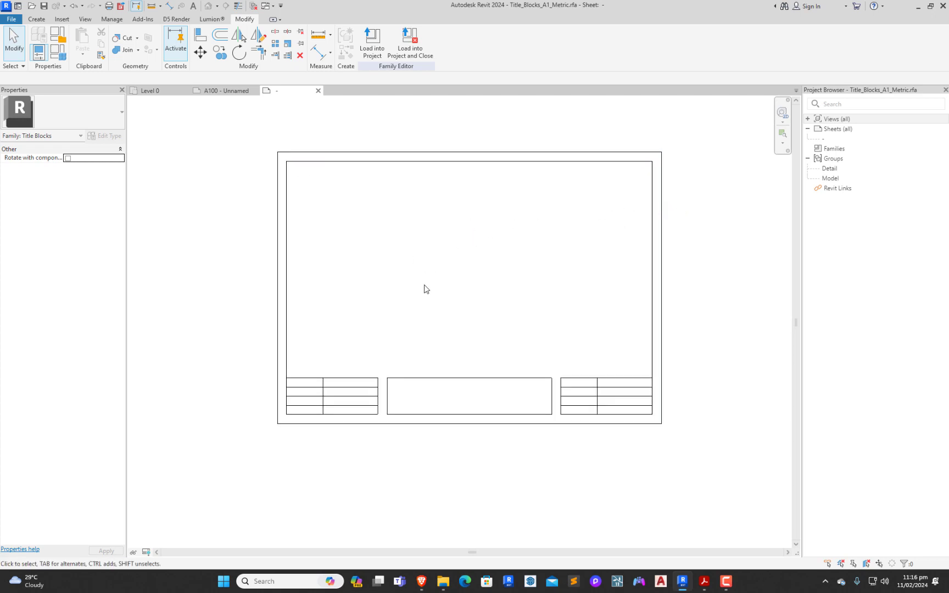
scroll(303, 396, "up", 2)
scroll(344, 308, "down", 2)
Step: Offset copies of the row lines by 3 mm inward from the top and bottom of the left table's upper two rows
scroll(311, 363, "up", 1)
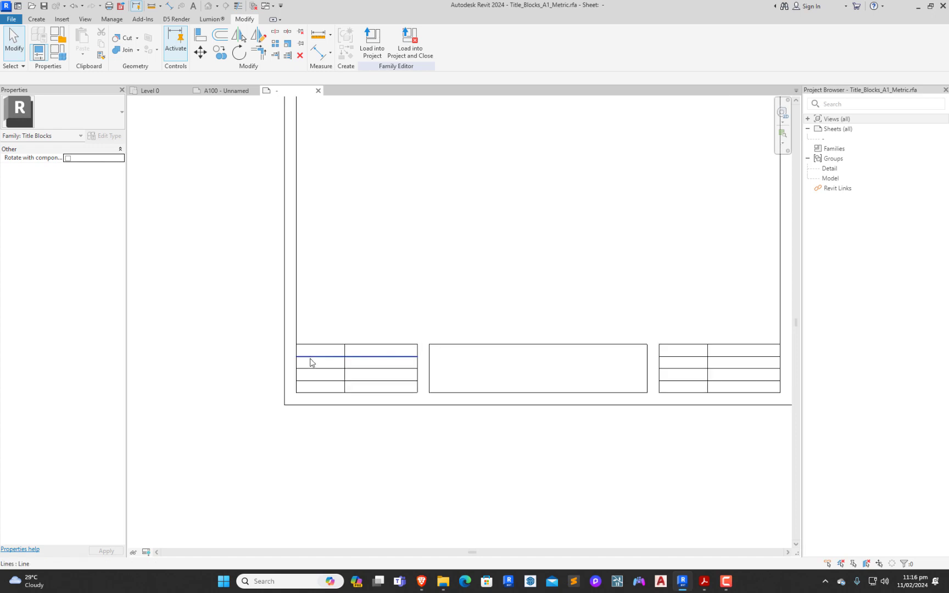
scroll(350, 381, "up", 1)
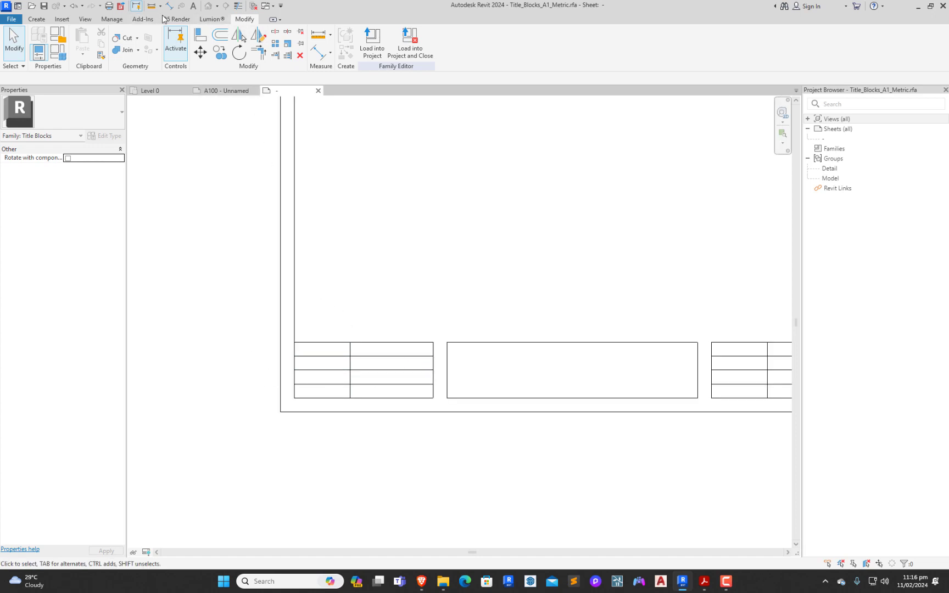
left_click(220, 35)
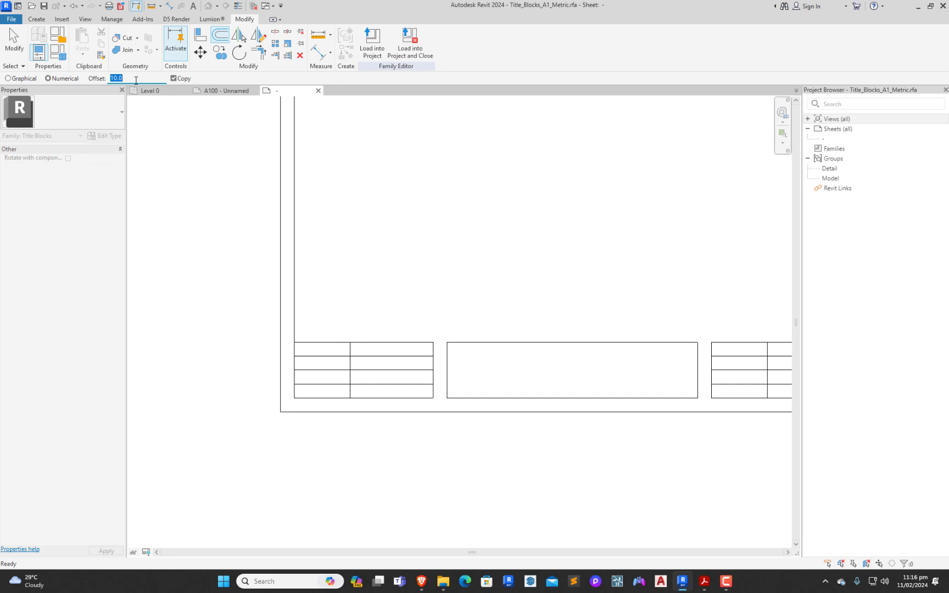
key("Return")
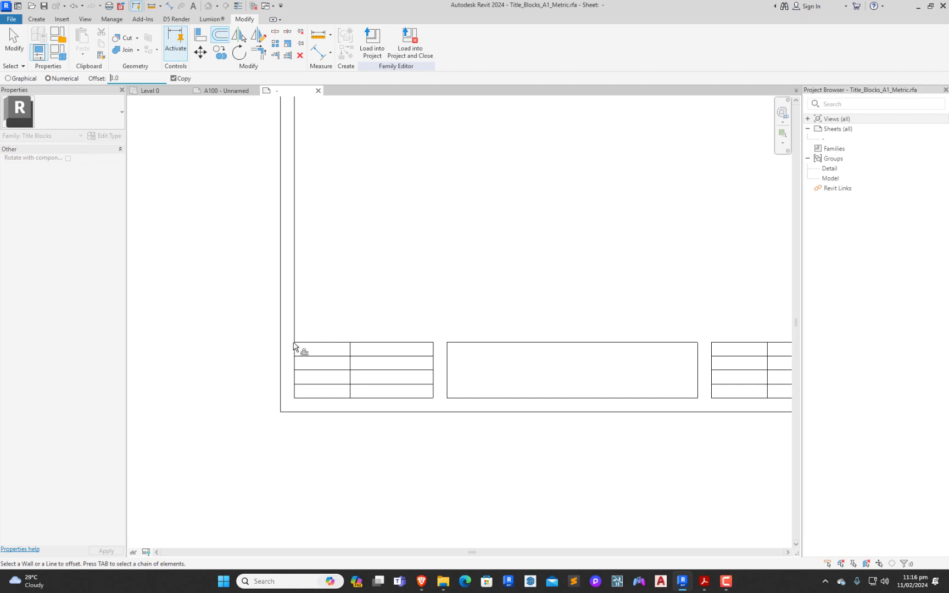
scroll(308, 338, "up", 2)
left_click(323, 321)
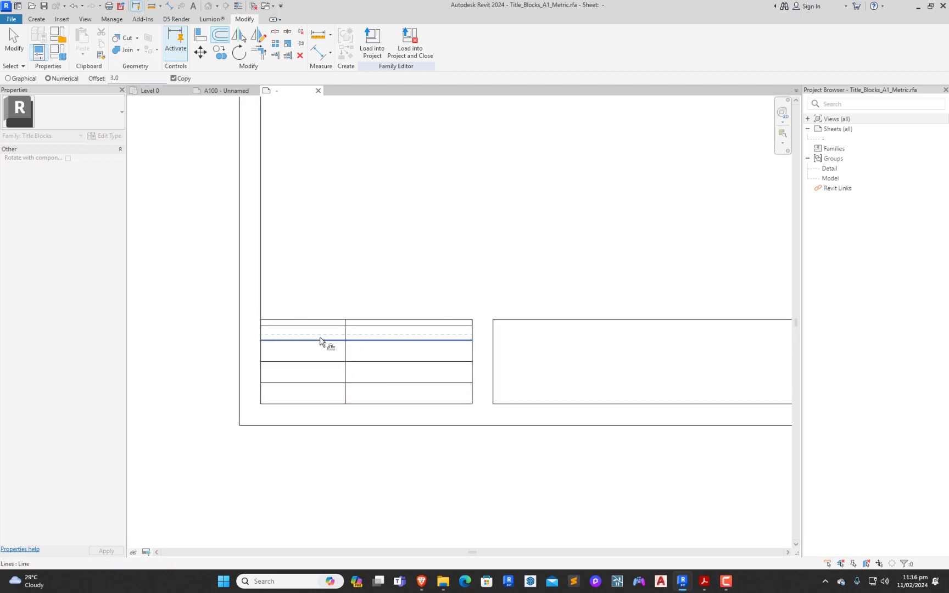
left_click(320, 341)
left_click(311, 344)
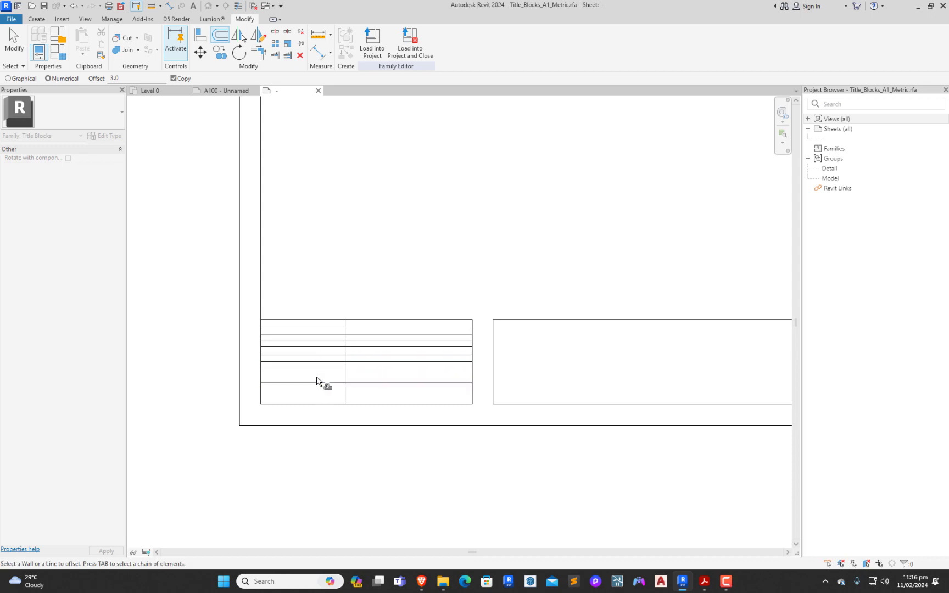
Step: Offset the same 3 mm inner line copies into the left table's lower two rows
left_click(320, 366)
left_click(321, 381)
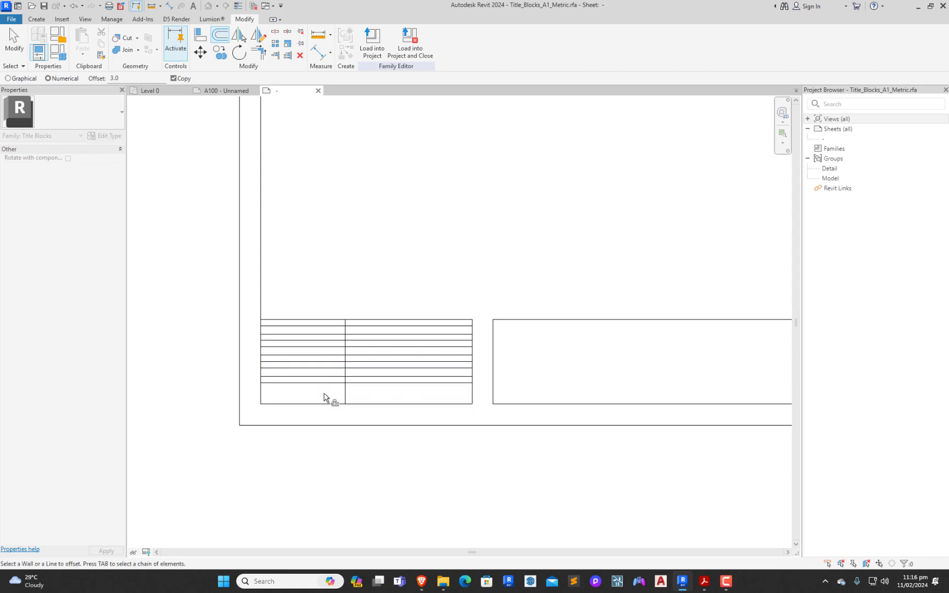
left_click(327, 386)
left_click(325, 407)
key("Escape")
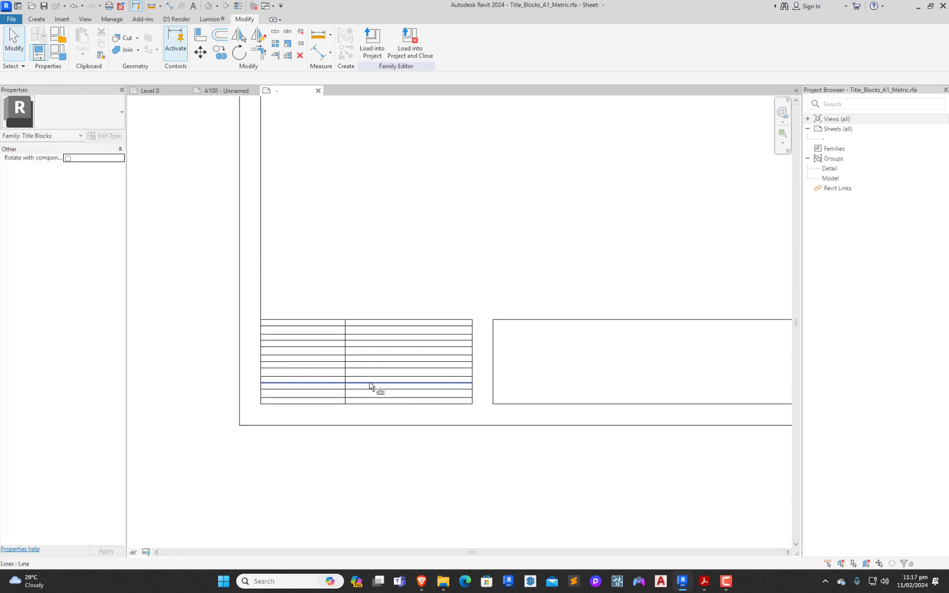
Step: Assign the <Wide Lines> subcategory to the left table's three original row dividers
scroll(371, 390, "up", 3)
left_click(373, 380)
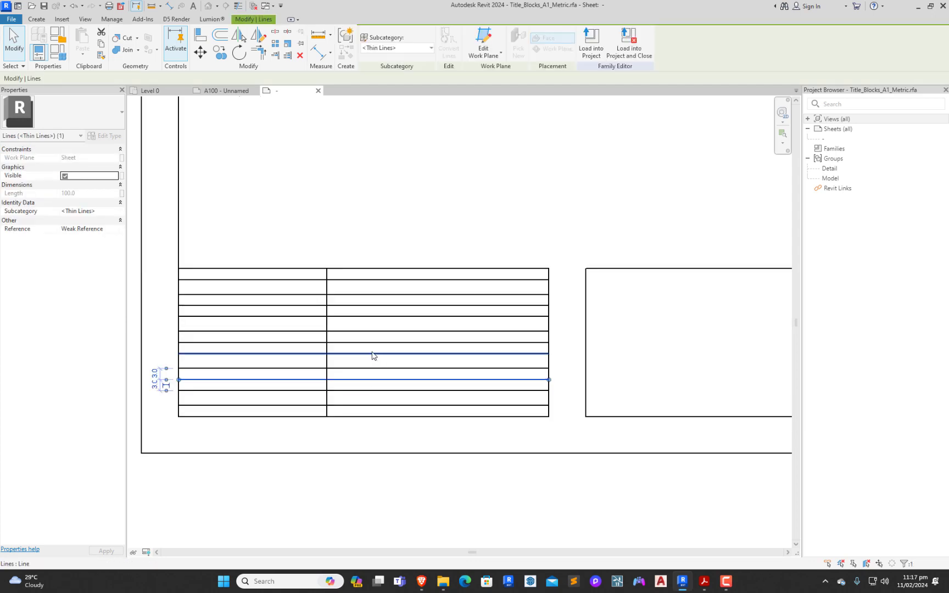
left_click(205, 307, "ctrl")
left_click(205, 307, "ctrl")
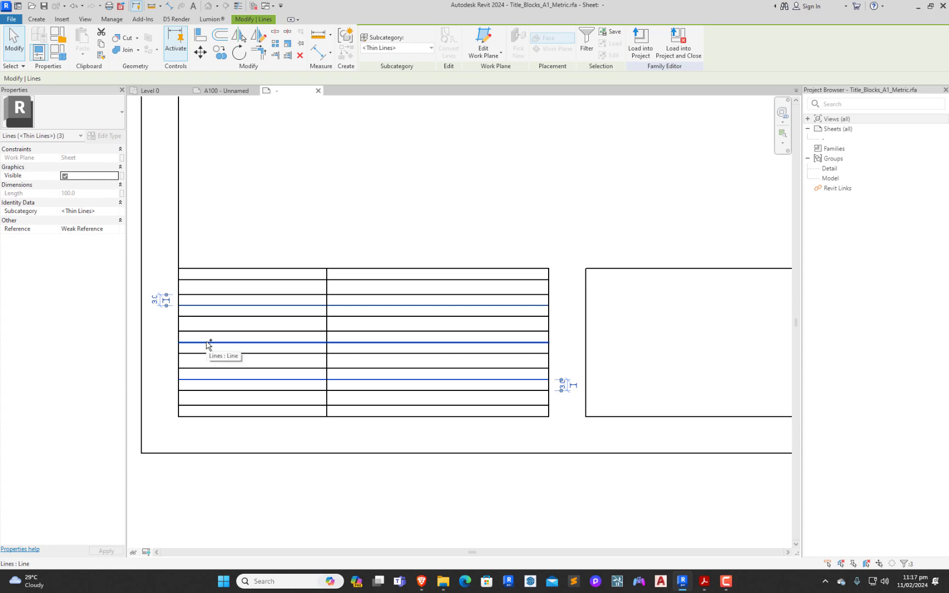
left_click(427, 48)
left_click(381, 102)
left_click(372, 158)
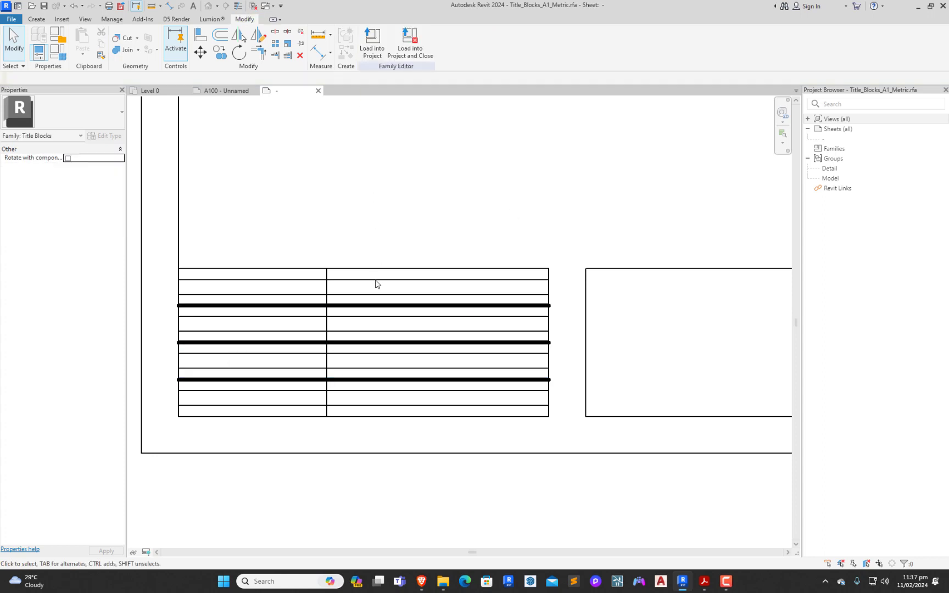
Step: Assign the <Wide Lines> subcategory to the left table's outline, the middle box, all right table lines and the inner frame
scroll(375, 281, "down", 4)
scroll(381, 375, "up", 5)
scroll(325, 278, "up", 4)
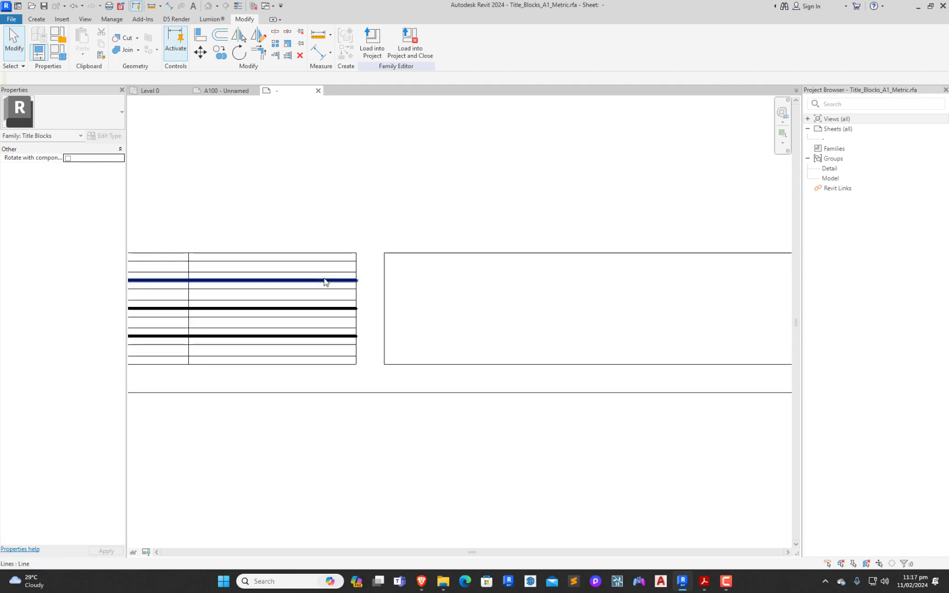
scroll(422, 297, "down", 4)
scroll(421, 304, "up", 3)
left_click(385, 300)
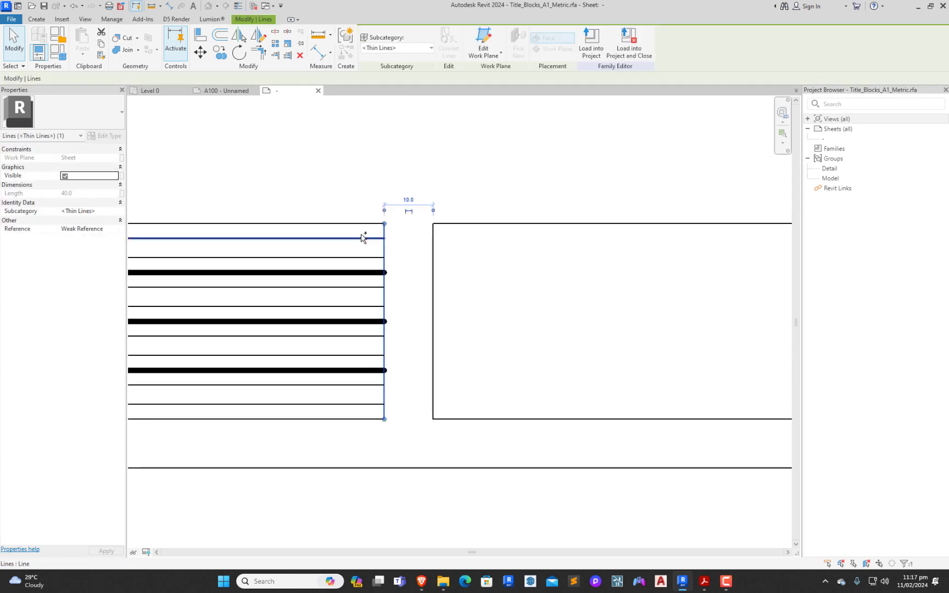
left_click(365, 224, "ctrl")
scroll(244, 311, "down", 3)
scroll(229, 356, "up", 3)
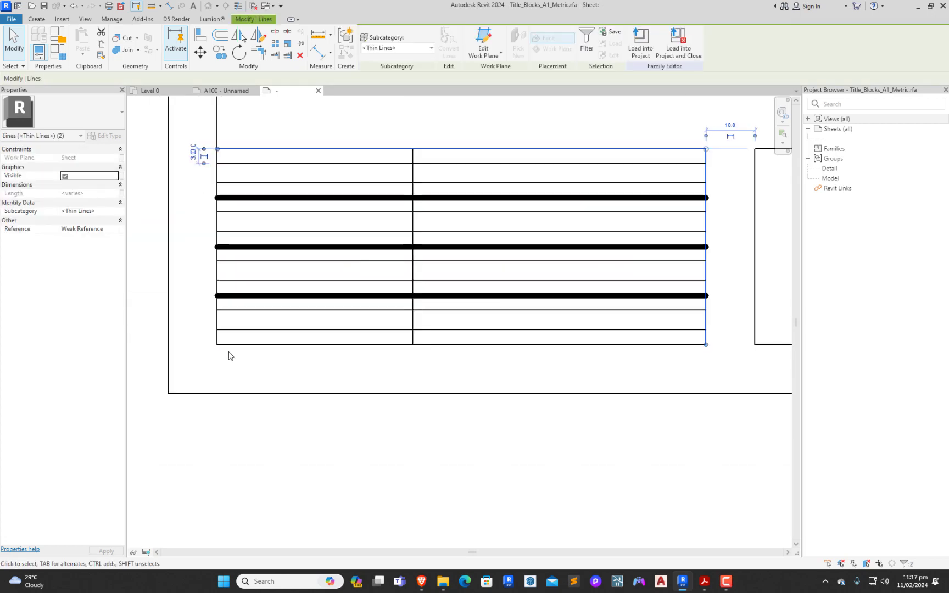
left_click(266, 345, "ctrl")
left_click(217, 319, "ctrl")
scroll(204, 362, "down", 2)
scroll(532, 295, "up", 1)
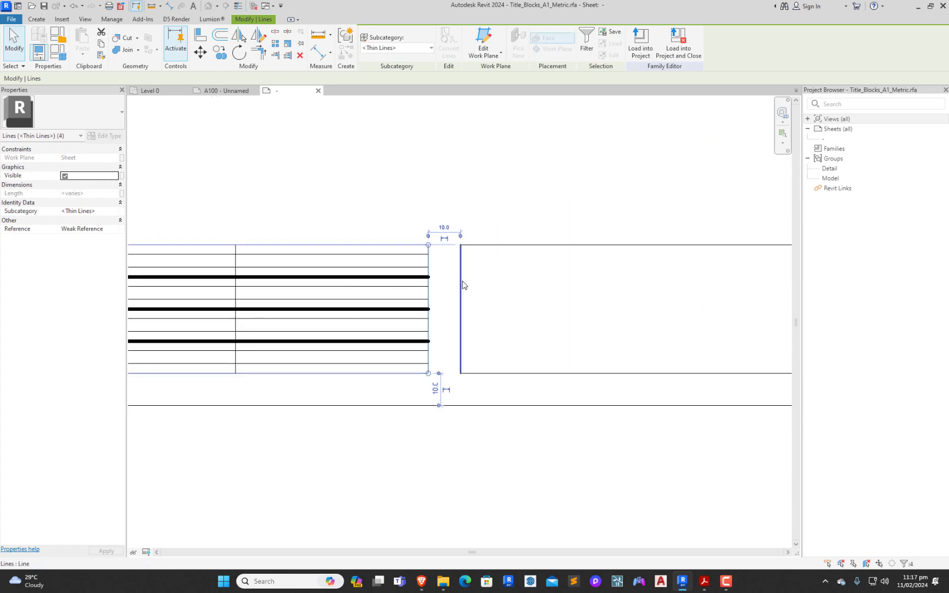
key("Tab")
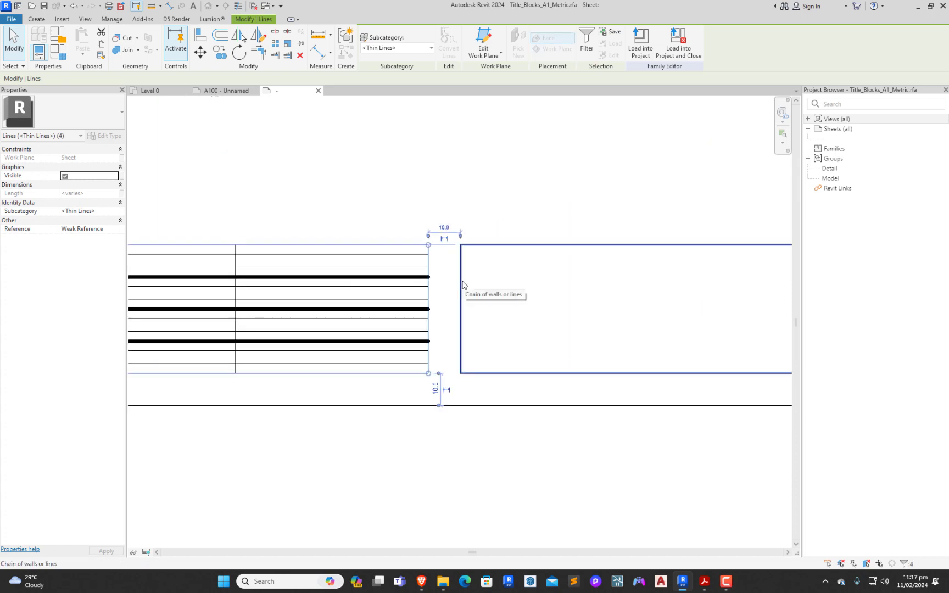
left_click(462, 285, "ctrl")
scroll(338, 314, "down", 2)
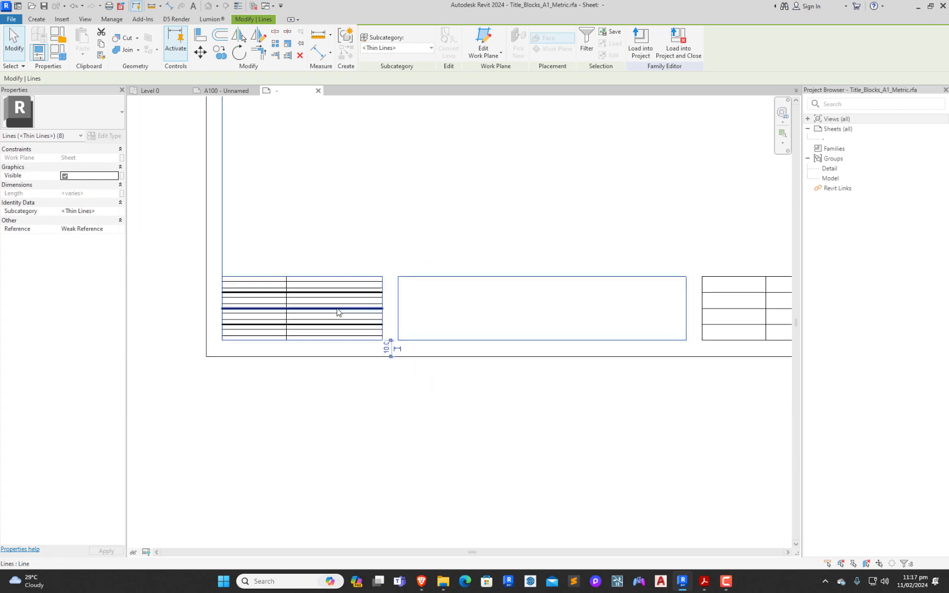
scroll(616, 292, "up", 2)
scroll(577, 295, "down", 2)
left_click(577, 285, "ctrl")
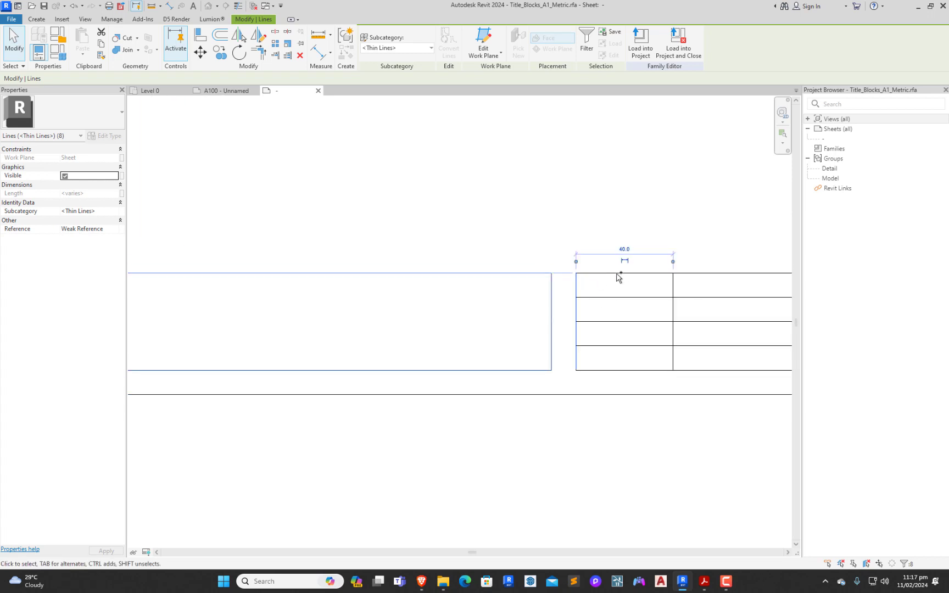
left_click(621, 273, "ctrl")
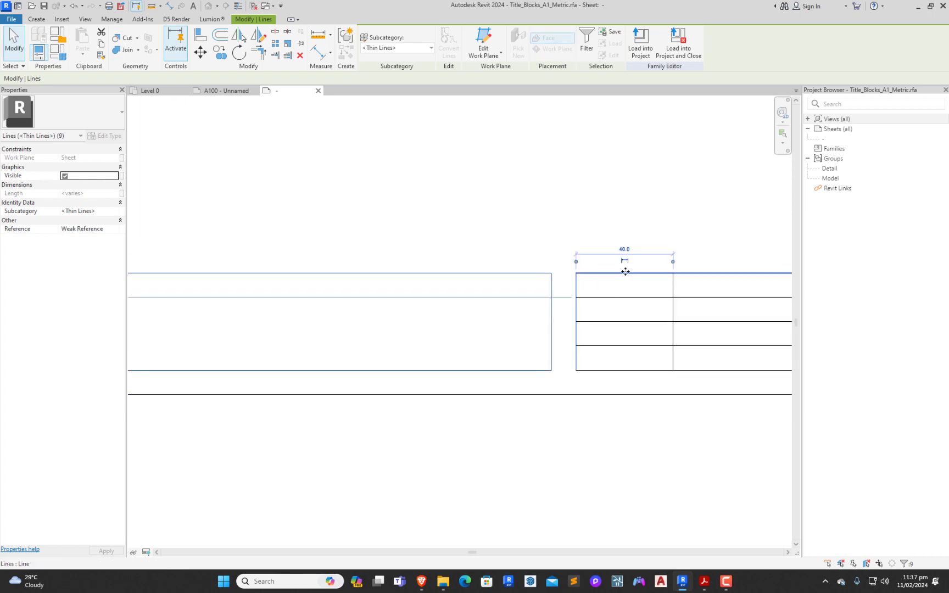
left_click(673, 295, "ctrl")
left_click(644, 370, "ctrl")
left_click(645, 346, "ctrl")
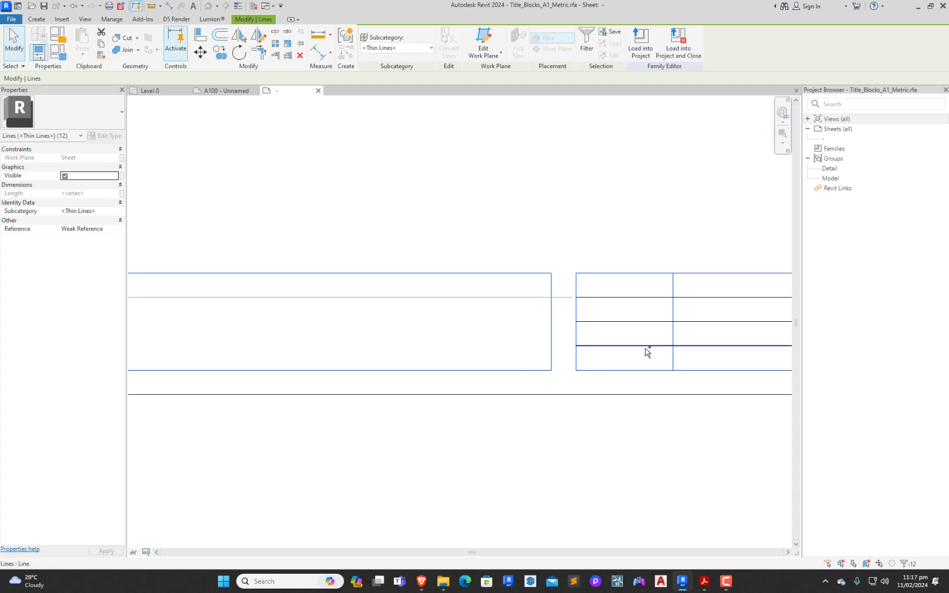
left_click(648, 318, "ctrl")
left_click(649, 297, "ctrl")
scroll(495, 315, "down", 6)
scroll(679, 260, "up", 5)
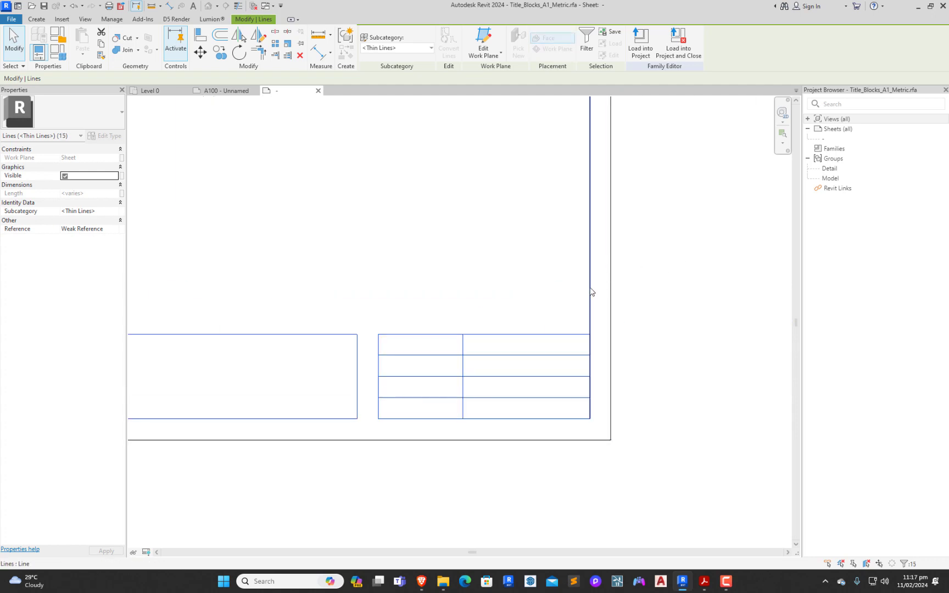
left_click(591, 292, "ctrl")
scroll(621, 368, "down", 4)
left_click(542, 174, "ctrl")
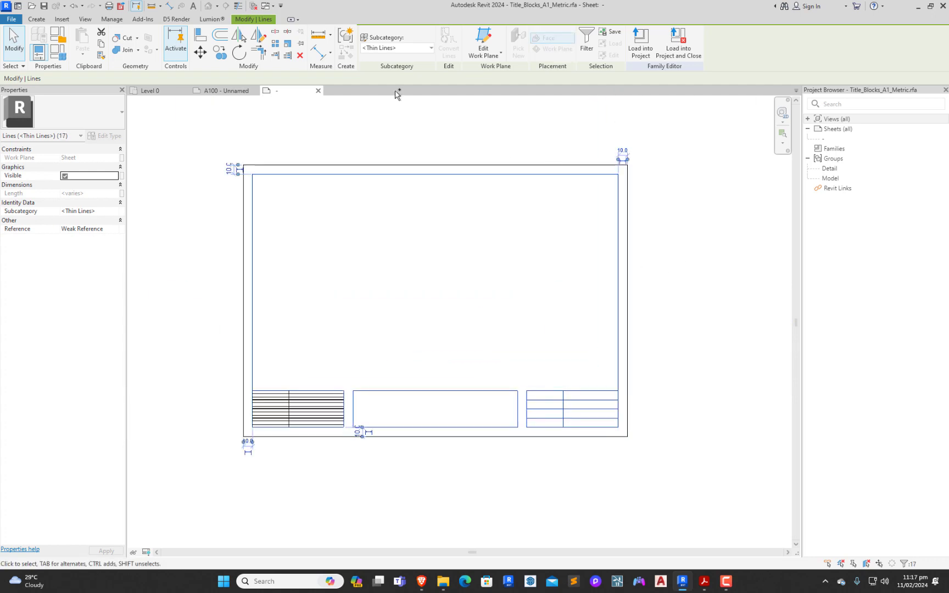
left_click(408, 48)
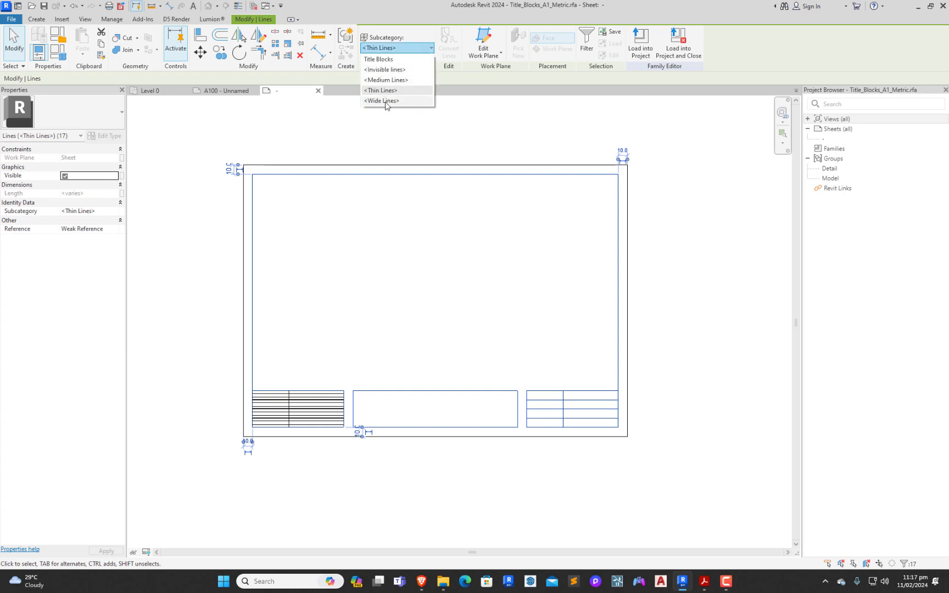
left_click(386, 101)
left_click(449, 129)
Step: Assign the <Wide Lines> subcategory to the left table's vertical column divider
scroll(292, 417, "up", 6)
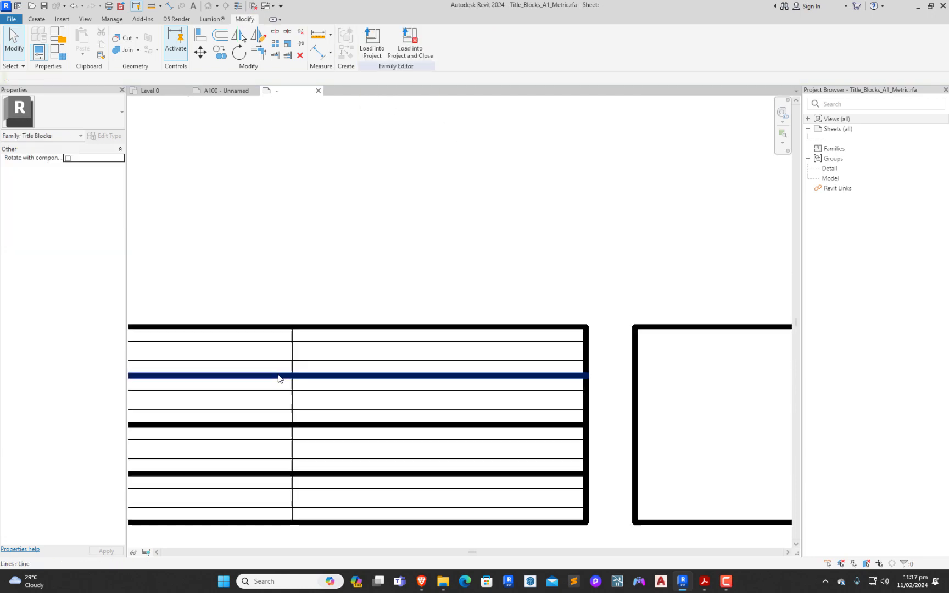
scroll(278, 378, "down", 2)
scroll(286, 364, "up", 3)
left_click(301, 391)
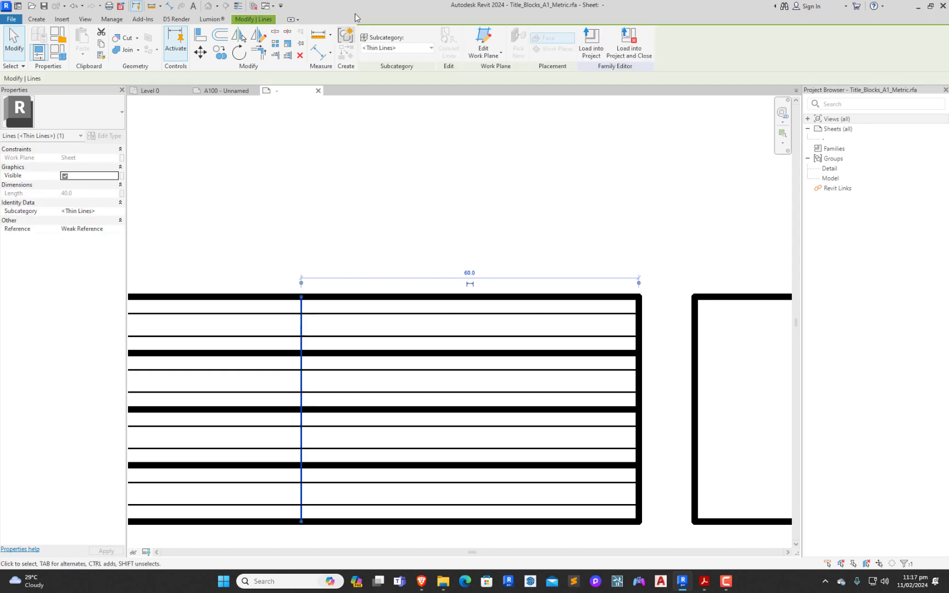
left_click(396, 48)
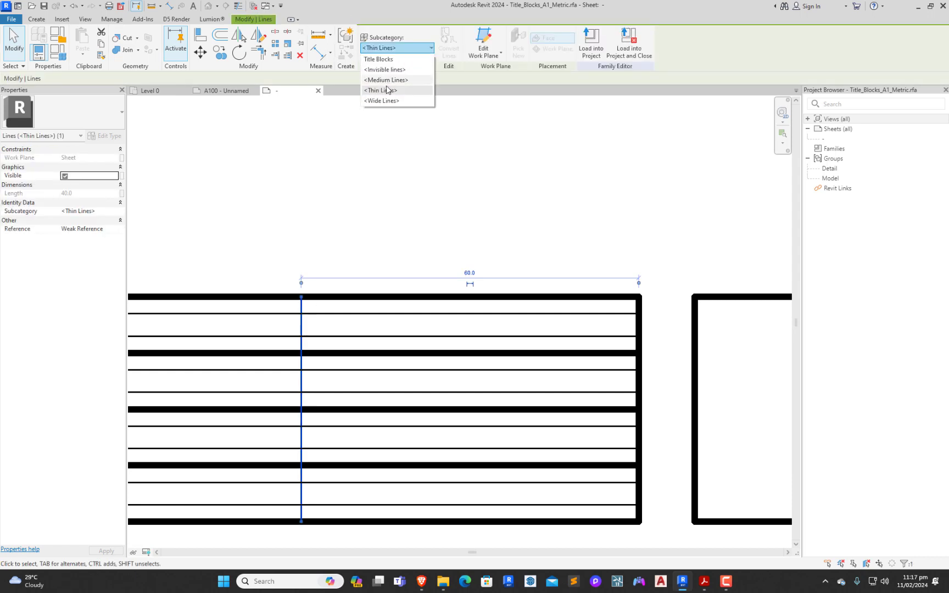
left_click(382, 101)
left_click(382, 144)
scroll(297, 265, "down", 4)
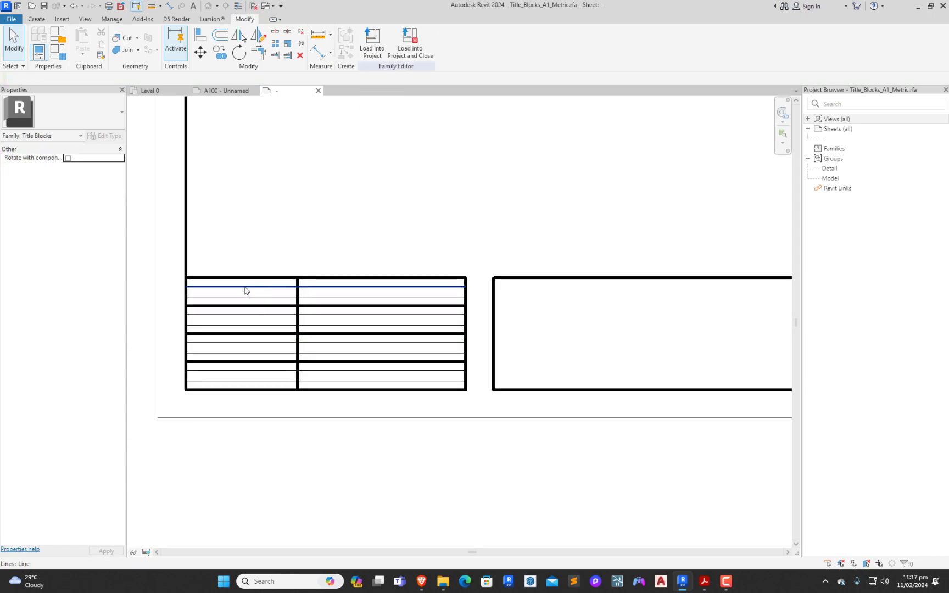
Step: Mirror a copy of the left table's eight thin inner lines into the right table about a vertical axis through the middle box's top midpoint
scroll(264, 353, "down", 3)
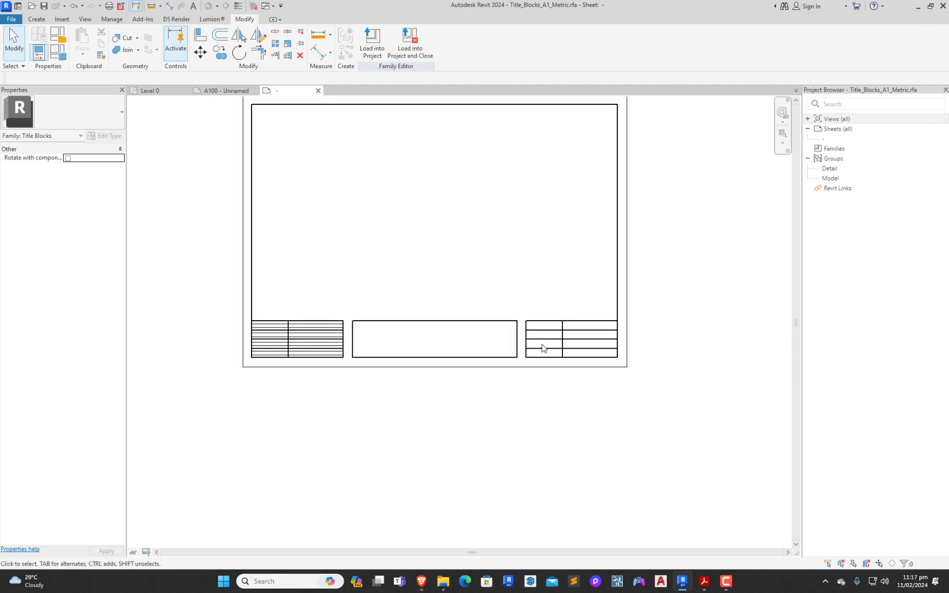
scroll(542, 348, "up", 2)
scroll(555, 322, "up", 2)
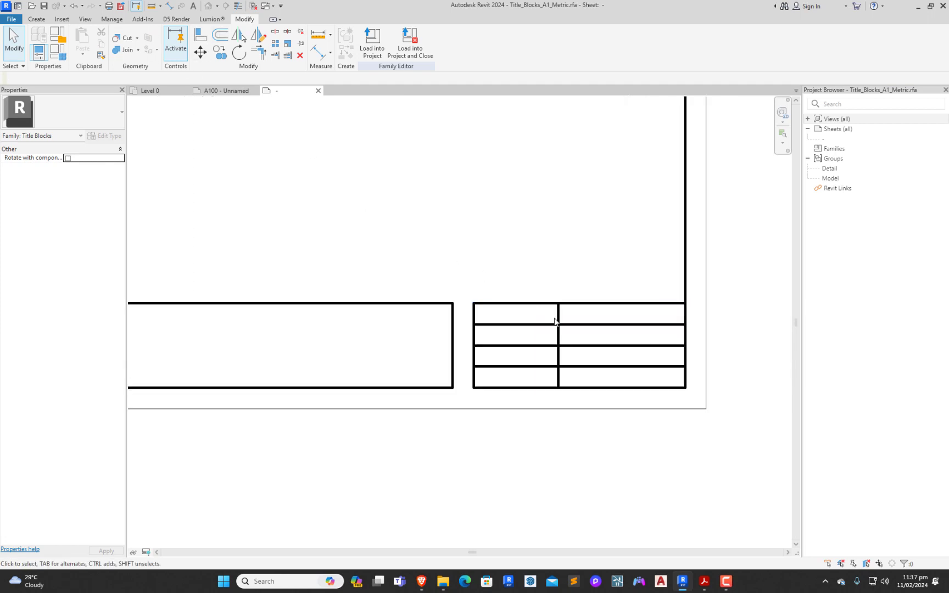
scroll(669, 276, "down", 3)
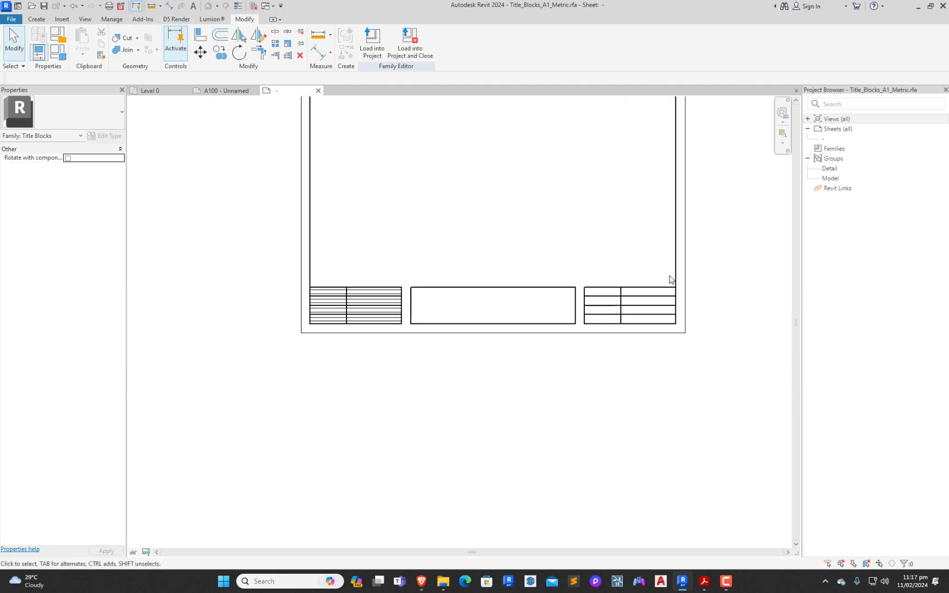
scroll(376, 287, "up", 5)
left_click(387, 305)
left_click(404, 340, "ctrl")
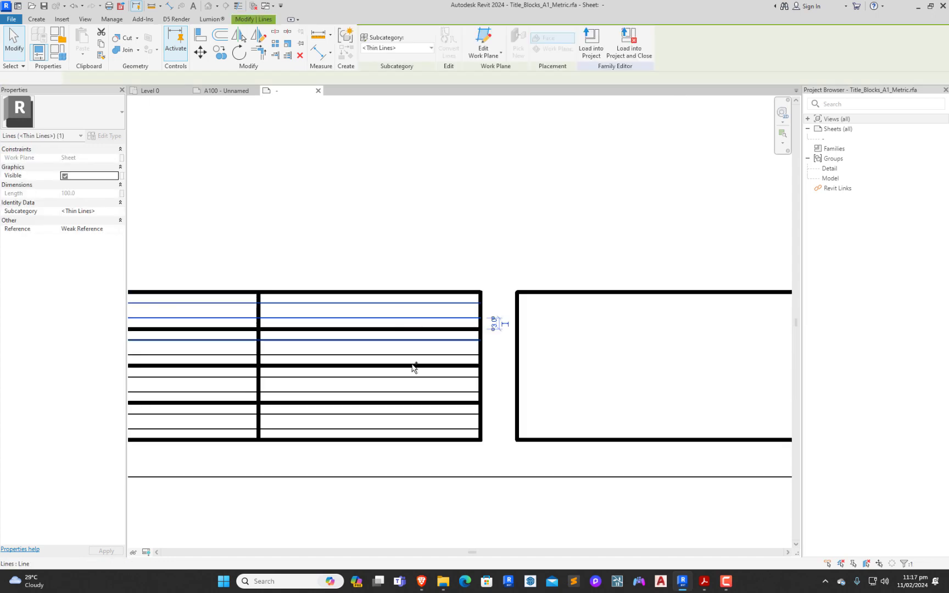
left_click(417, 354, "ctrl")
left_click(423, 377, "ctrl")
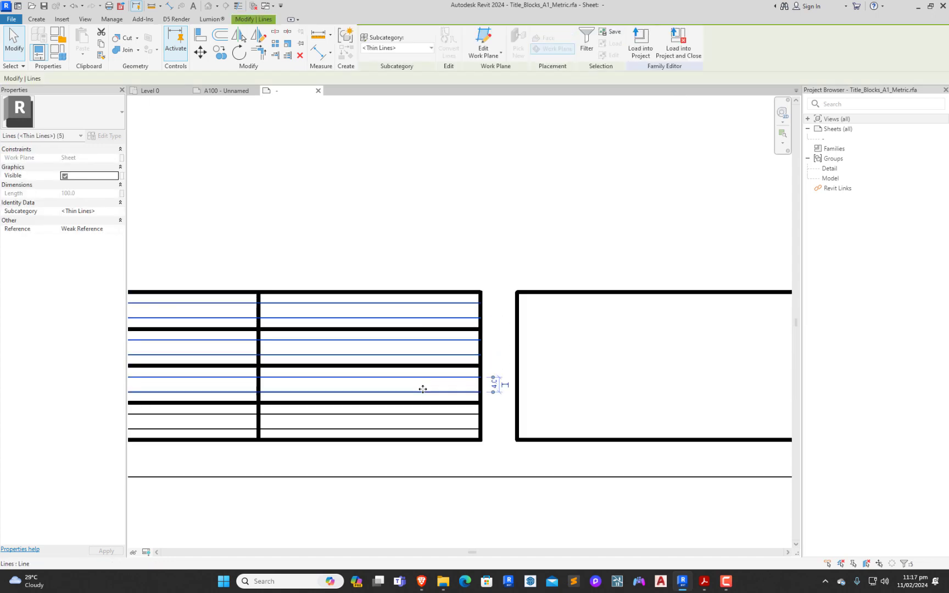
left_click(426, 392, "ctrl")
left_click(428, 414, "ctrl")
left_click(426, 429, "ctrl")
scroll(313, 335, "down", 2)
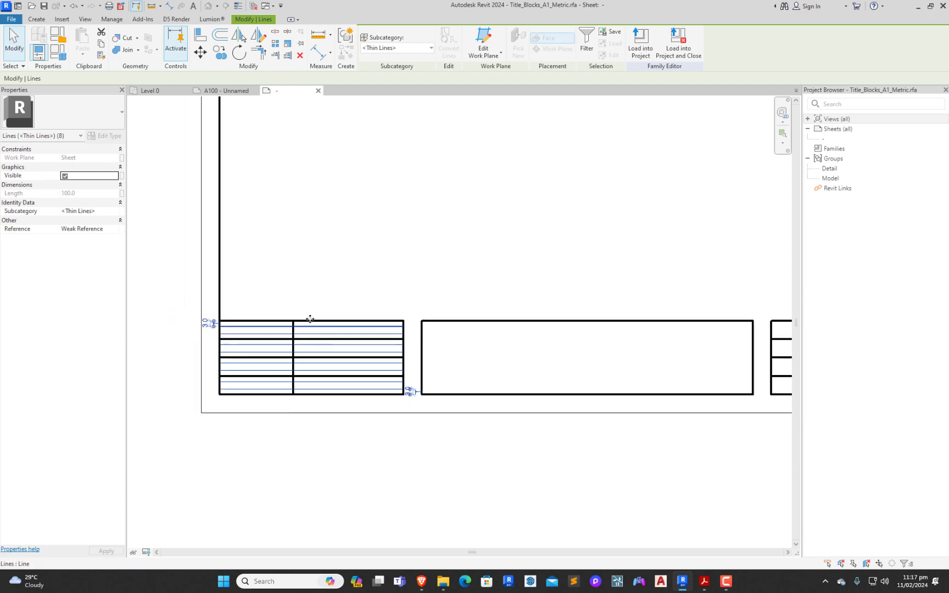
left_click(256, 36)
scroll(208, 302, "down", 2)
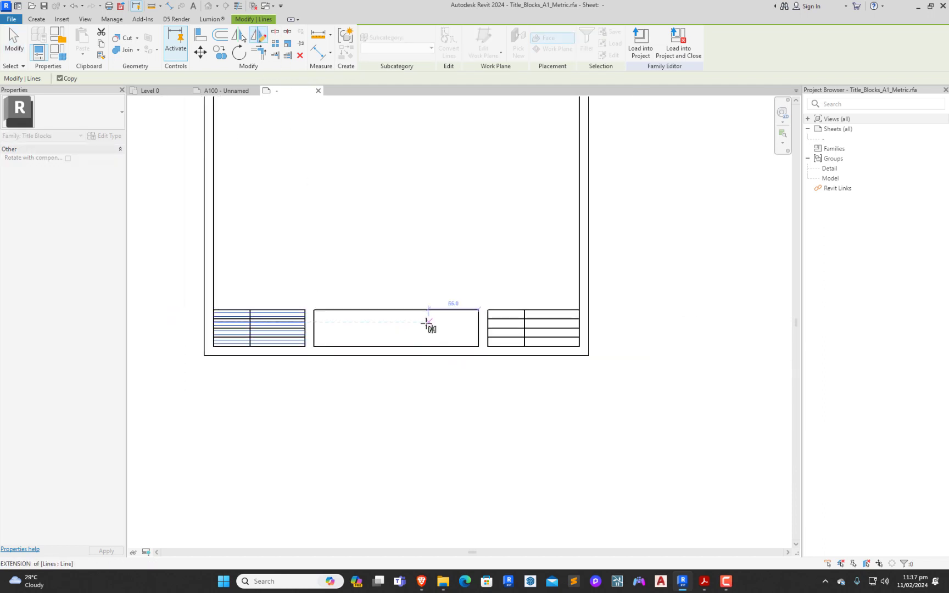
left_click(396, 310)
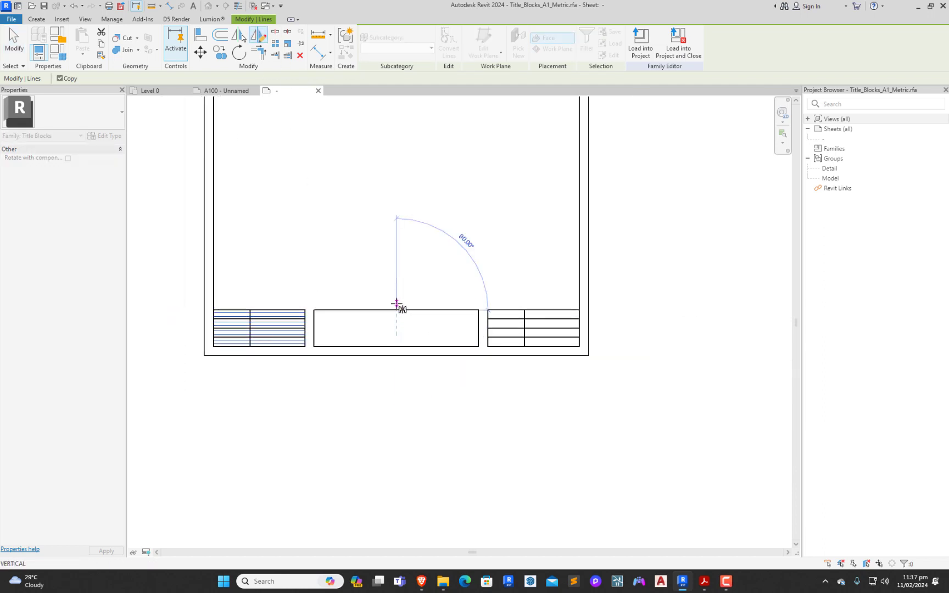
left_click(398, 218)
key("Escape")
scroll(553, 338, "up", 7)
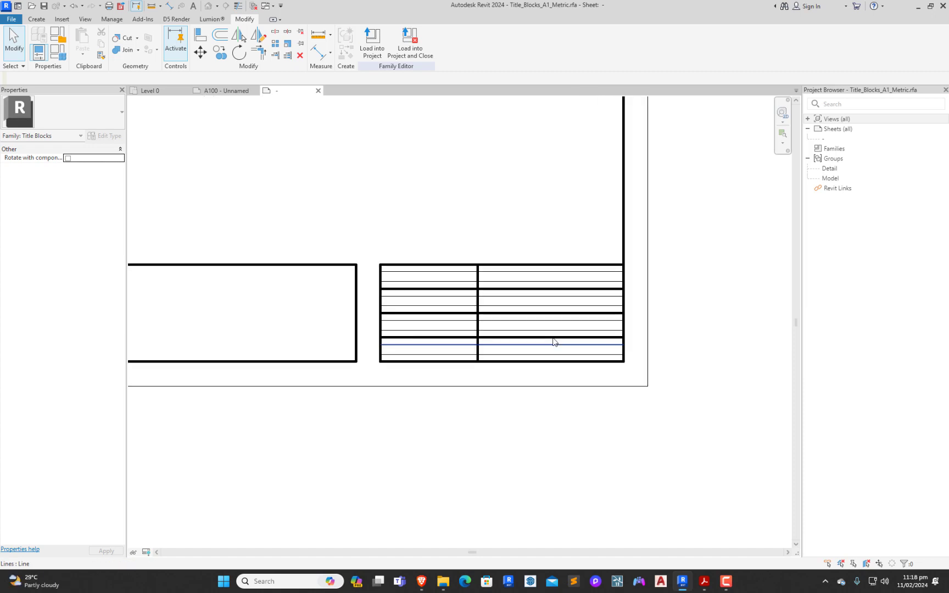
Step: Examine the row subdivisions of both side tables, the middle box and the overall sheet layout
scroll(619, 372, "down", 11)
scroll(571, 341, "up", 5)
scroll(476, 319, "down", 2)
scroll(522, 315, "up", 2)
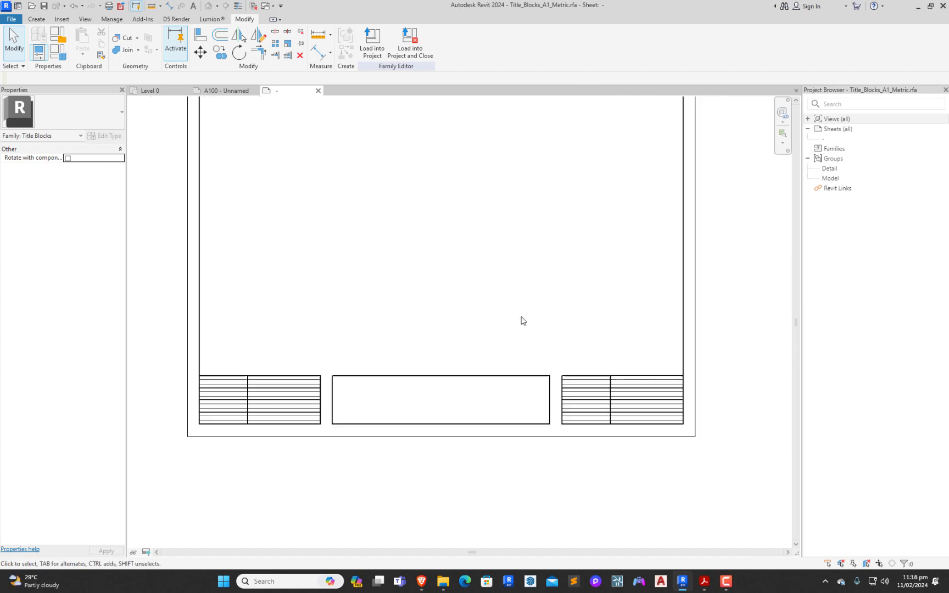
scroll(502, 326, "down", 3)
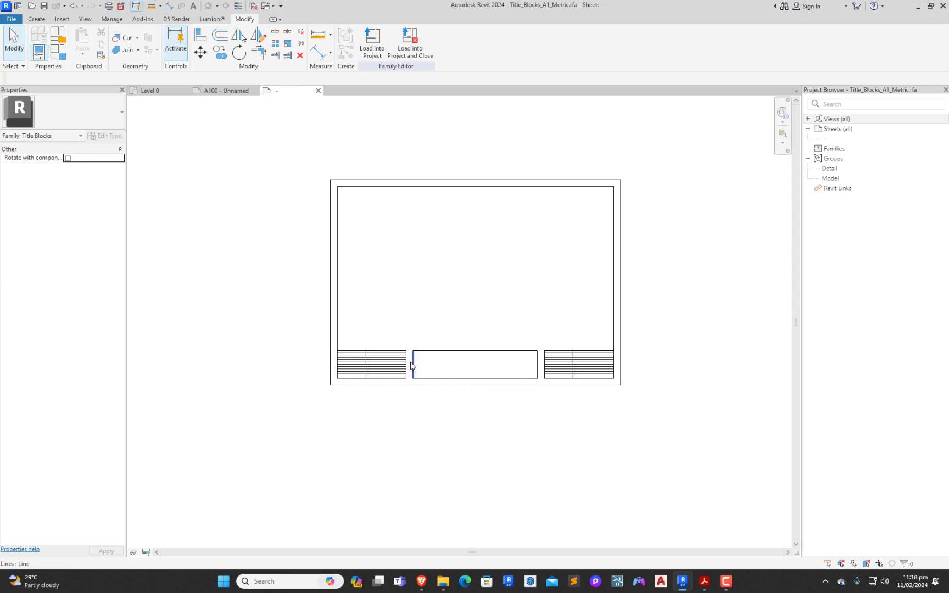
scroll(470, 381, "up", 1)
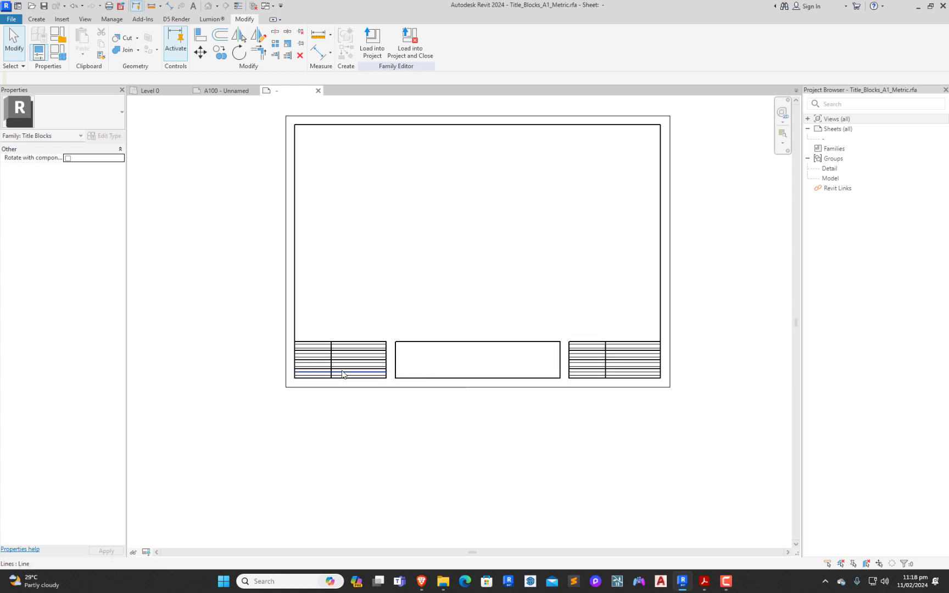
scroll(329, 361, "up", 3)
scroll(328, 361, "down", 3)
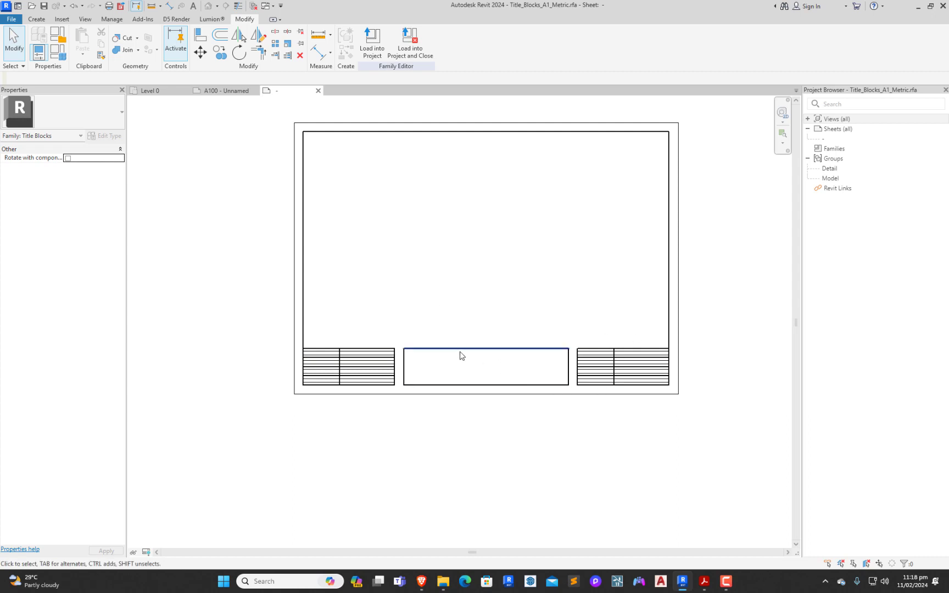
scroll(299, 354, "up", 1)
scroll(300, 354, "up", 1)
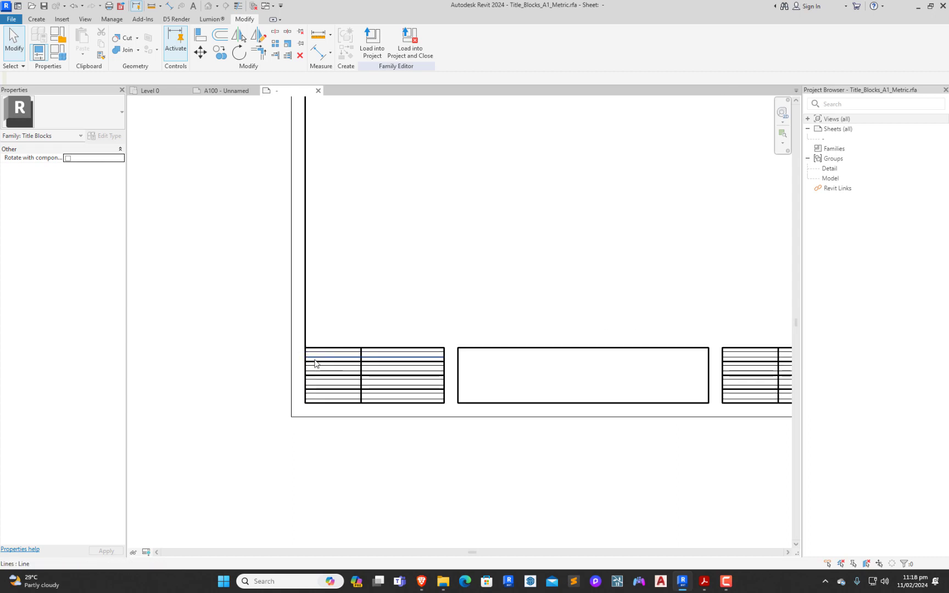
scroll(315, 361, "up", 2)
scroll(320, 384, "up", 2)
scroll(320, 382, "down", 3)
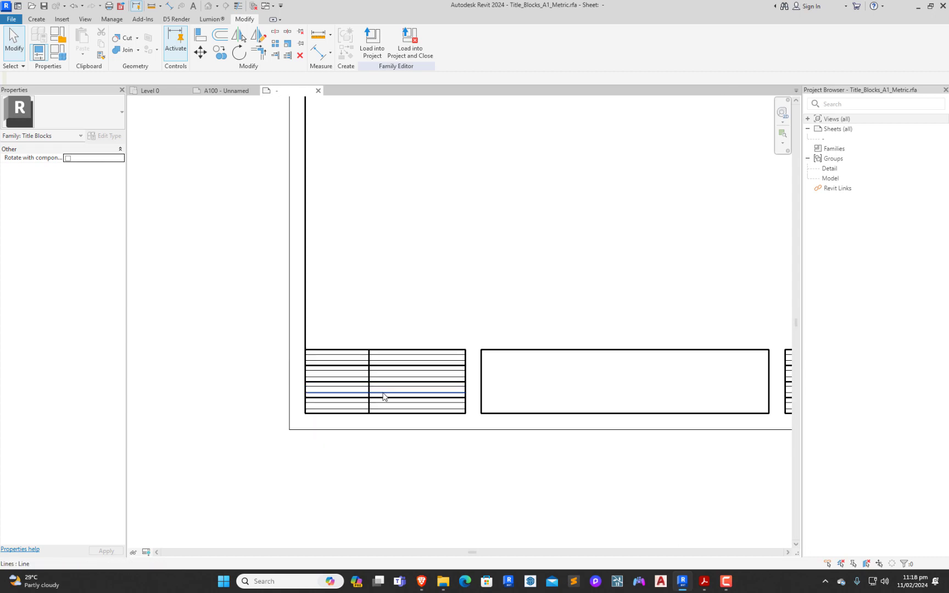
scroll(291, 415, "down", 1)
scroll(619, 410, "down", 1)
scroll(618, 409, "up", 2)
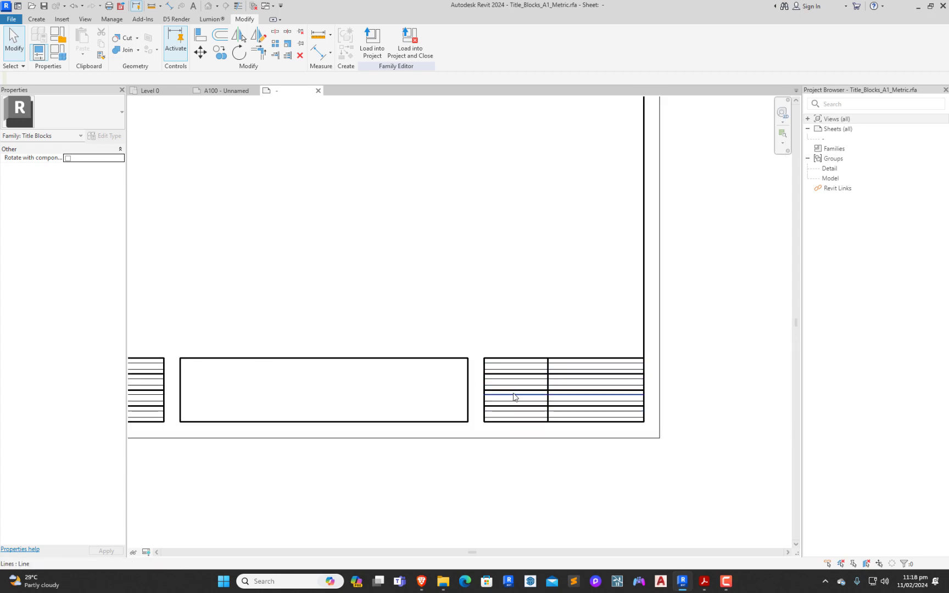
scroll(657, 394, "down", 2)
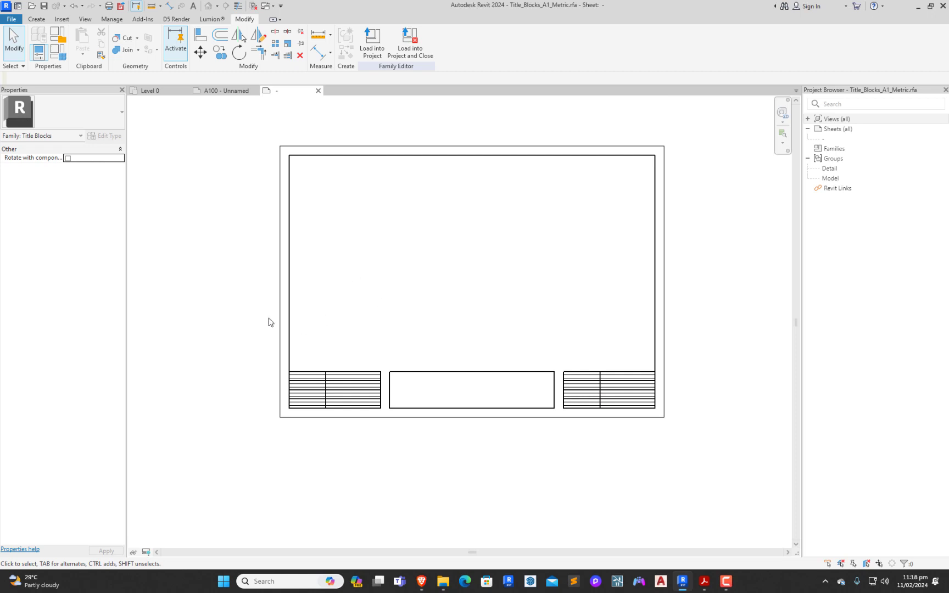
Step: Place a text note reading "WWWW" in the left table's first-column top cell, starting at the upper thin line
left_click(193, 8)
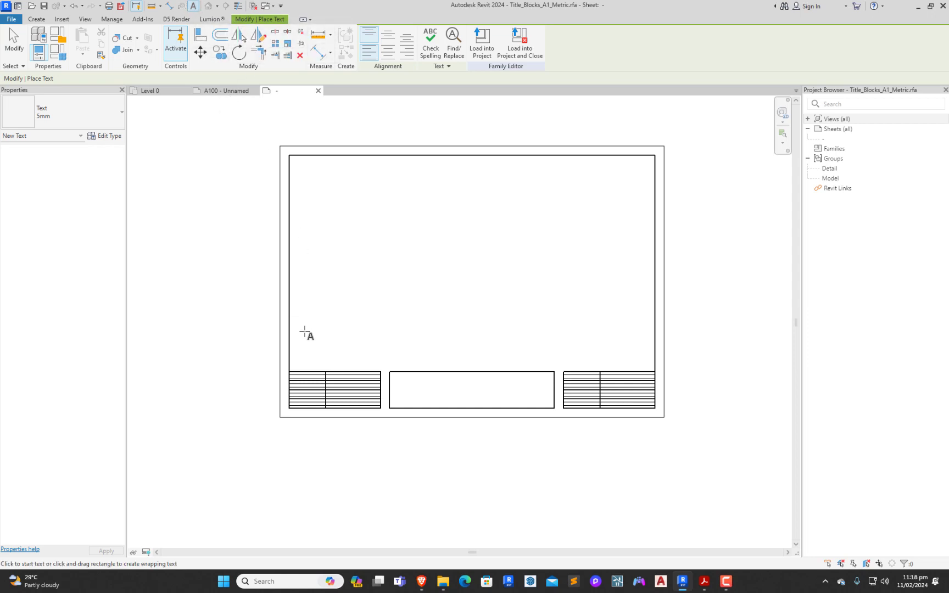
scroll(276, 368, "up", 5)
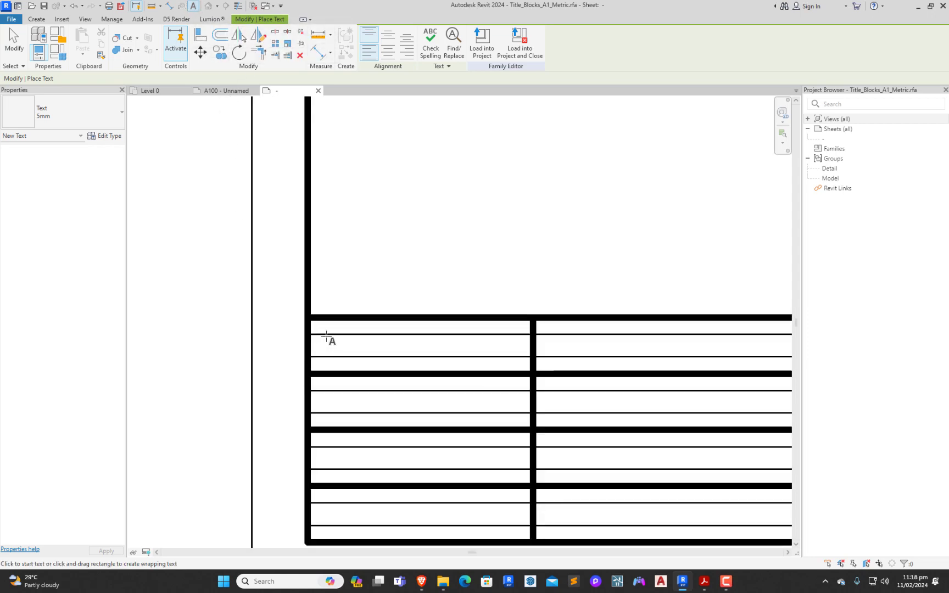
left_click(325, 334)
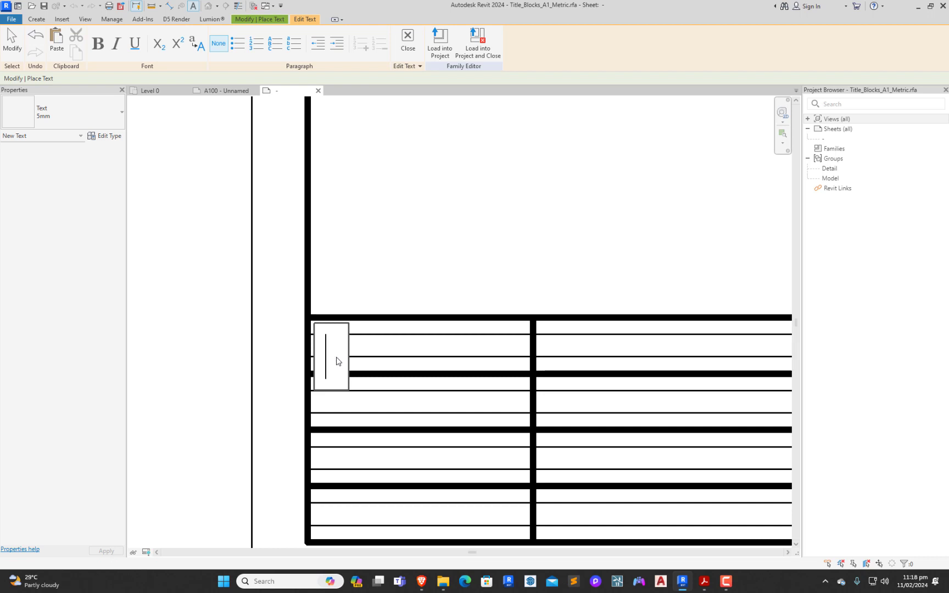
type("WWWWW")
left_click(385, 288)
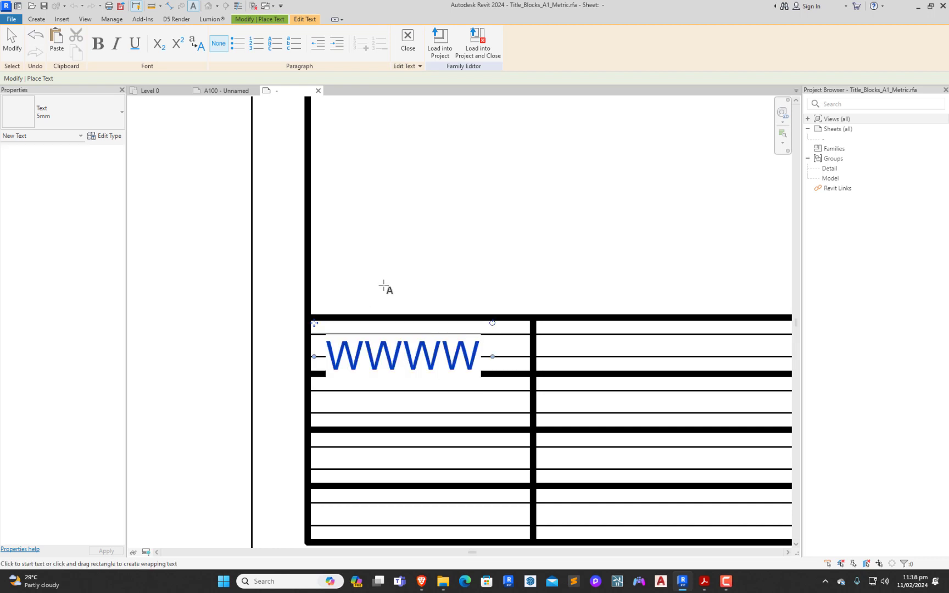
key("Escape")
Step: Duplicate the WWWW note's text type under the name 4MM
left_click(368, 356)
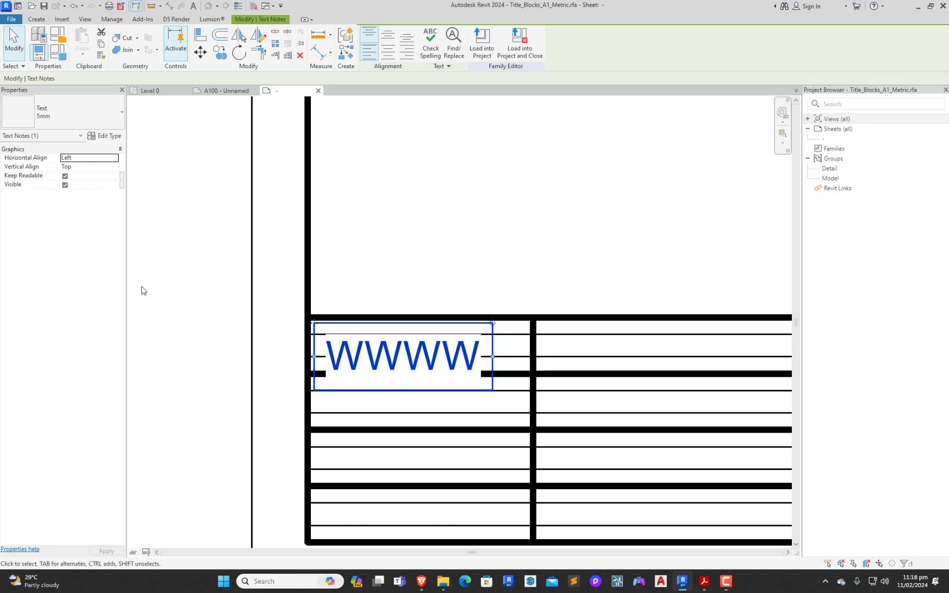
left_click(105, 136)
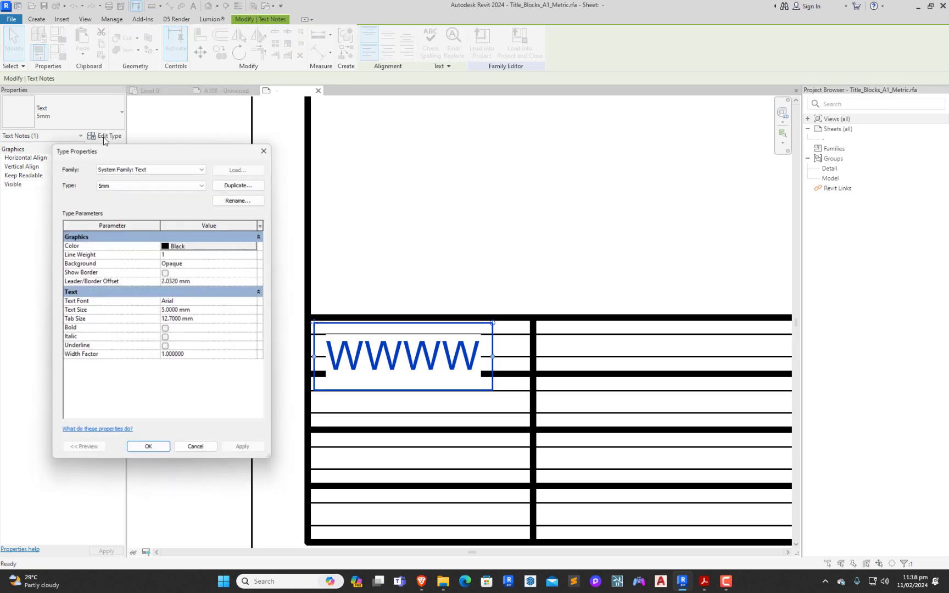
left_click(238, 185)
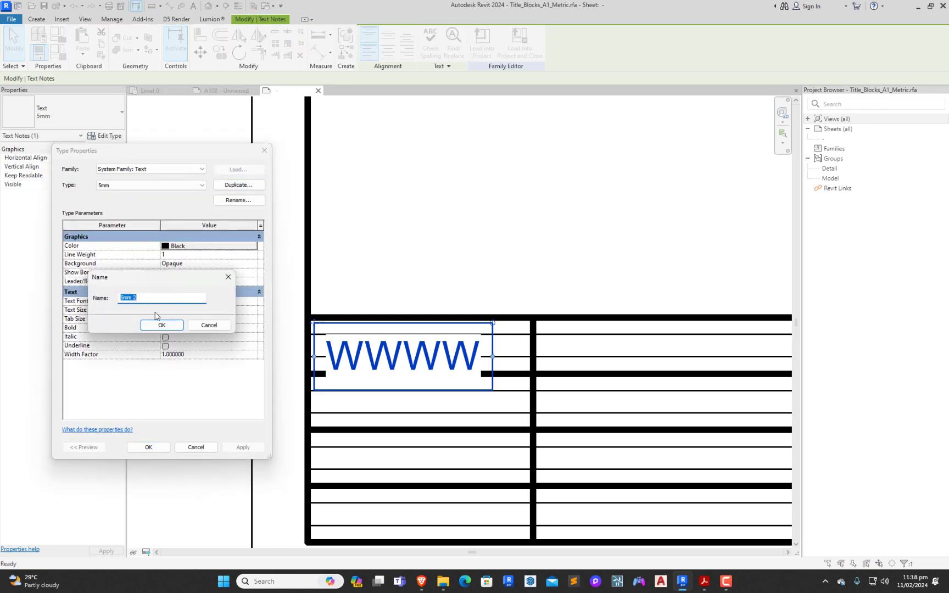
left_click(173, 324)
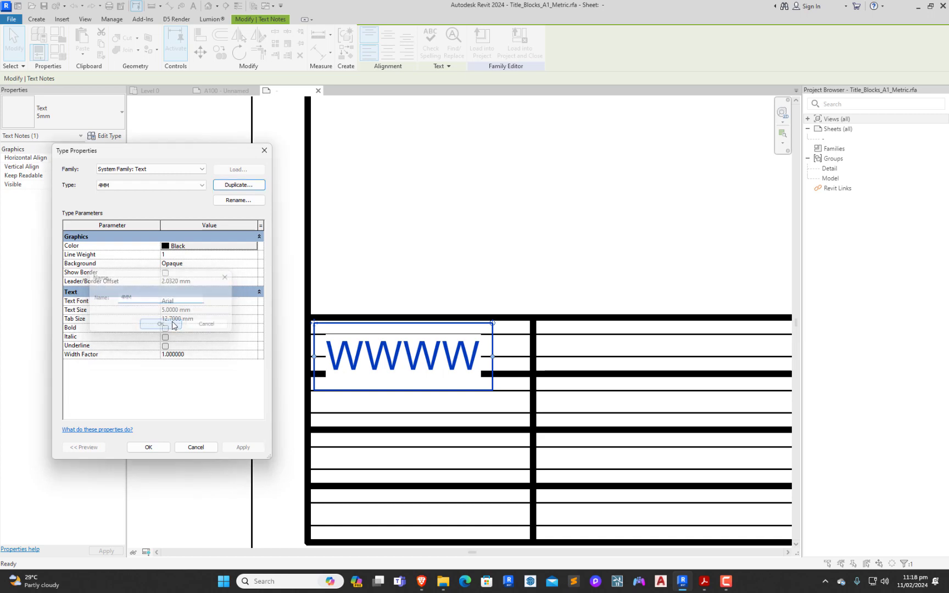
Step: Set the 4MM text type's font to Elegant Lux Mager
left_click(253, 302)
left_click(253, 301)
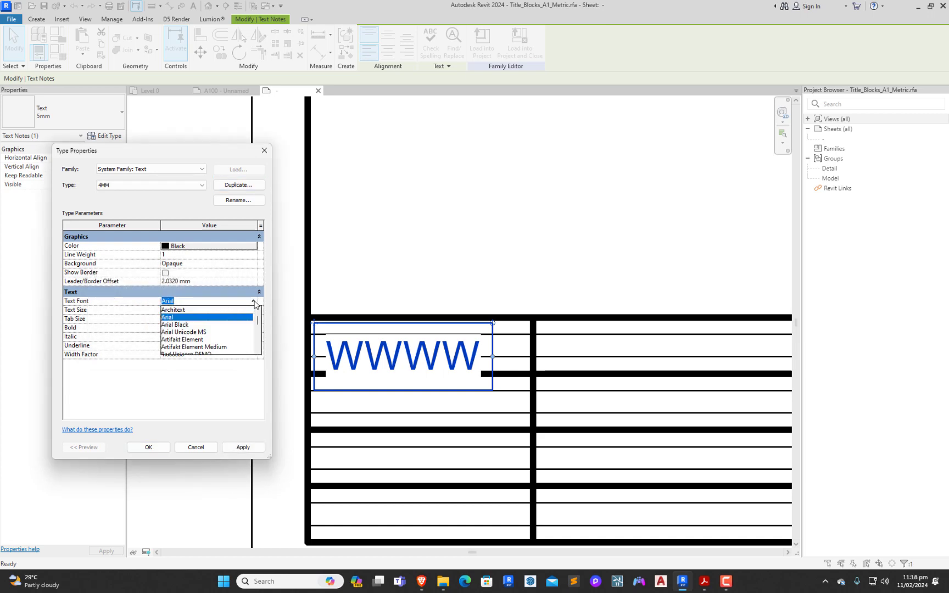
type("El")
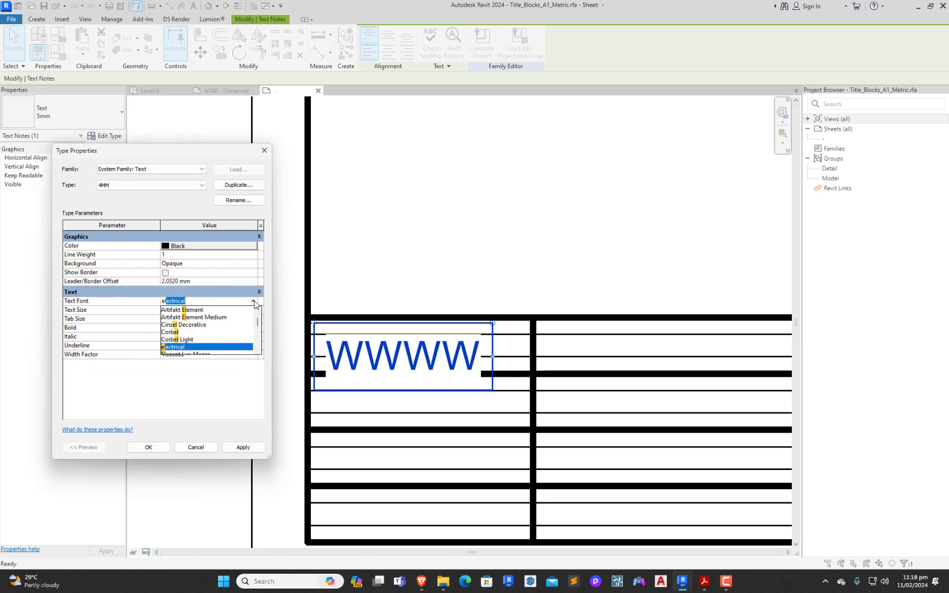
type("e")
left_click(203, 332)
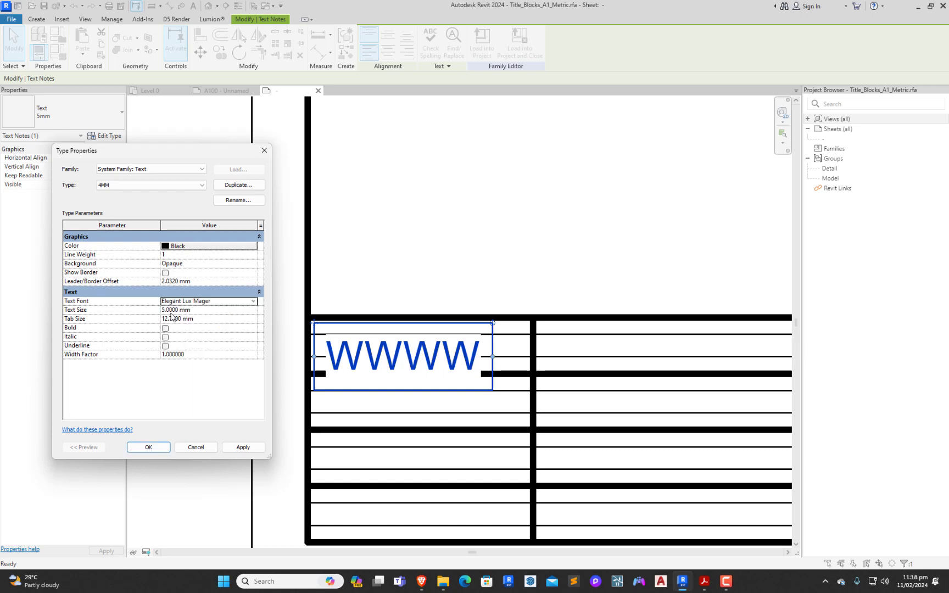
Step: Set the 4MM text type's size to 4 mm and its background to Transparent, and check the note's fit between the thin lines
left_click(170, 311)
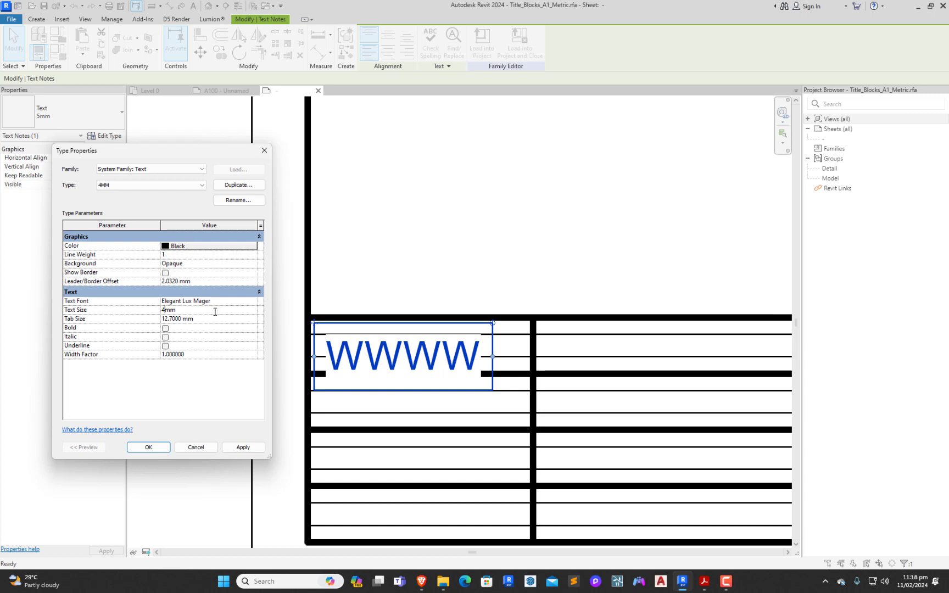
left_click(253, 267)
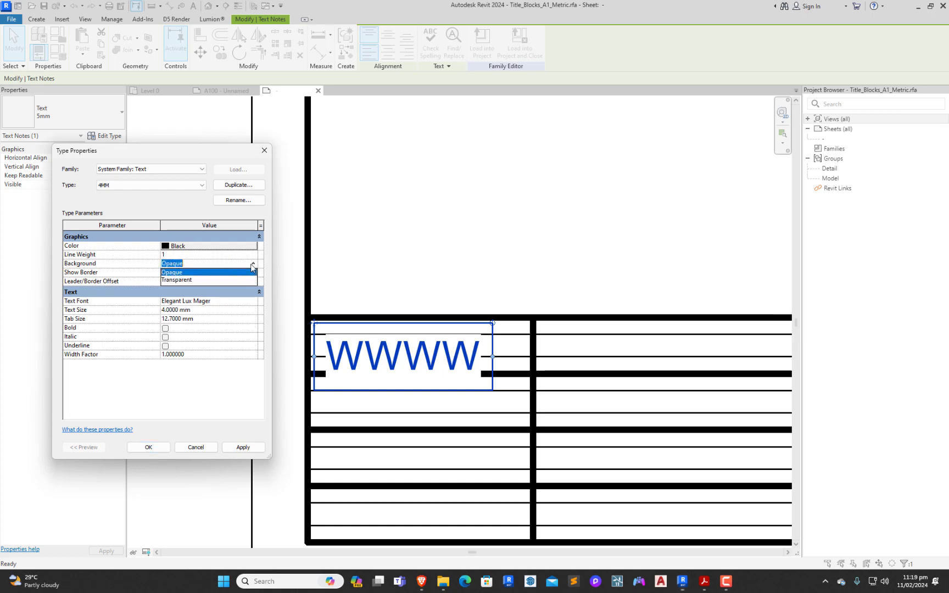
left_click(186, 281)
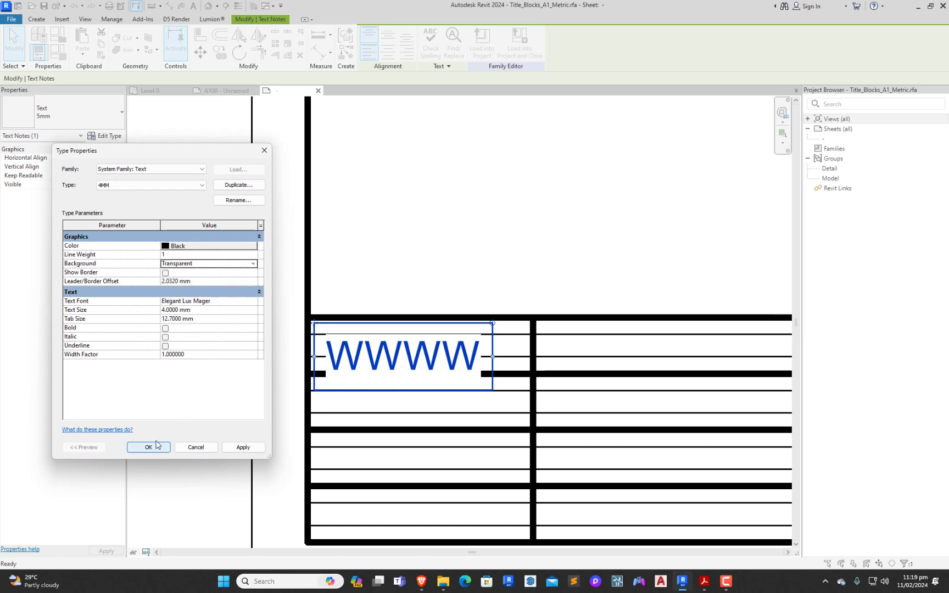
left_click(149, 447)
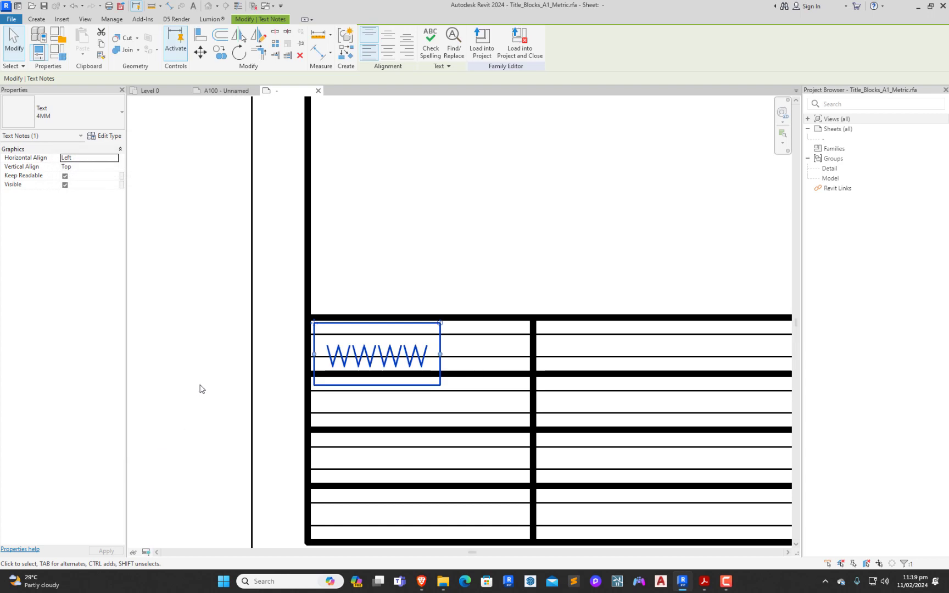
left_click(200, 389)
scroll(296, 357, "up", 3)
scroll(296, 357, "down", 2)
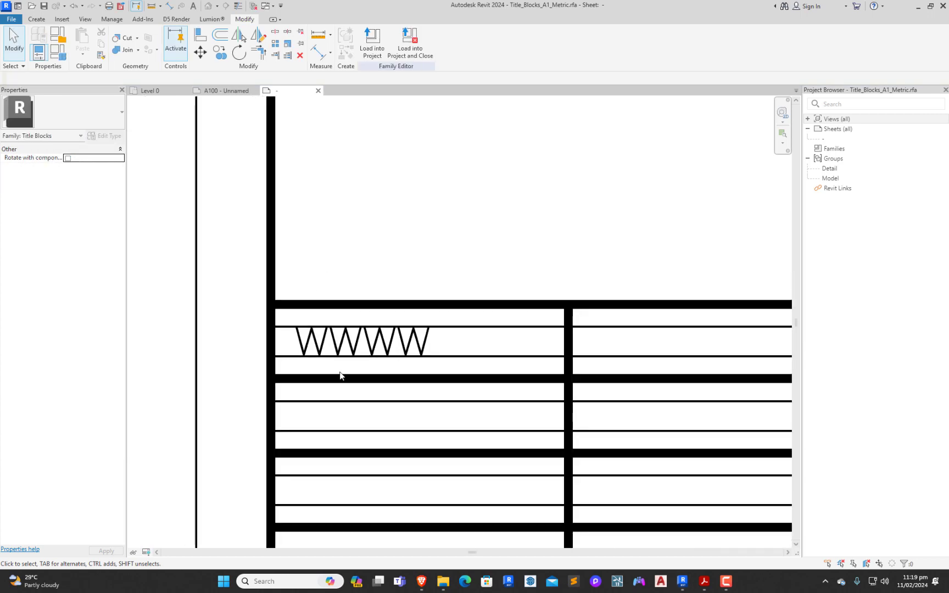
scroll(340, 376, "up", 3)
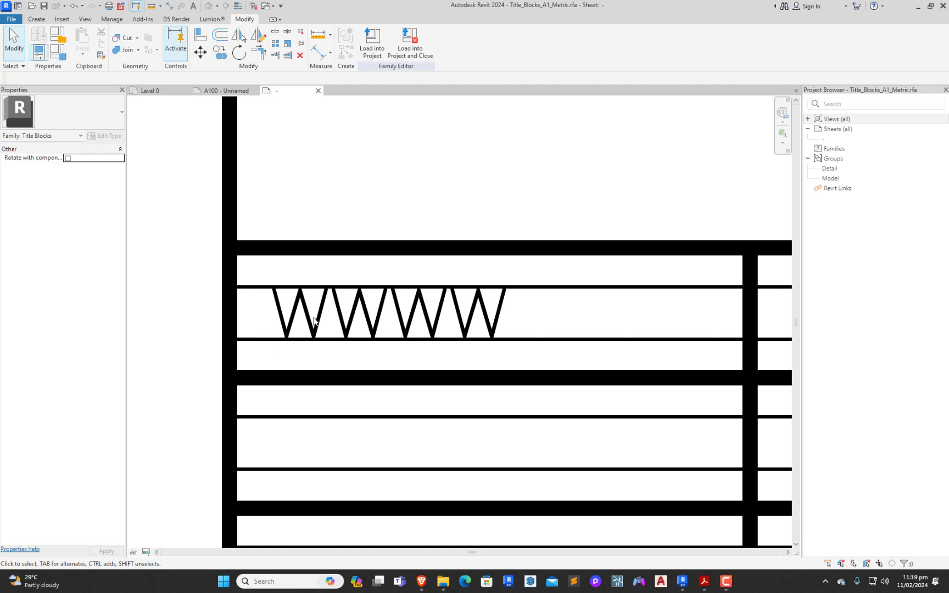
scroll(314, 321, "down", 3)
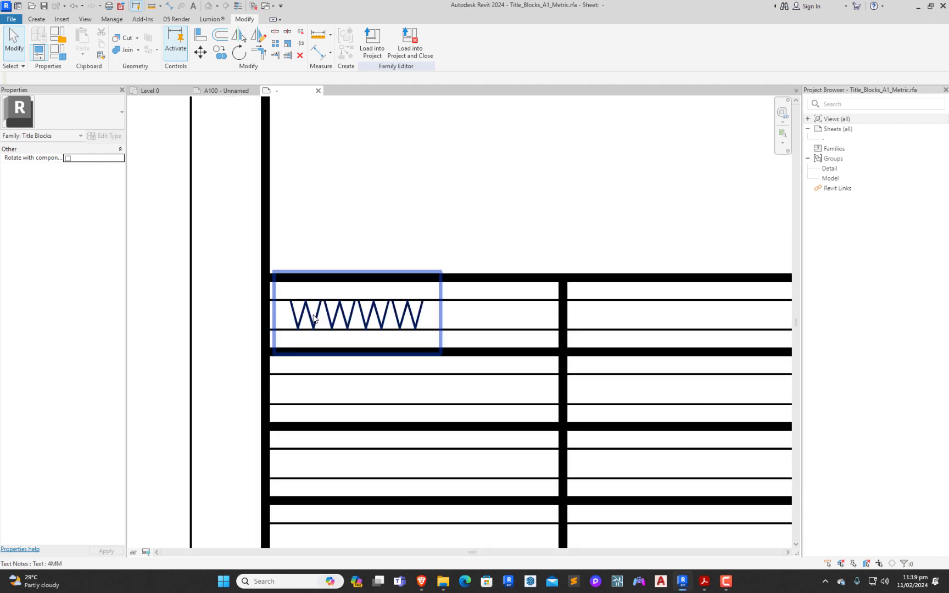
Step: Shift the WWWW text note in the left table's top cell so its box starts at the table's outer vertical line
left_click(314, 318)
scroll(260, 313, "up", 2)
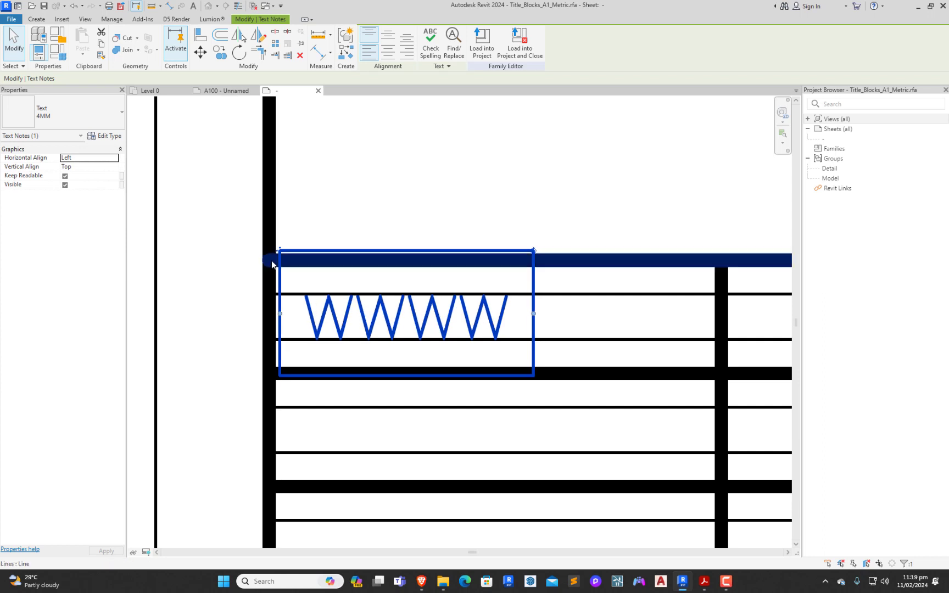
left_click_drag(278, 253, 268, 252)
left_click(331, 223)
scroll(336, 309, "down", 4)
Step: Copy the WWWW note into the three cells below it in the left table's first column, aligned to the upper thin lines
left_click(372, 315)
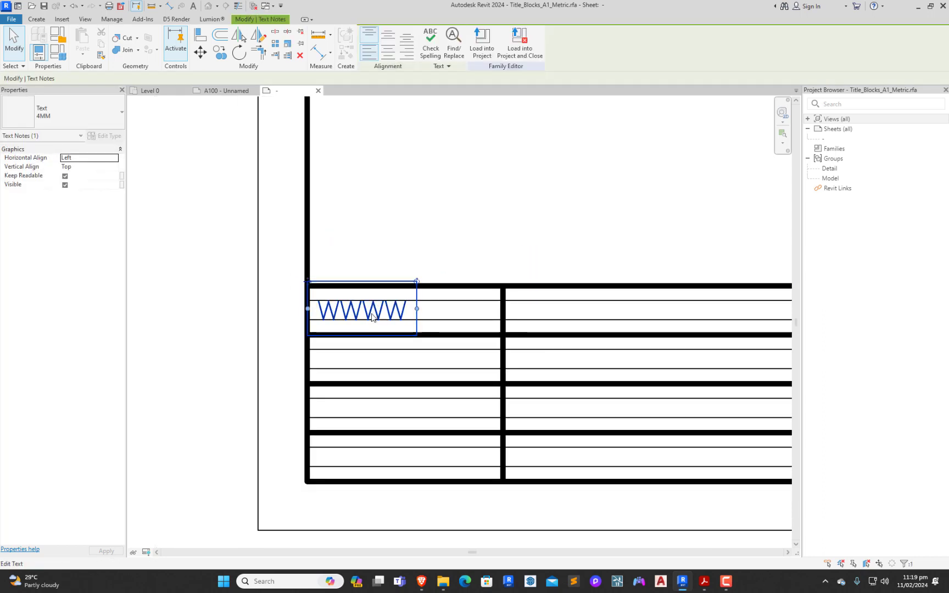
left_click(219, 53)
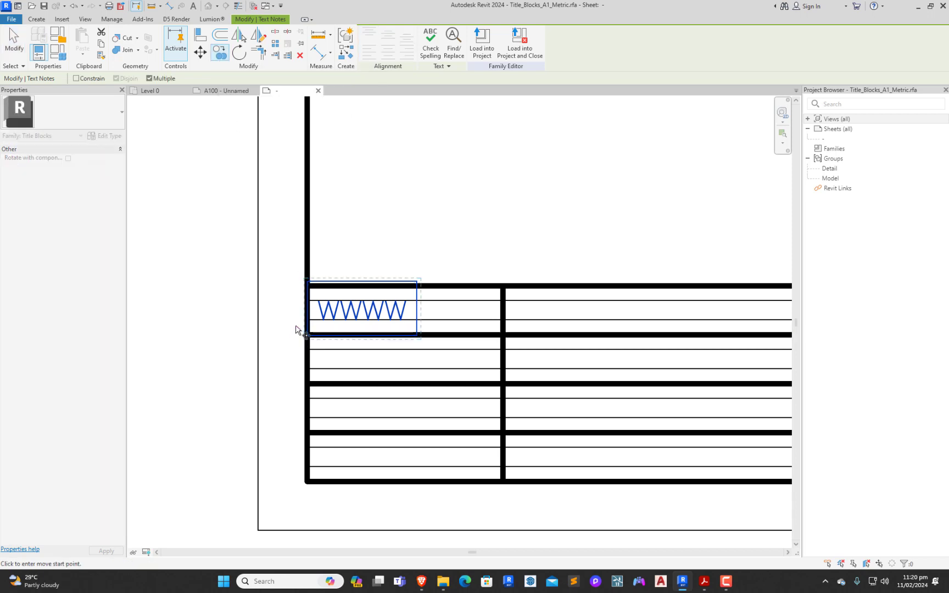
left_click(308, 301)
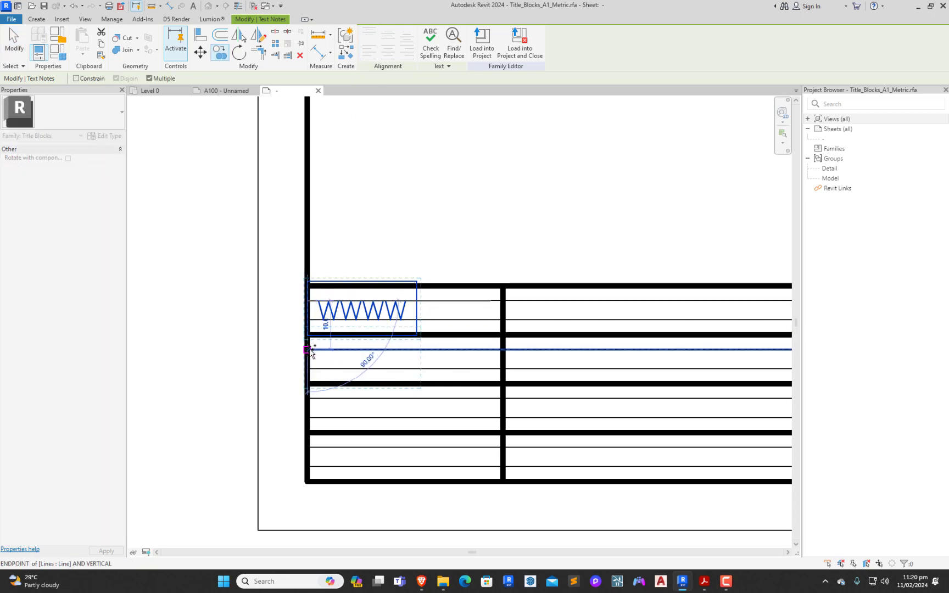
left_click(309, 351)
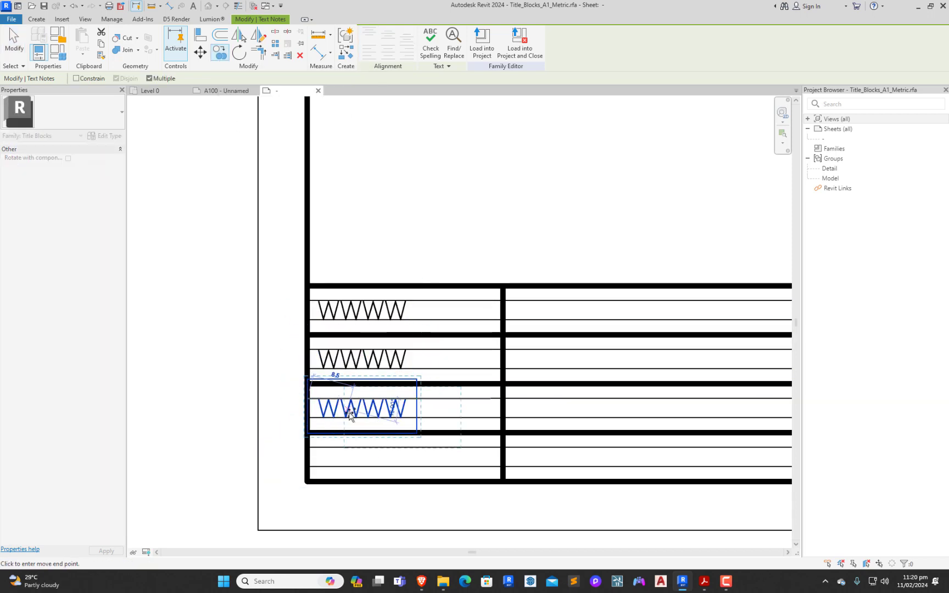
left_click(349, 415)
left_click(314, 446)
key("Escape")
Step: Copy the four first-column WWWW notes into the left table's second column, using the column divider as the end point
left_click(358, 315)
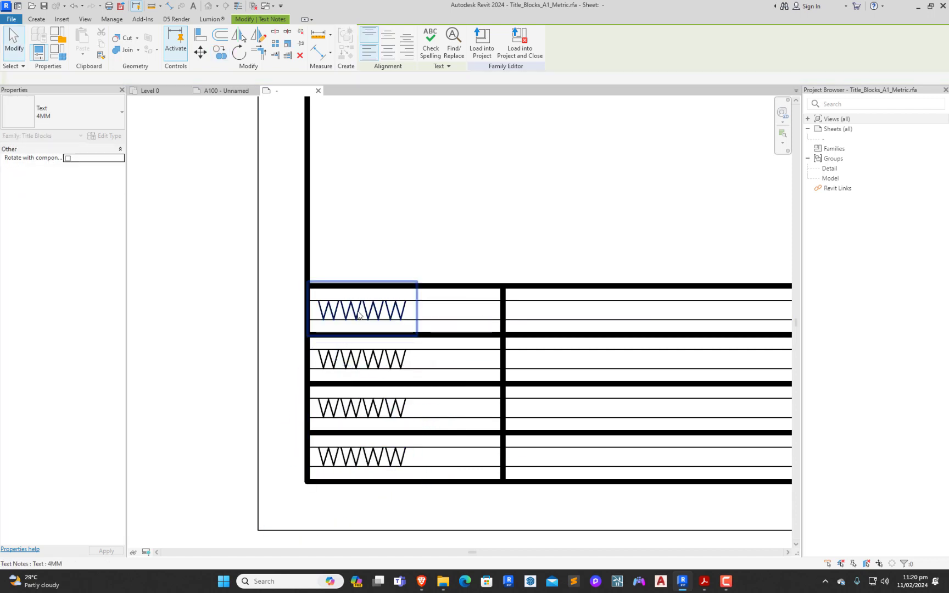
left_click(362, 362, "ctrl")
left_click(360, 410, "ctrl")
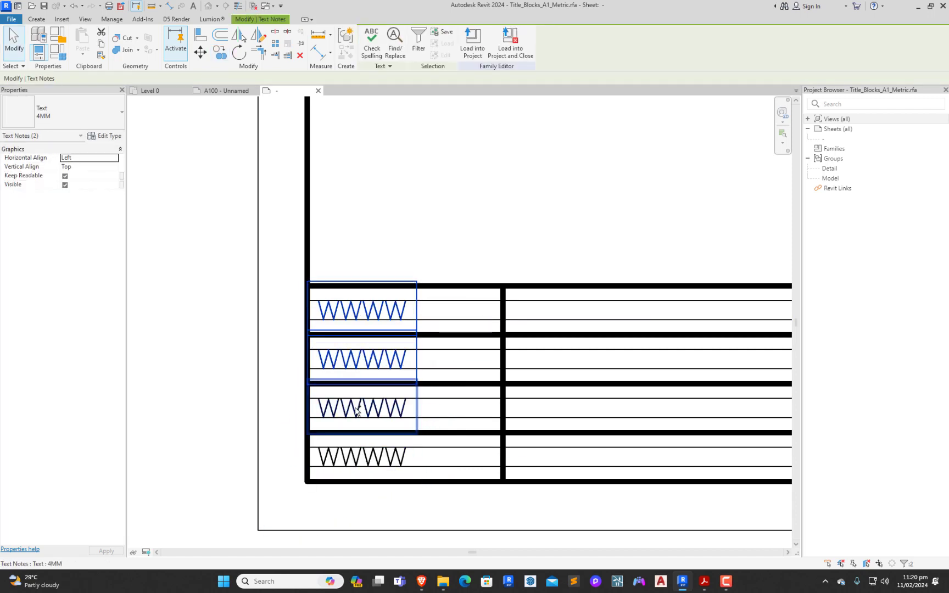
left_click(358, 457, "ctrl")
left_click(220, 52)
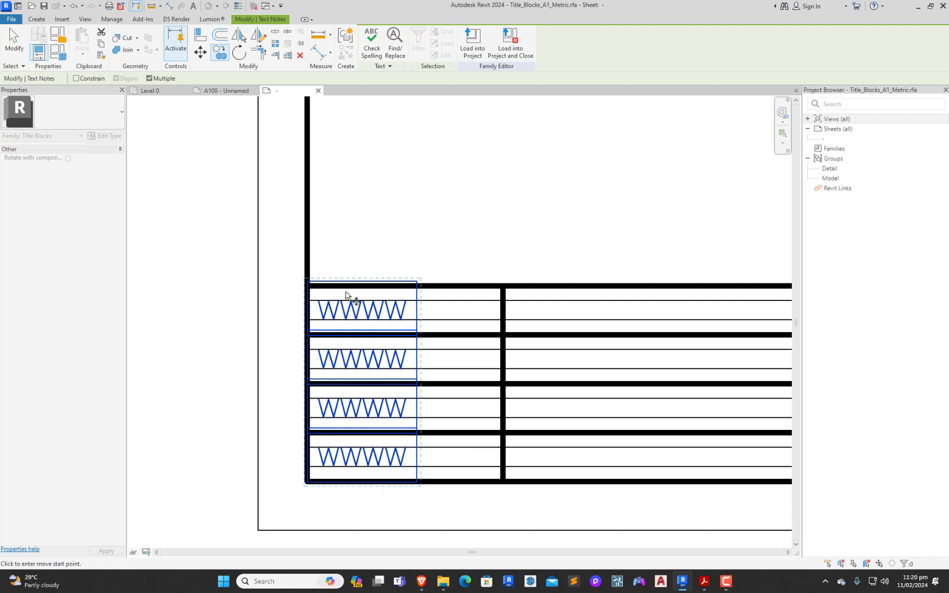
left_click(314, 301)
left_click(502, 301)
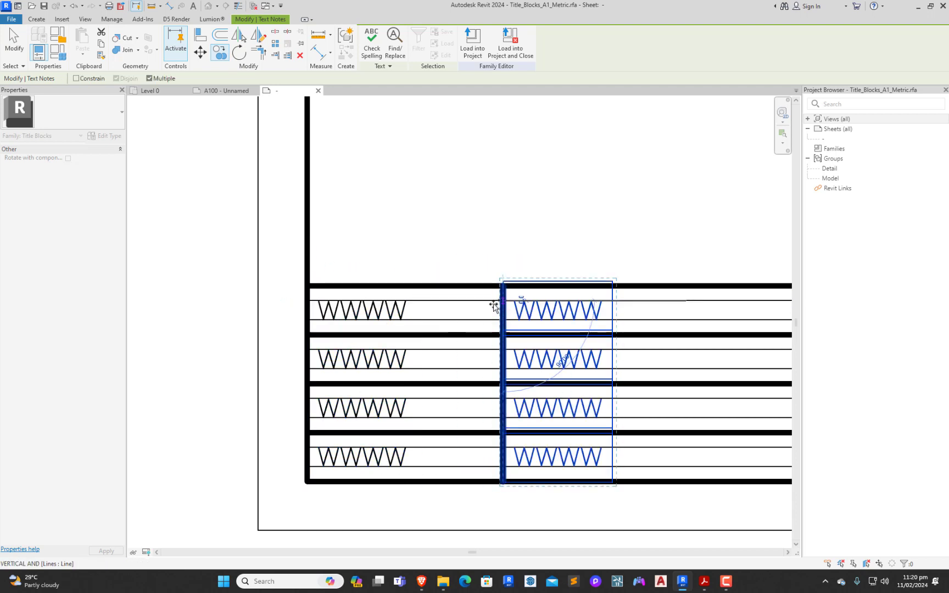
scroll(328, 313, "down", 2)
key("Escape")
Step: Copy the left table's eight WWWW text notes, with the wide line filtered out of the selection, into the right table's matching cells
scroll(306, 268, "down", 1)
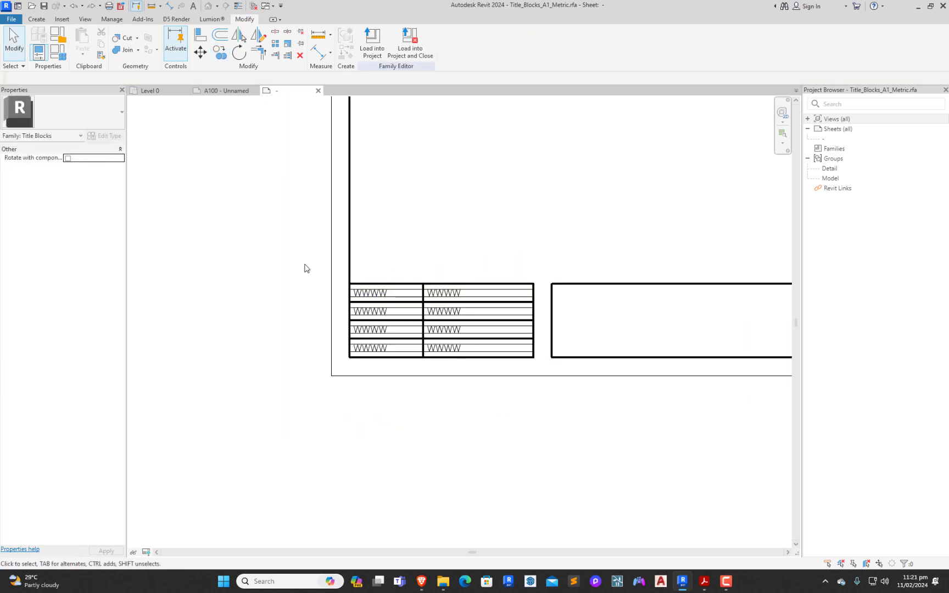
left_click_drag(306, 268, 509, 396)
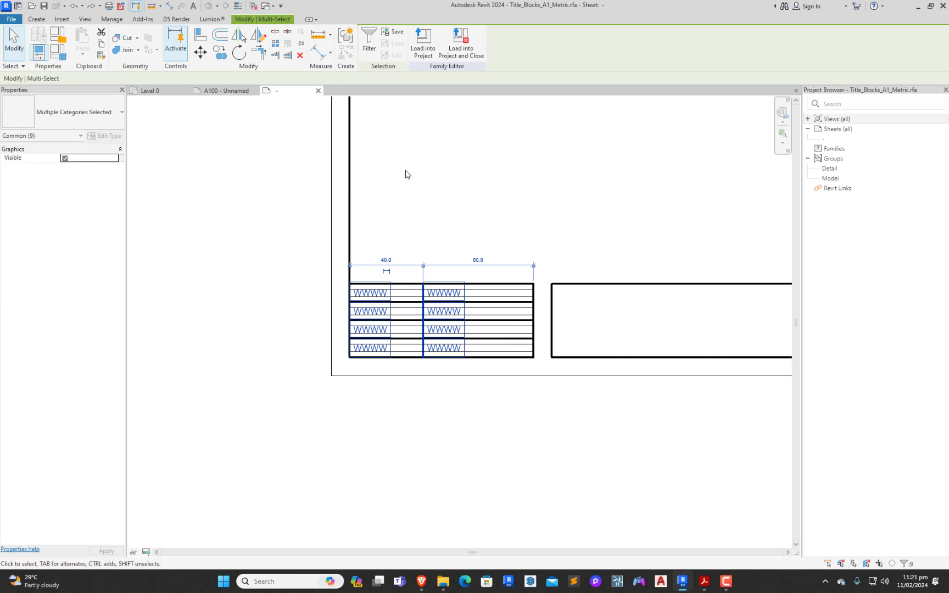
left_click(370, 41)
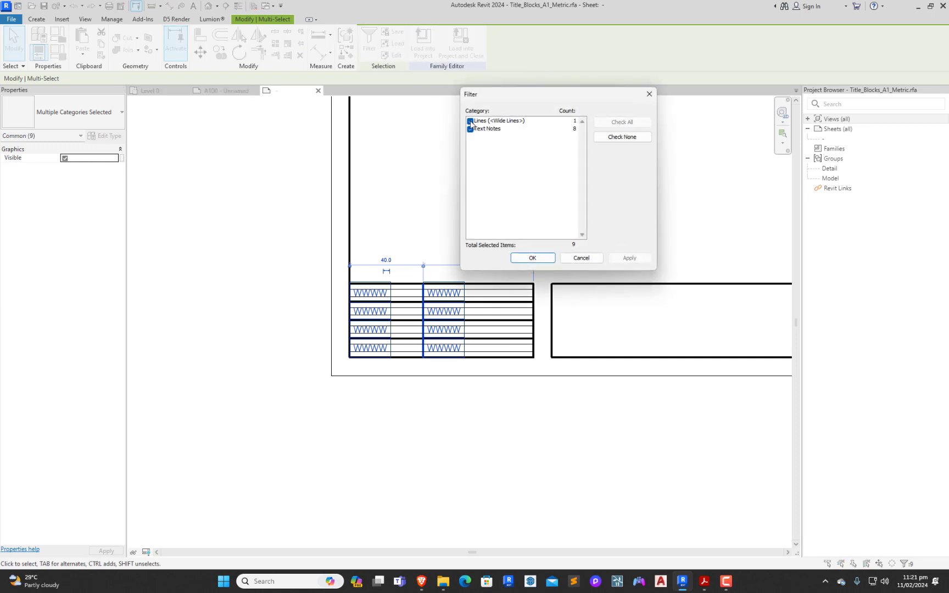
left_click(470, 122)
left_click(522, 260)
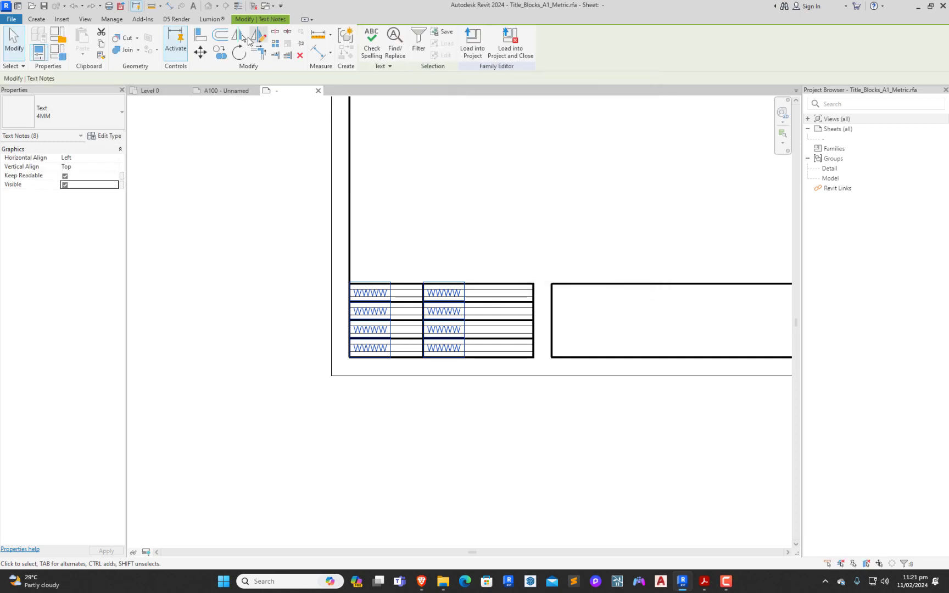
scroll(357, 299, "up", 2)
left_click_drag(364, 301, 488, 303)
scroll(276, 291, "down", 3)
scroll(512, 277, "up", 4)
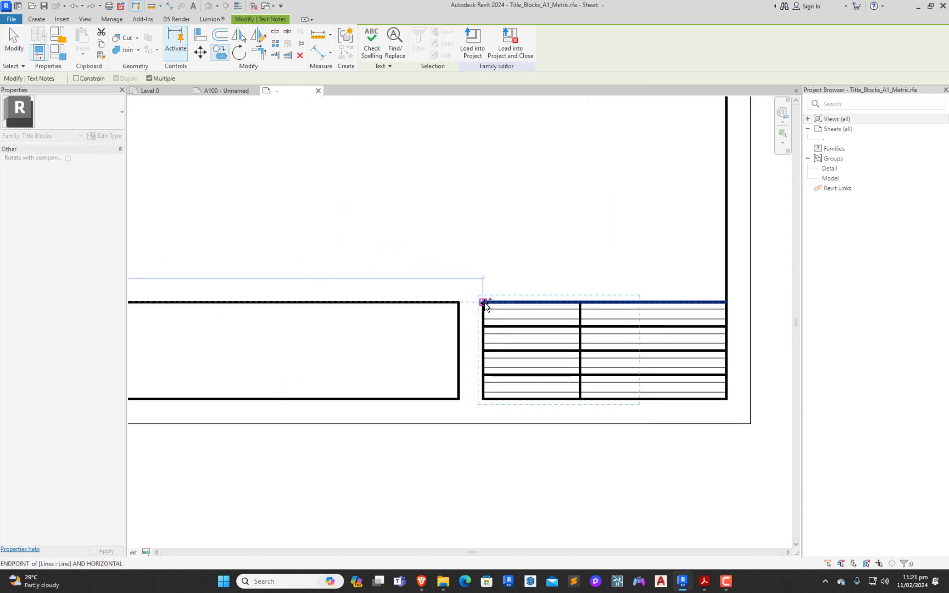
left_click(484, 302)
key("Escape")
key("Escape")
scroll(607, 289, "down", 3)
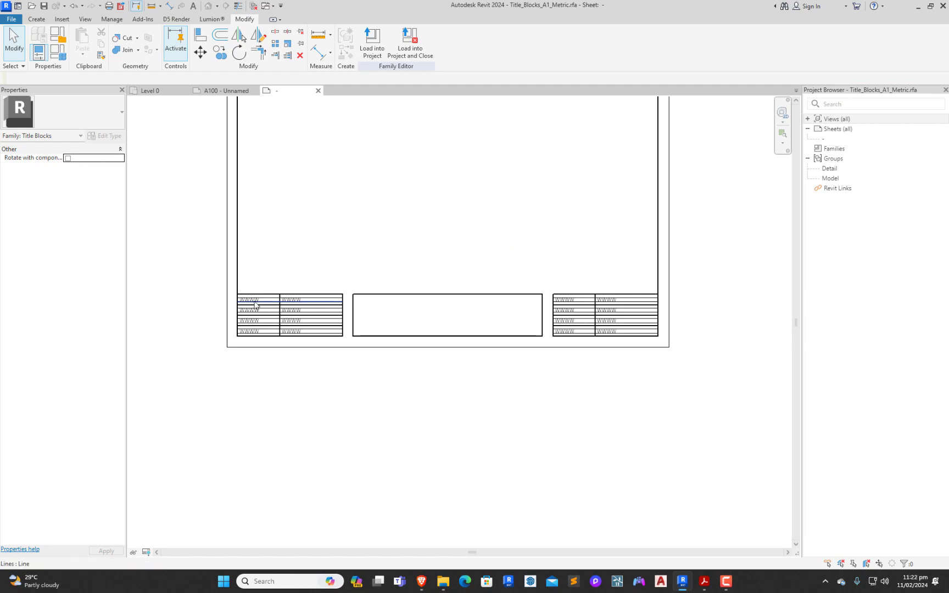
Step: Change the text in the left table's first-row, first-column cell to NAME
scroll(252, 304, "up", 5)
left_click(382, 298)
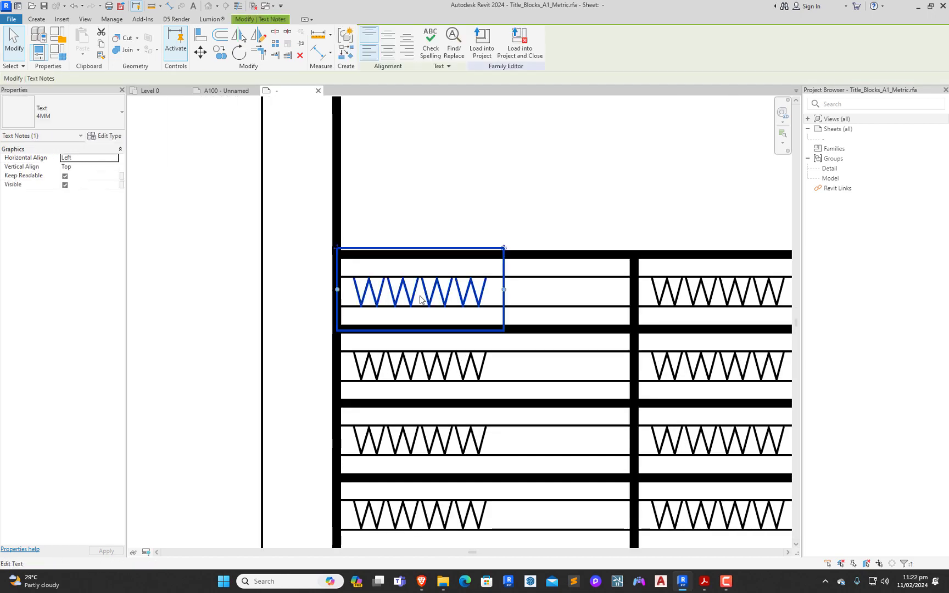
left_click(421, 300)
double_click(420, 299)
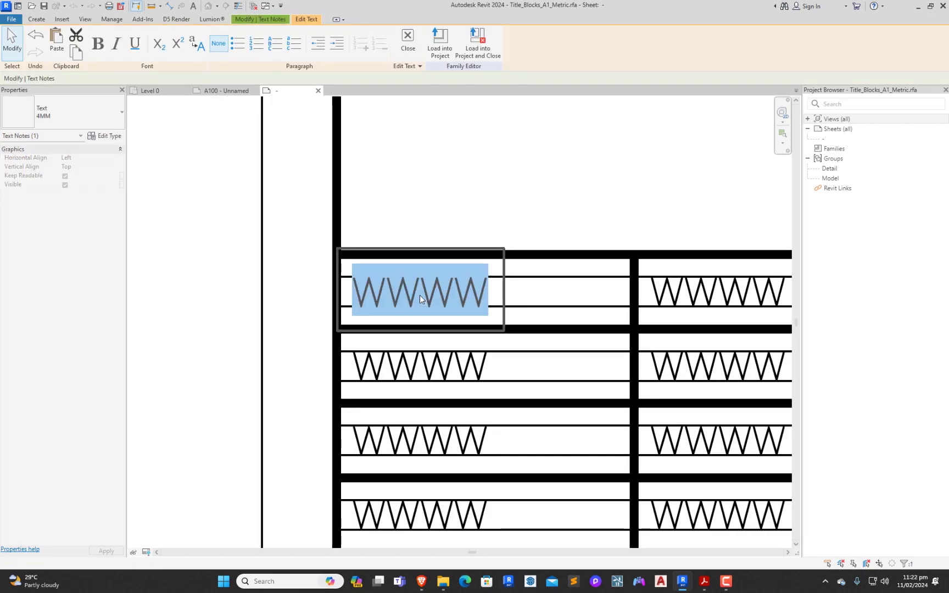
type("NAME")
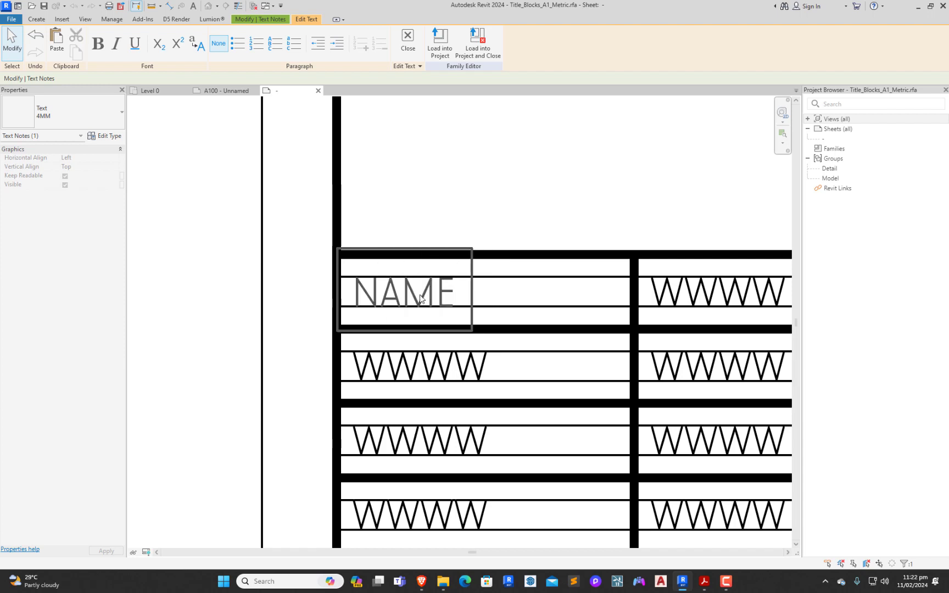
left_click(299, 282)
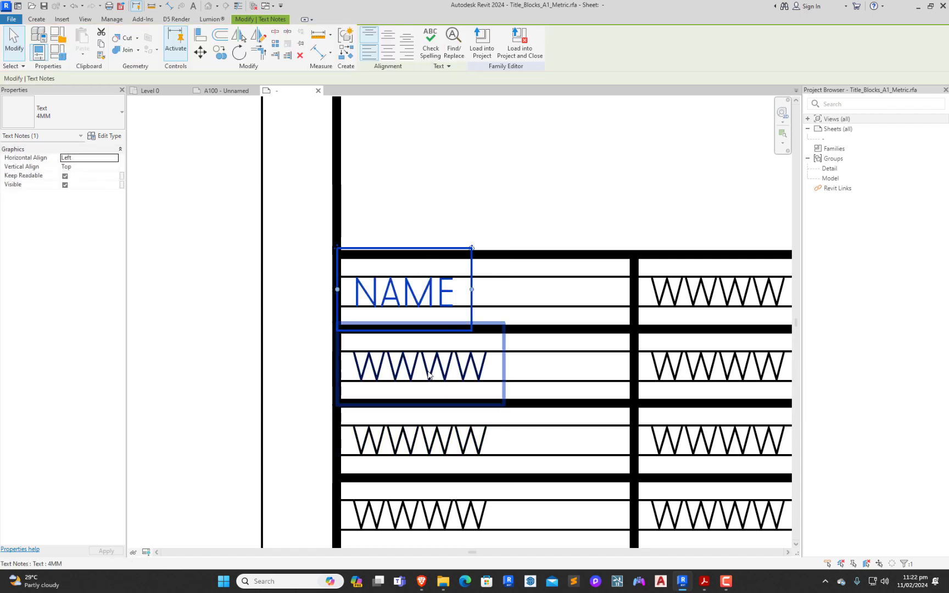
Step: Change the text in the left table's second-row, first-column cell to REG NO
double_click(430, 371)
double_click(430, 372)
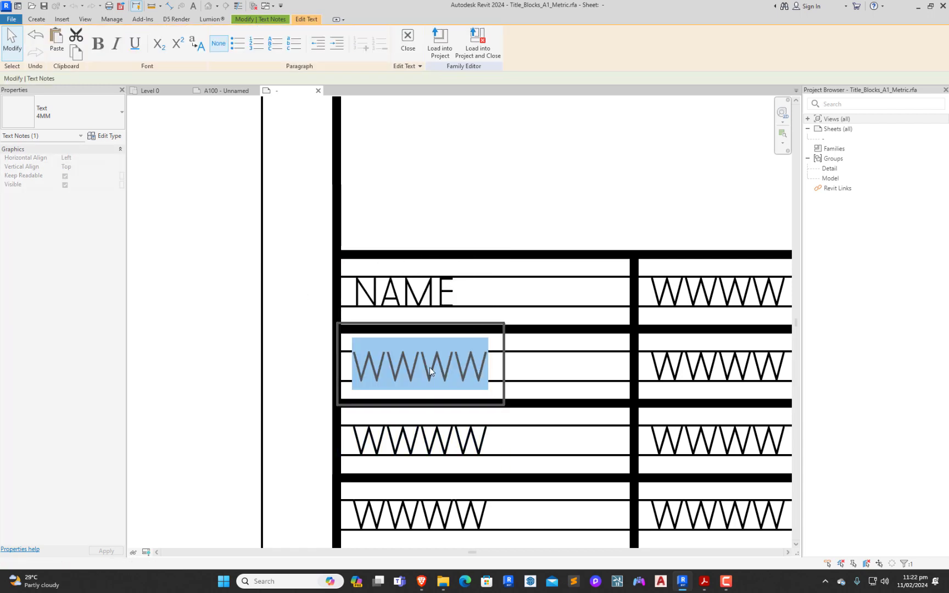
type("REG ")
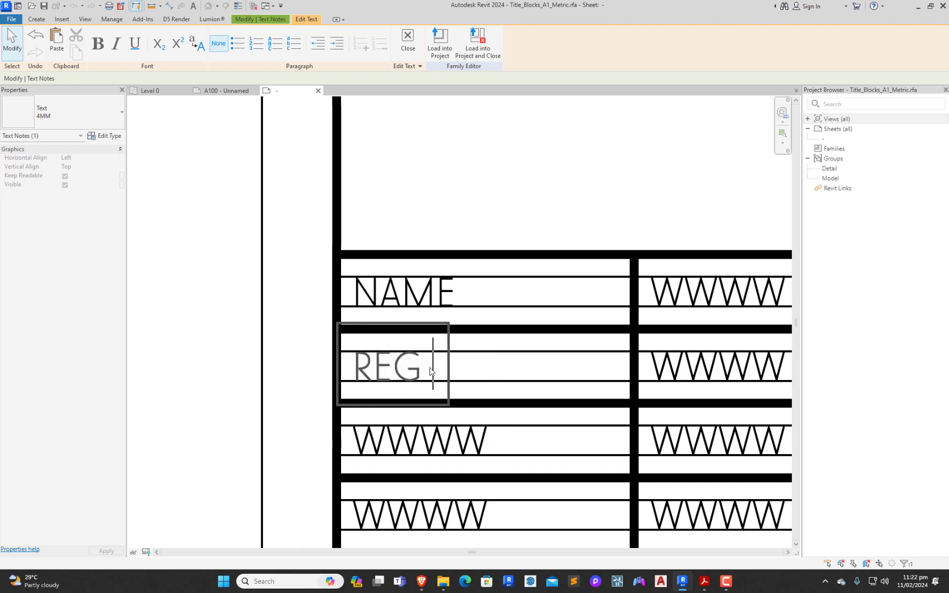
type("NO.")
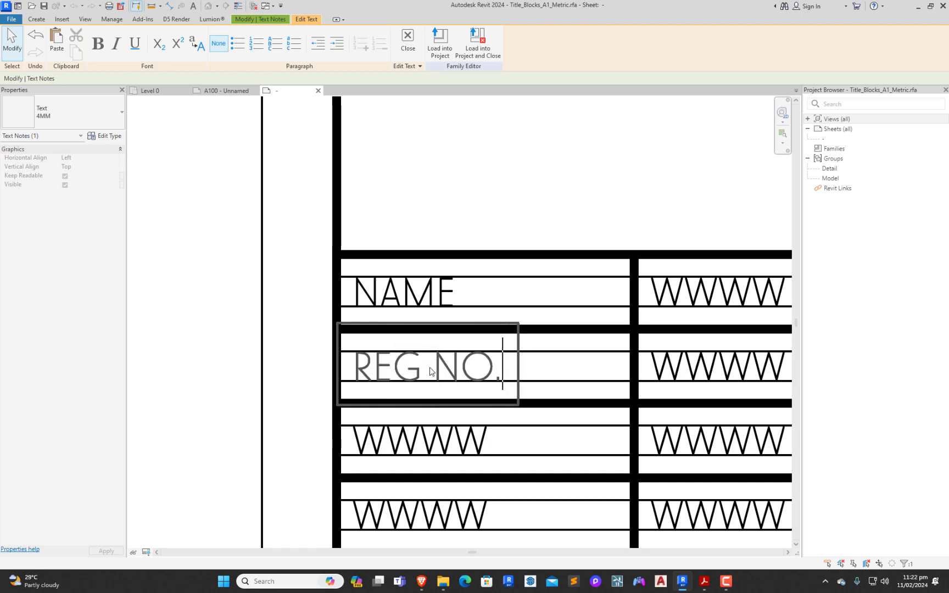
scroll(371, 231, "down", 2)
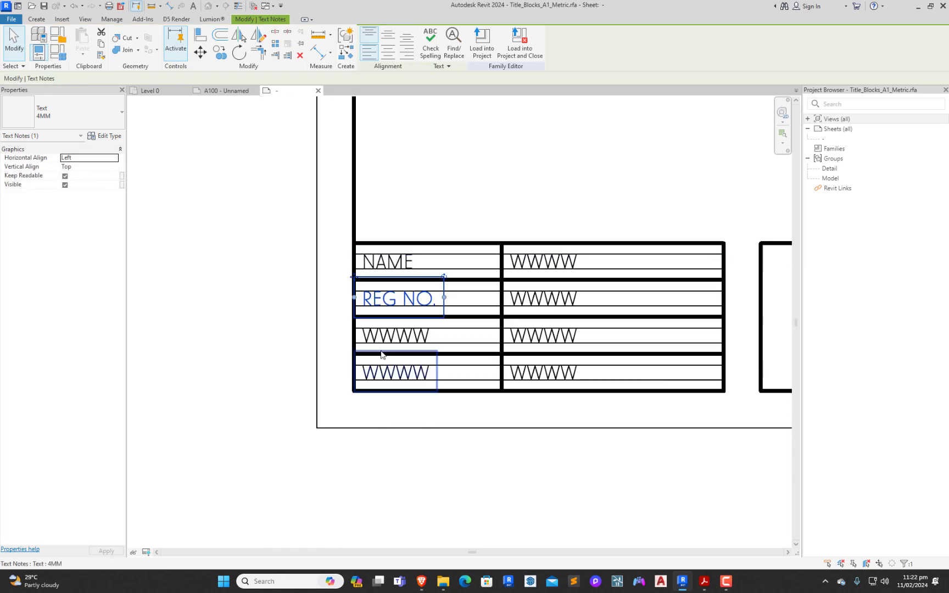
Step: Change the text in the left table's third-row, first-column cell to DEPARTMENT
scroll(380, 353, "up", 2)
double_click(400, 324)
double_click(401, 324)
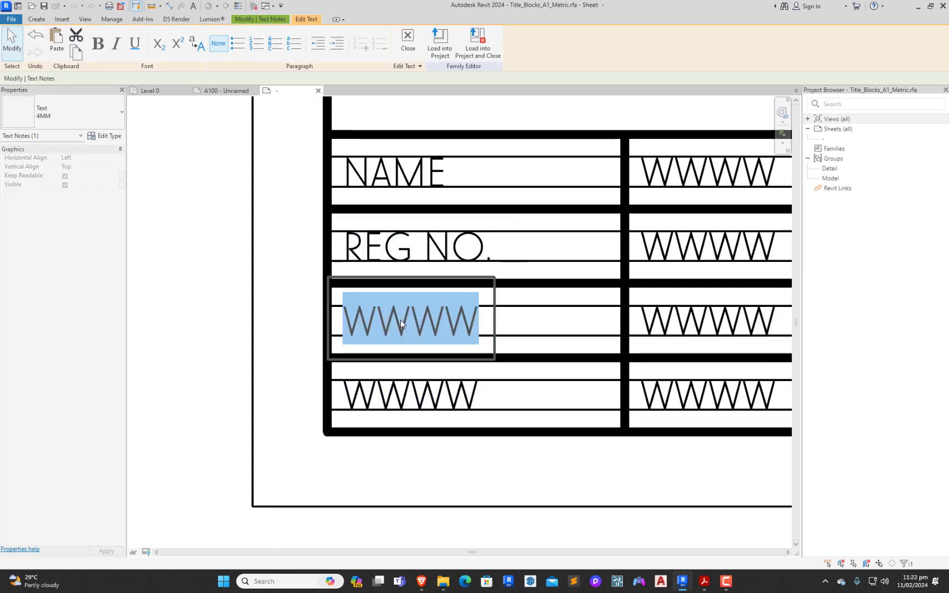
type("DE")
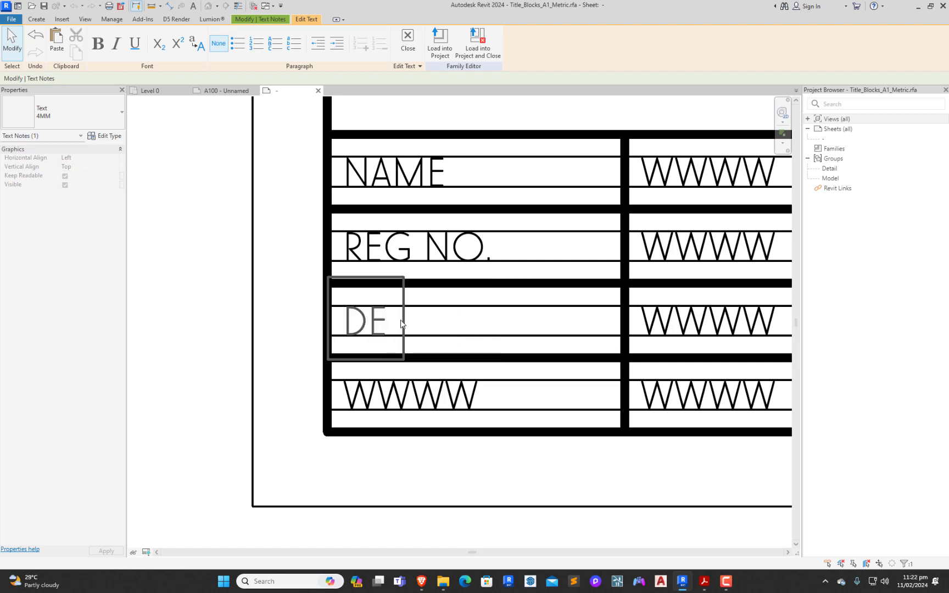
type("PART")
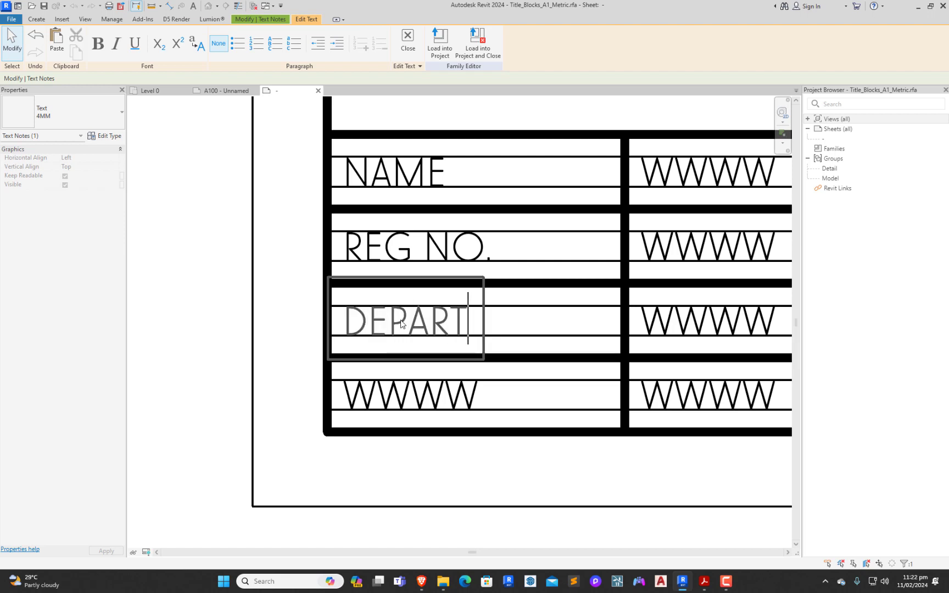
type("MENT")
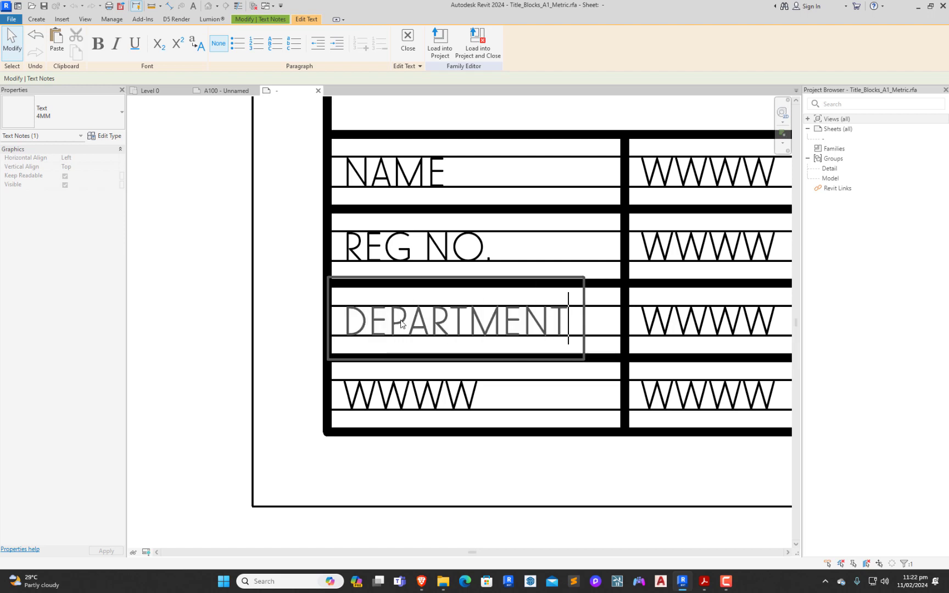
left_click(299, 318)
Step: Change the text in the left table's fourth-row, first-column cell to DATE
left_click(431, 397)
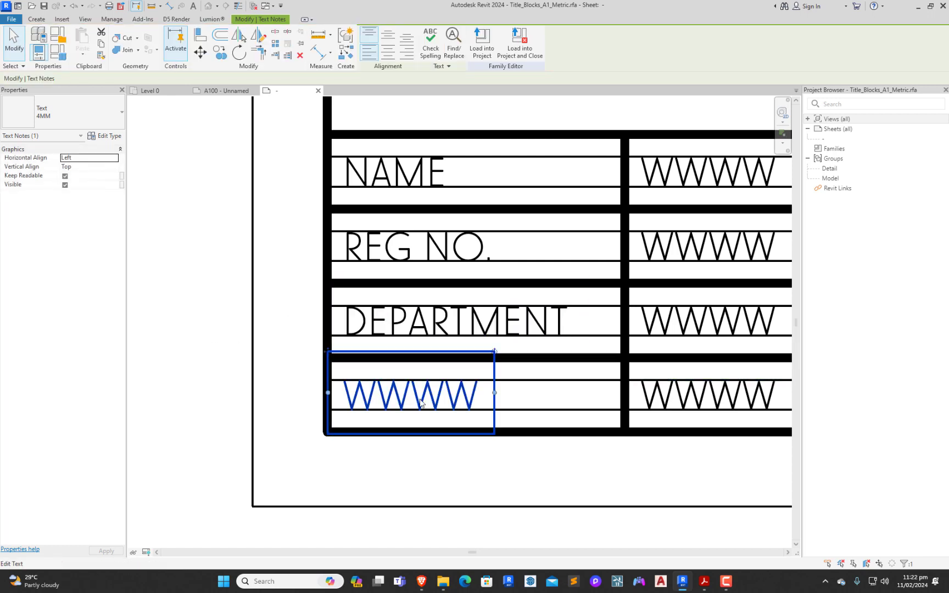
left_click(430, 397)
double_click(431, 396)
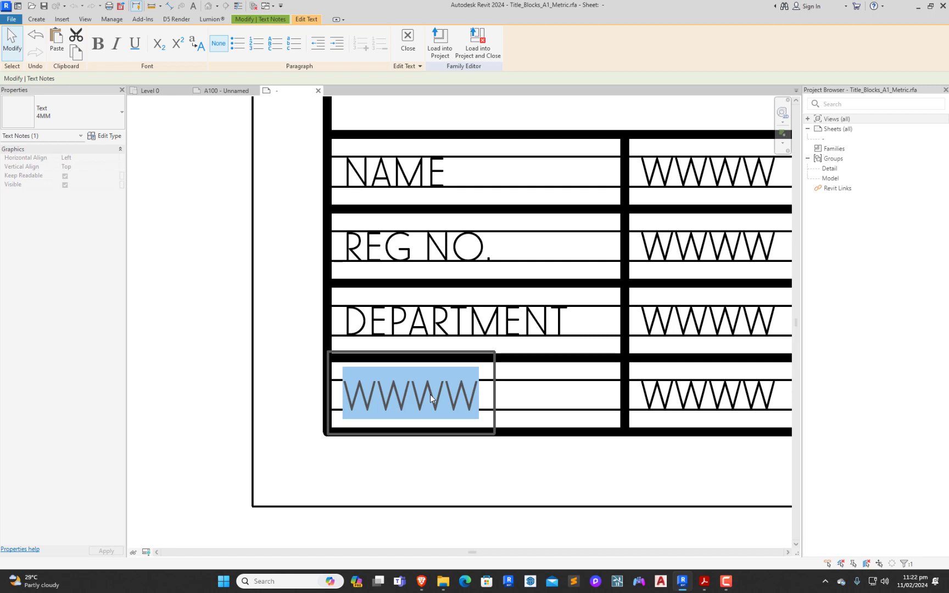
type("DATE")
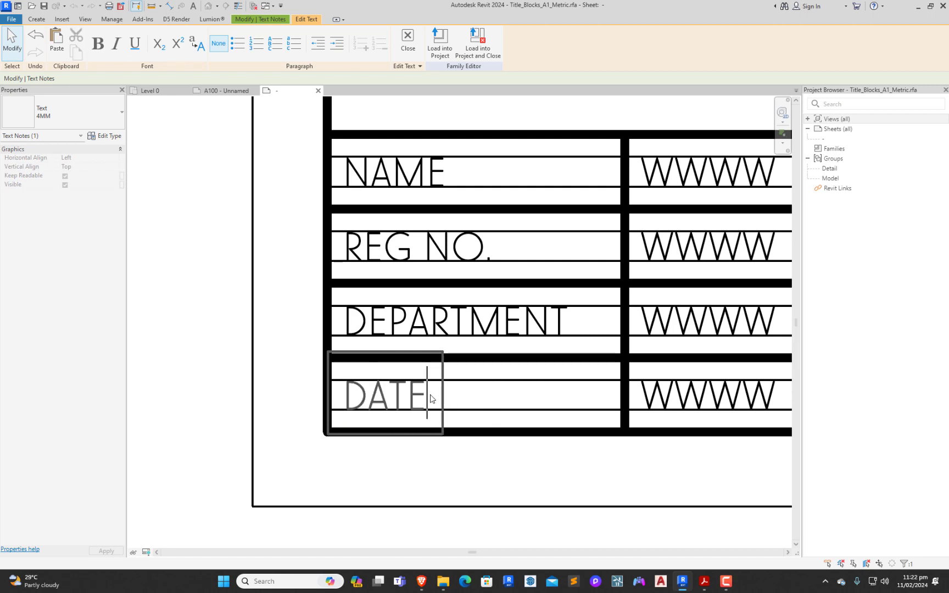
left_click(369, 488)
left_click(366, 491)
Step: Change the text in the right table's first-row, first-column cell to SCALE
scroll(247, 389, "down", 6)
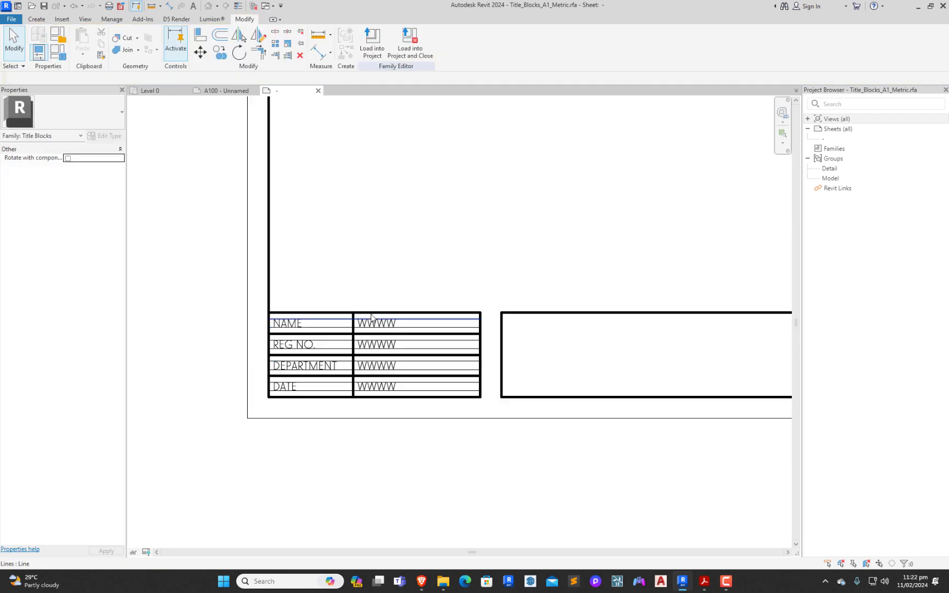
scroll(691, 328, "up", 4)
left_click(673, 352)
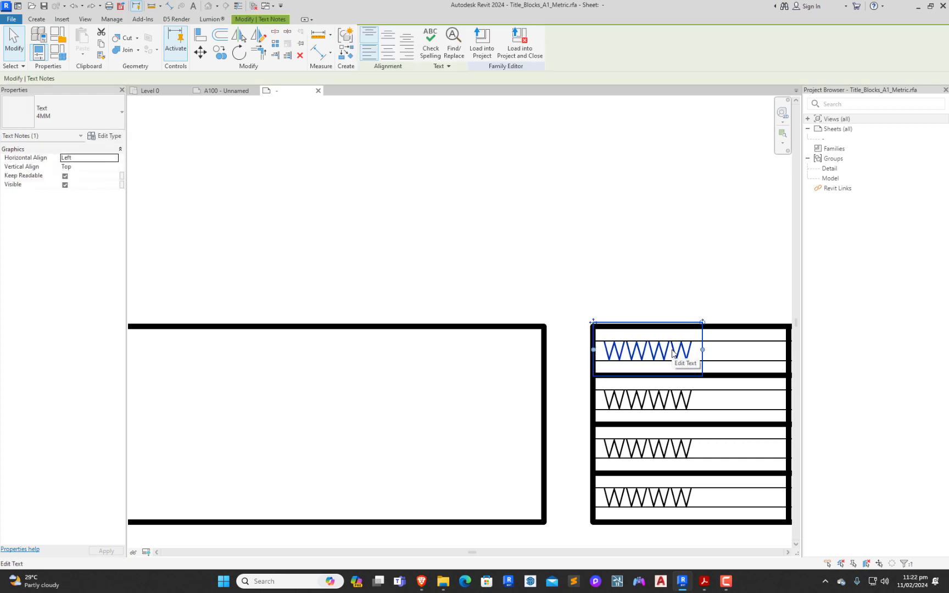
left_click(673, 353)
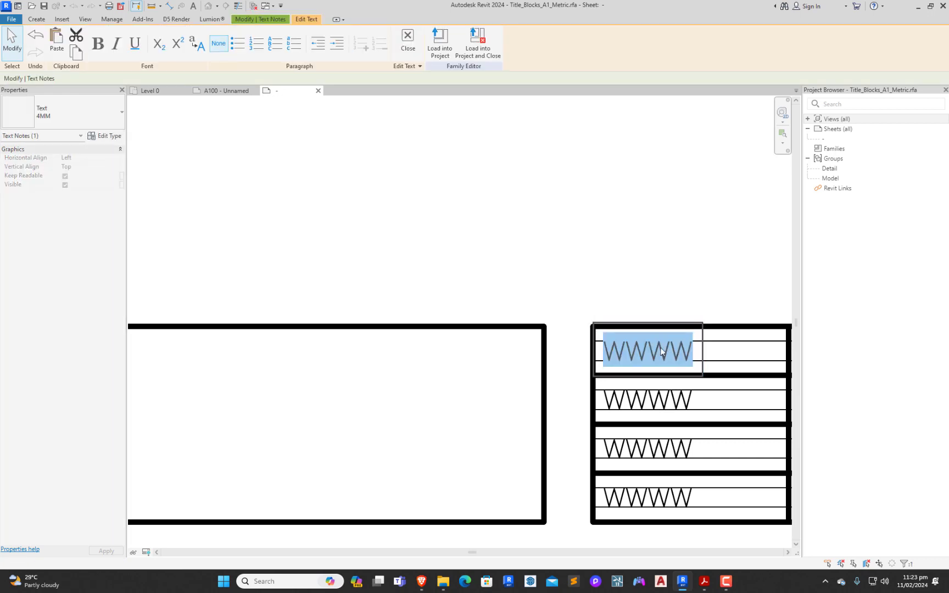
type("SCALE")
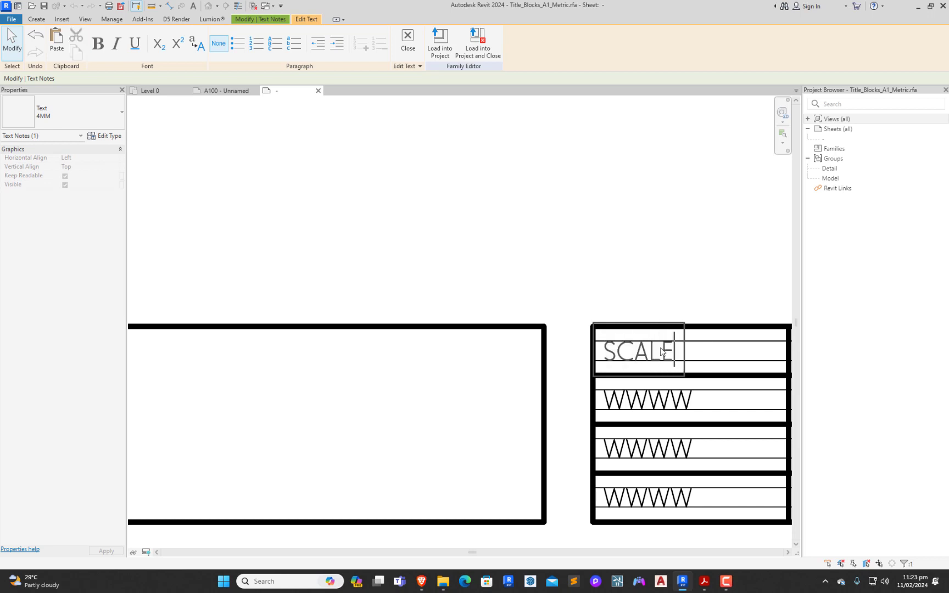
Step: Change the text in the right table's second-row, first-column cell to DWG. NO
left_click(641, 400)
left_click(640, 400)
left_click(640, 400)
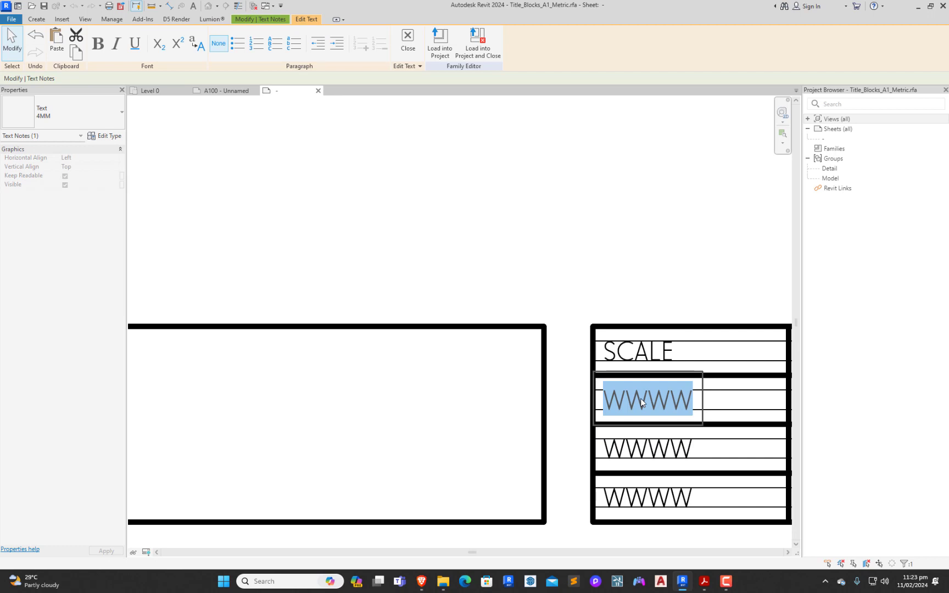
type("DWG")
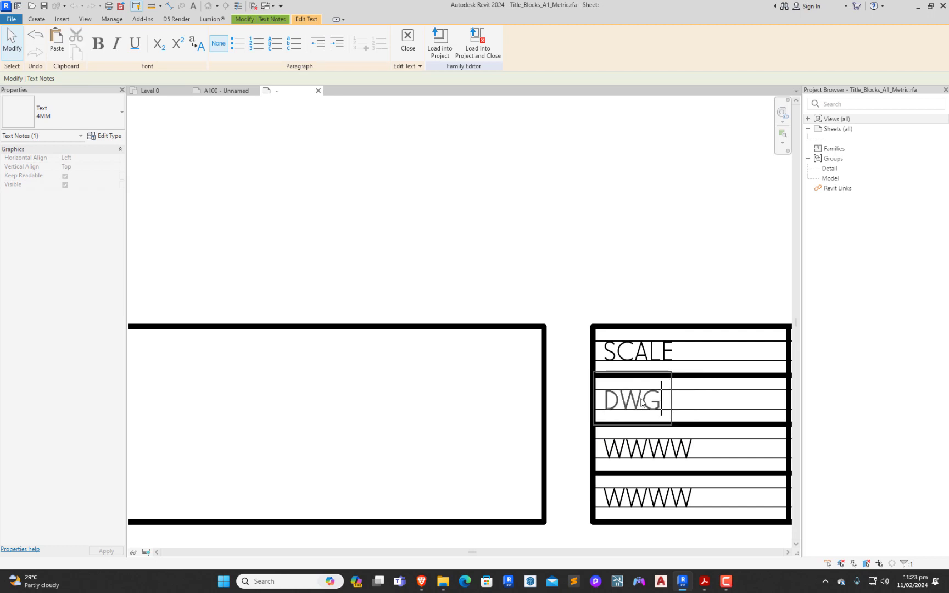
type(". NO")
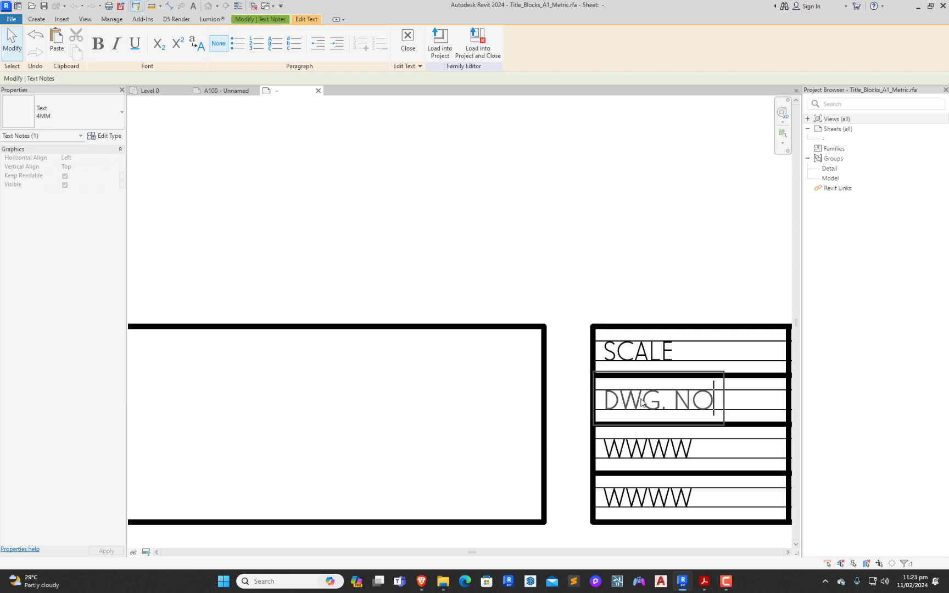
type(".")
left_click(569, 292)
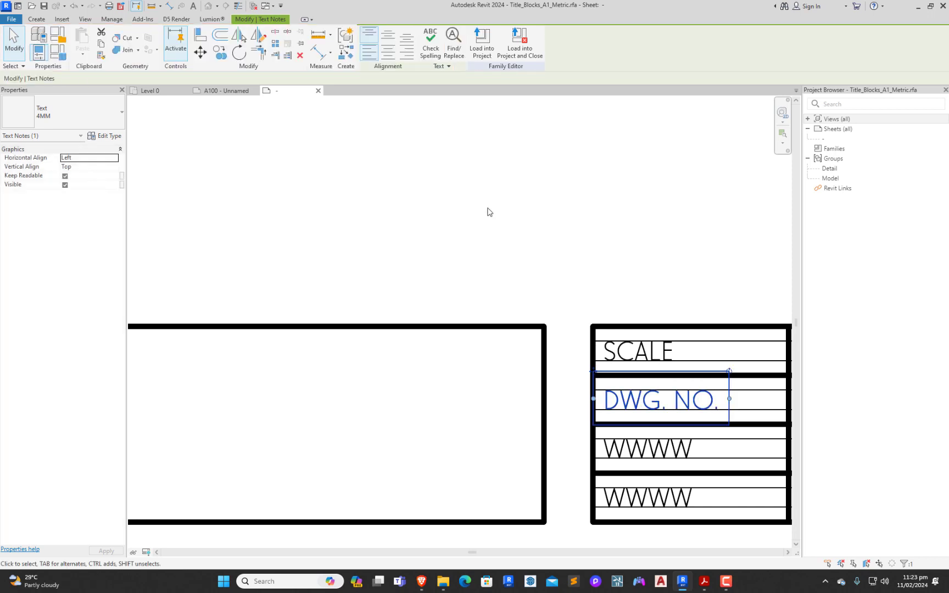
left_click(490, 212)
Step: Change the text in the right table's third-row, first-column cell to DWG. TITLE
scroll(489, 407, "down", 5)
scroll(581, 335, "down", 2)
scroll(525, 386, "up", 4)
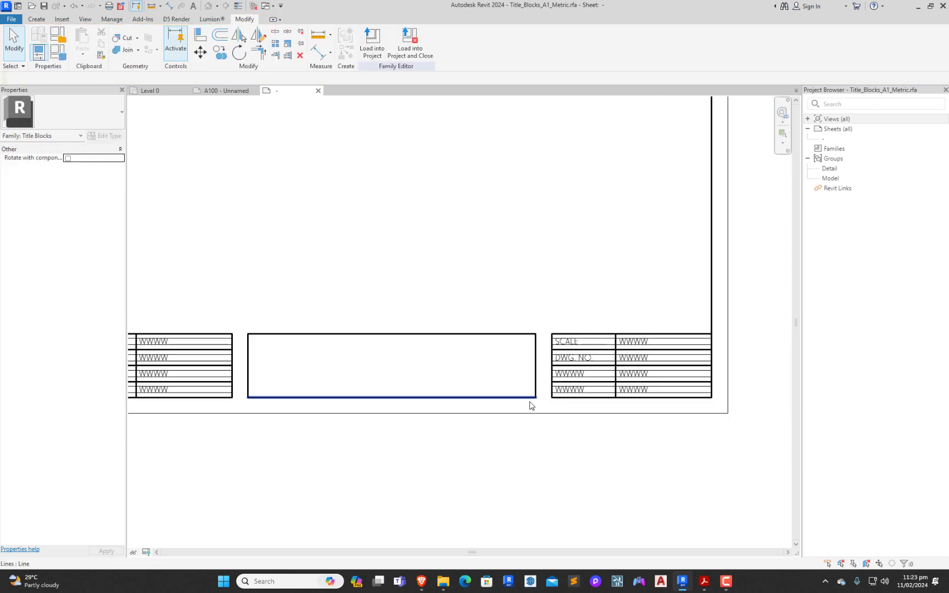
scroll(583, 413, "up", 3)
left_click(574, 417)
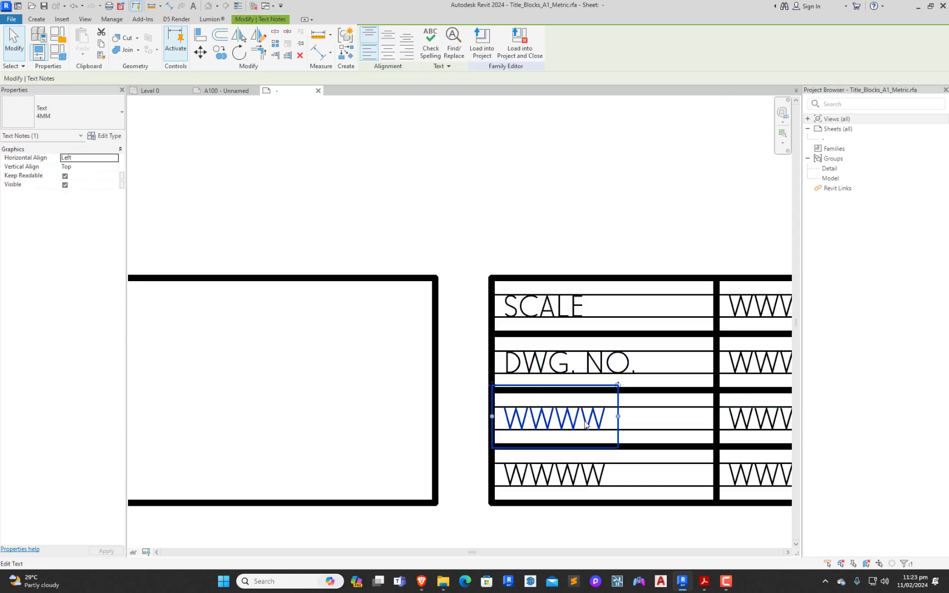
left_click(580, 419)
double_click(584, 420)
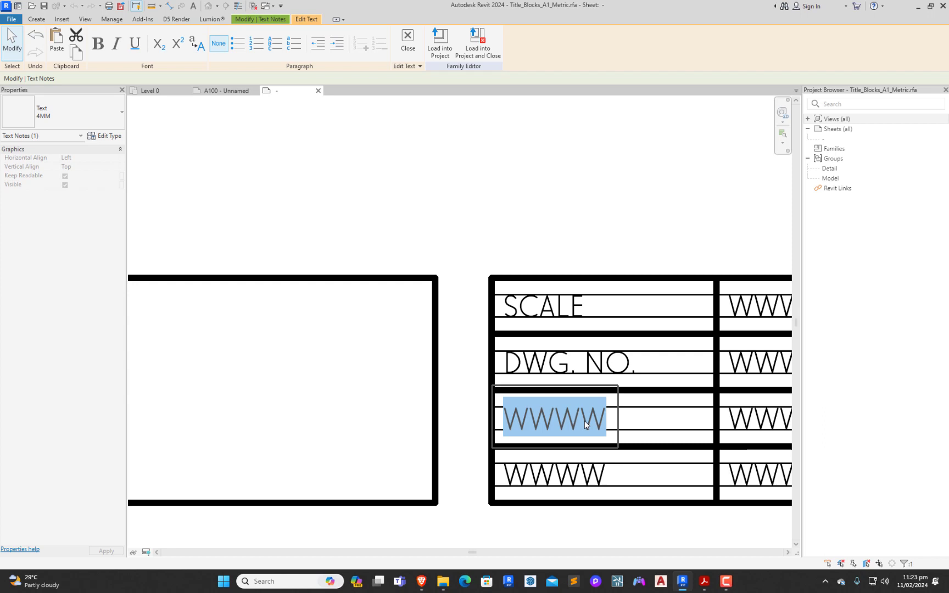
type("D")
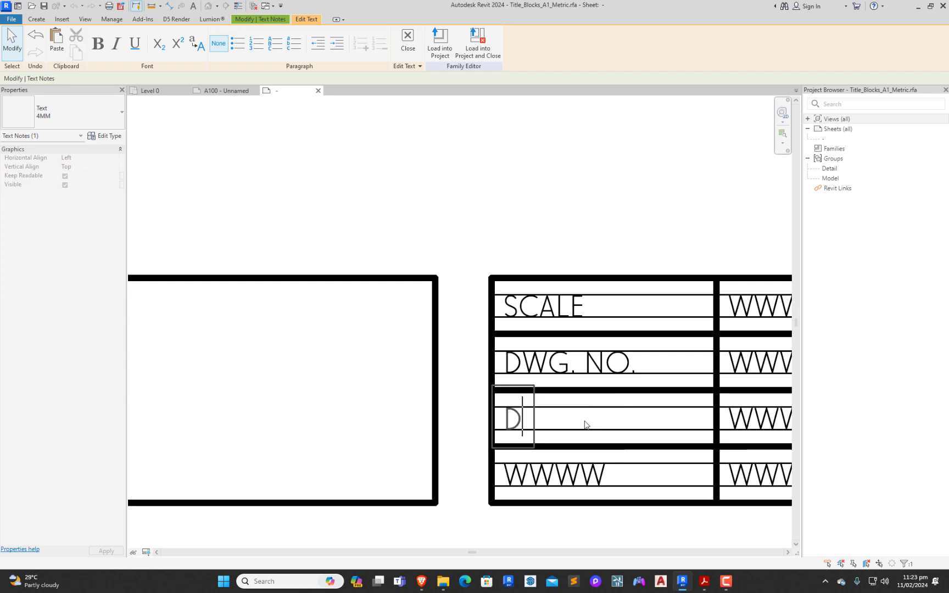
type("WG")
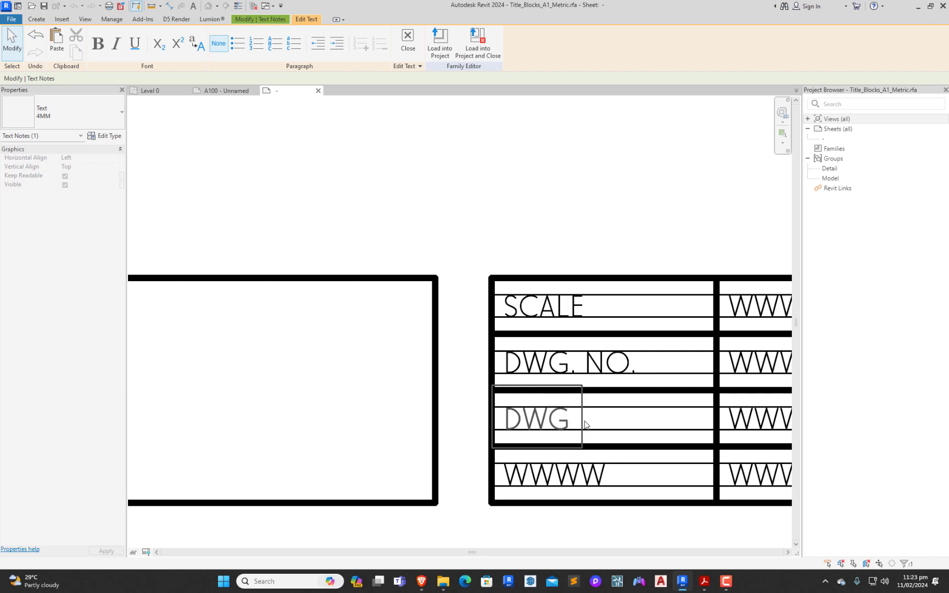
type(". TITL")
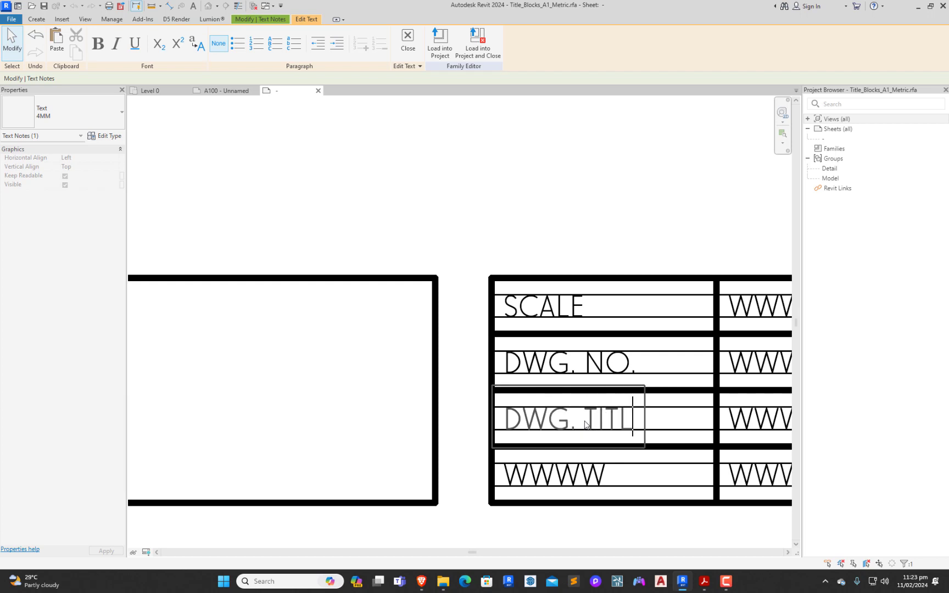
type("E")
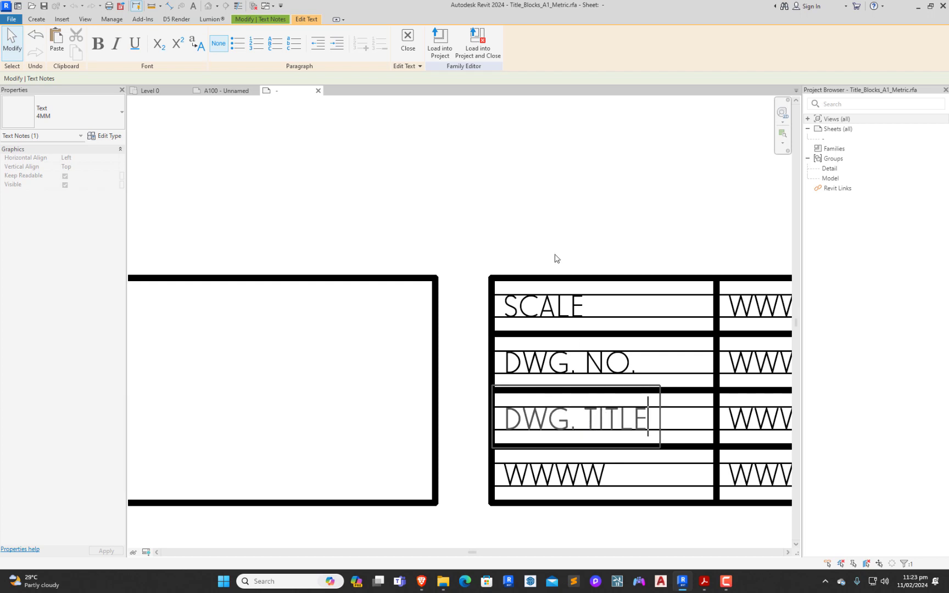
left_click(574, 298)
scroll(589, 466, "down", 5)
left_click(624, 306)
Step: Replace the placeholder text in the left table's NAME row, second column, with ARCHI QUEST
scroll(664, 346, "down", 4)
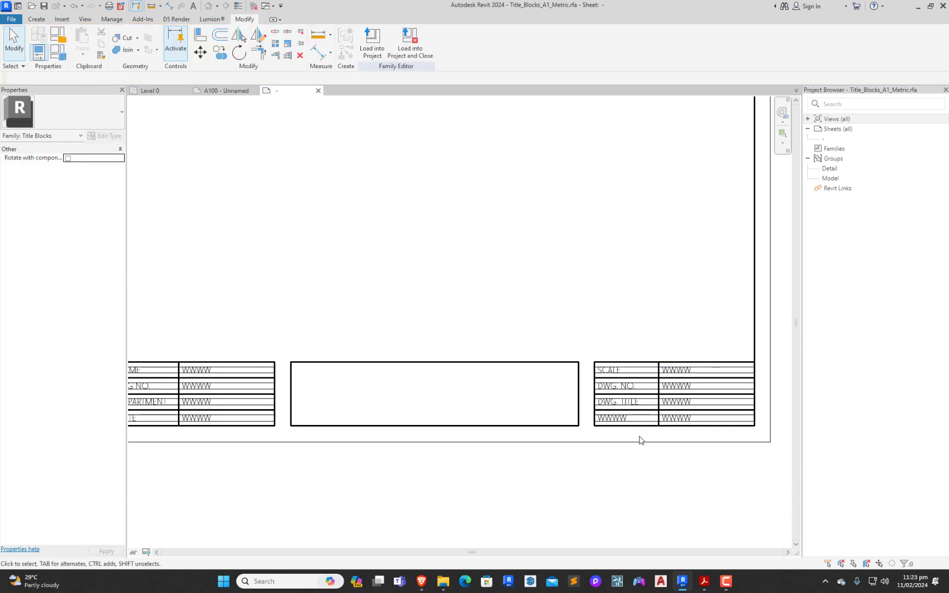
scroll(717, 437, "down", 3)
scroll(330, 406, "up", 5)
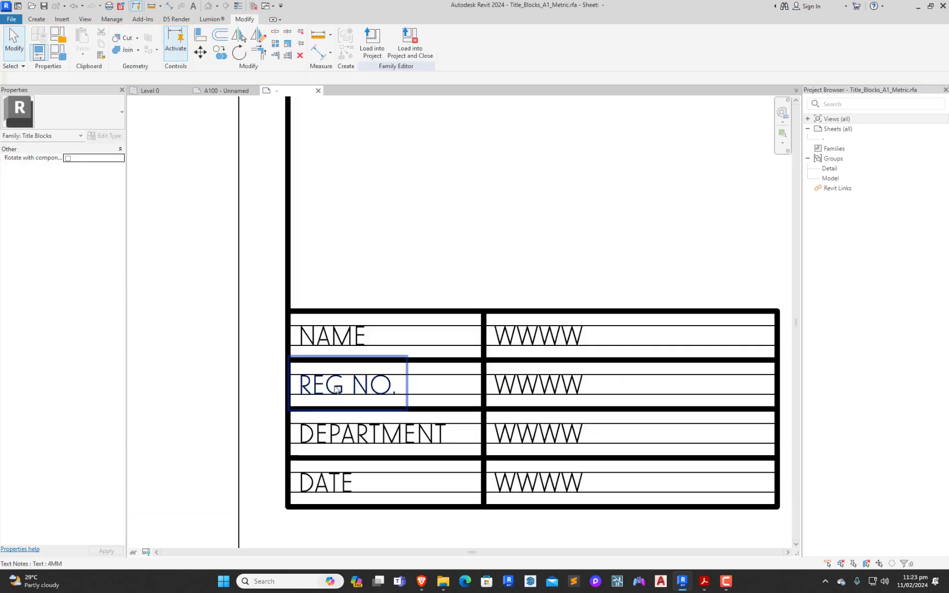
double_click(533, 340)
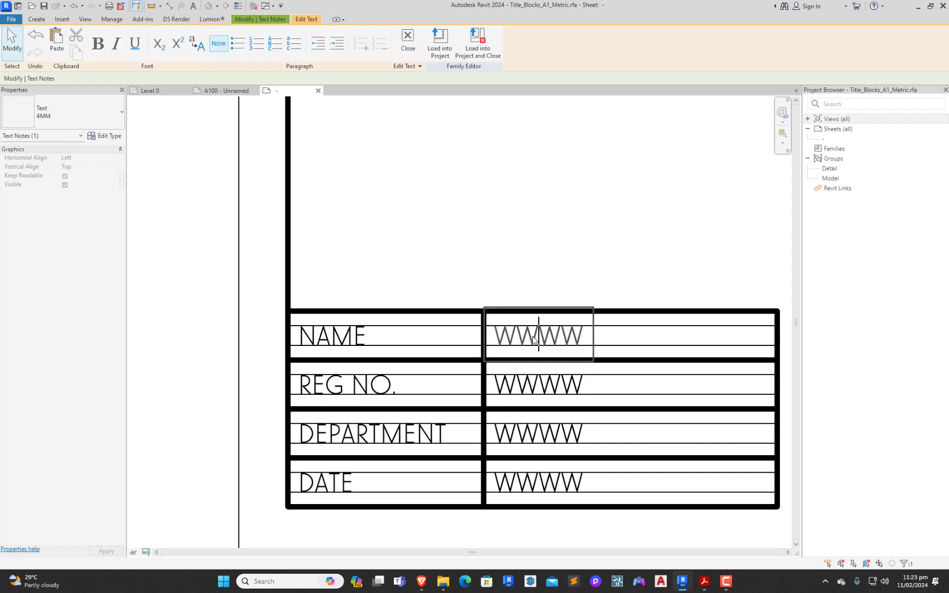
type("ARCHI")
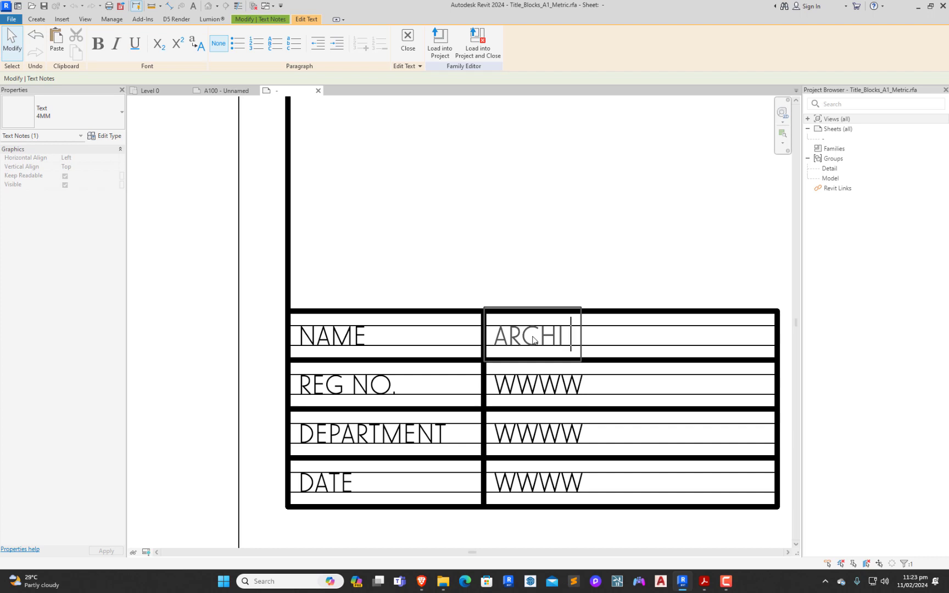
key("BackSpace")
type("QU")
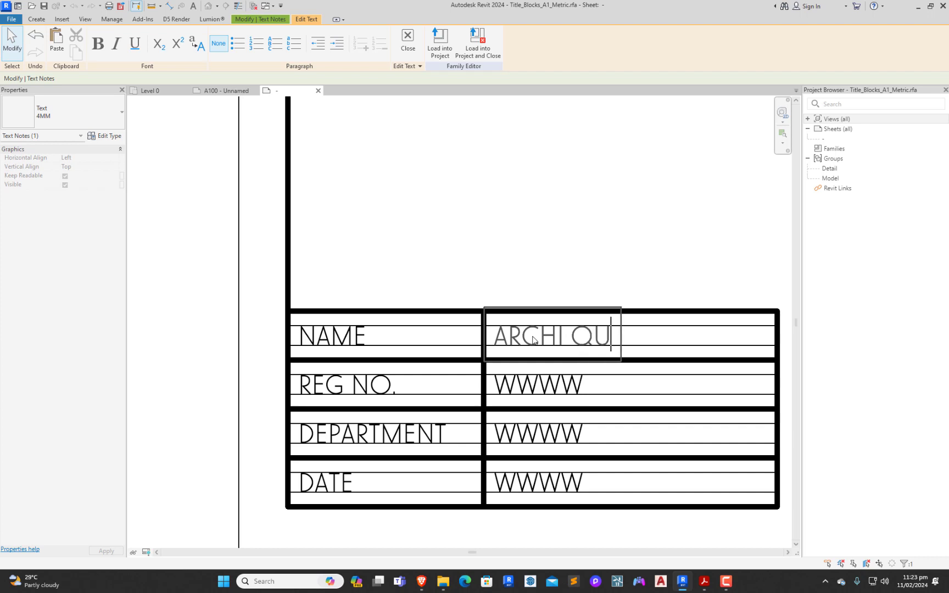
type("EST")
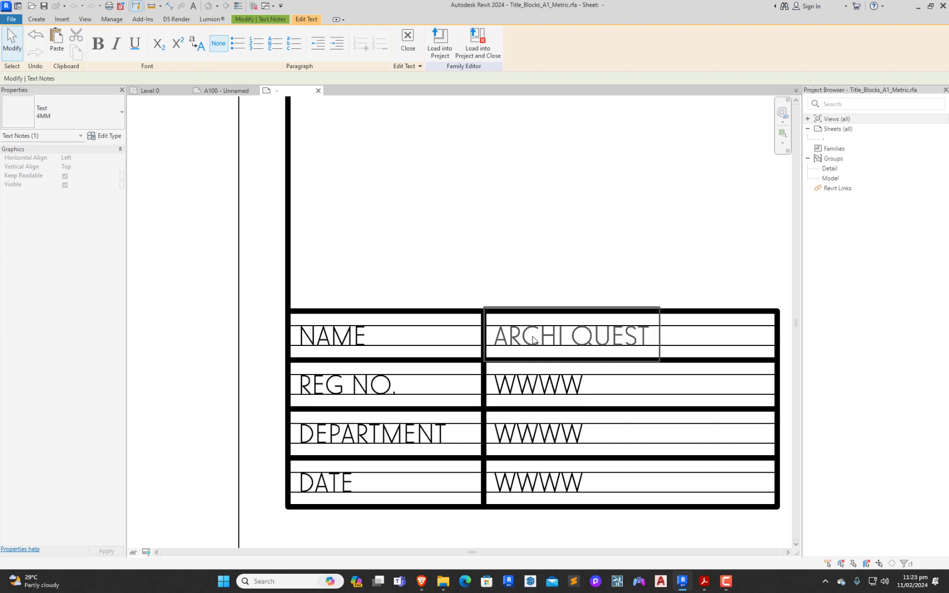
left_click(508, 271)
Step: Replace the placeholder text in the left table's REG NO. row, second column, with YOUTUBE
left_click(555, 386)
left_click(555, 387)
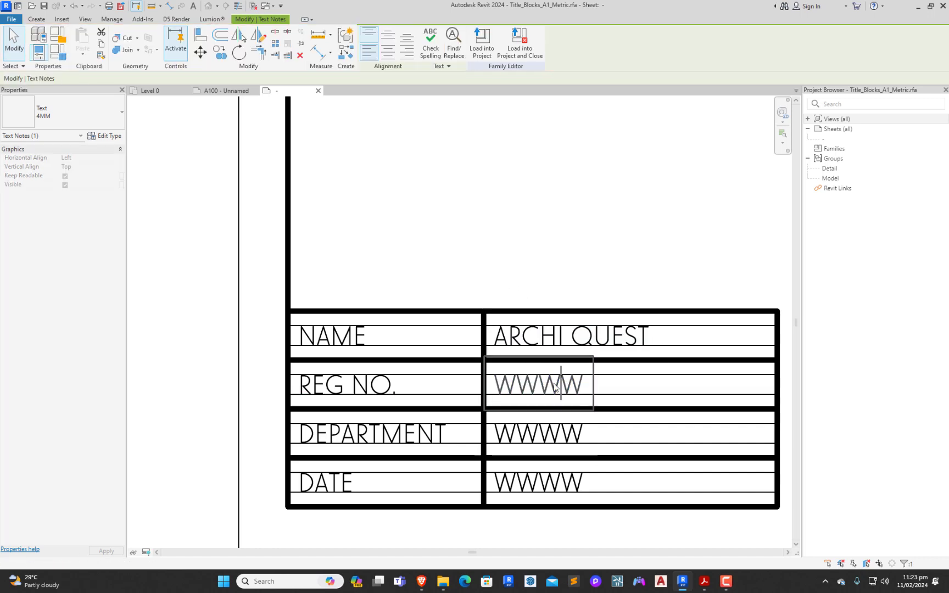
double_click(554, 386)
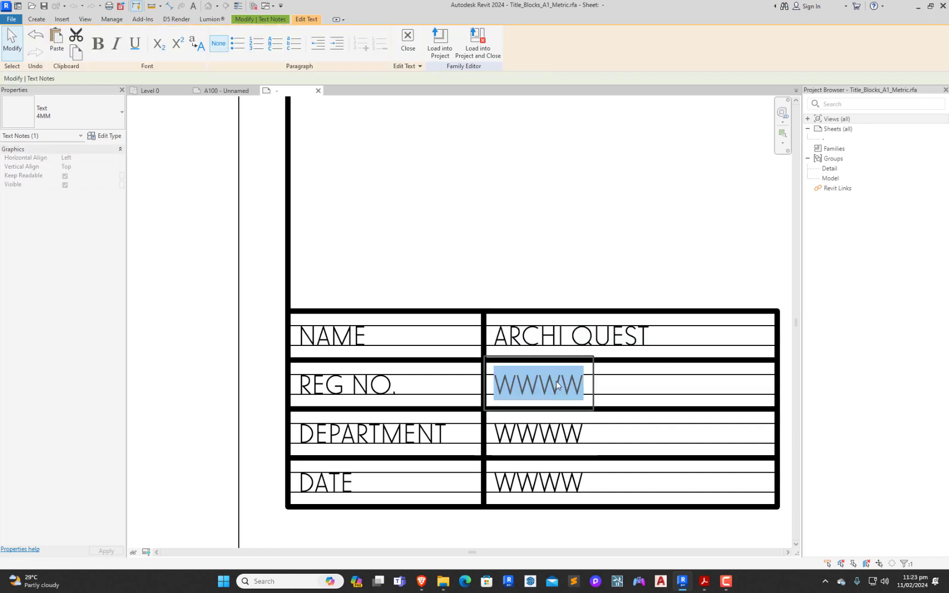
type("YOUTUB")
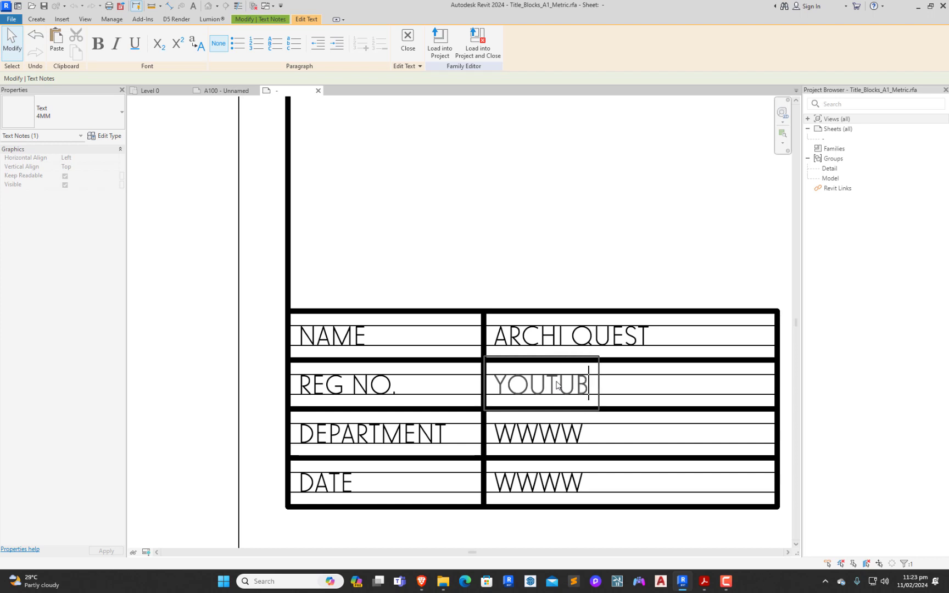
type("E")
left_click(589, 250)
Step: Replace the placeholder text in the left table's DEPARTMENT row, second column, with YOUTUBE
left_click(546, 435)
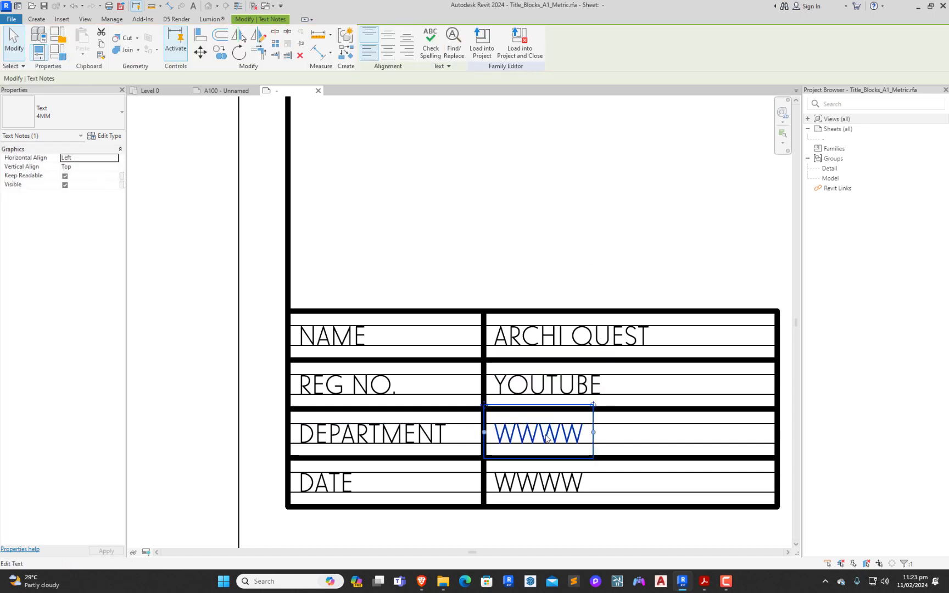
double_click(546, 434)
type("Y")
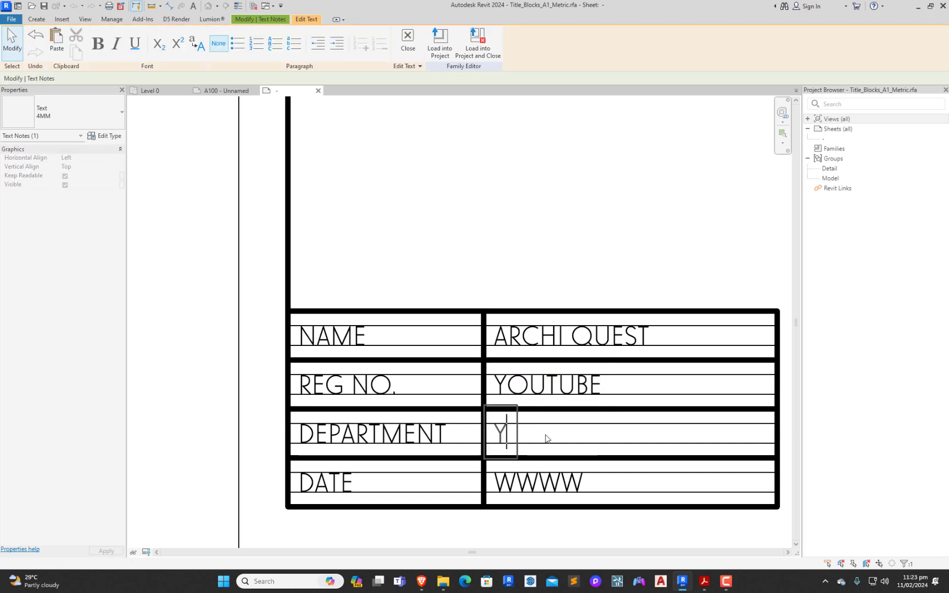
type("OUTUBE")
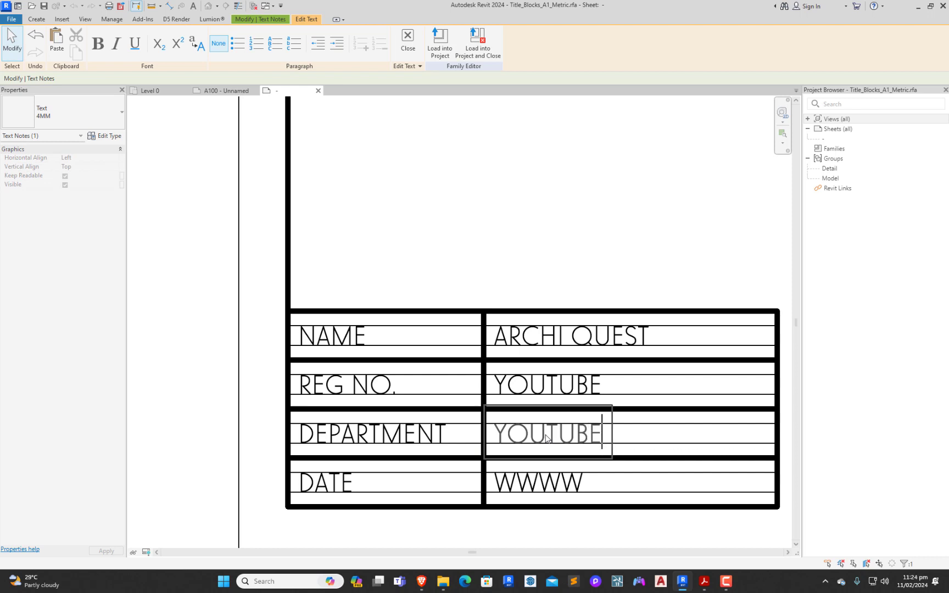
left_click(535, 266)
Step: Change the value text in the left table's REG NO. row to 2024
left_click(568, 385)
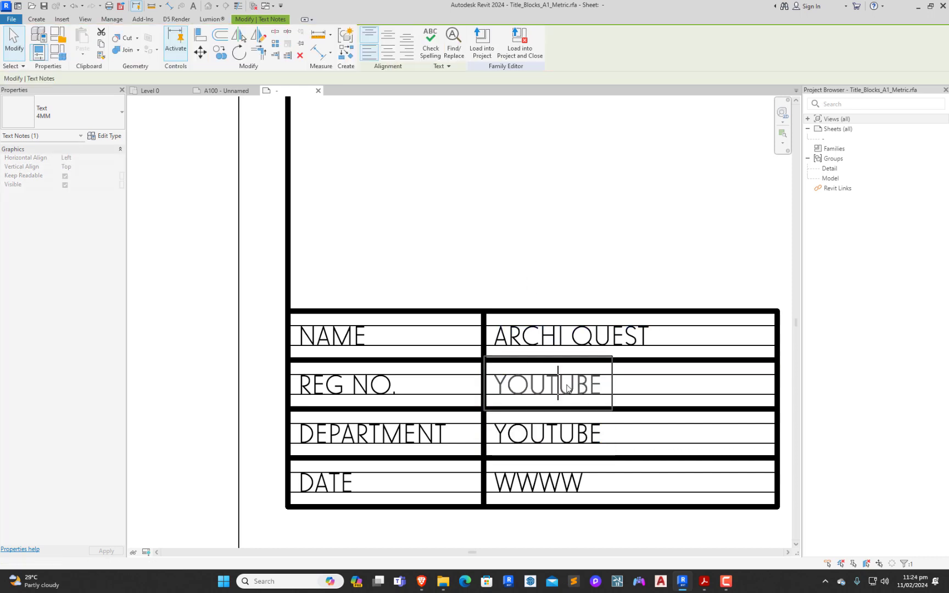
double_click(568, 385)
type("202")
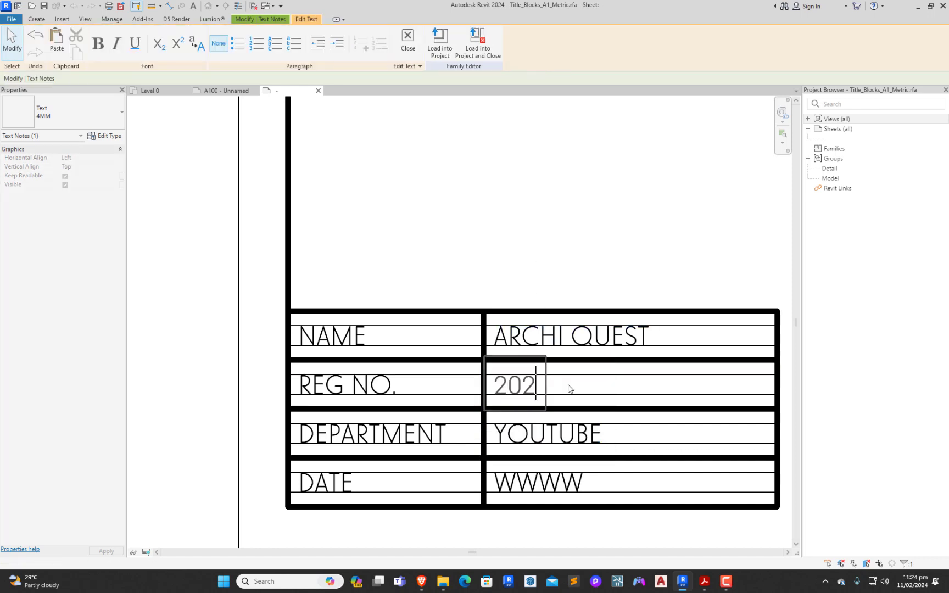
type("4")
left_click(528, 246)
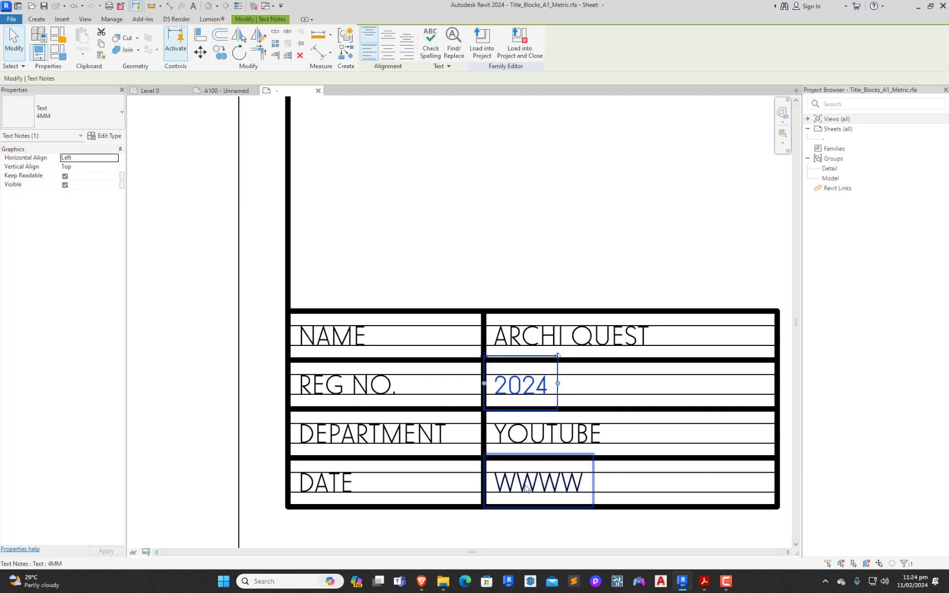
Step: Replace the placeholder text in the left table's DATE row, second column, with 11/02/2024
left_click(526, 484)
double_click(548, 489)
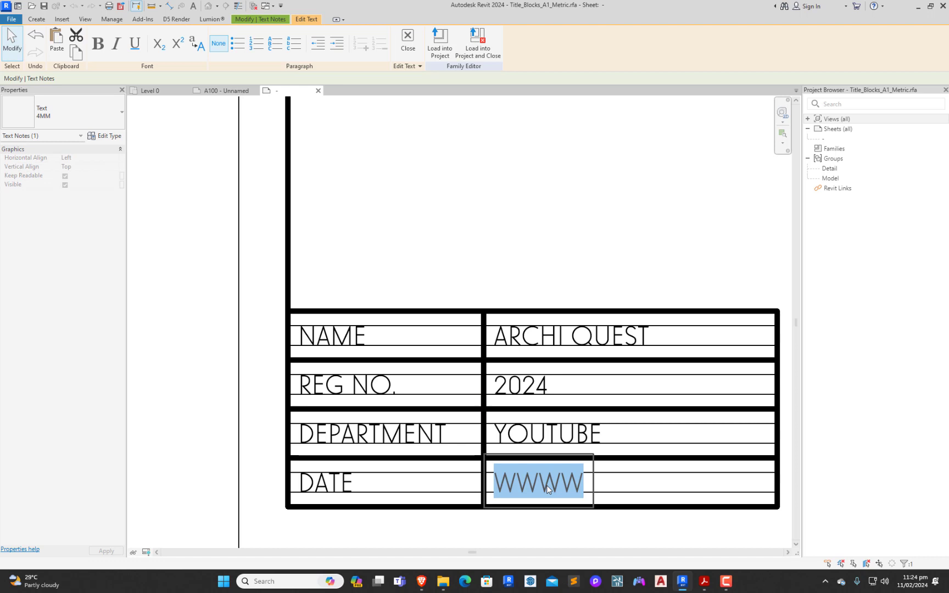
type("11")
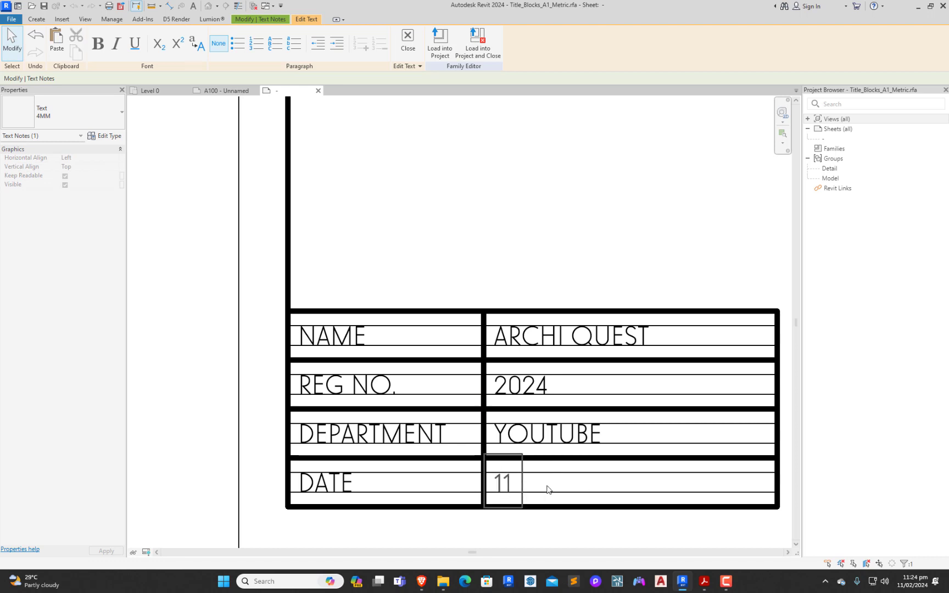
type(" 0")
key("BackSpace")
key("BackSpace")
type("/0")
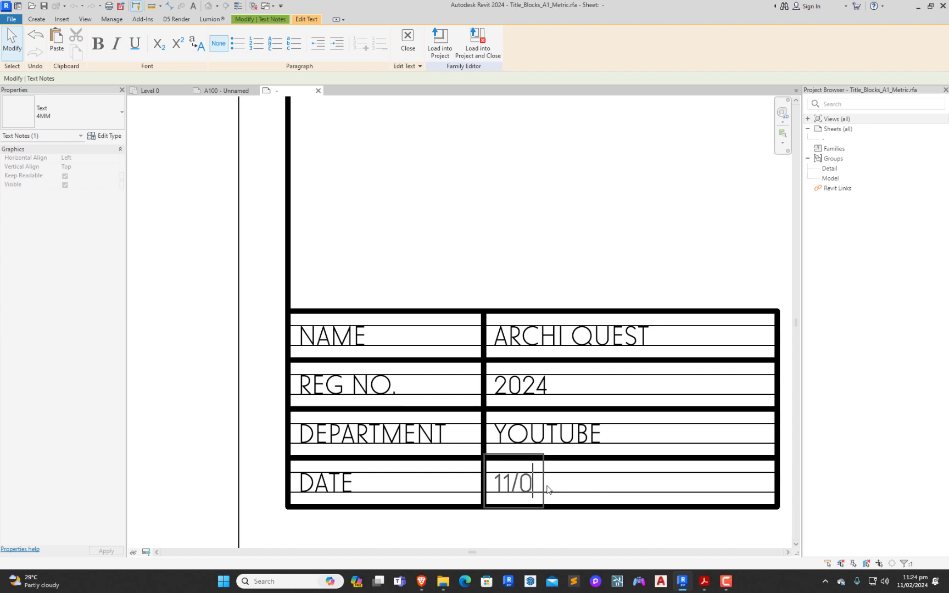
type("2/202")
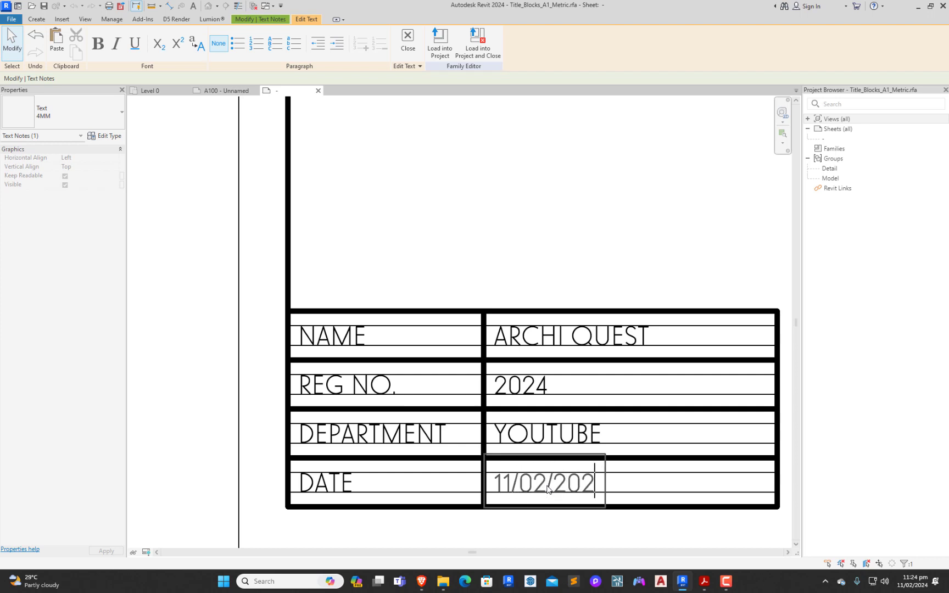
type("4")
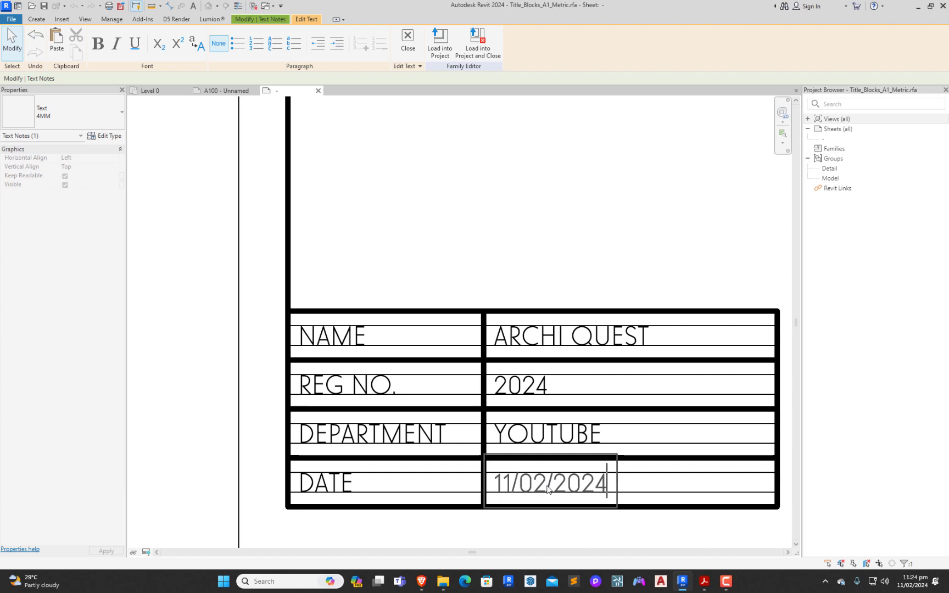
Step: Reword the day and month in the left table's DATE value so the text reads 11TH FEB, 2024
left_click_drag(552, 488, 494, 490)
type("11")
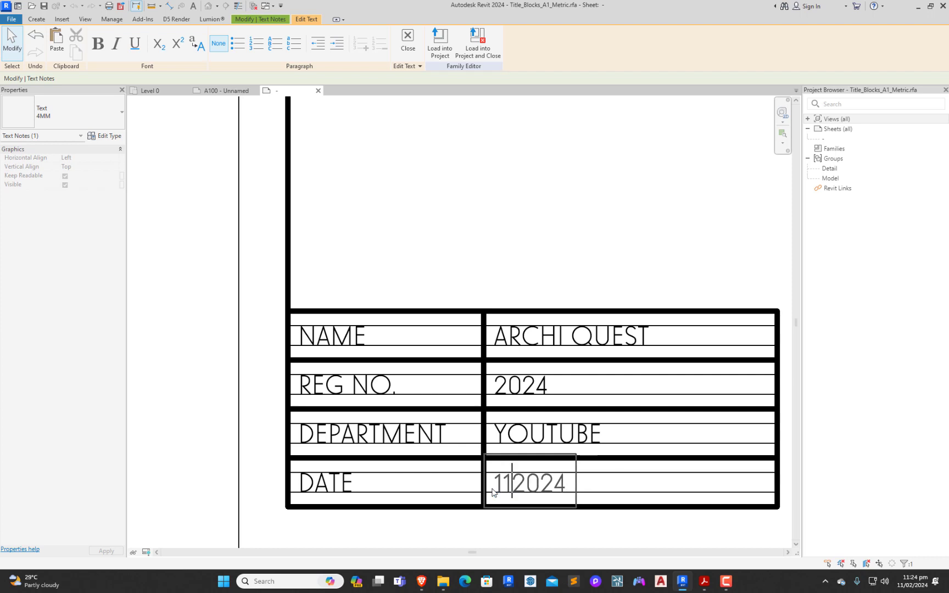
type("TH ")
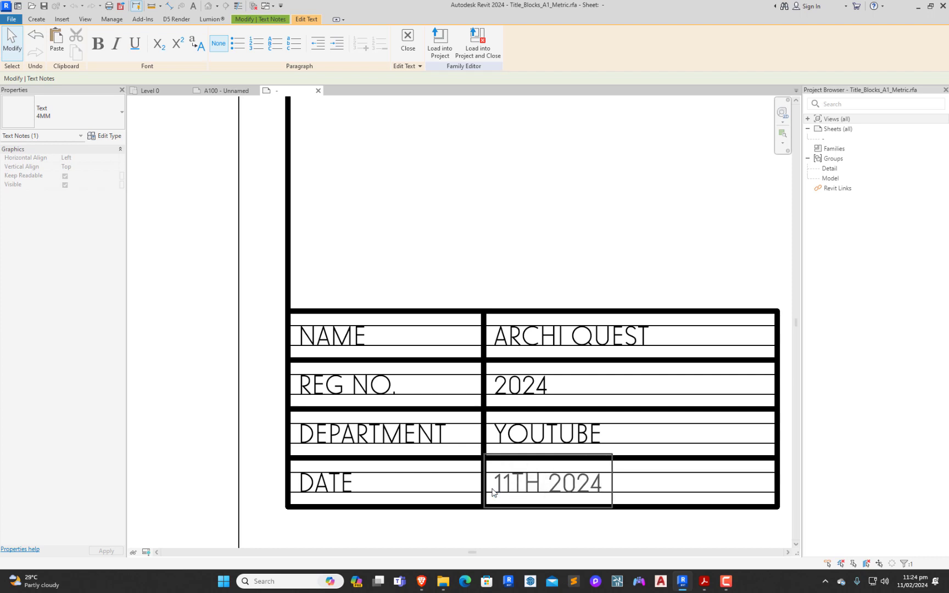
type("FEB")
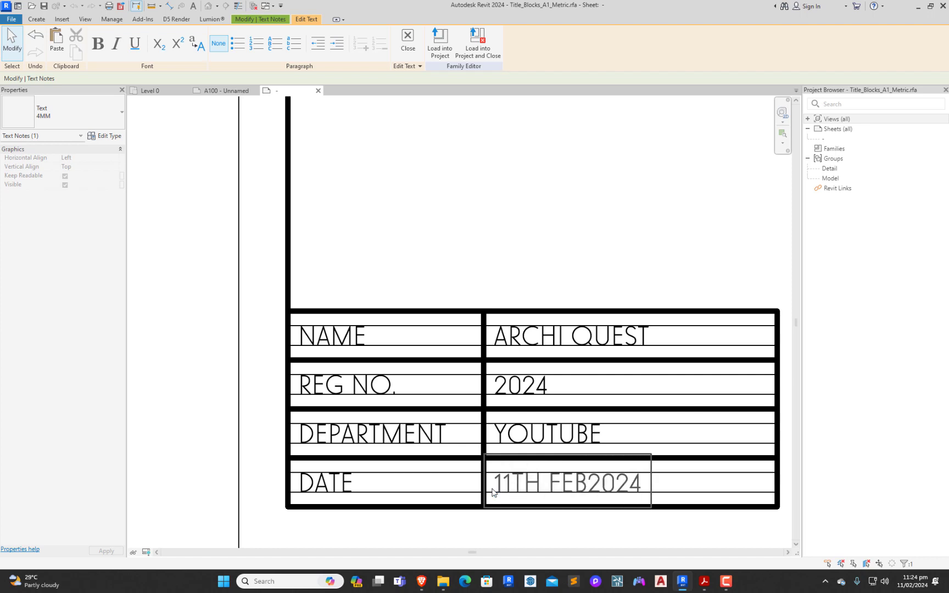
type(",")
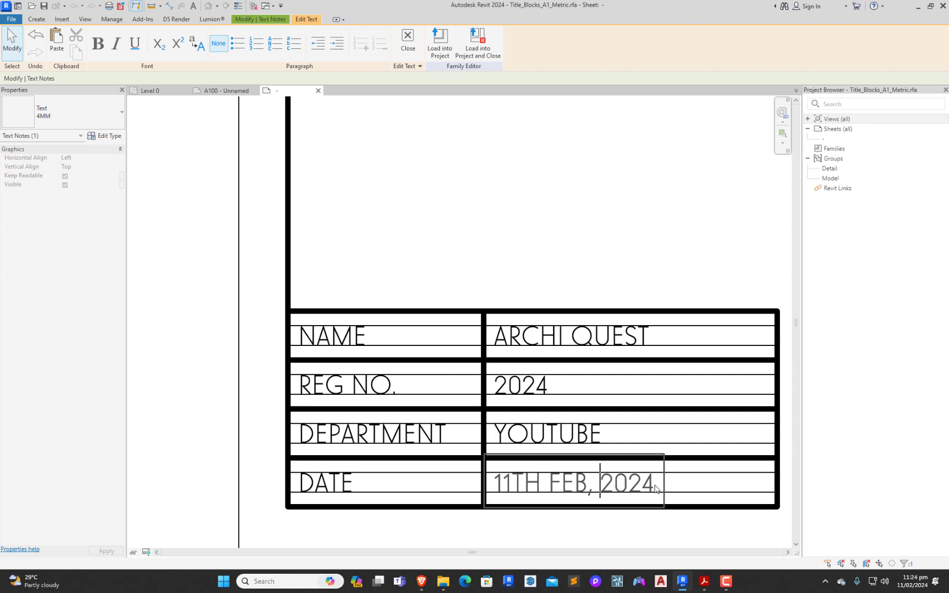
Step: Finish editing the DATE value text in the left table without adding any further characters
left_click(655, 489)
type(".")
key("BackSpace")
left_click(464, 249)
left_click(464, 254)
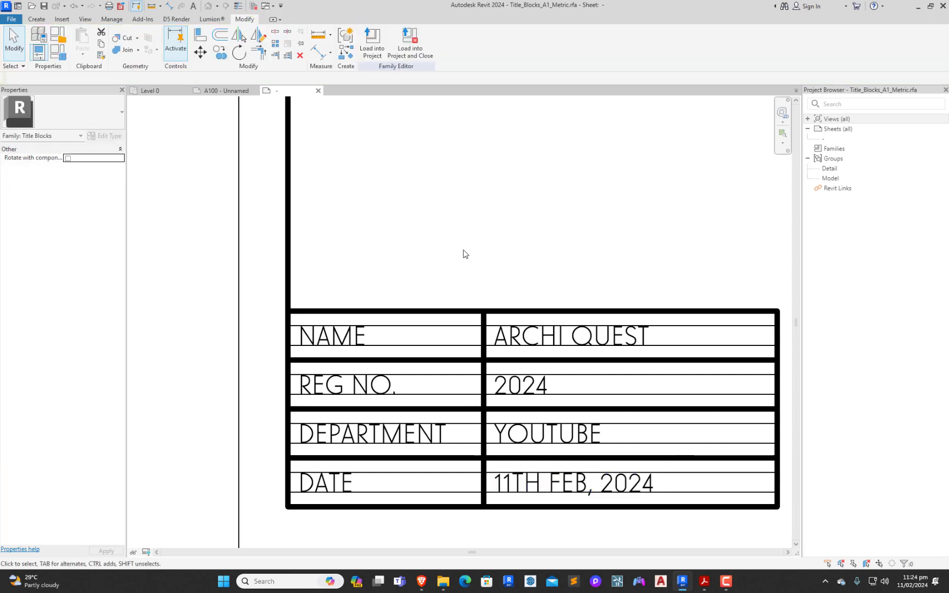
Step: Examine the labels and remaining placeholder values in the right table, and compare them with the left table's entries
scroll(386, 347, "down", 6)
middle_click_drag(691, 347, 555, 347)
scroll(554, 347, "up", 5)
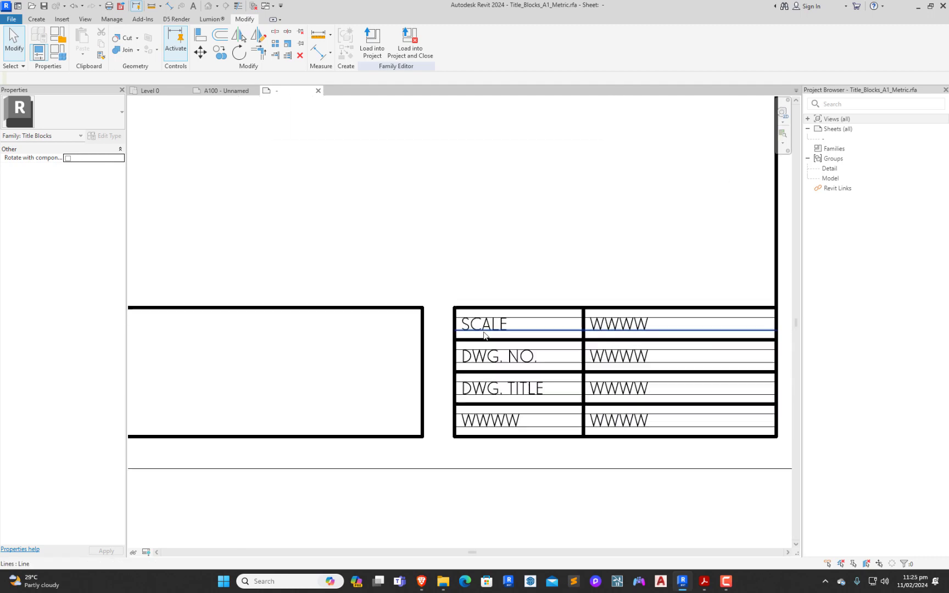
scroll(519, 326, "up", 4)
scroll(764, 324, "down", 5)
middle_click_drag(764, 324, 582, 346)
scroll(560, 345, "up", 1)
scroll(614, 345, "up", 1)
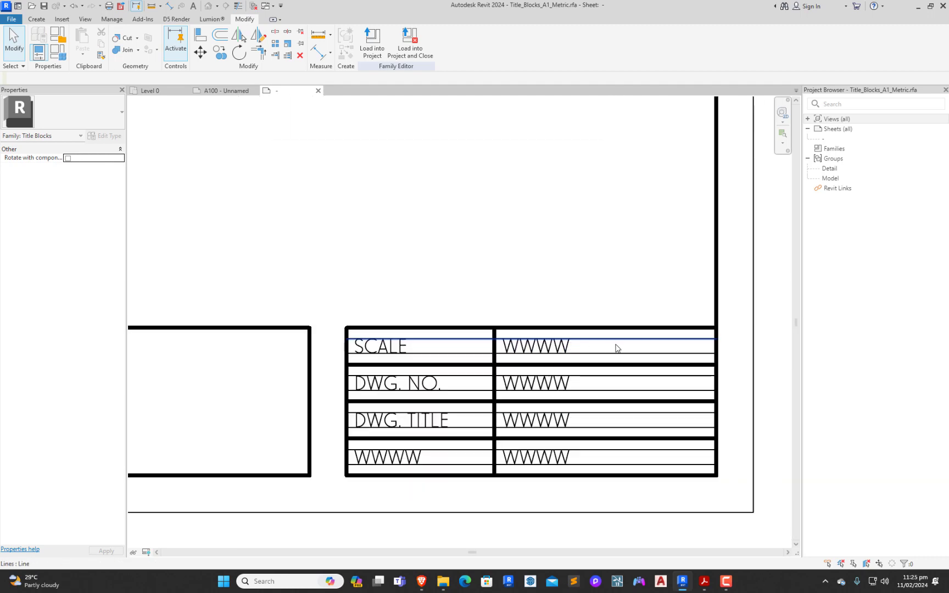
scroll(616, 347, "down", 5)
scroll(205, 375, "up", 5)
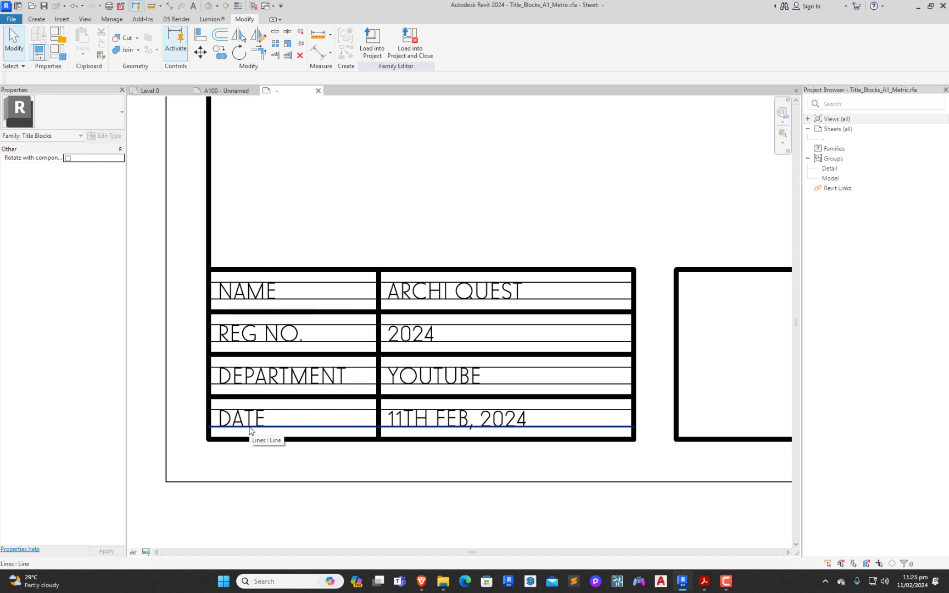
Step: Delete the 11TH FEB, 2024 text note from the second column of the left table's DATE row
left_click(438, 425)
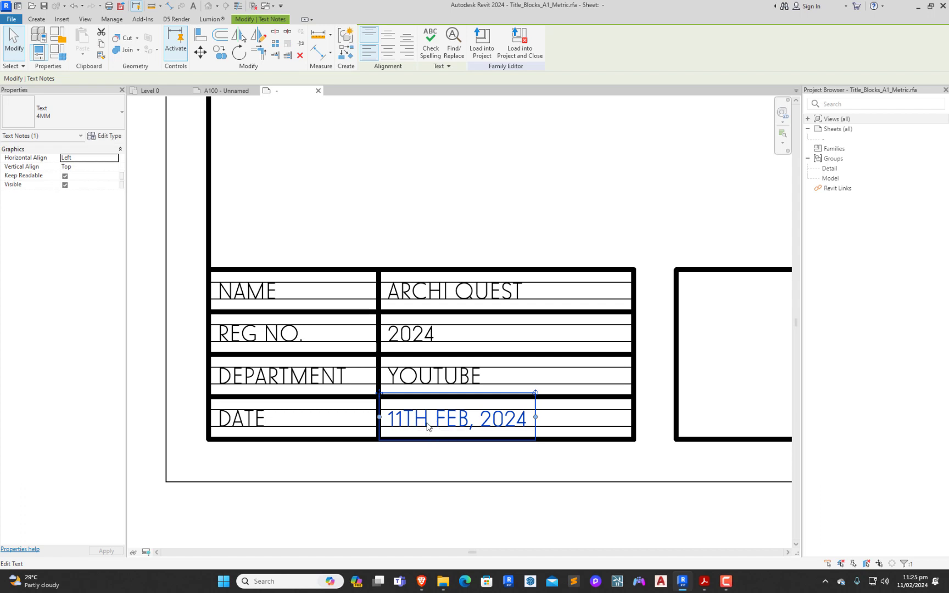
left_click(453, 468)
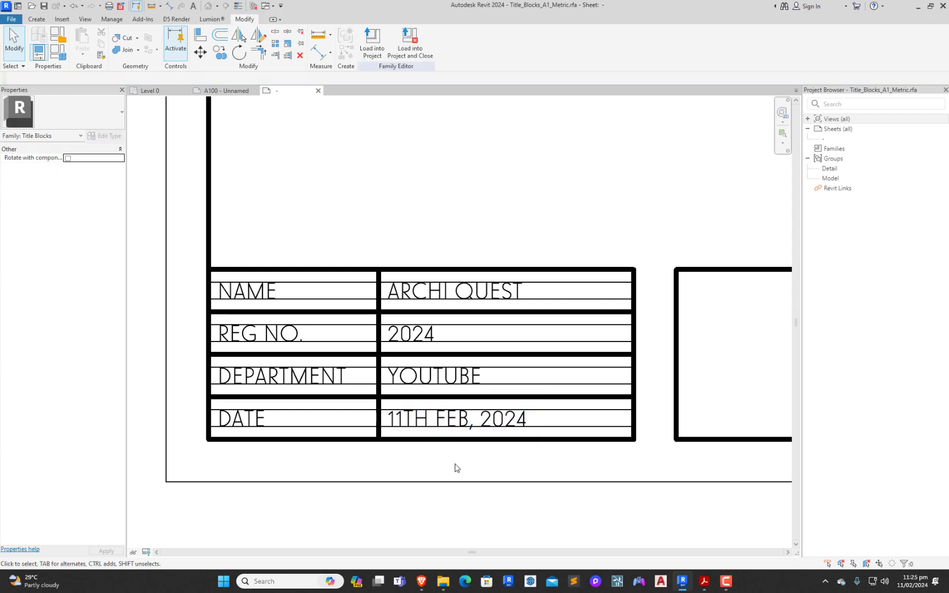
left_click(447, 425)
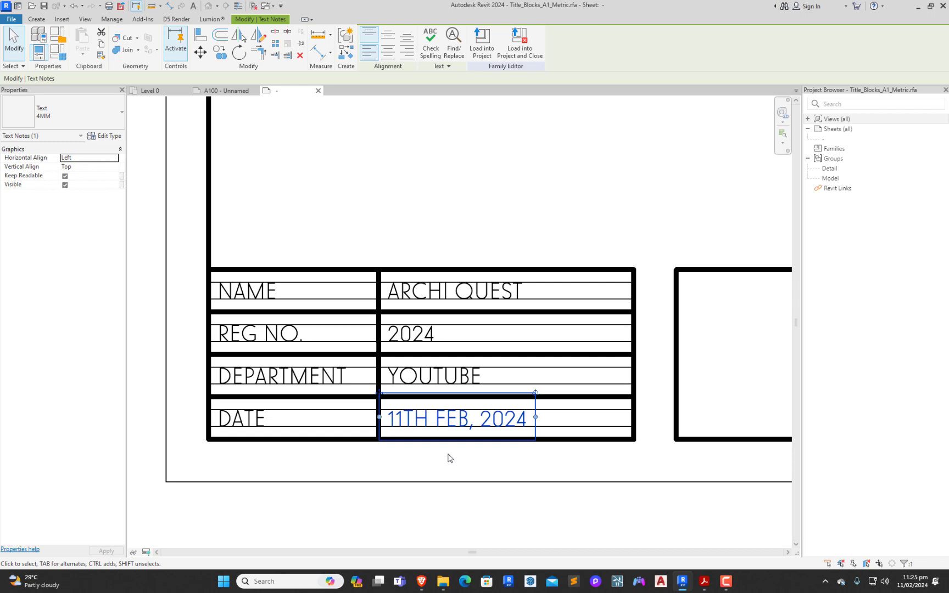
key("Delete")
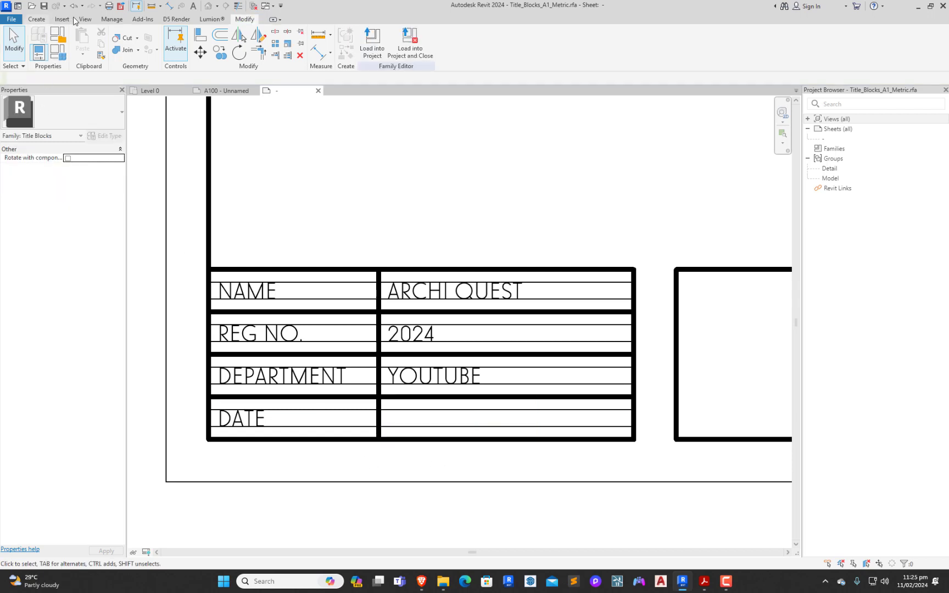
Step: Place a label with the Project Issue Date parameter in the second column of the left table's DATE row
left_click(37, 18)
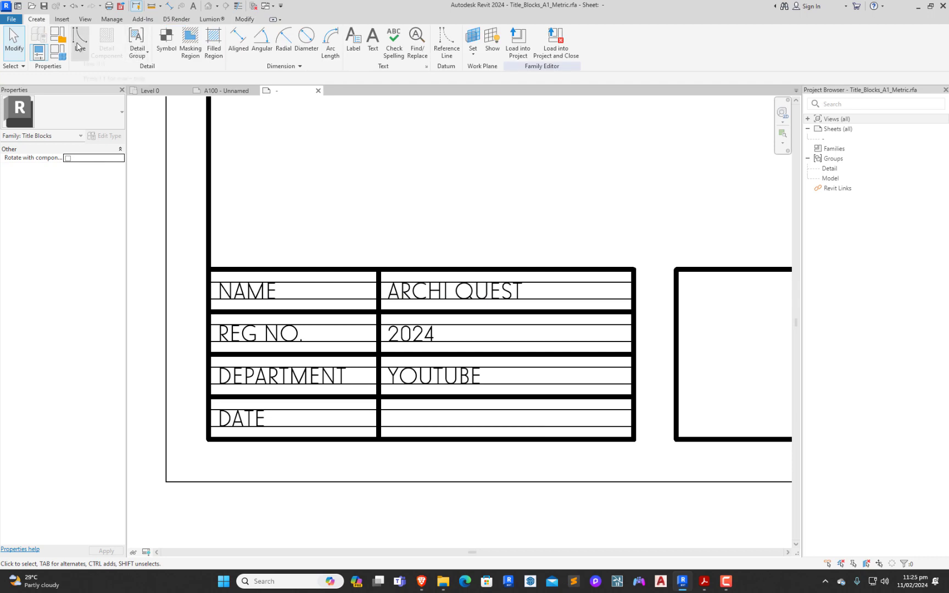
left_click(353, 42)
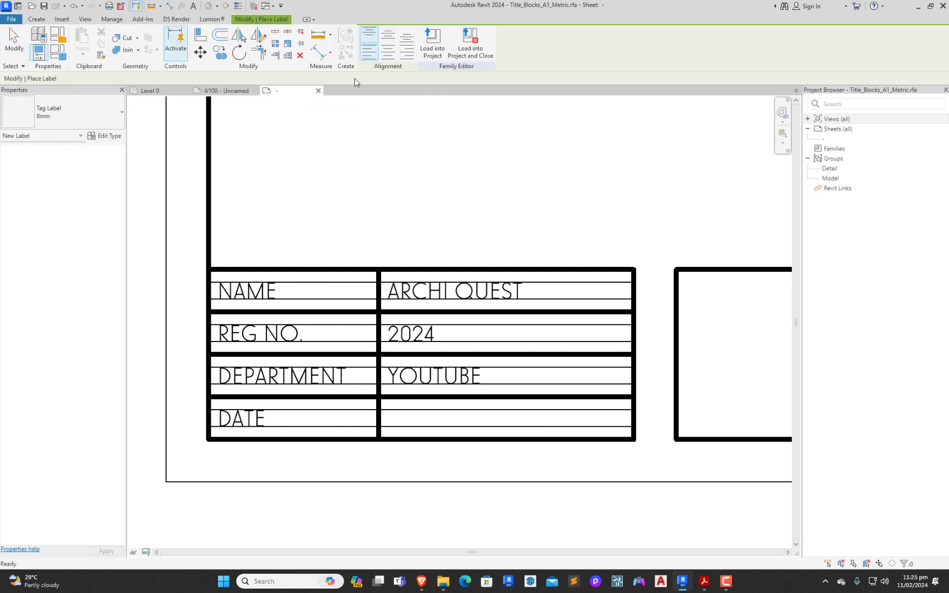
left_click(388, 417)
scroll(311, 302, "down", 5)
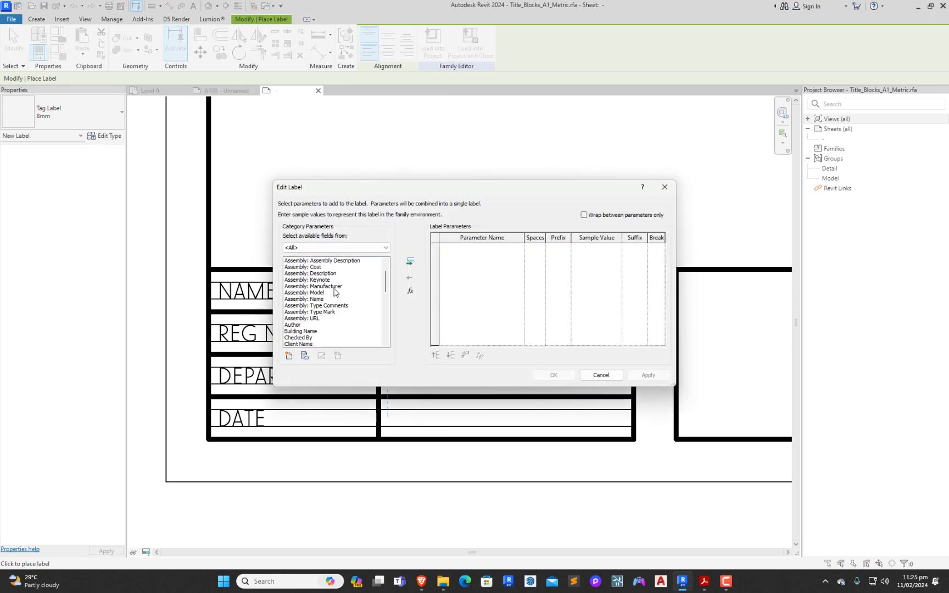
scroll(310, 302, "down", 6)
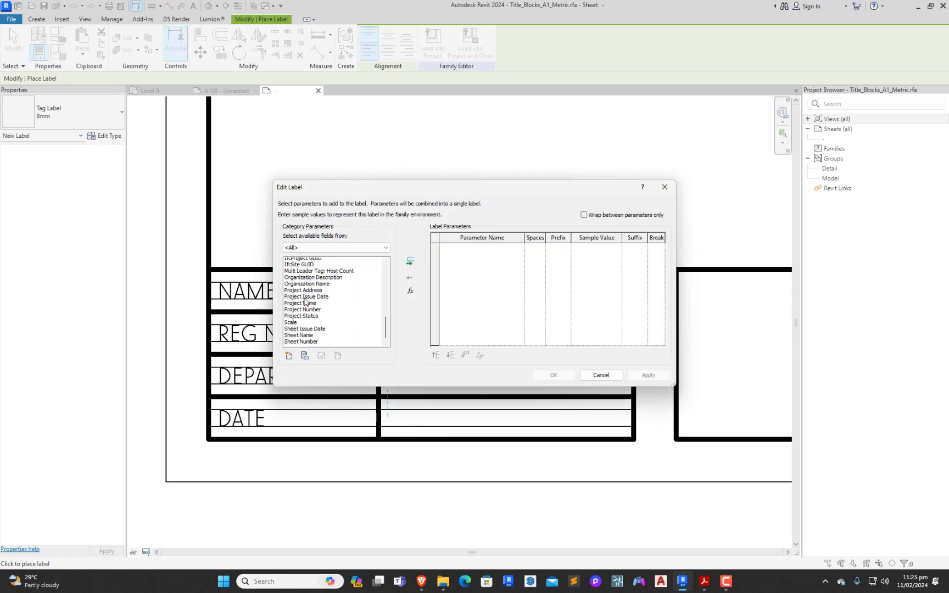
scroll(293, 305, "up", 2)
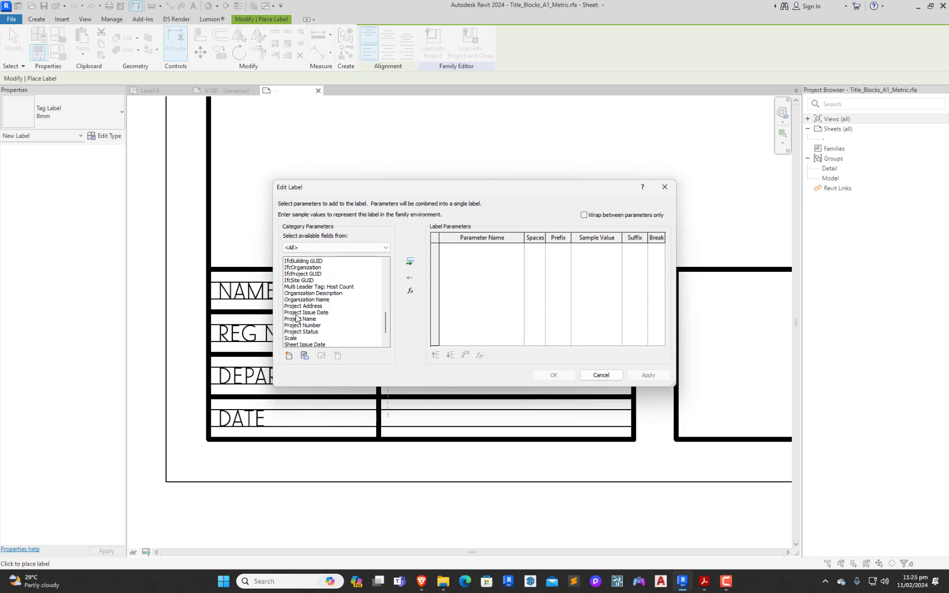
double_click(299, 312)
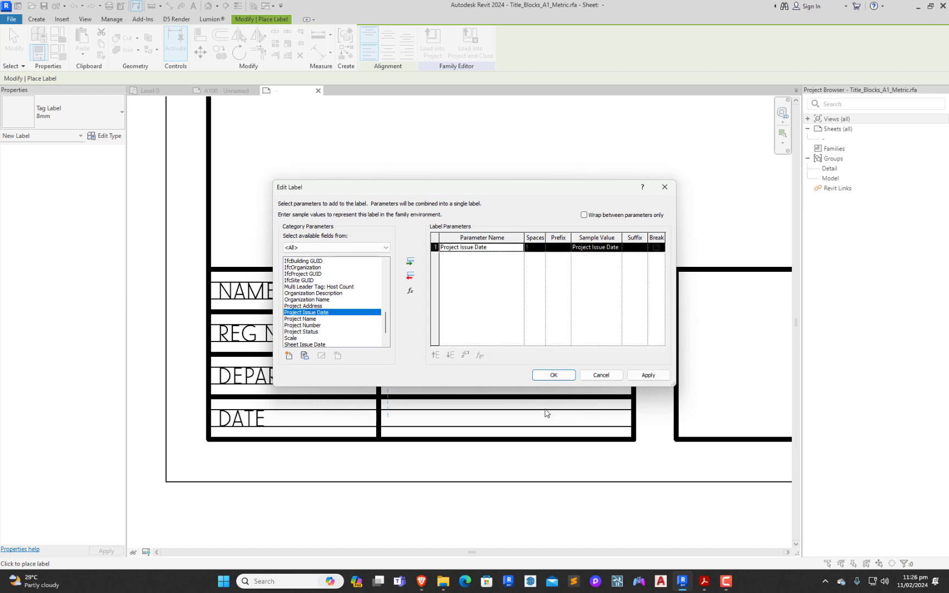
left_click(553, 375)
scroll(366, 398, "down", 2)
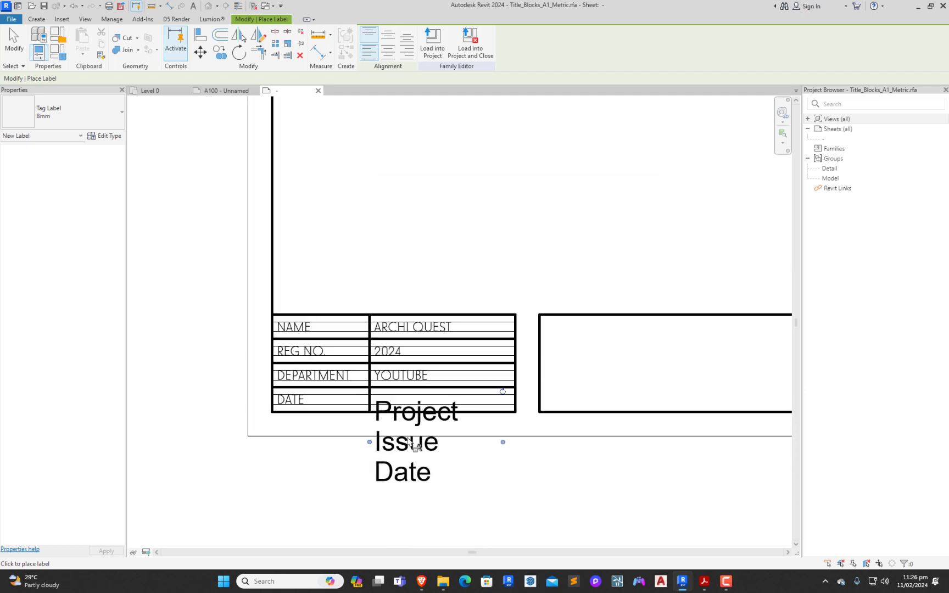
key("Escape")
Step: Duplicate the Project Issue Date label's type as 4MM and open the new type's text size for editing
left_click(413, 460)
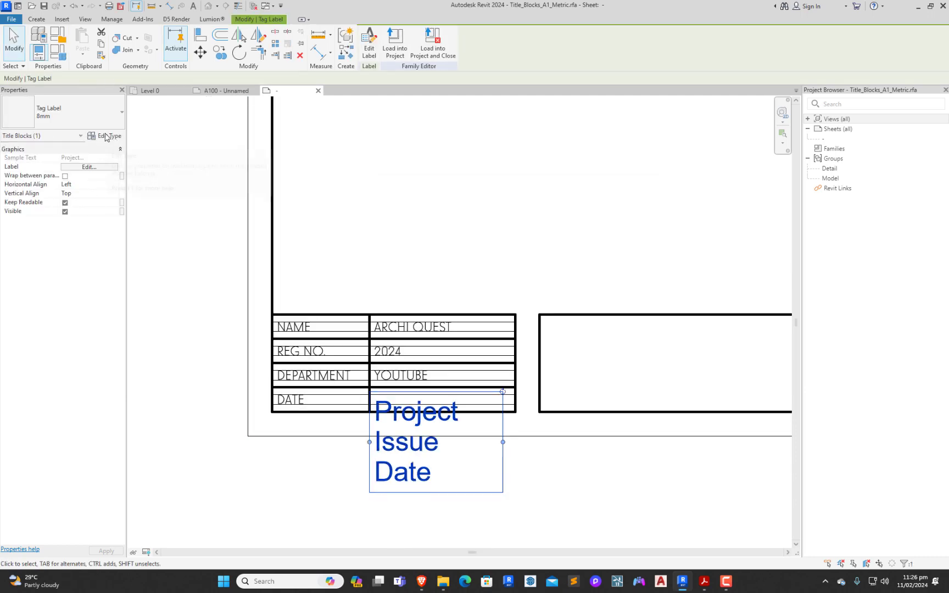
left_click(106, 136)
left_click(167, 310)
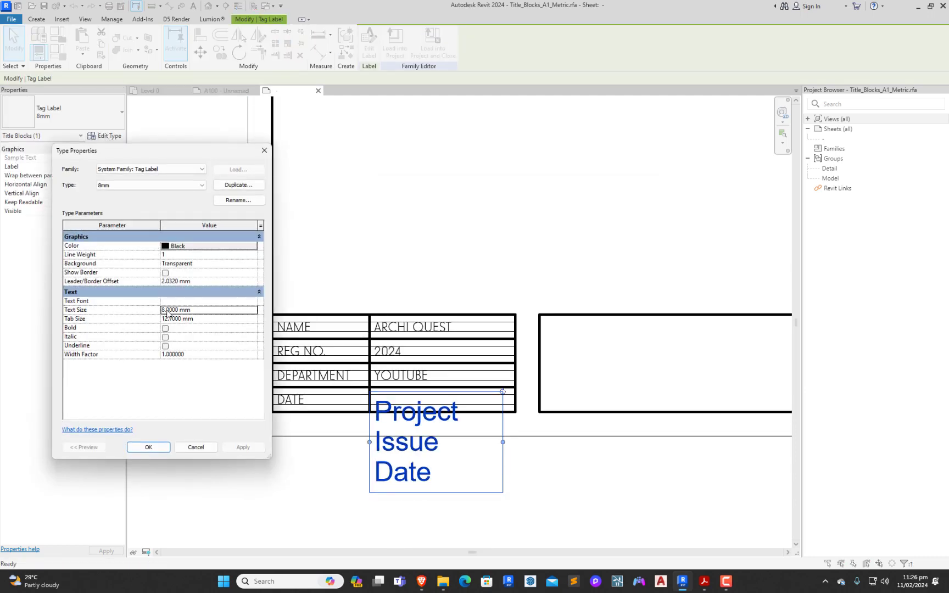
left_click(237, 185)
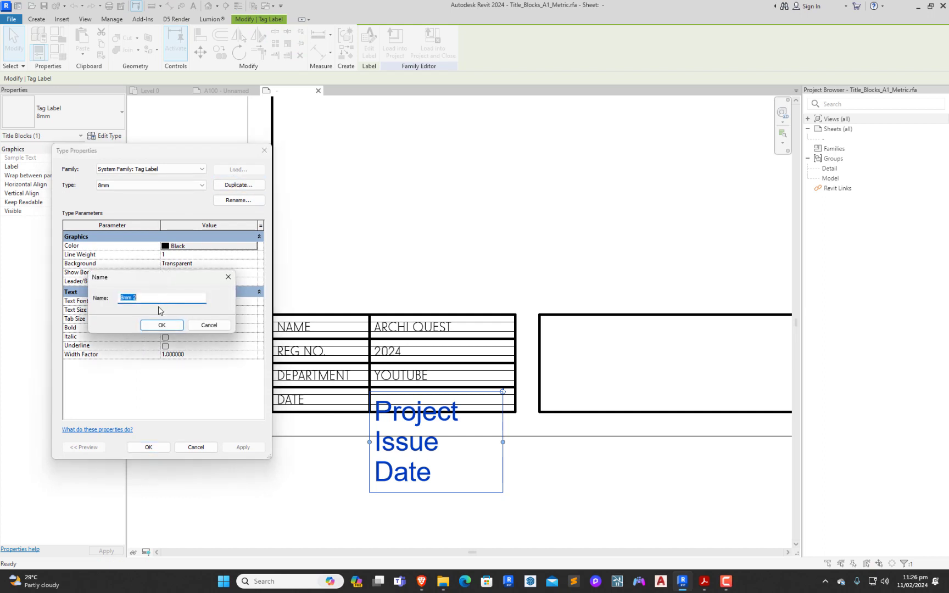
type("4MM")
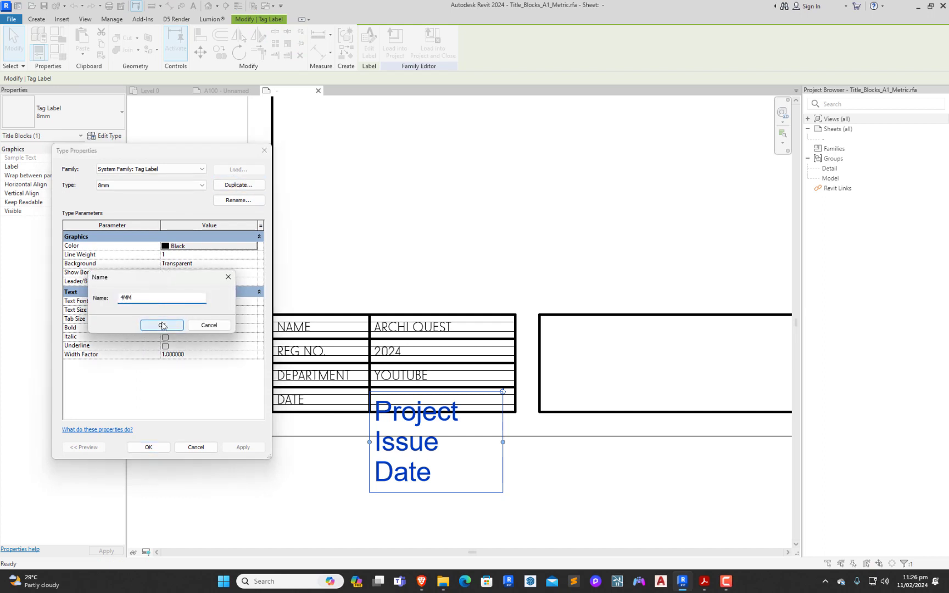
left_click(162, 325)
double_click(170, 310)
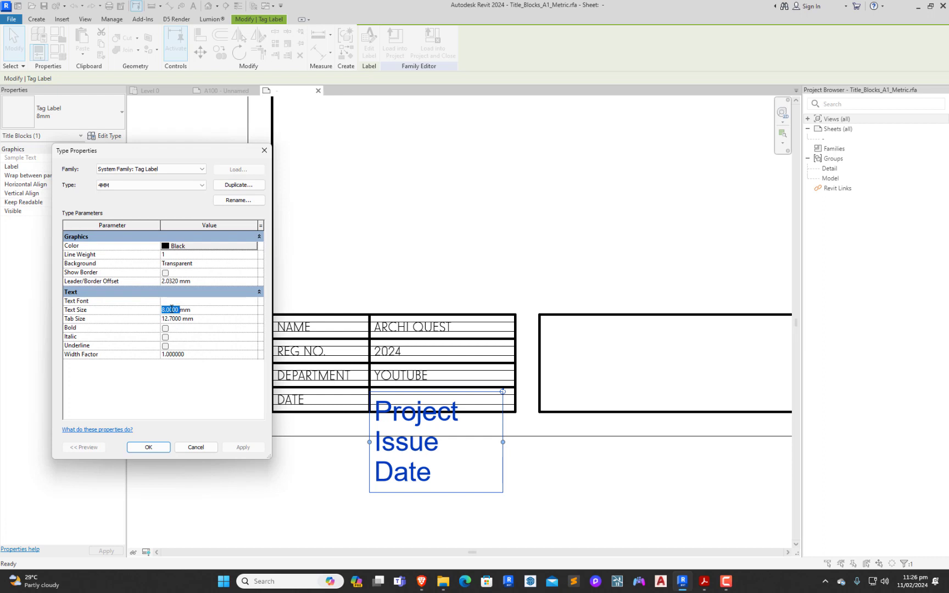
Step: Set the 4MM tag label type to 4 mm text size, Elegant Lux Mager font and bold
type("4")
left_click(249, 303)
left_click(253, 301)
type("e")
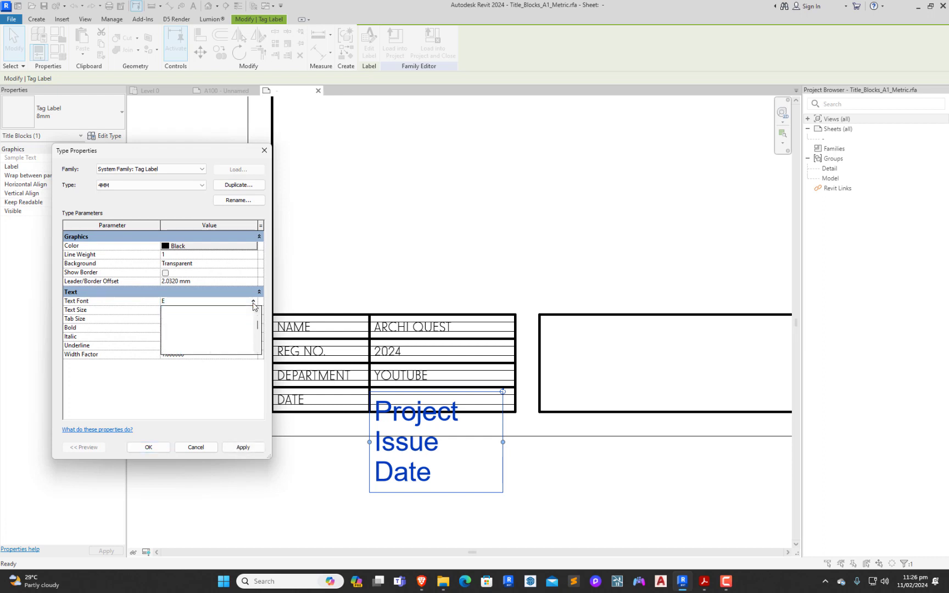
type("l")
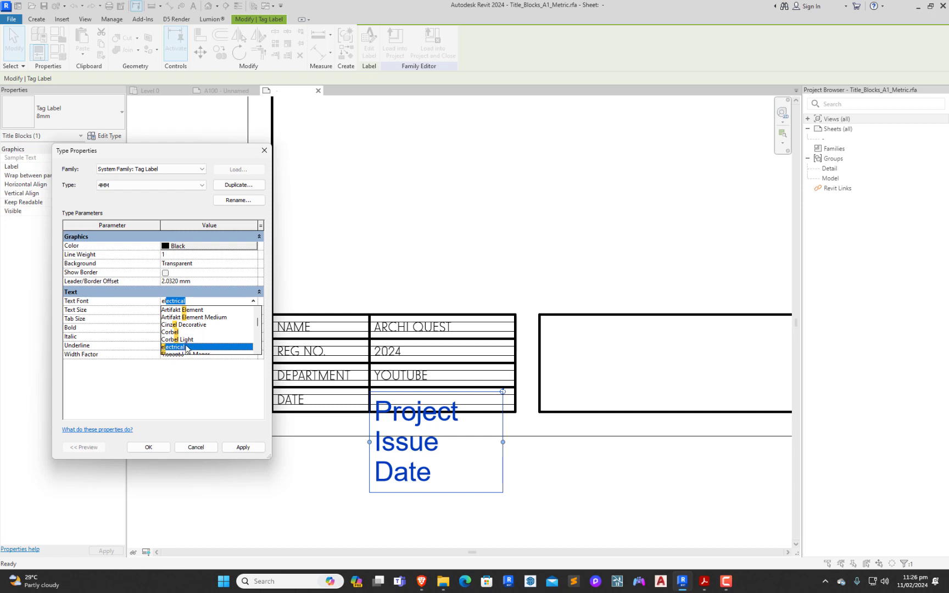
type("e")
left_click(199, 332)
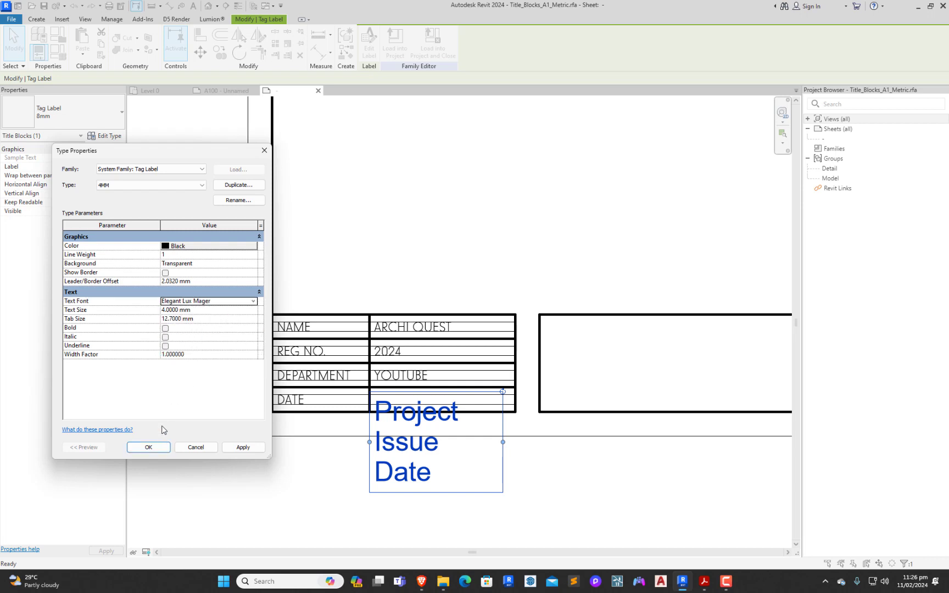
left_click(165, 329)
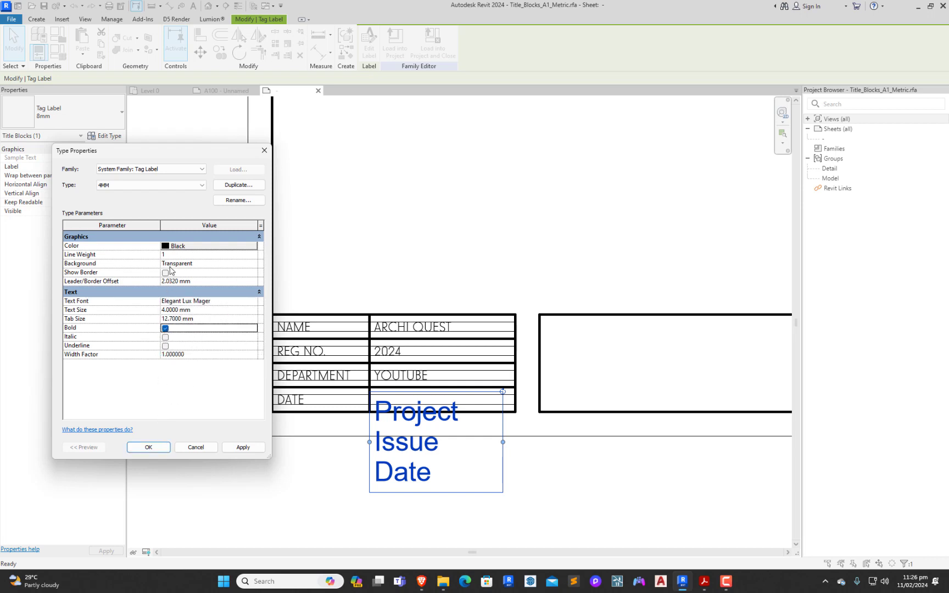
left_click(148, 448)
left_click(247, 478)
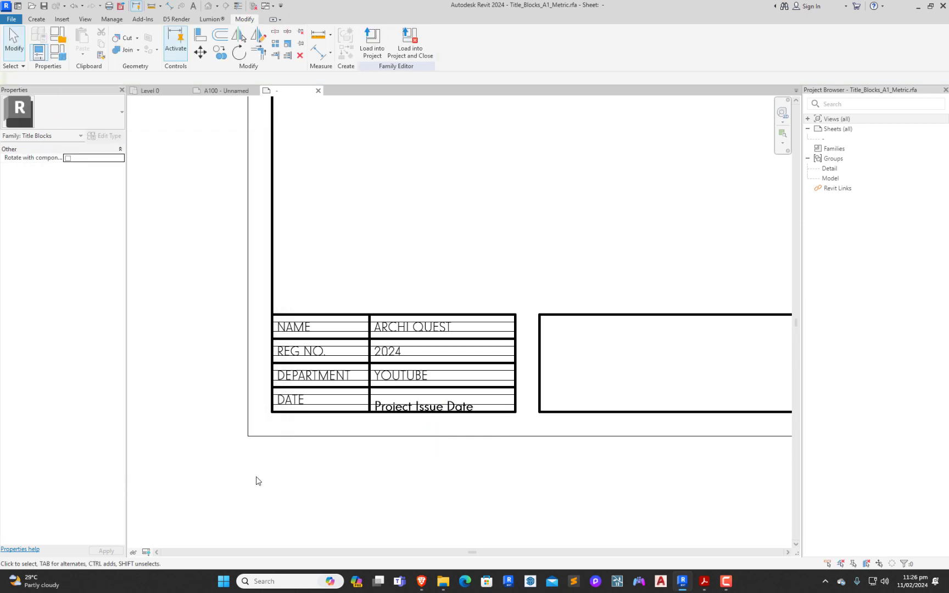
Step: Nudge the Project Issue Date label up until it sits between the guide lines of the DATE row
scroll(255, 481, "up", 2)
left_click(383, 416)
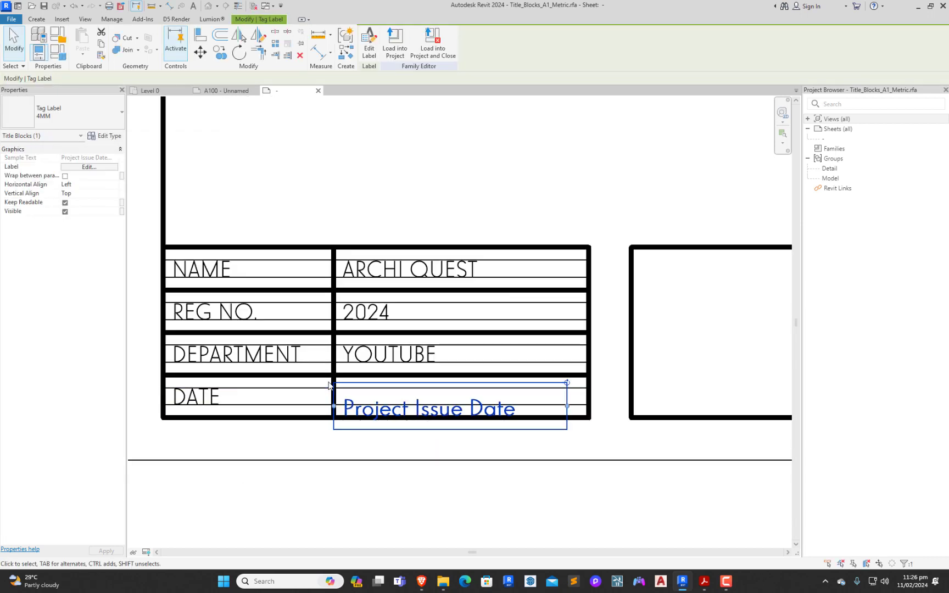
key("Up")
key("Up")
key("Up")
key("Up")
key("Up")
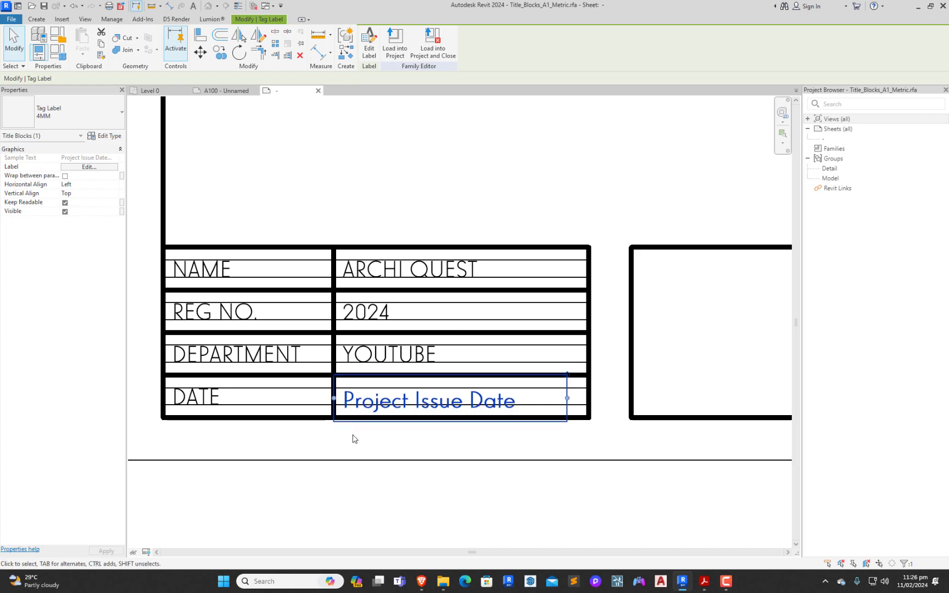
scroll(346, 405, "up", 3)
key("Up")
key("Up")
key("Up")
left_click(370, 479)
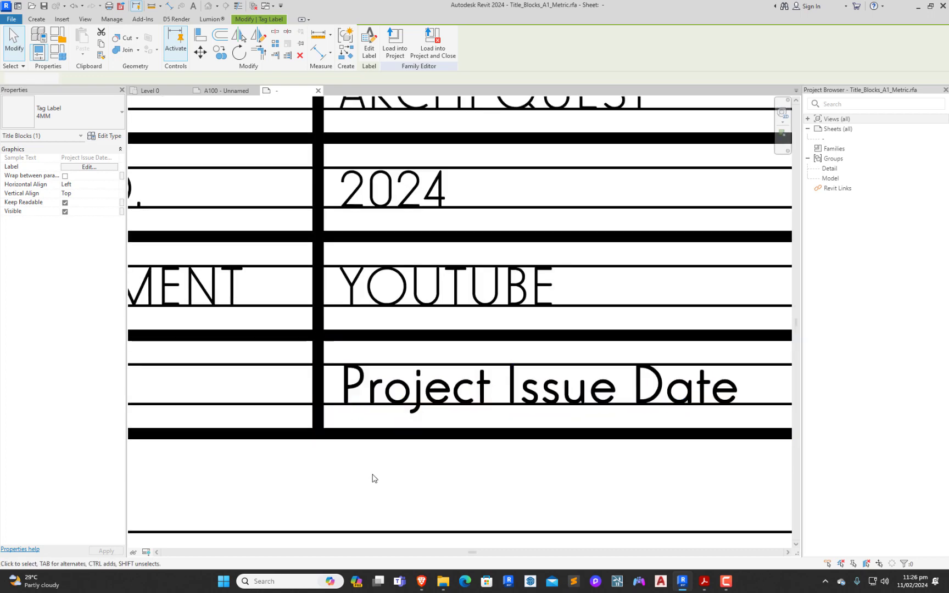
Step: Make the 4MM text type used by the DEPARTMENT text bold
scroll(387, 476, "down", 5)
scroll(305, 443, "up", 2)
left_click(306, 438)
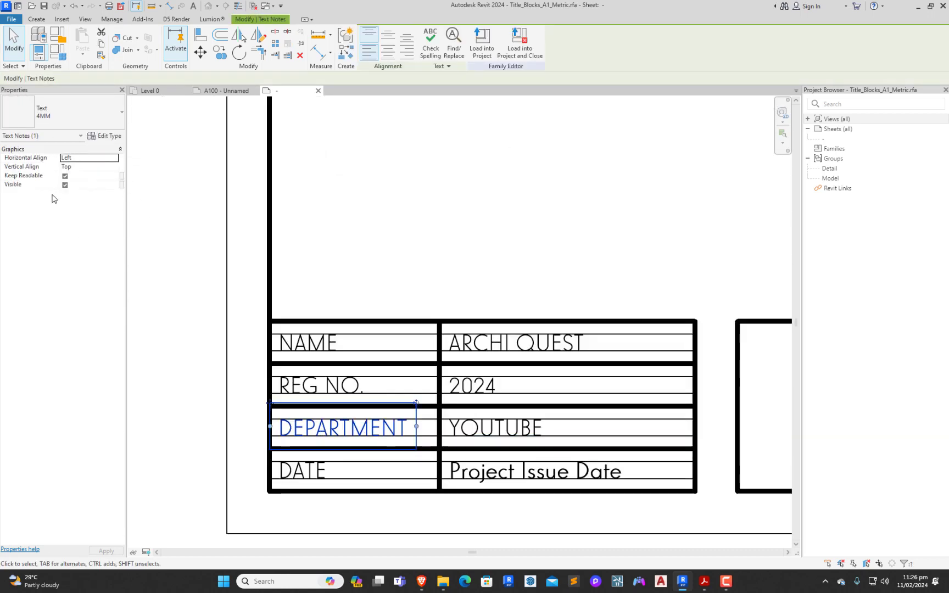
left_click(103, 136)
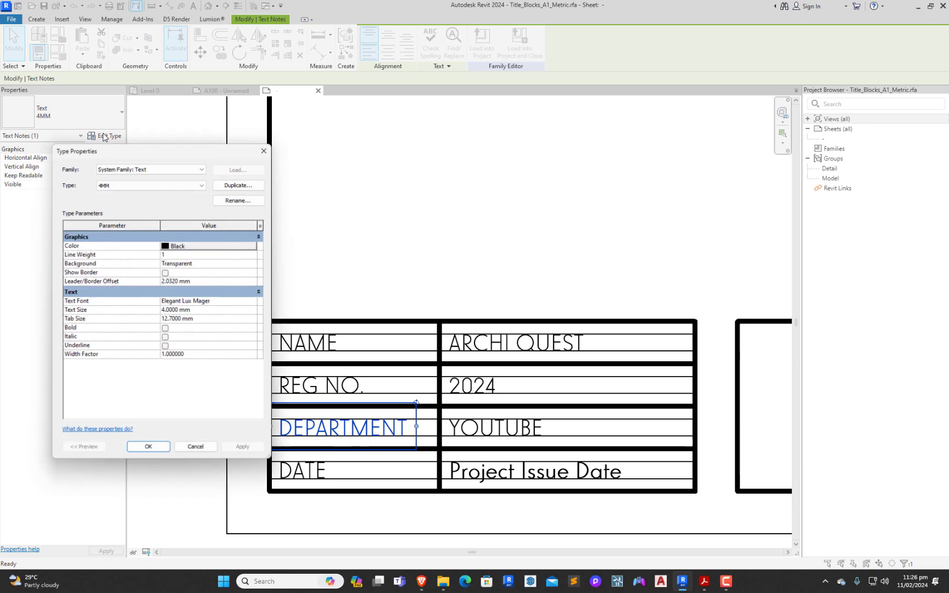
left_click(165, 329)
left_click(148, 449)
left_click(175, 315)
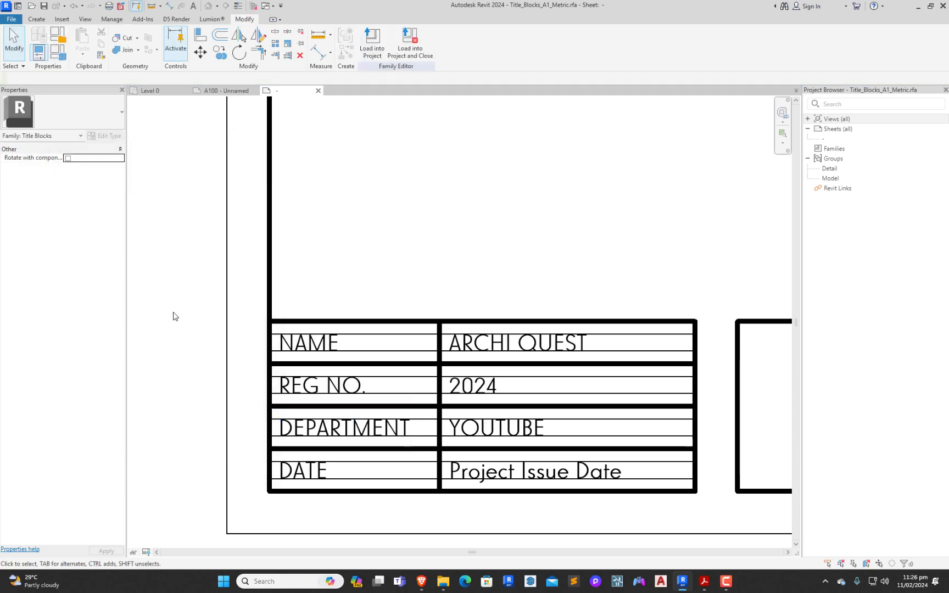
Step: Examine the title block's tables and the Project Issue Date label for consistent text appearance
scroll(292, 372, "down", 2)
scroll(413, 421, "up", 3)
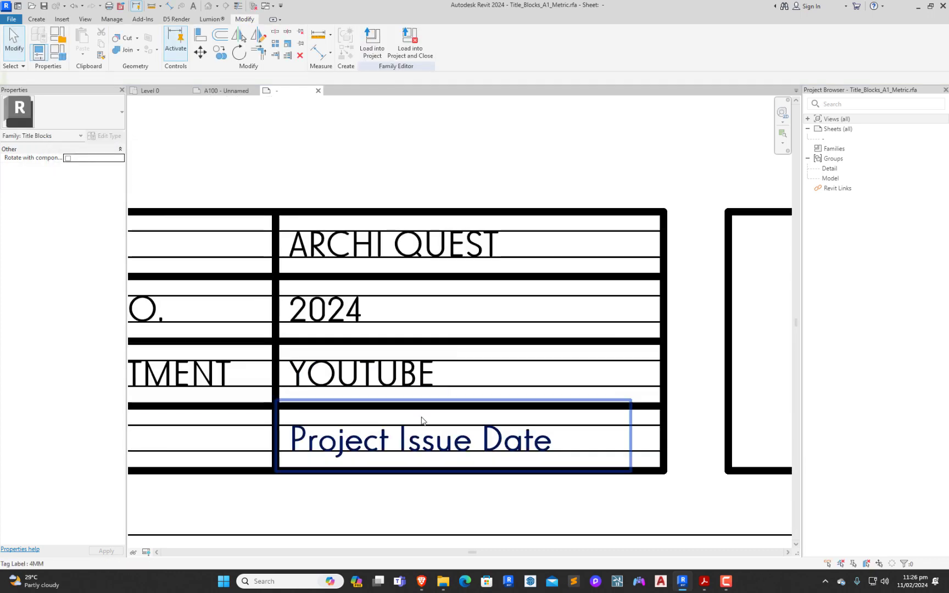
scroll(385, 428, "down", 2)
scroll(359, 431, "down", 5)
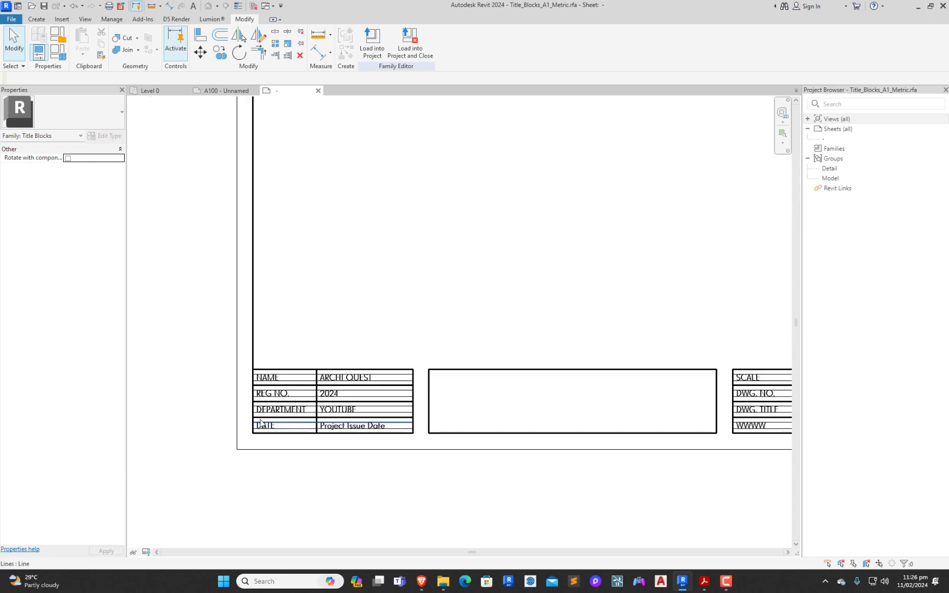
scroll(594, 420, "up", 2)
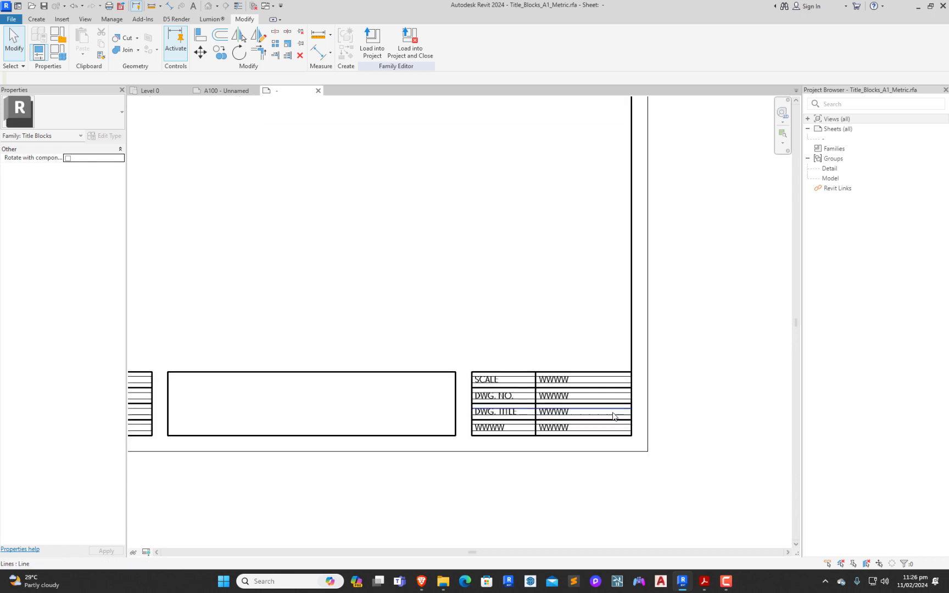
scroll(373, 435, "down", 3)
scroll(240, 434, "up", 3)
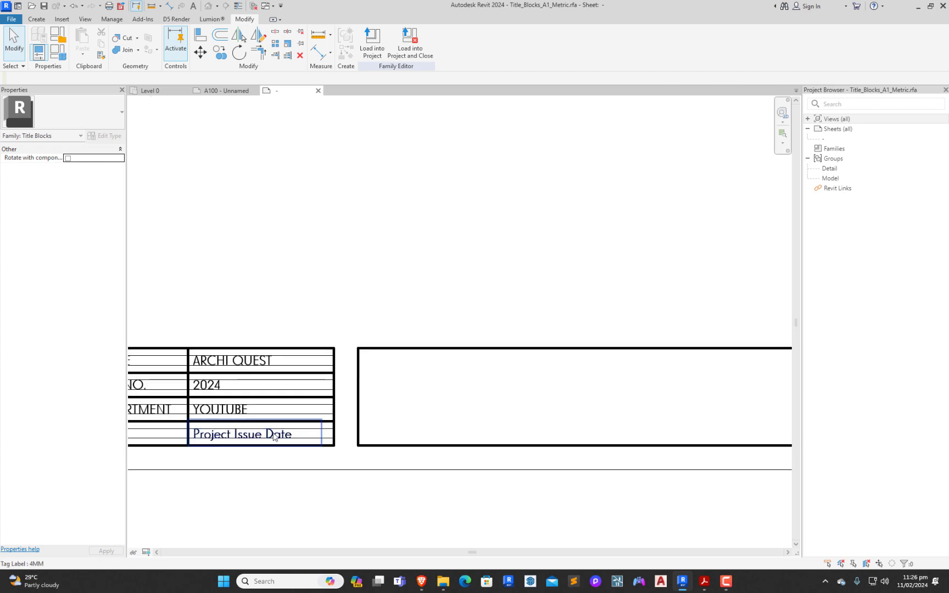
scroll(240, 434, "down", 3)
scroll(239, 434, "up", 3)
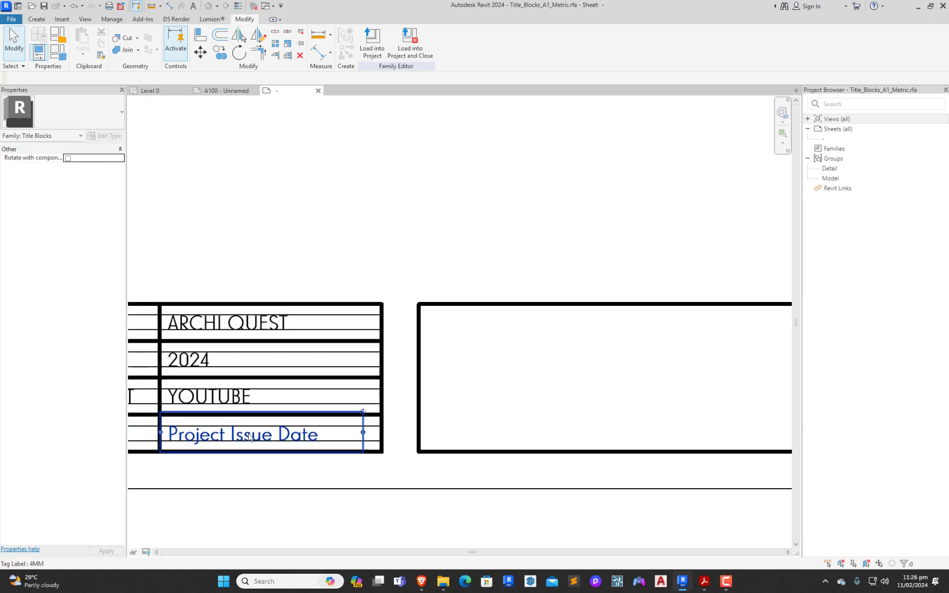
left_click(272, 436)
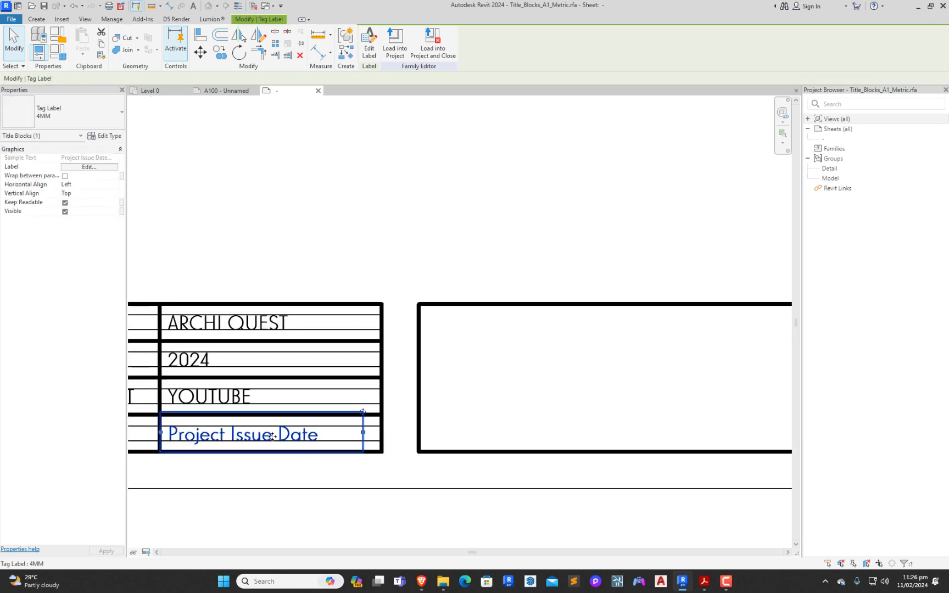
left_click(345, 500)
Step: Delete the WWWW placeholder text in the value cell beside SCALE
scroll(307, 491, "down", 3)
scroll(572, 473, "up", 4)
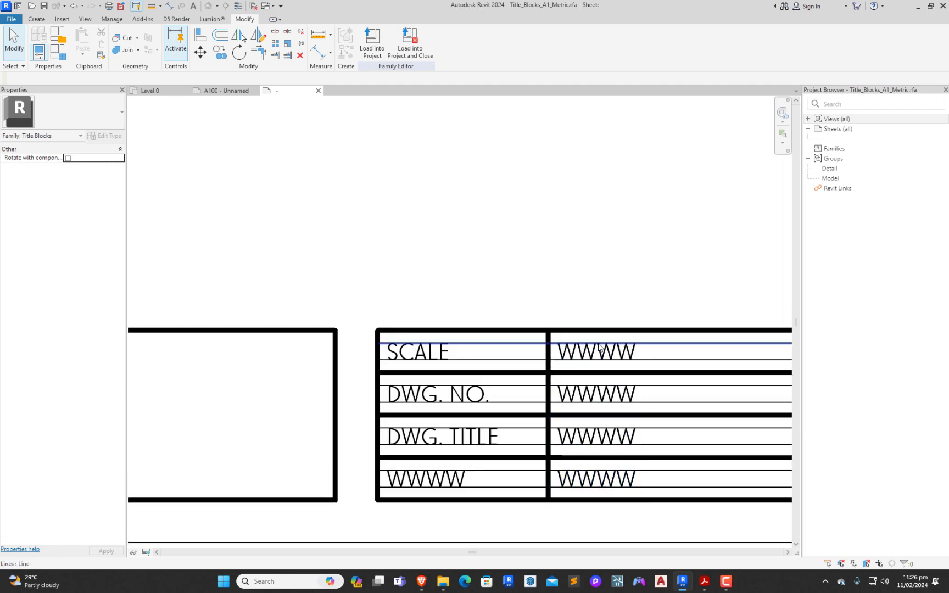
left_click(589, 432)
key("Delete")
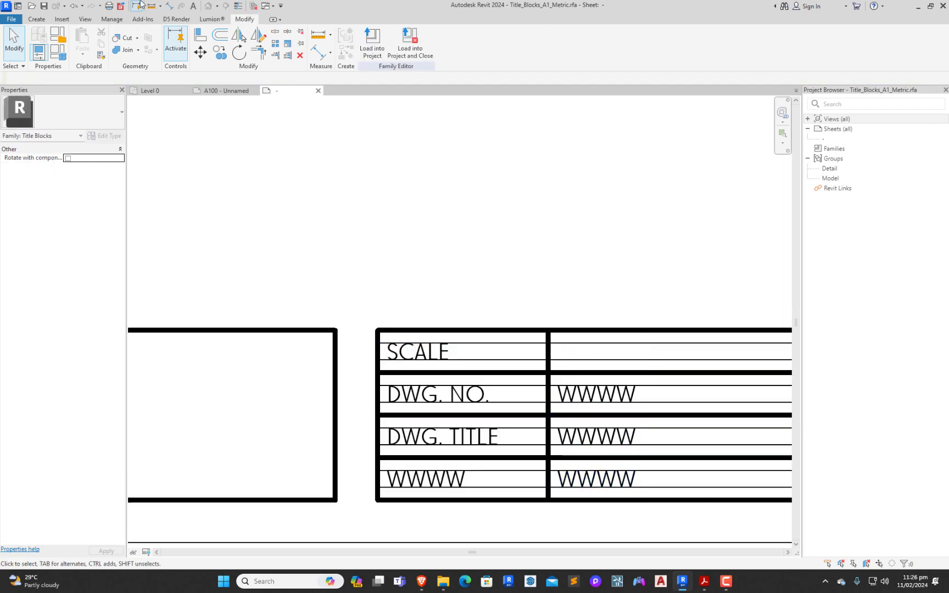
Step: Place a label with the Scale parameter in the empty value cell beside SCALE
left_click(36, 18)
left_click(354, 41)
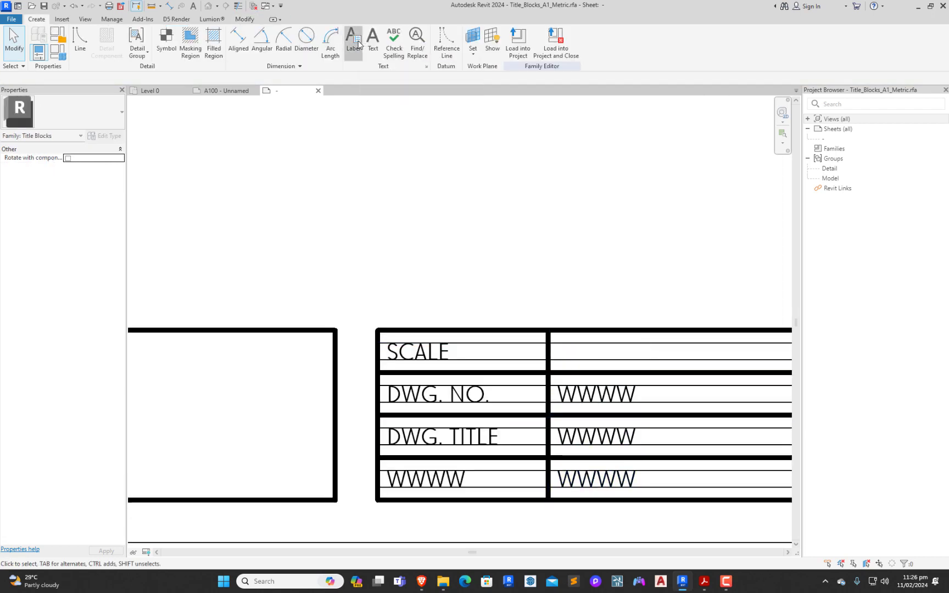
left_click(560, 347)
scroll(315, 297, "down", 12)
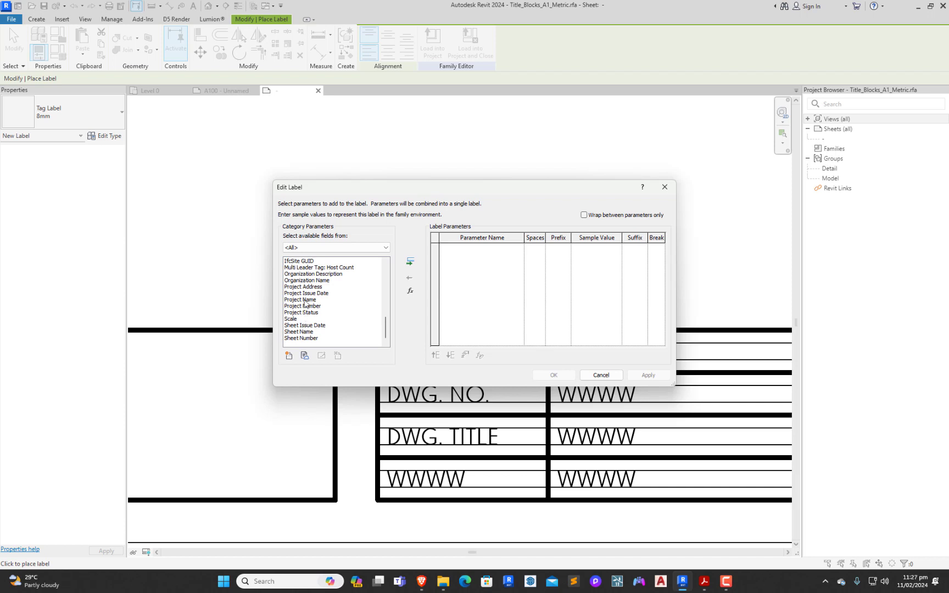
left_click(294, 319)
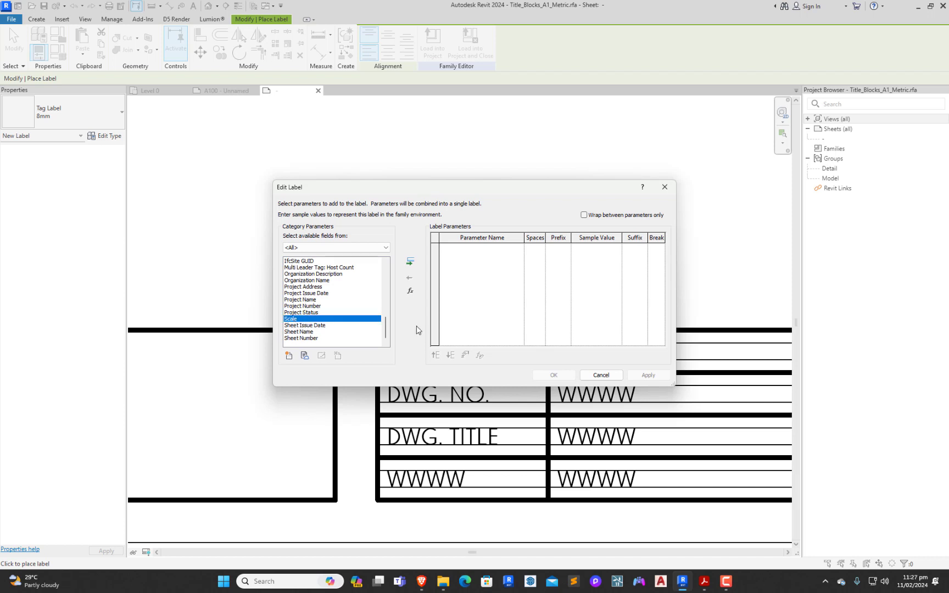
left_click(409, 262)
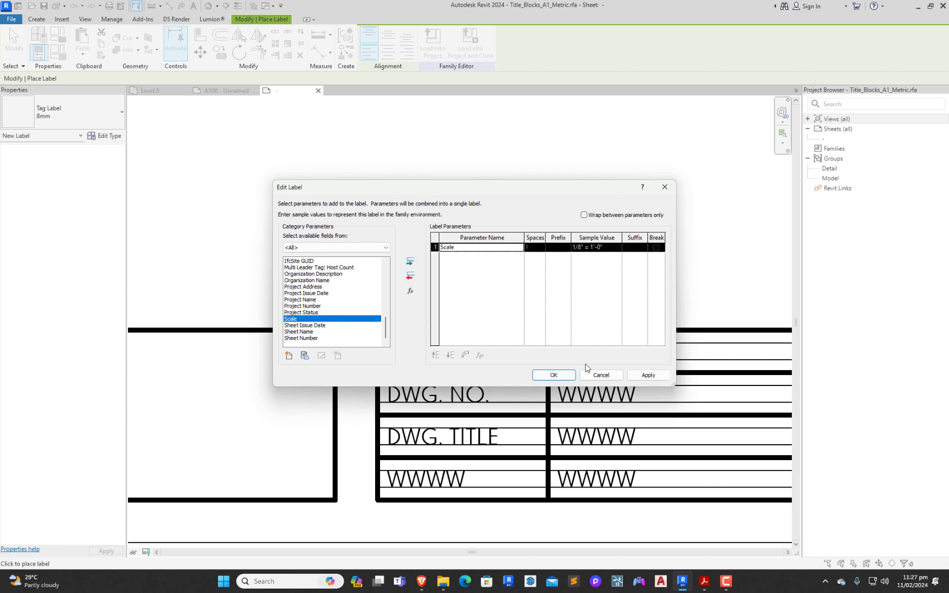
left_click(554, 375)
key("Escape")
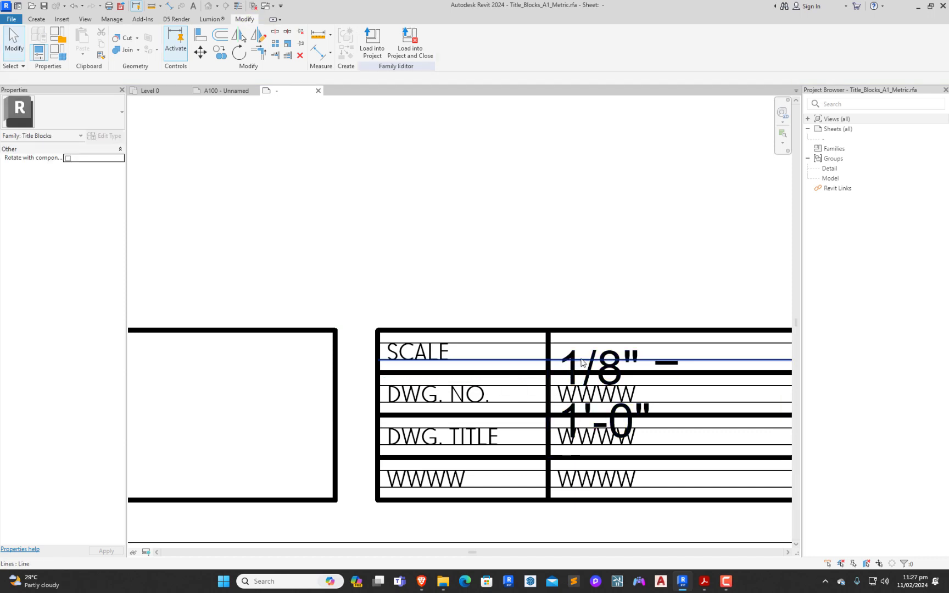
Step: Change the Scale label to the 4MM type and nudge it up between the row's guide lines
left_click(581, 352)
left_click(76, 126)
scroll(33, 175, "up", 1)
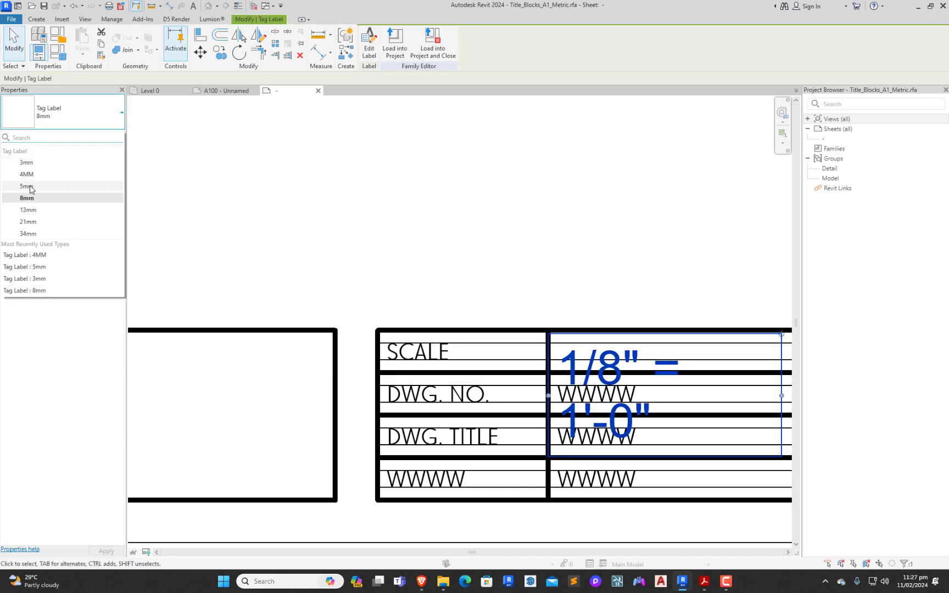
left_click(22, 185)
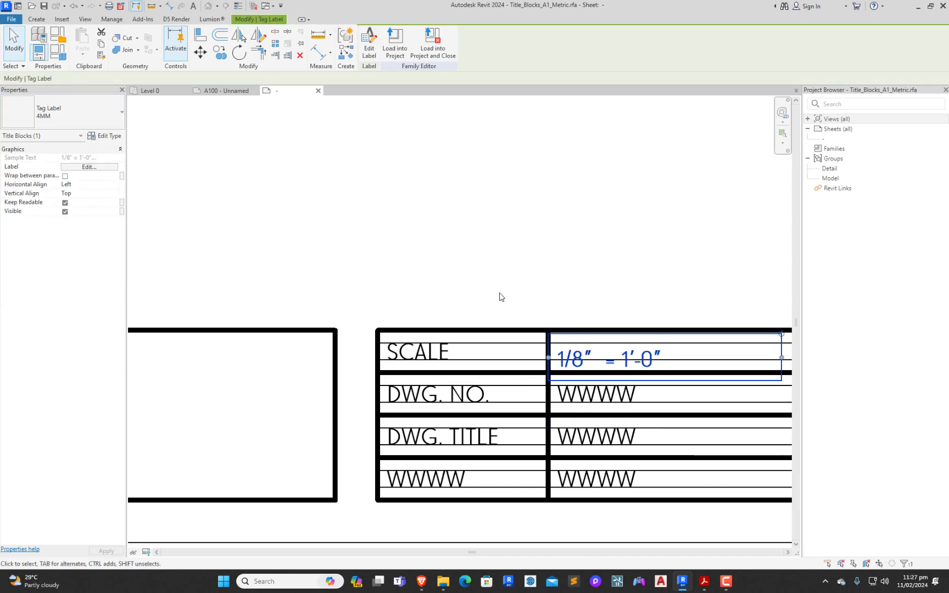
scroll(606, 369, "up", 2)
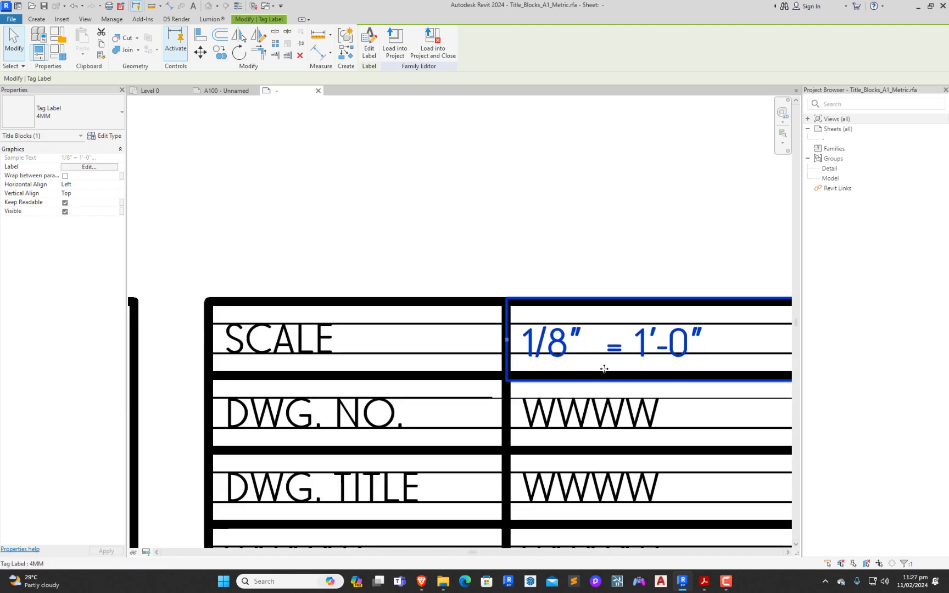
scroll(554, 343, "up", 2)
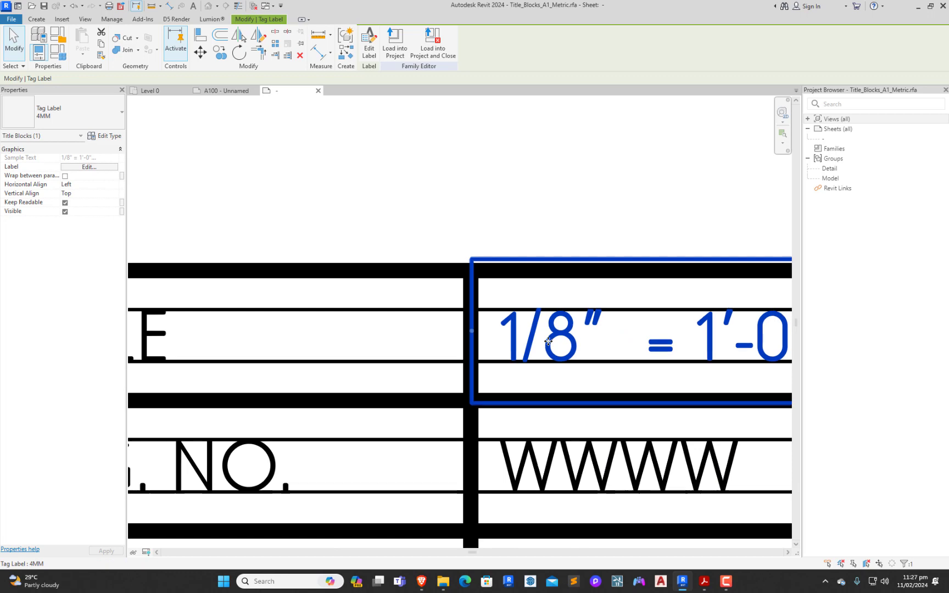
left_click(481, 214)
Step: Delete the WWWW placeholder text in the value cell beside DWG. NO
scroll(480, 215, "down", 4)
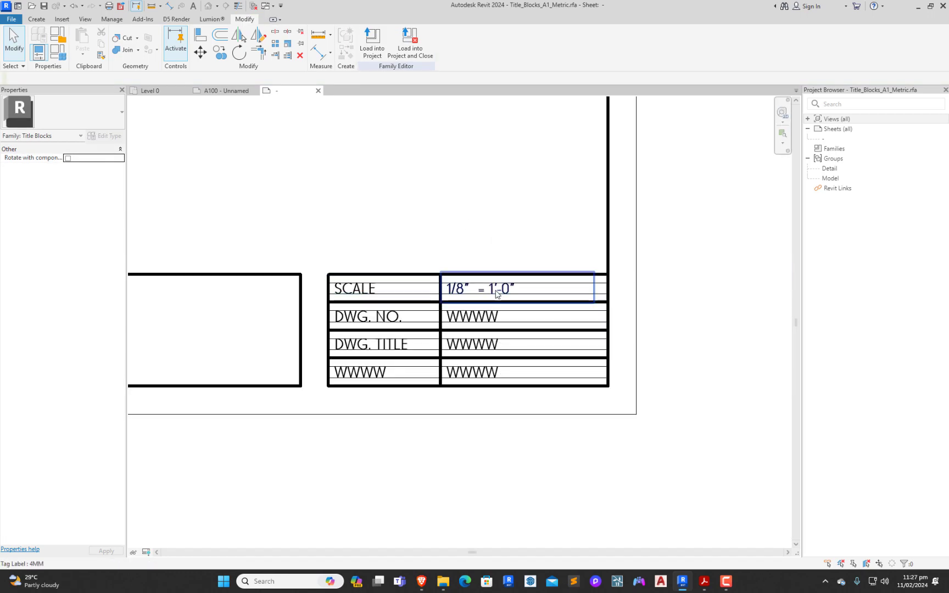
scroll(542, 307, "down", 1)
scroll(421, 302, "up", 2)
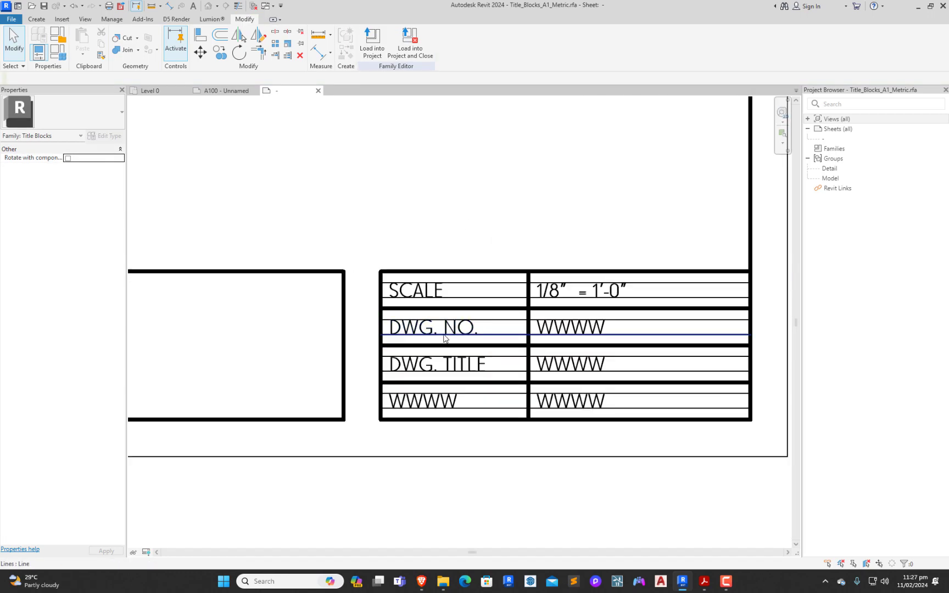
left_click(564, 331)
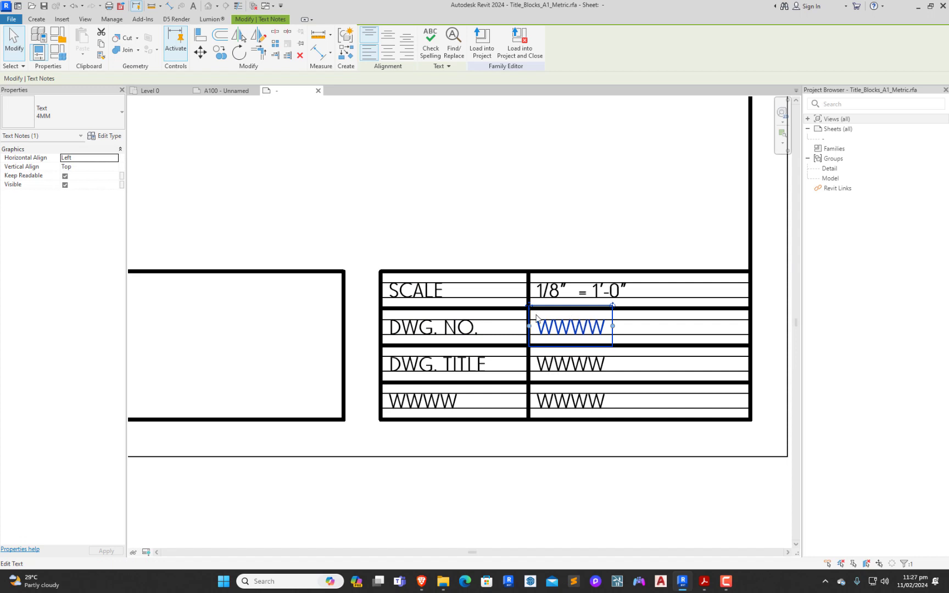
key("Delete")
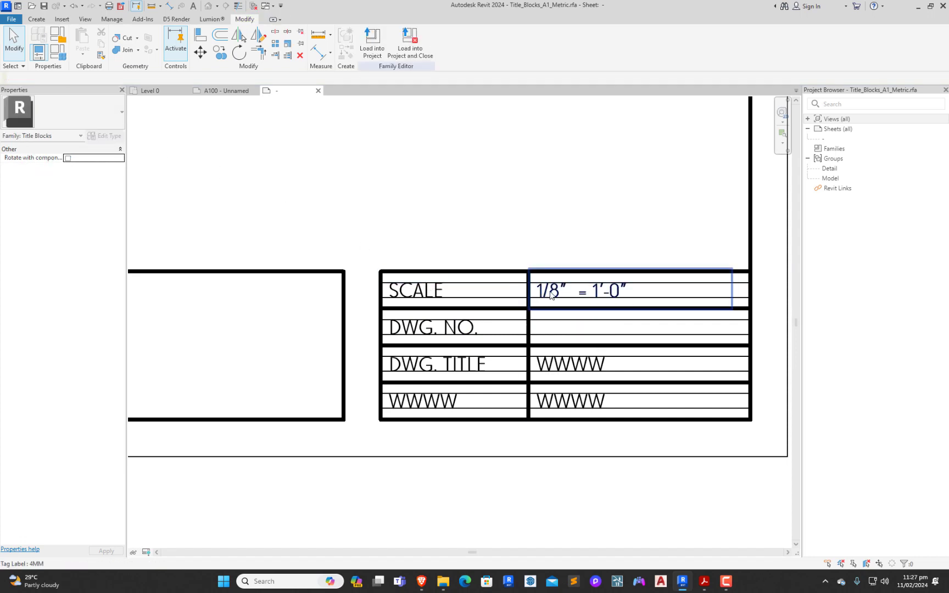
Step: Place a label with the Sheet Number parameter in the empty value cell beside DWG. NO
left_click(37, 19)
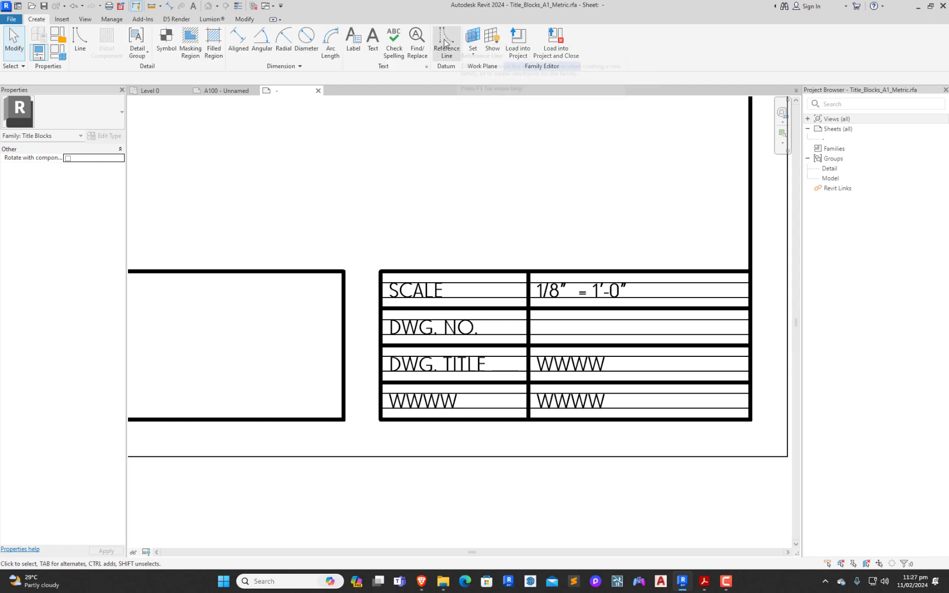
left_click(353, 39)
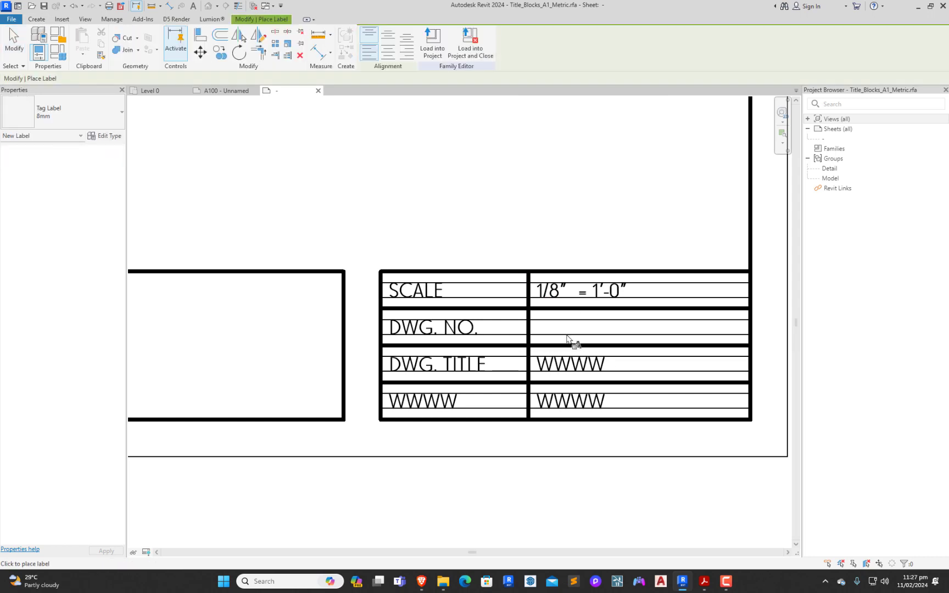
left_click(538, 325)
scroll(322, 295, "down", 3)
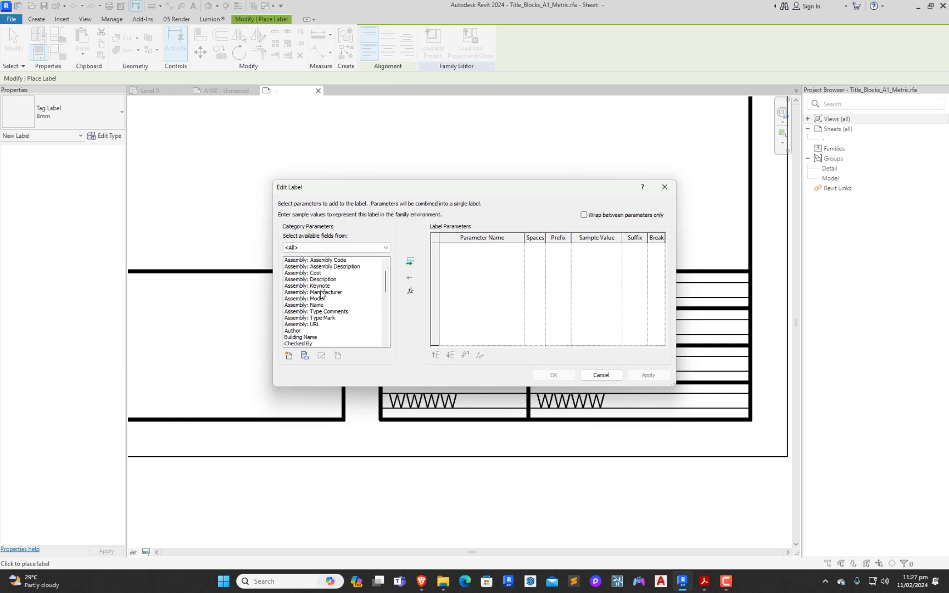
scroll(322, 295, "down", 10)
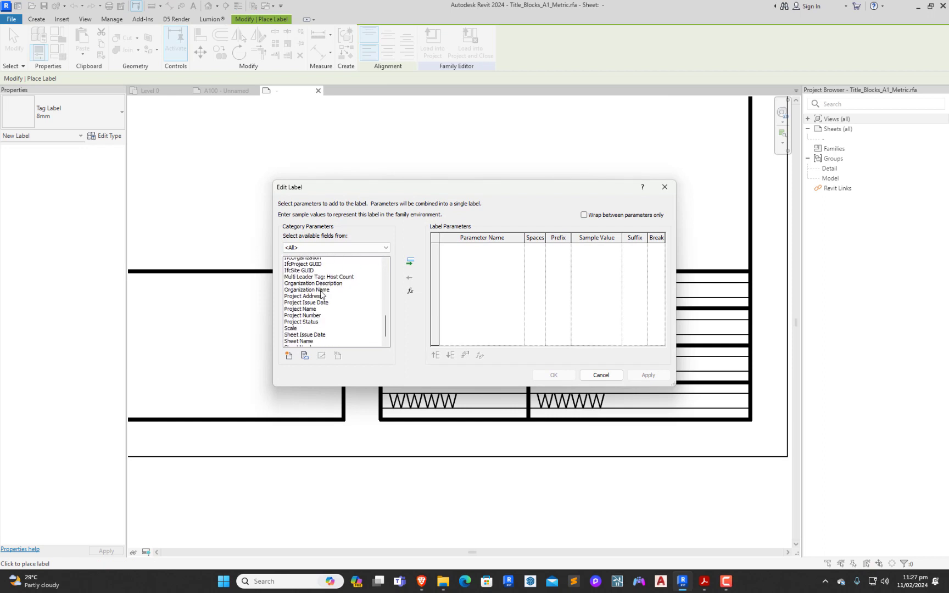
left_click(309, 306)
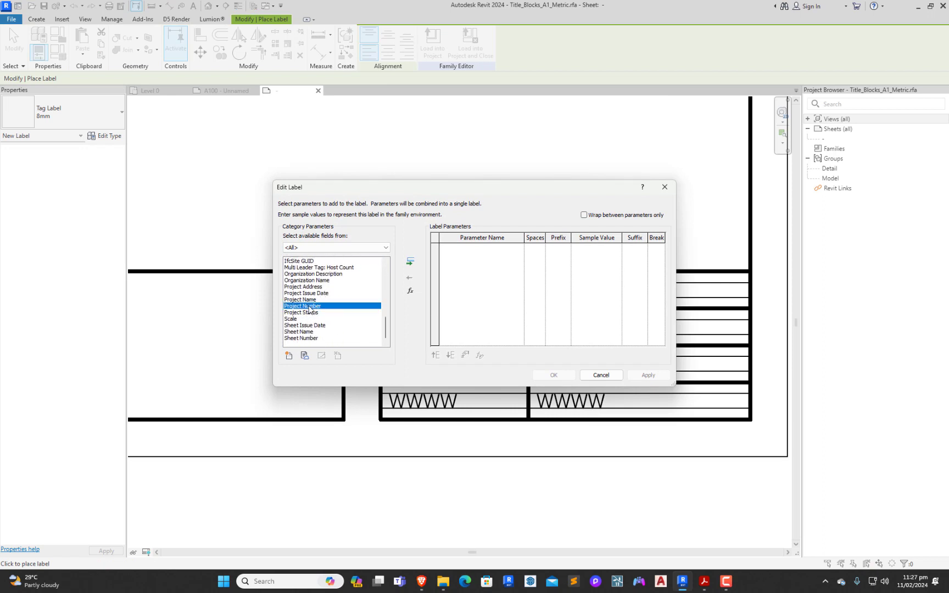
left_click(311, 339)
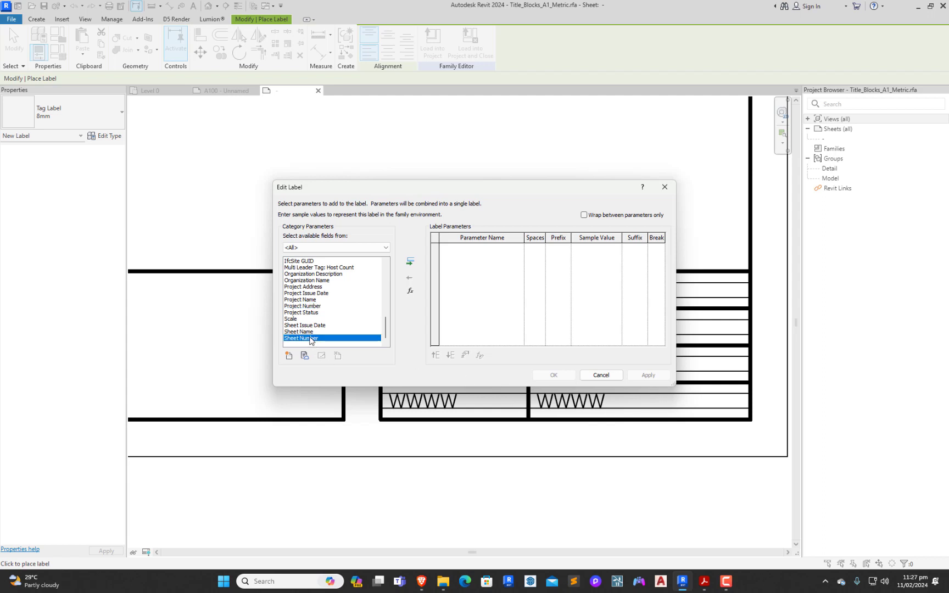
left_click(410, 262)
left_click(553, 375)
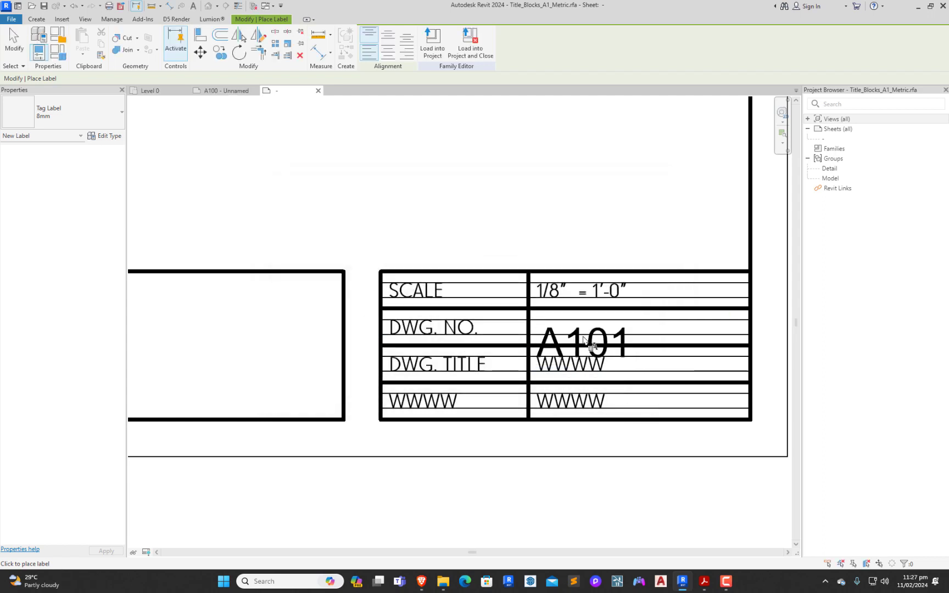
key("Escape")
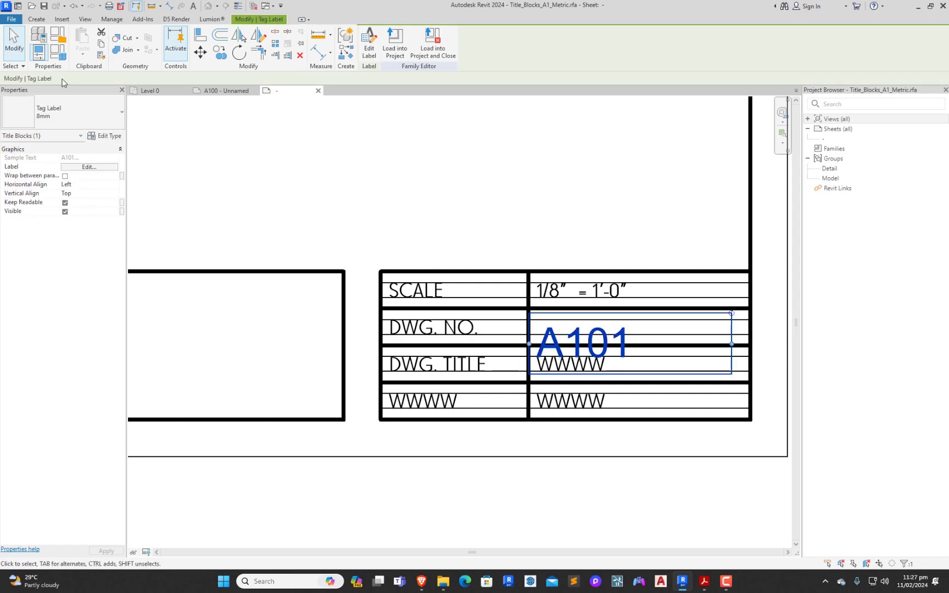
Step: Change the Sheet Number label to the 4MM type and nudge it up between the row's guide lines
left_click(70, 111)
left_click(33, 179)
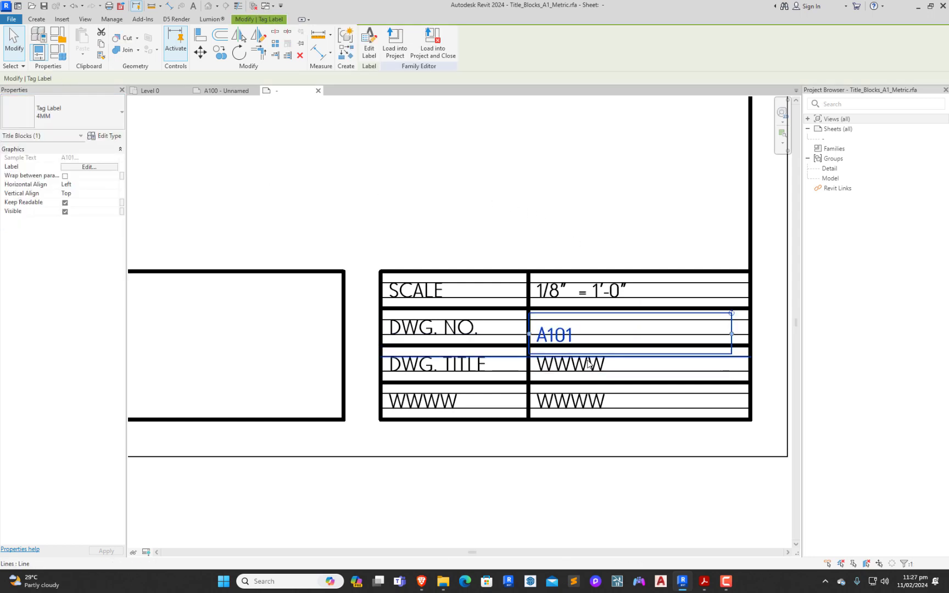
scroll(586, 361, "up", 3)
key("Up")
key("Up")
key("Up")
key("Up")
key("Up")
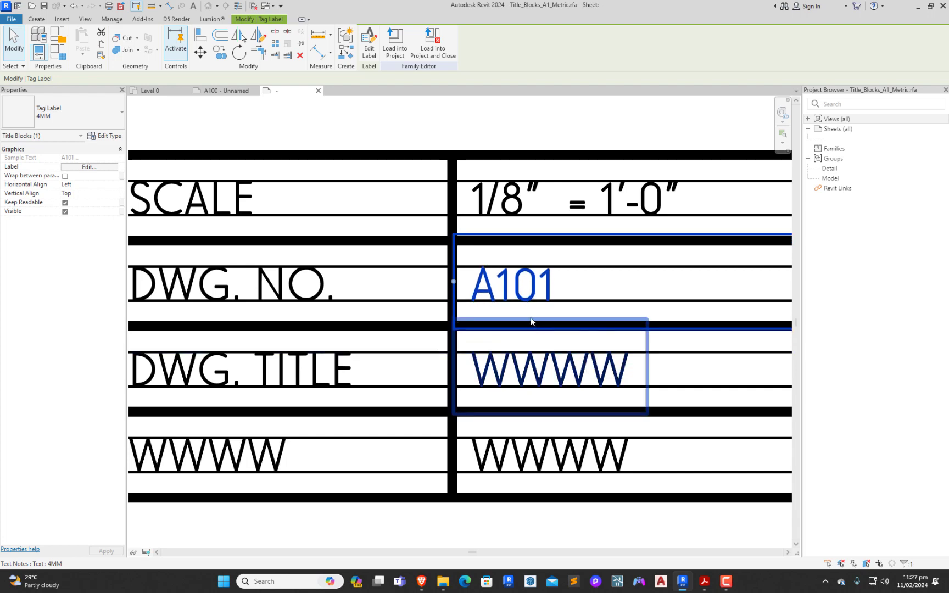
Step: Delete the WWWW placeholder text in the value cell beside DWG. TITLE
scroll(531, 321, "down", 2)
key("Escape")
left_click(524, 346)
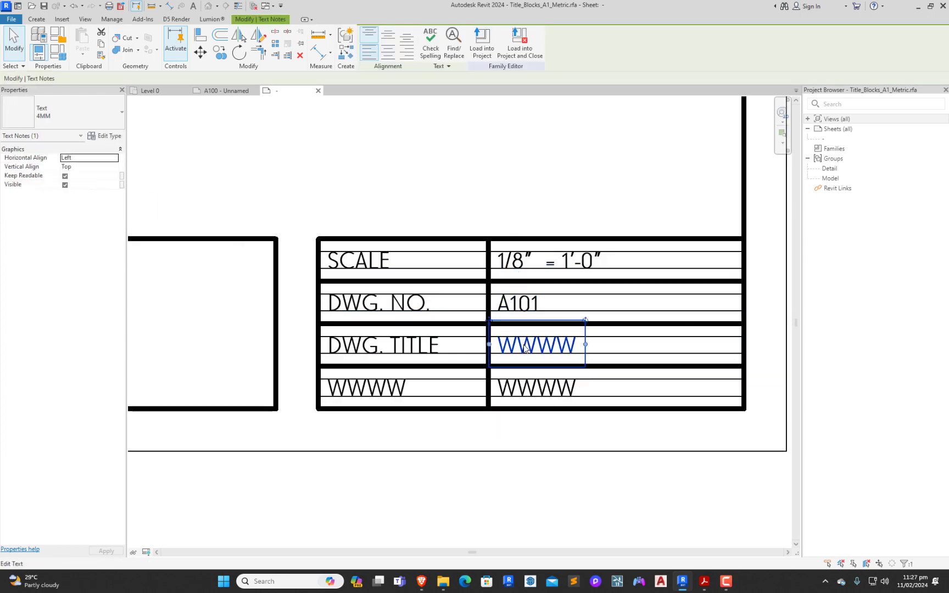
key("Delete")
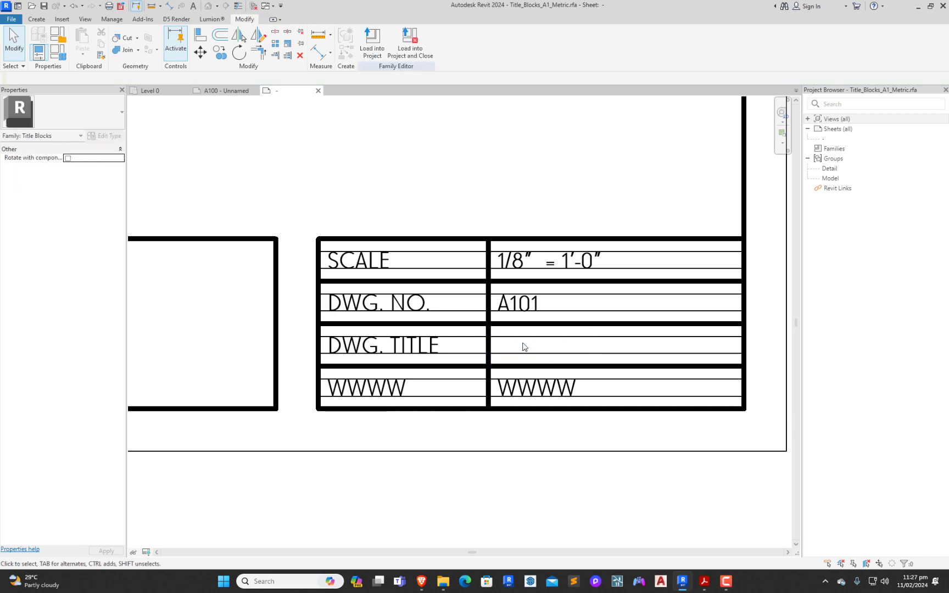
Step: Start a new label of the 4MM type in the empty value cell beside DWG. TITLE
left_click(46, 21)
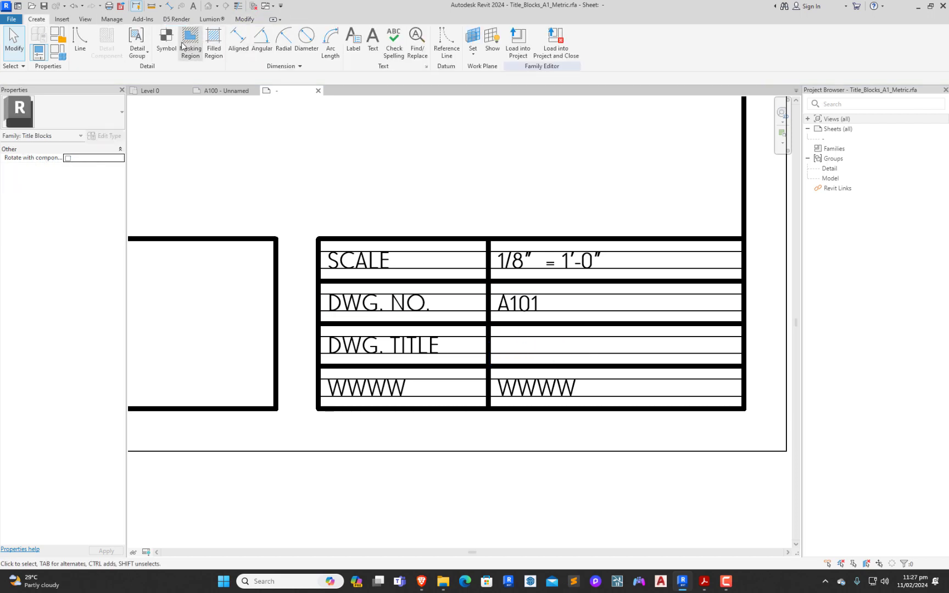
left_click(353, 41)
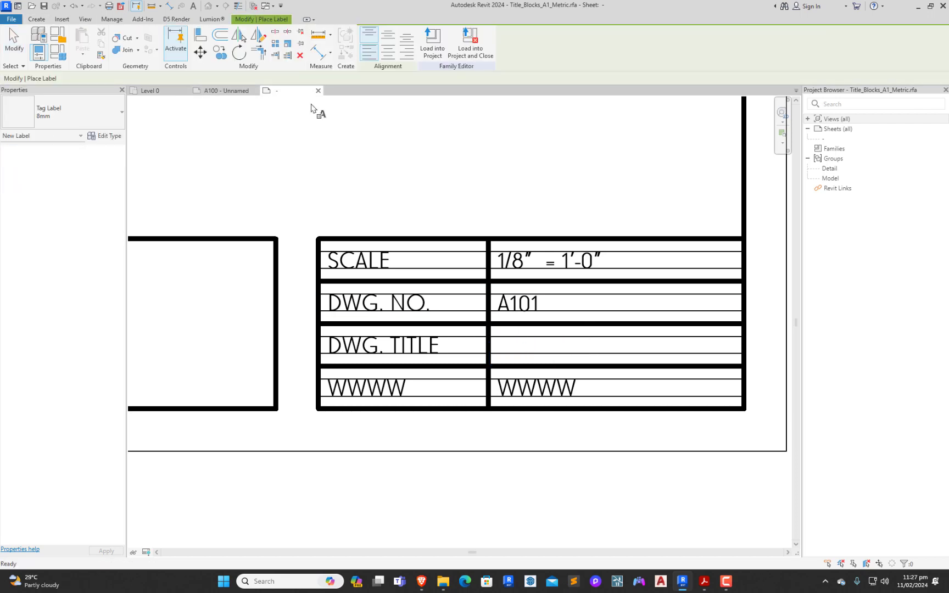
left_click(76, 109)
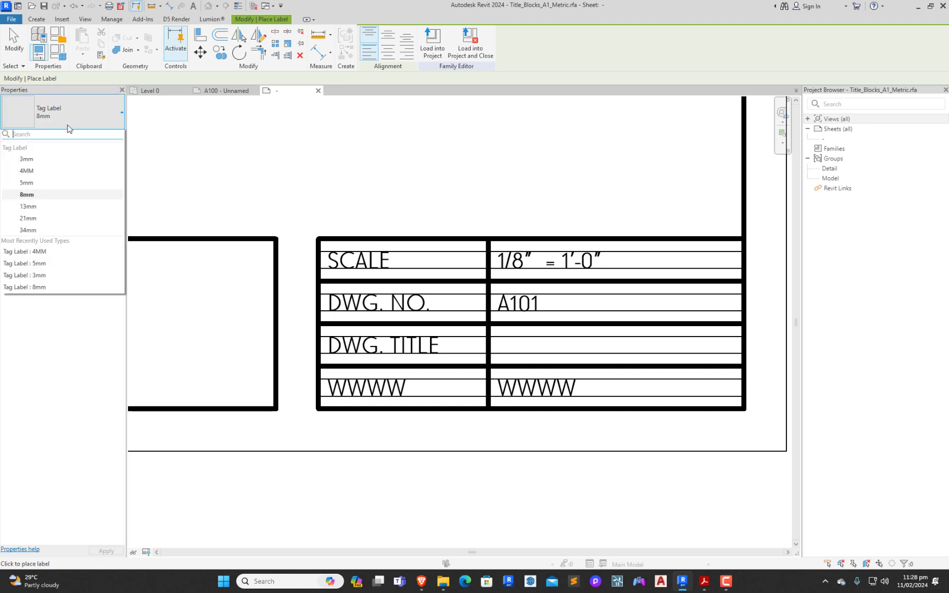
left_click(33, 174)
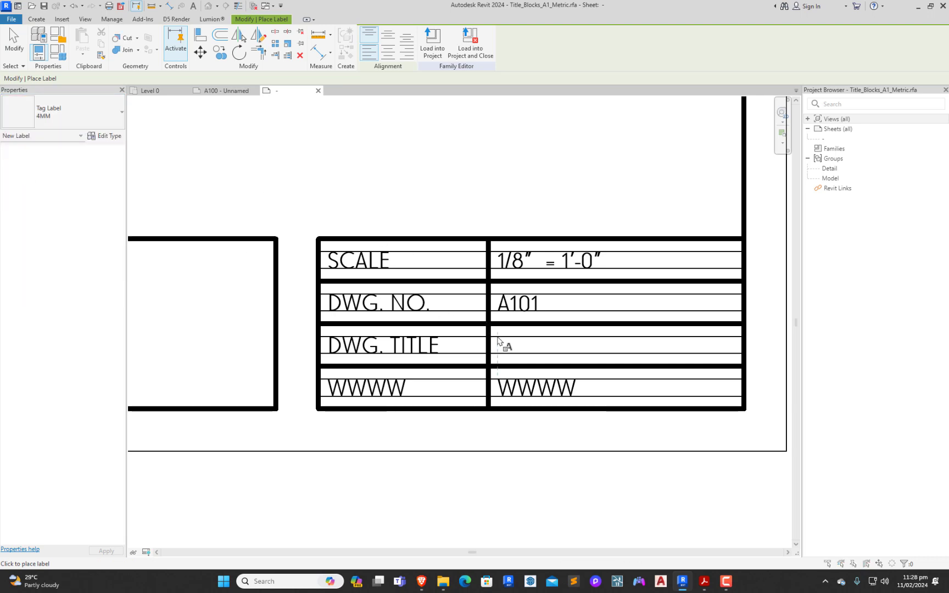
left_click(498, 341)
Step: Find the Sheet Name parameter among the available fields and assign it to the new DWG. TITLE label
scroll(317, 331, "down", 5)
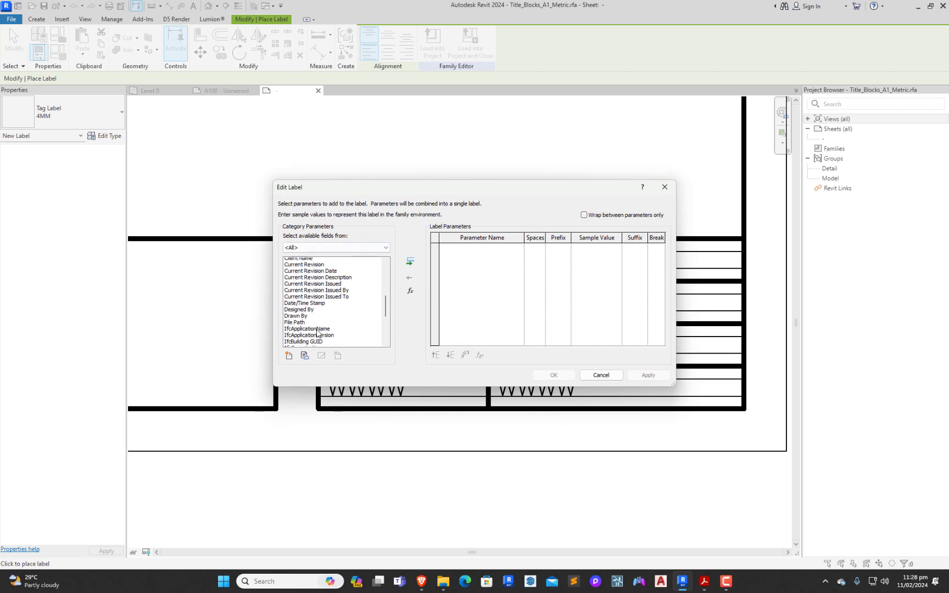
scroll(317, 331, "down", 6)
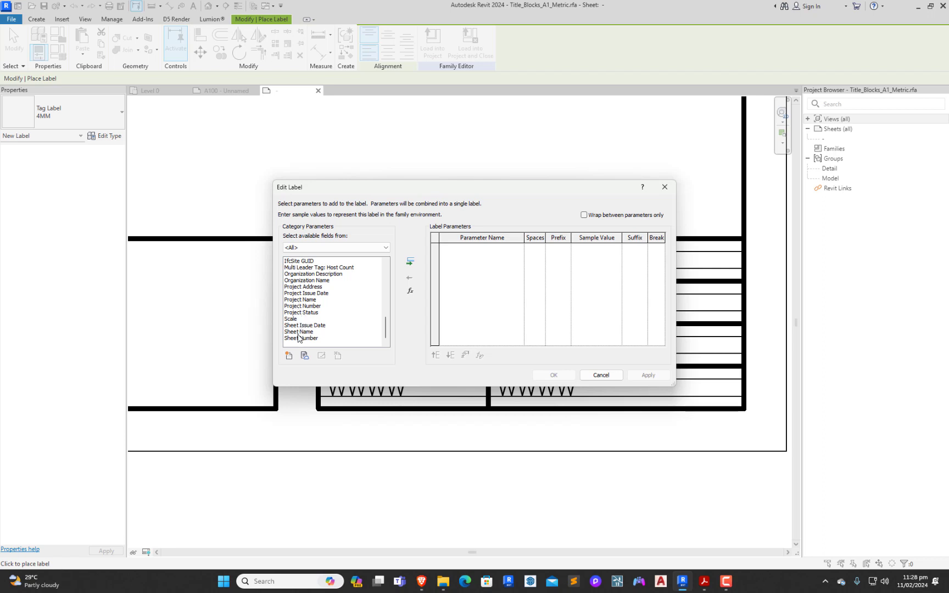
scroll(300, 338, "up", 1)
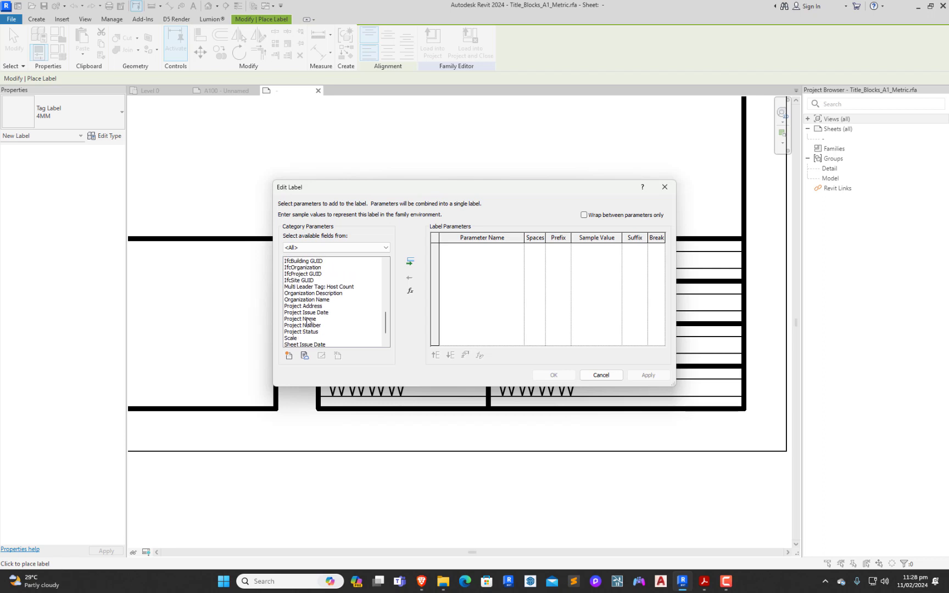
scroll(308, 321, "up", 1)
scroll(302, 316, "up", 3)
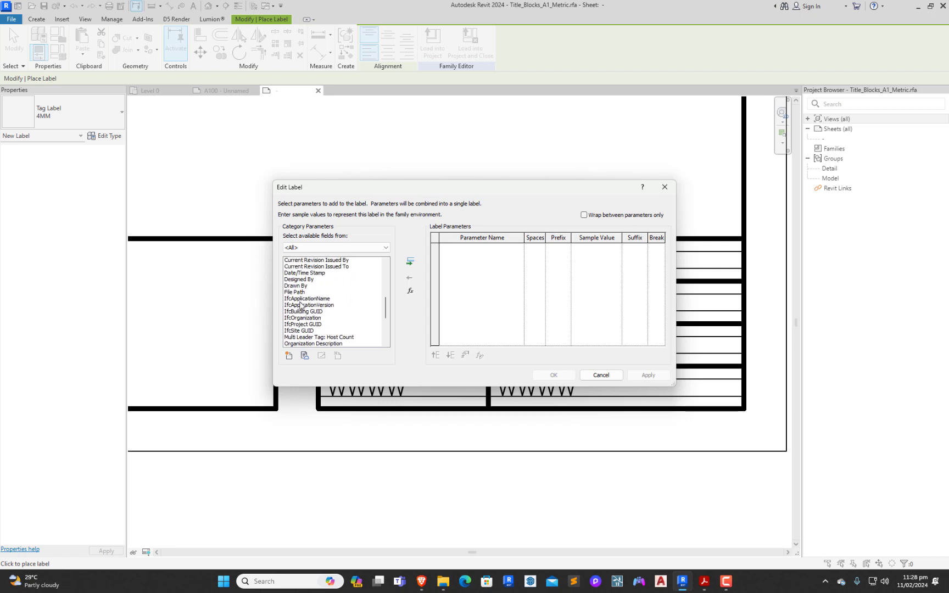
scroll(301, 302, "up", 3)
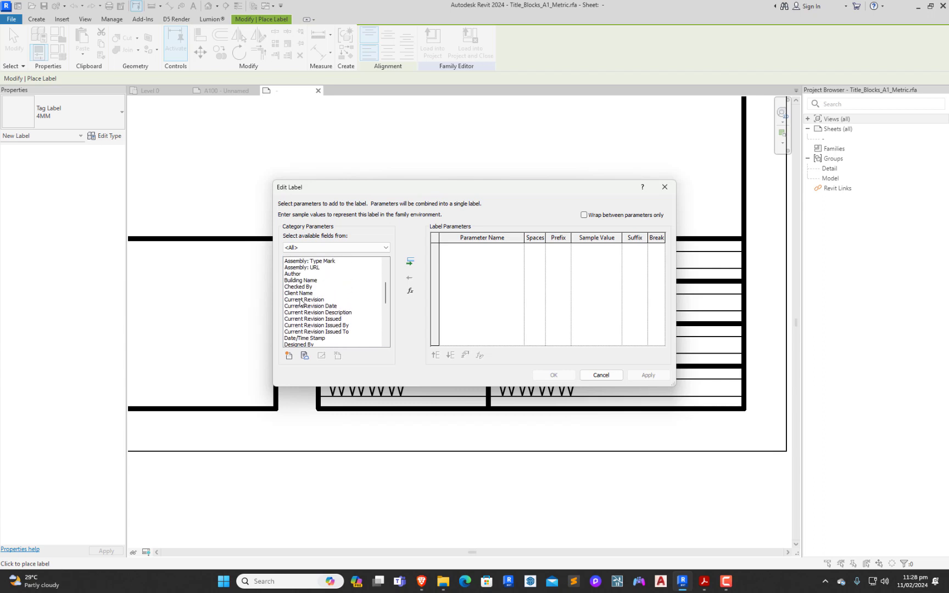
scroll(300, 302, "up", 2)
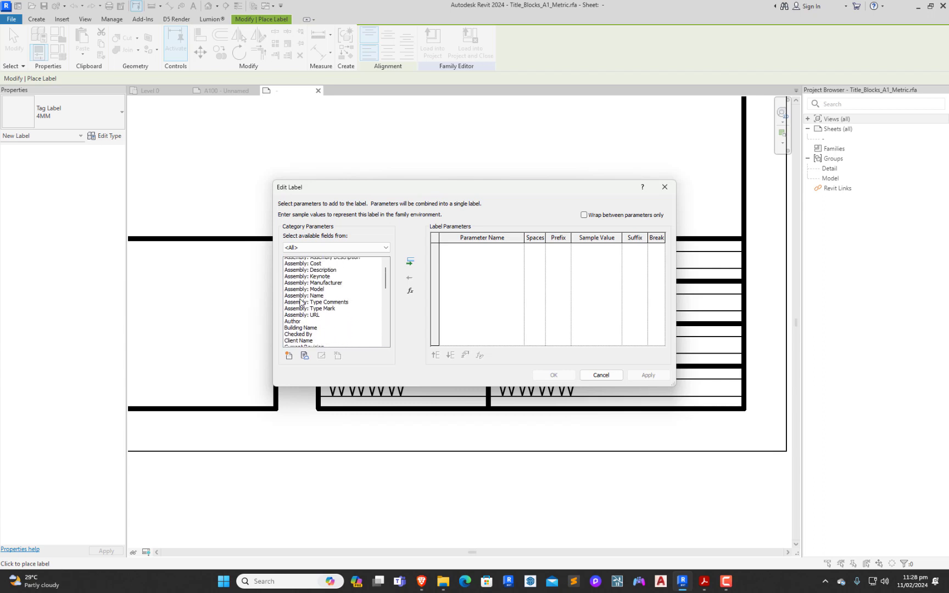
scroll(301, 301, "down", 4)
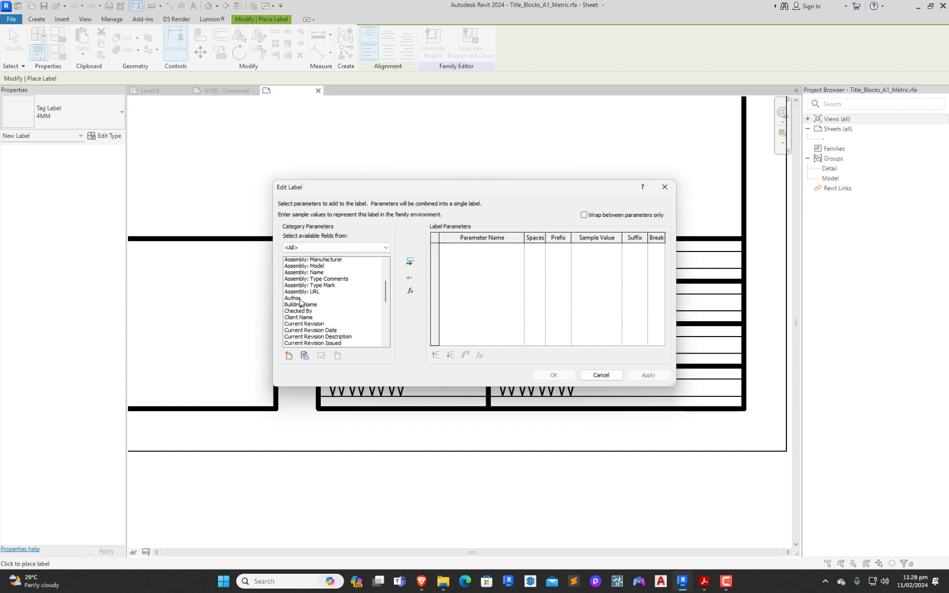
scroll(301, 303, "down", 1)
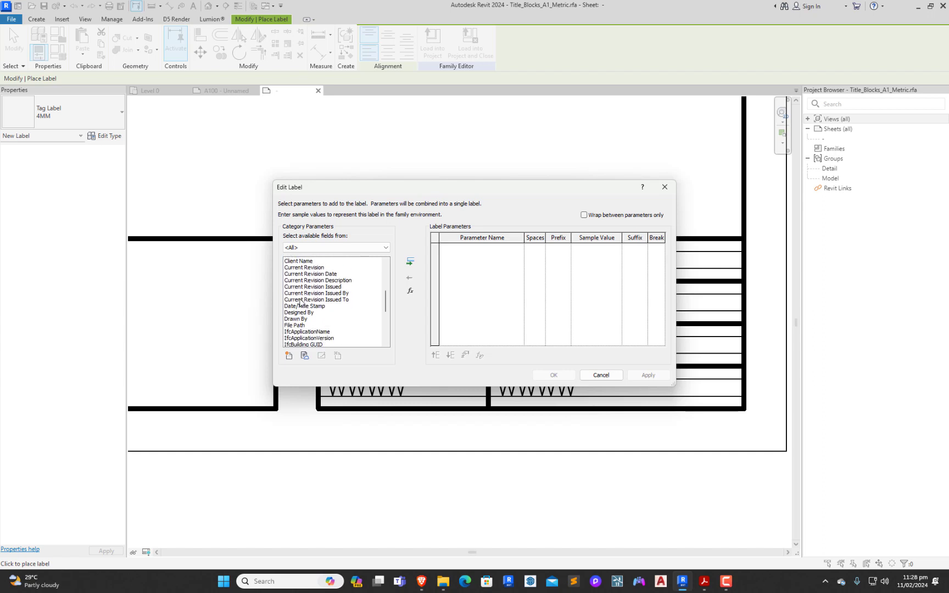
scroll(300, 302, "down", 2)
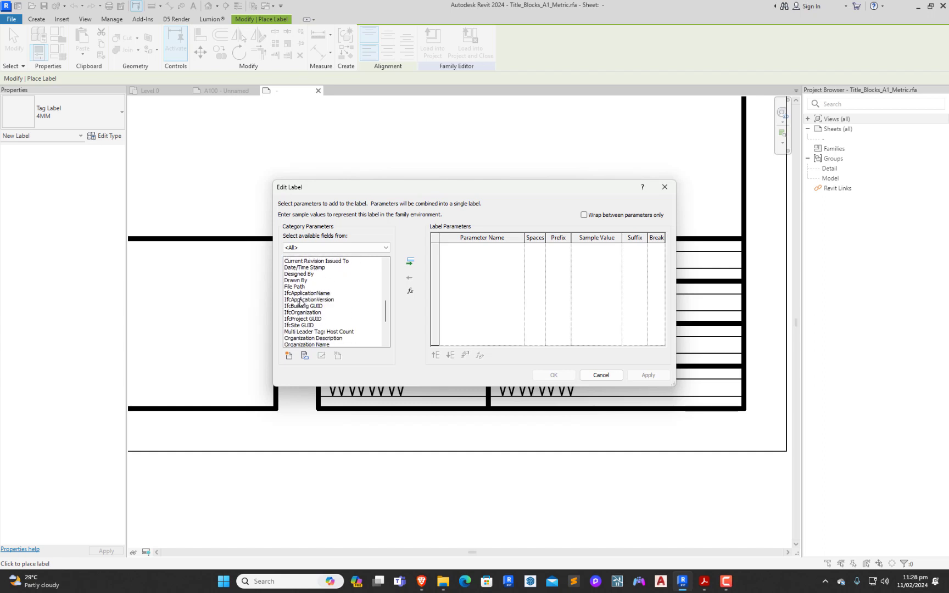
scroll(300, 301, "down", 1)
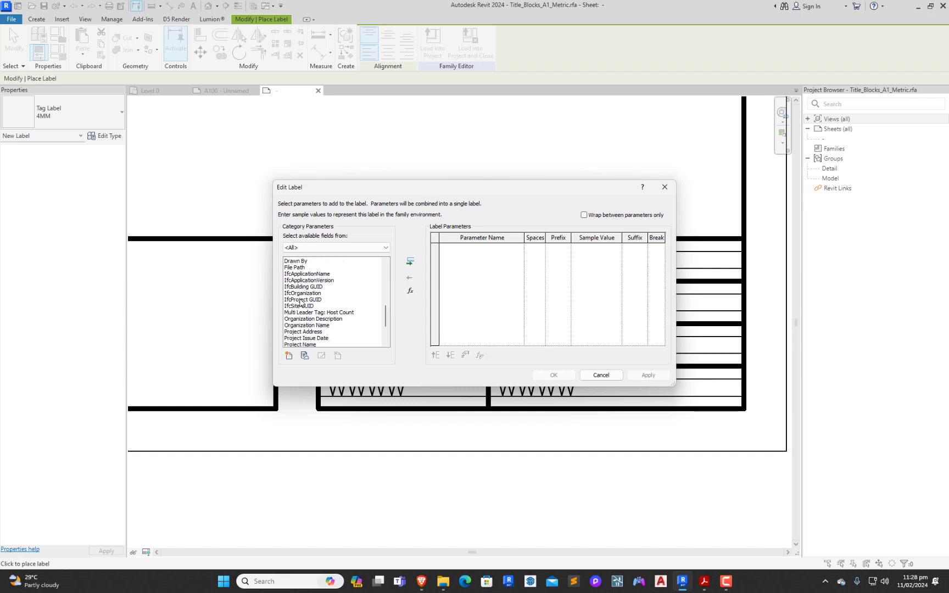
scroll(300, 302, "down", 2)
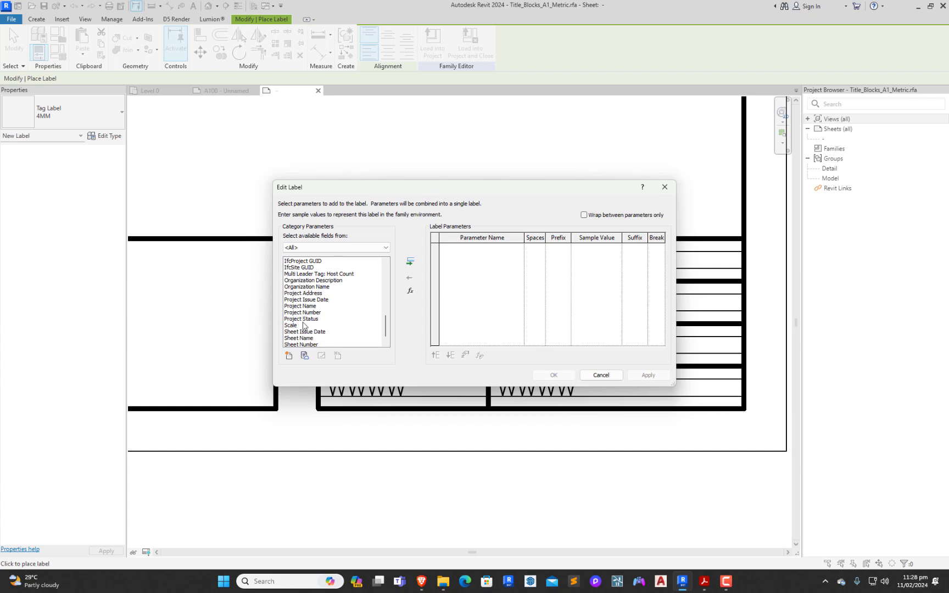
scroll(304, 327, "down", 1)
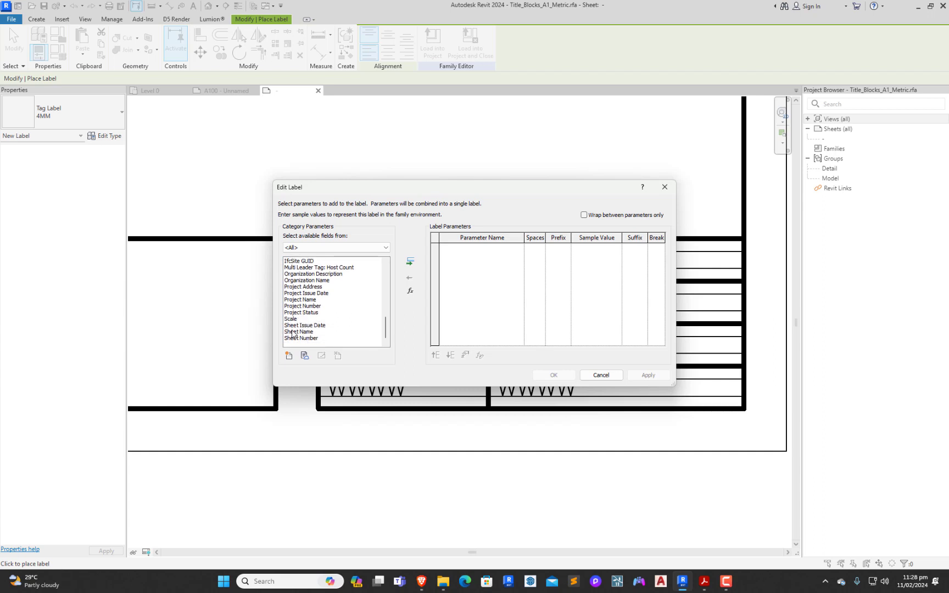
left_click(303, 332)
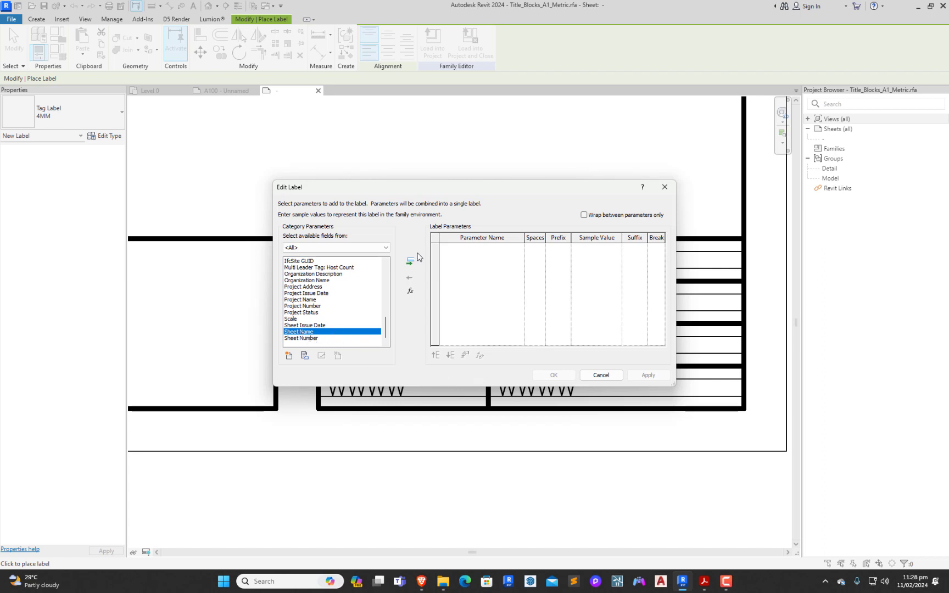
left_click(409, 268)
left_click(554, 375)
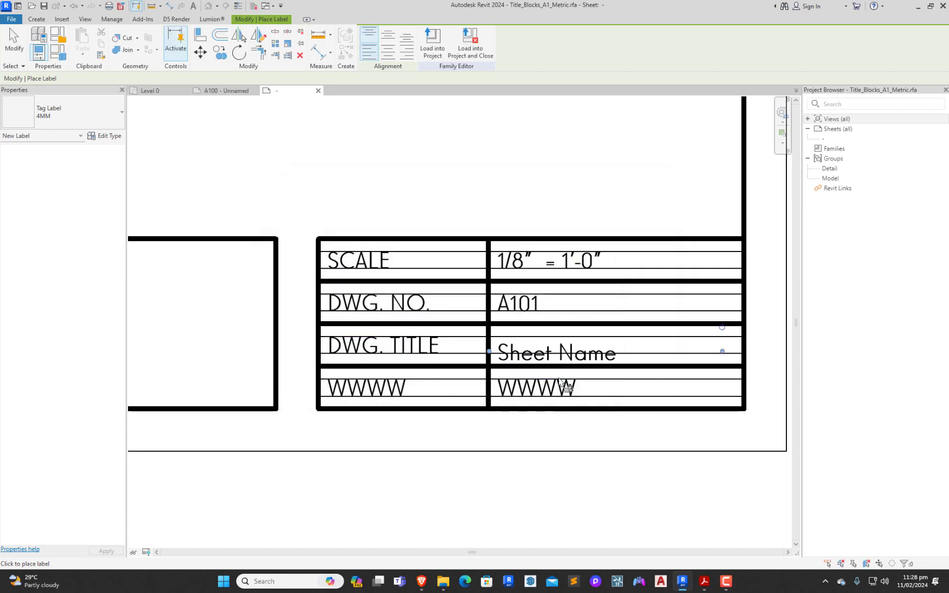
key("Escape")
Step: Nudge the Sheet Name label up between the guide lines of the DWG. TITLE row
left_click(524, 355)
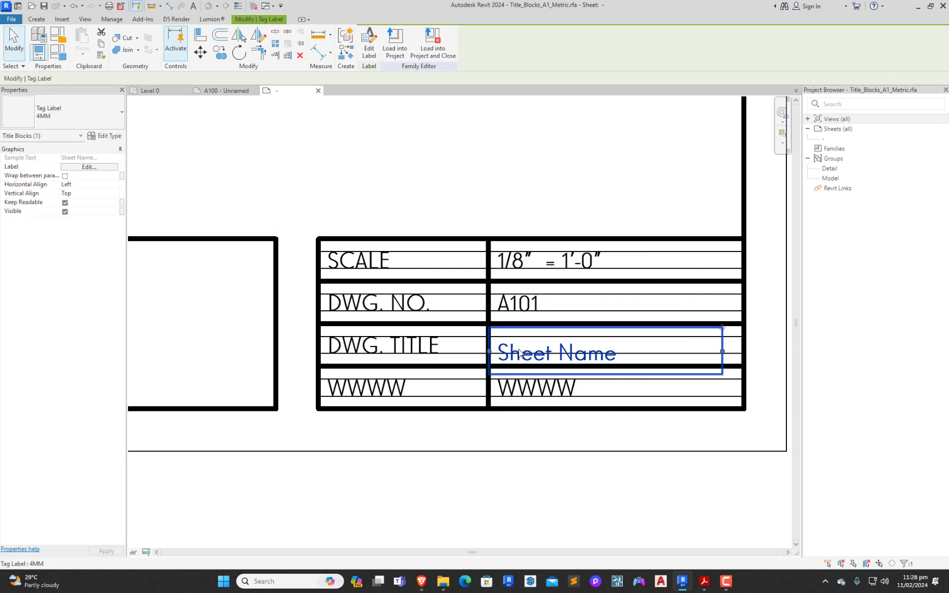
scroll(516, 354, "up", 3)
key("Up")
key("Up")
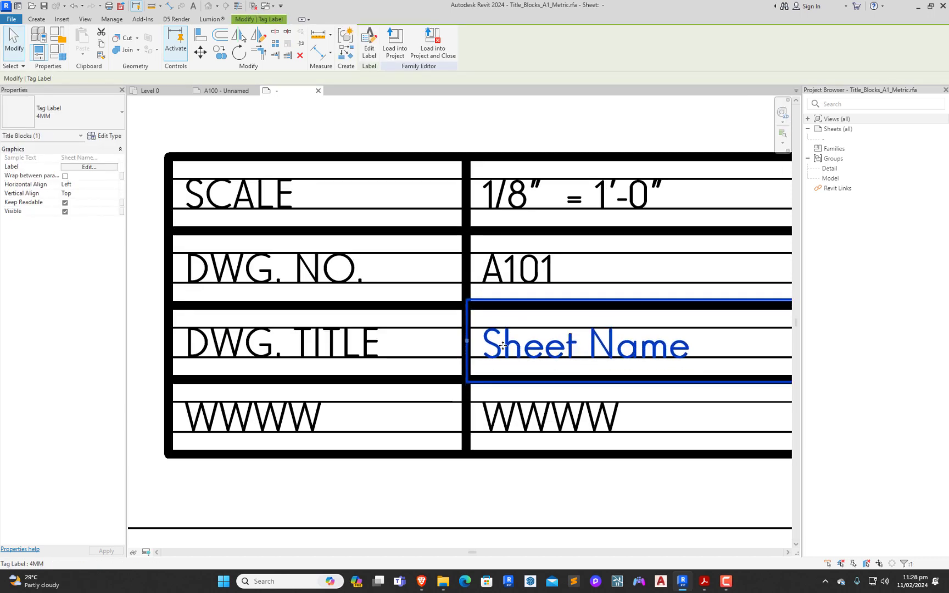
scroll(490, 338, "down", 3)
left_click(502, 227)
Step: Replace the WWWW placeholder heading in the row below DWG. TITLE with DRAWN BY
left_click(398, 387)
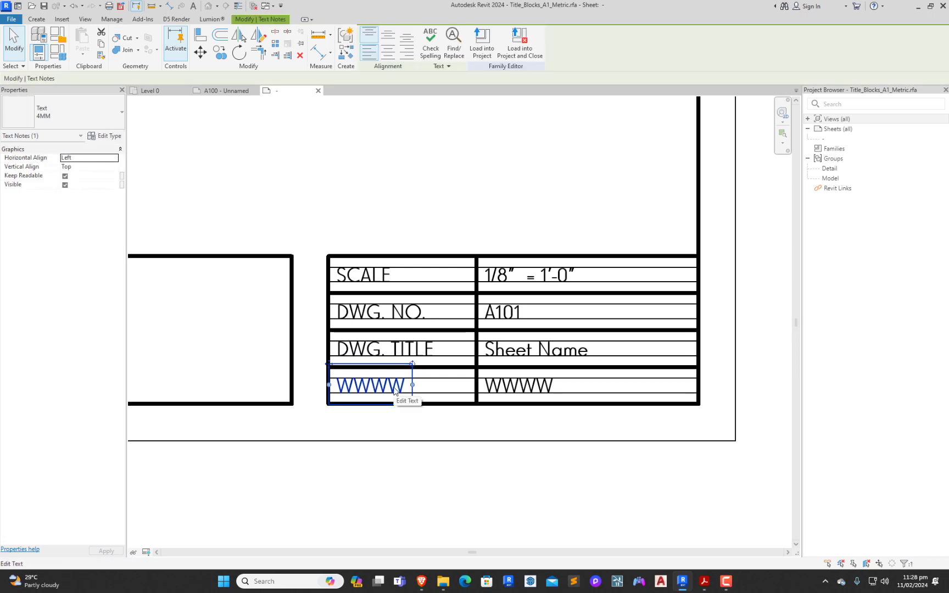
left_click(391, 389)
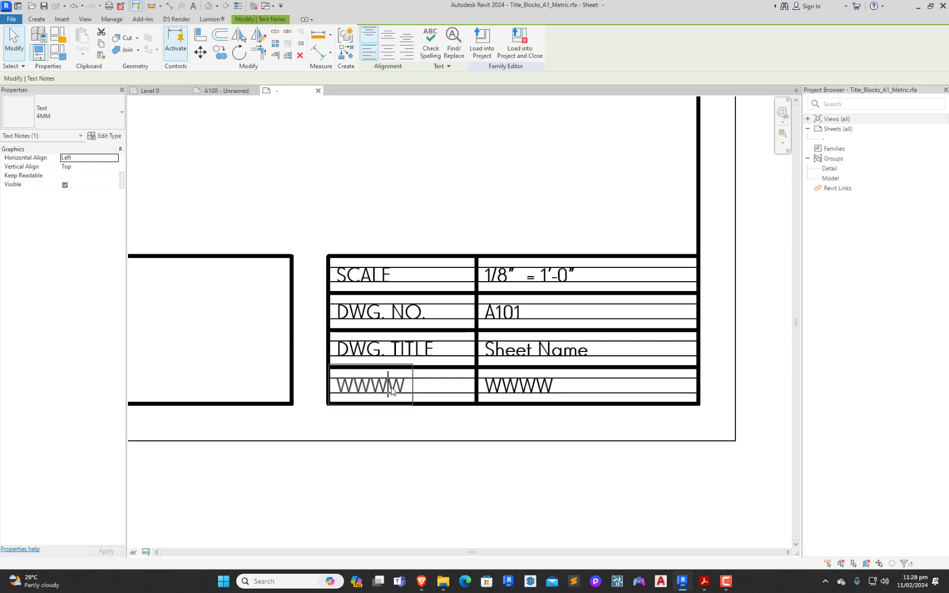
double_click(391, 388)
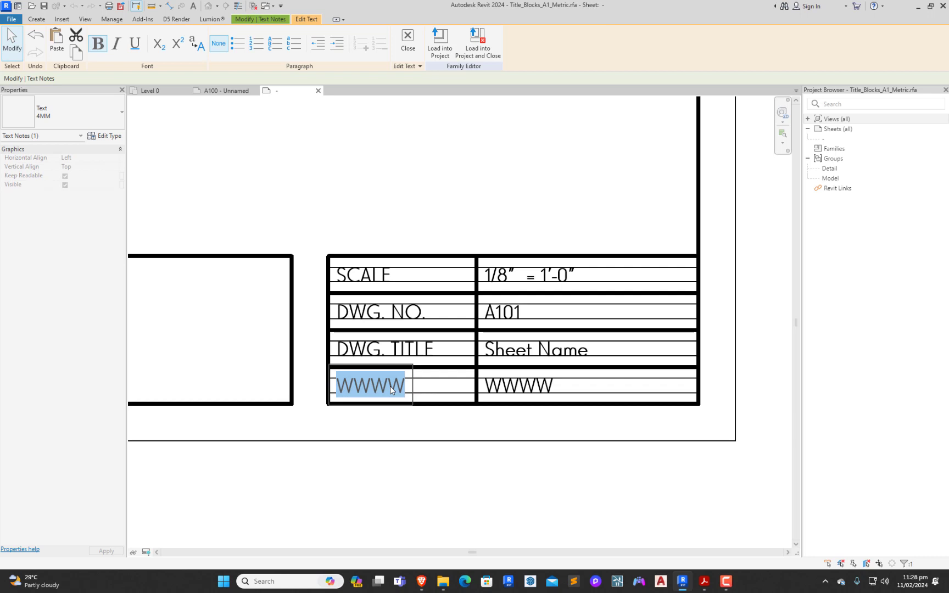
type("DRA")
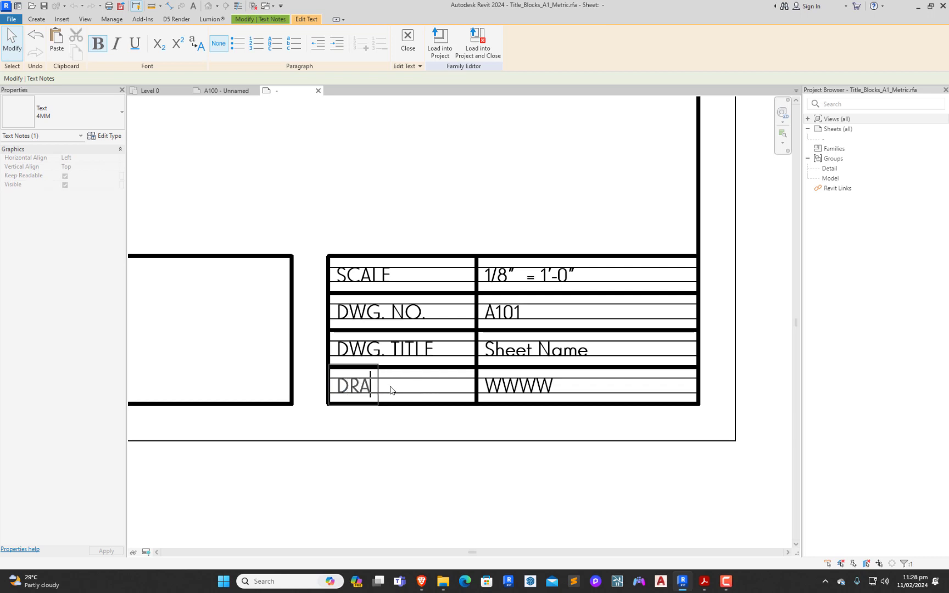
type("WN BY")
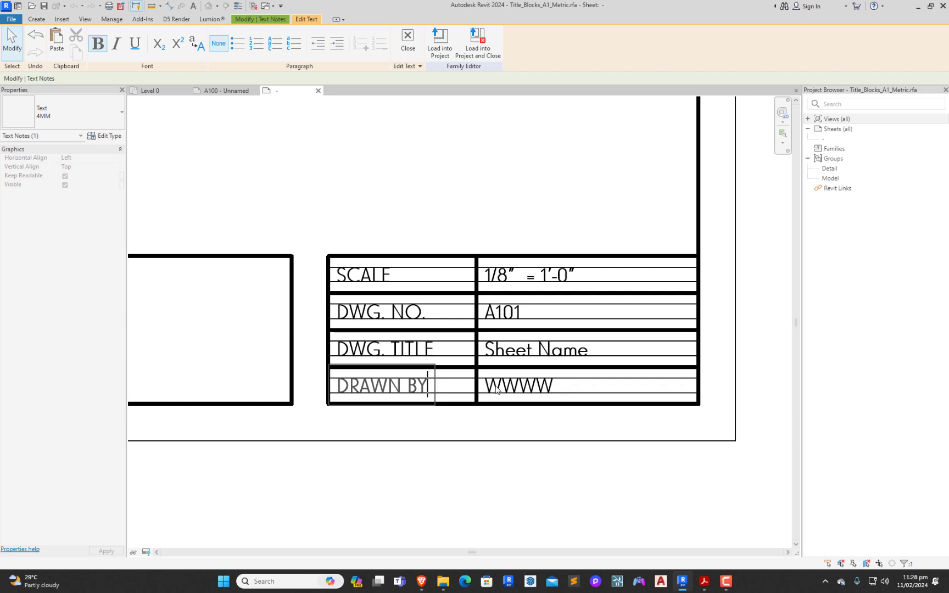
Step: Replace the DRAWN BY heading text with MENTOR and finish editing the text note
key("BackSpace")
key("BackSpace")
key("BackSpace")
key("BackSpace")
key("BackSpace")
key("BackSpace")
key("BackSpace")
key("BackSpace")
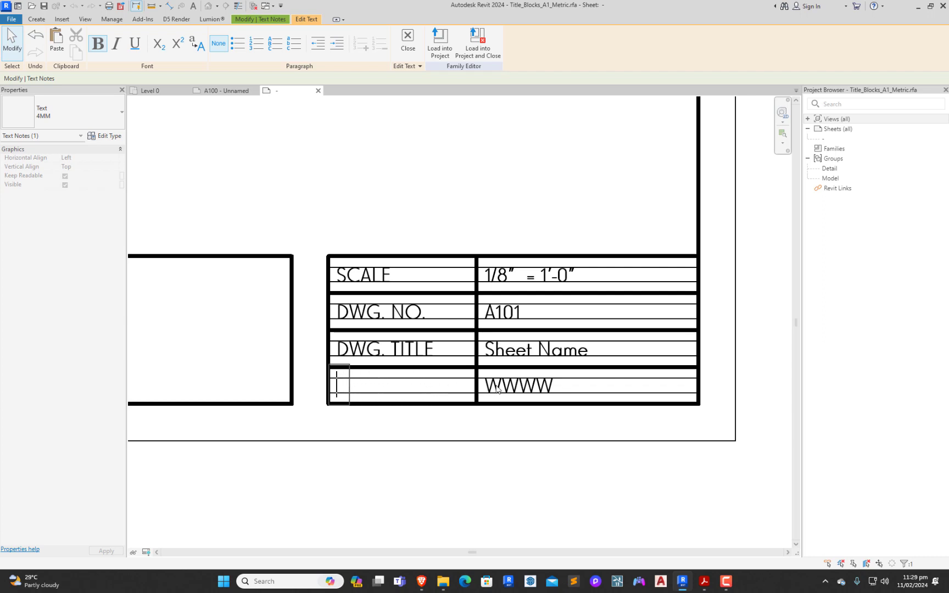
type("MENTO")
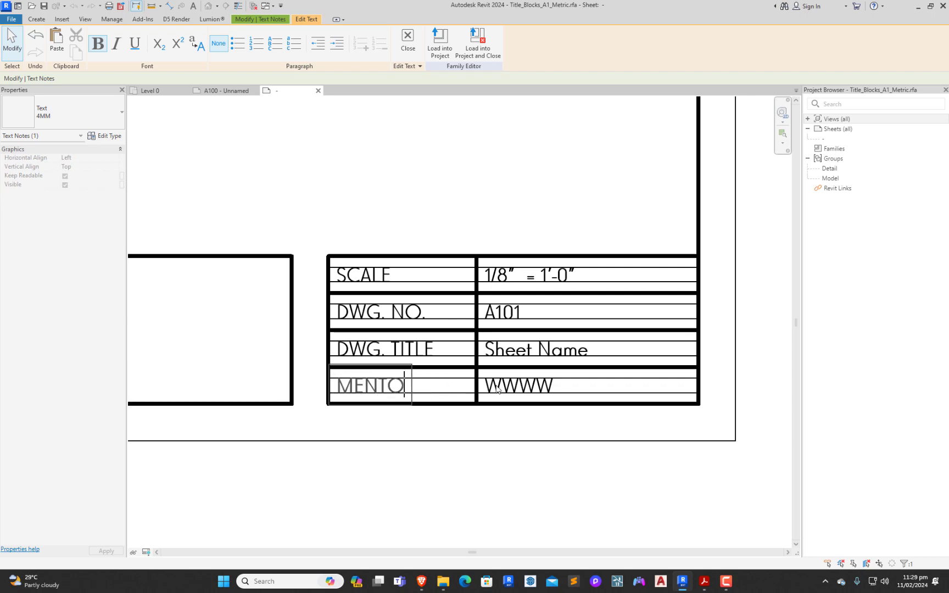
type("R")
left_click(484, 530)
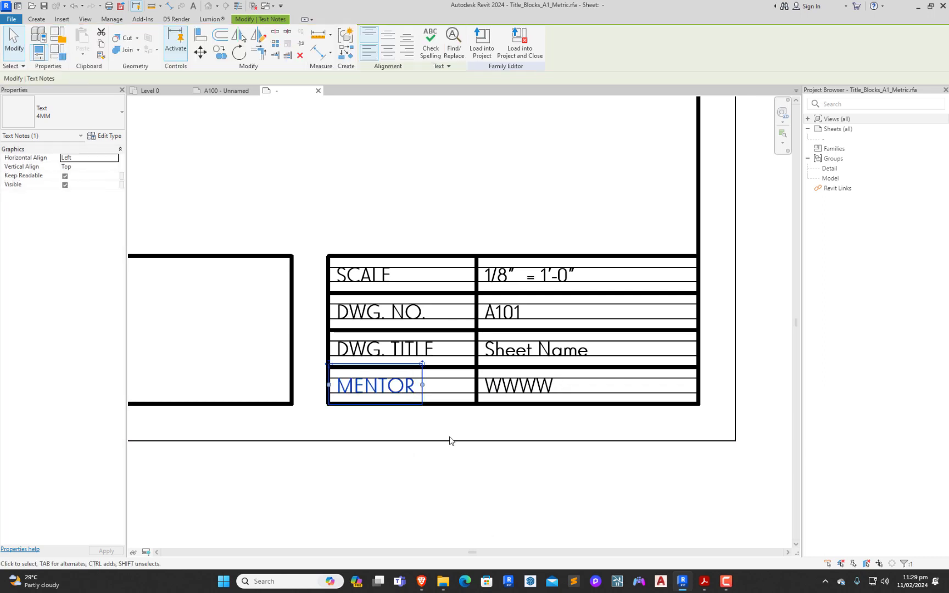
left_click(515, 457)
Step: Delete the WWWW placeholder in the value cell beside MENTOR and start a new 4MM label there
left_click(522, 389)
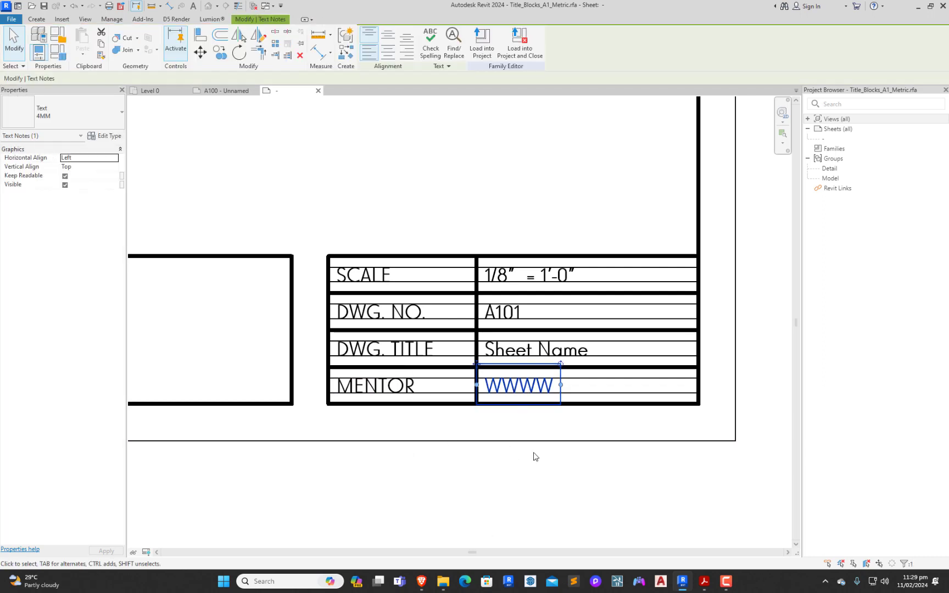
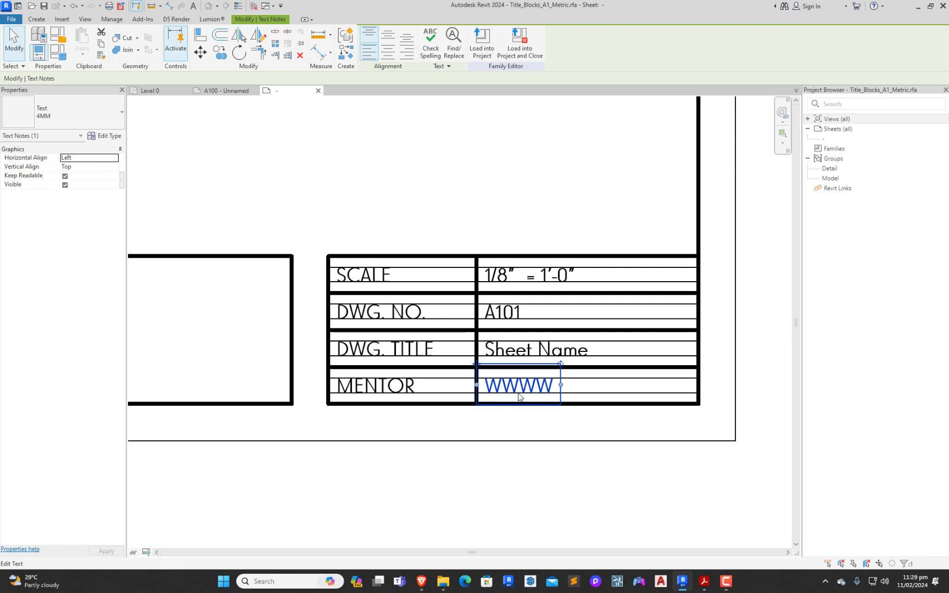
key("Delete")
left_click(38, 22)
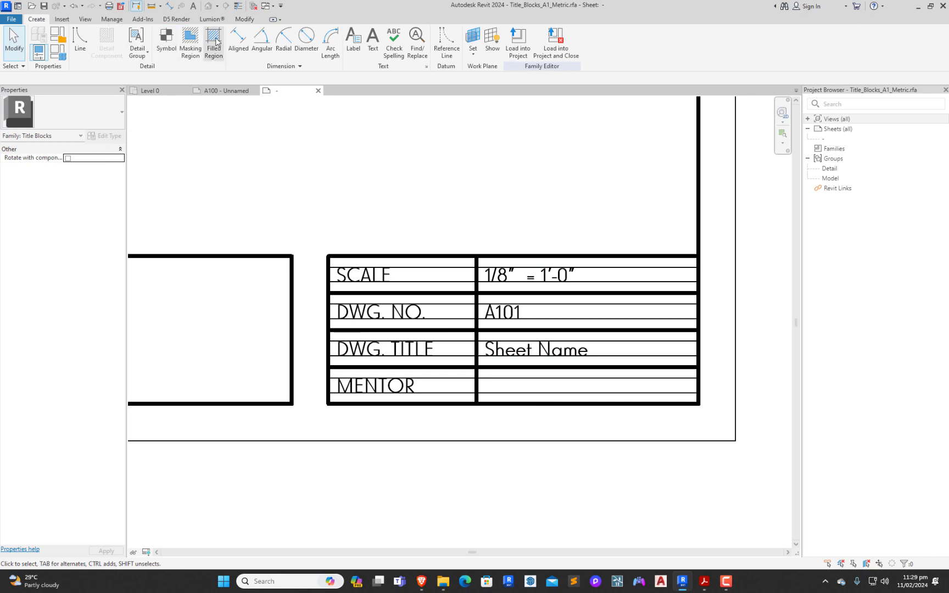
left_click(354, 45)
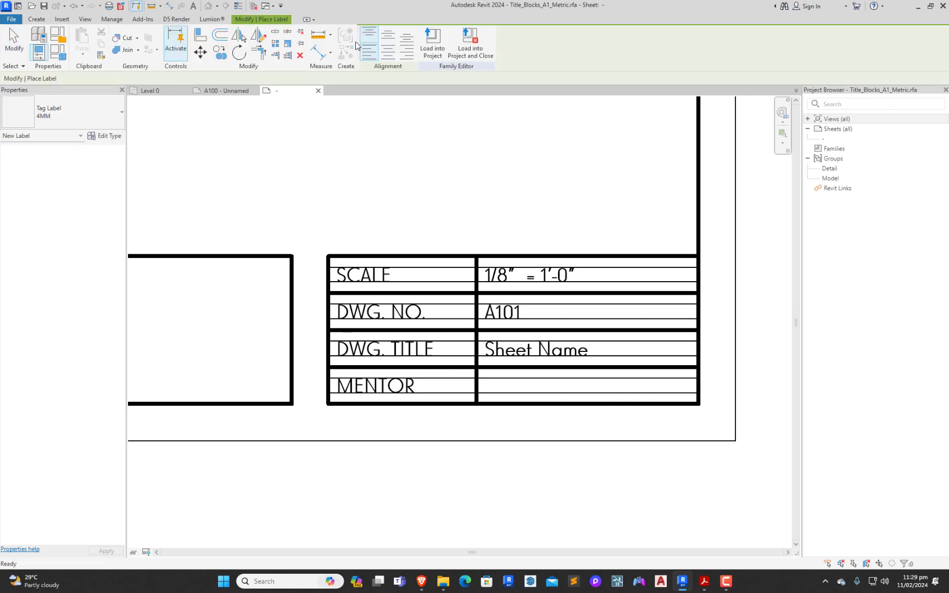
left_click(484, 383)
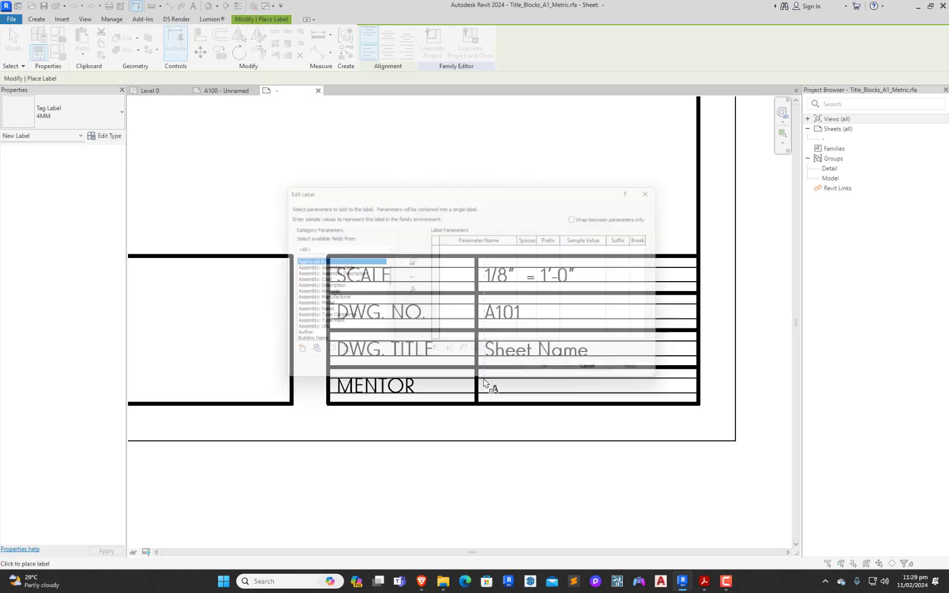
Step: Find the Checked By parameter among the available fields and assign it to the new MENTOR label
scroll(322, 311, "down", 6)
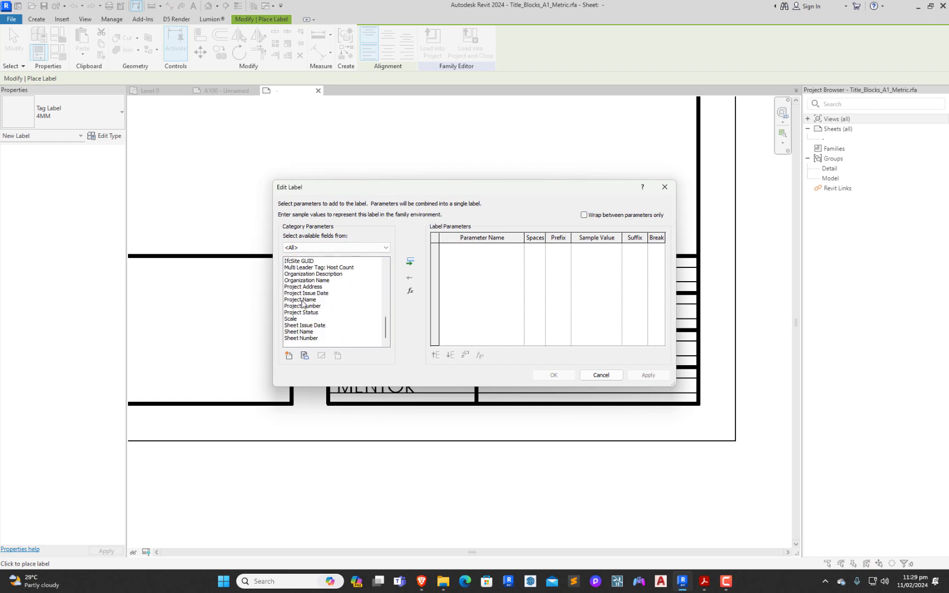
scroll(301, 302, "up", 4)
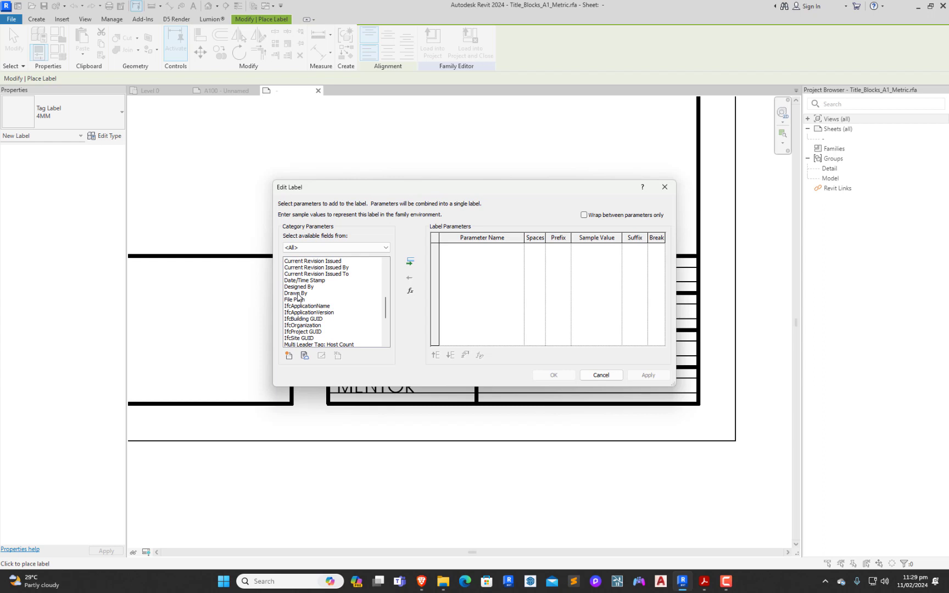
scroll(299, 299, "up", 1)
scroll(298, 324, "up", 1)
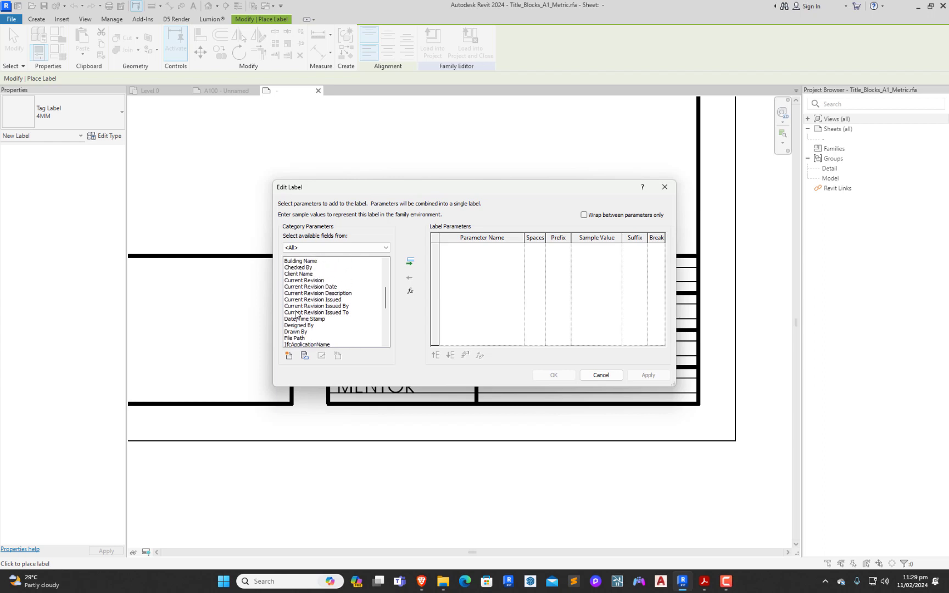
left_click(299, 267)
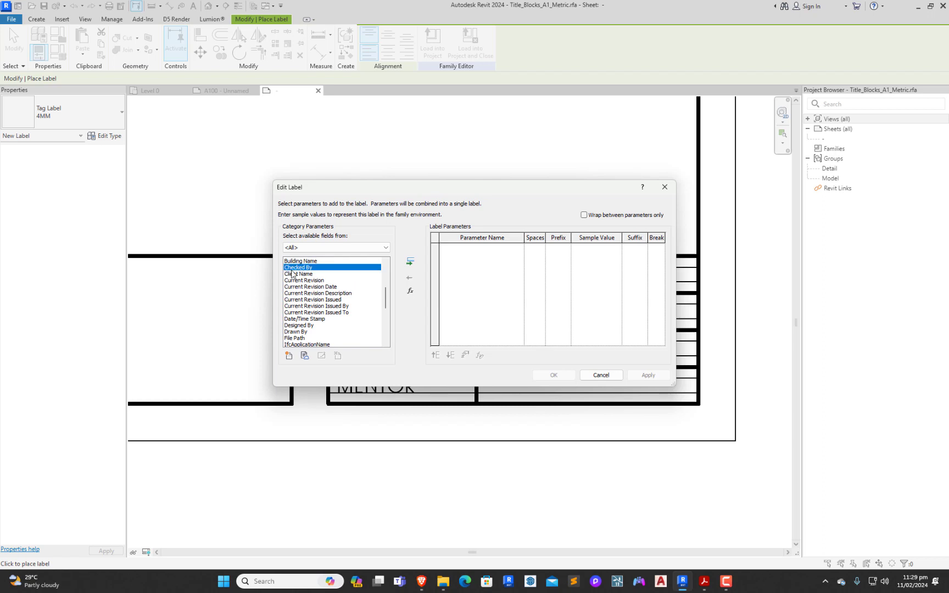
left_click(410, 262)
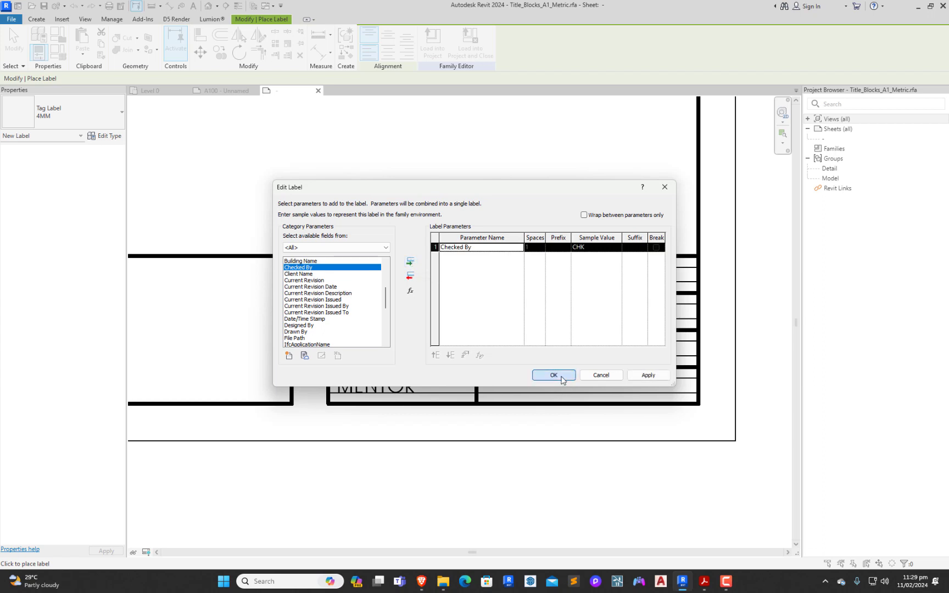
left_click(554, 375)
key("Escape")
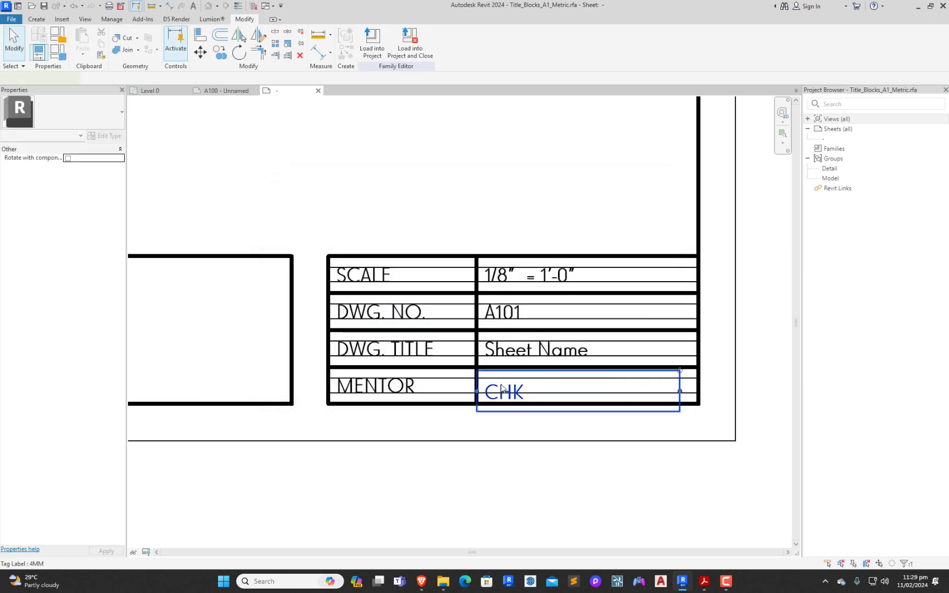
Step: Nudge the Checked By label up between the guide lines of the MENTOR row
left_click(502, 388)
scroll(502, 387, "up", 2)
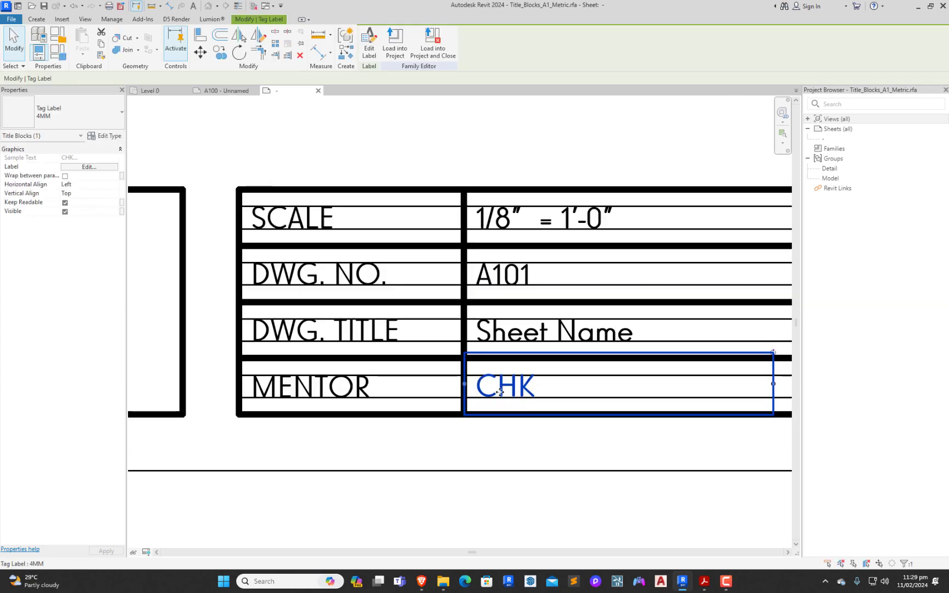
scroll(499, 403, "up", 2)
left_click(483, 432)
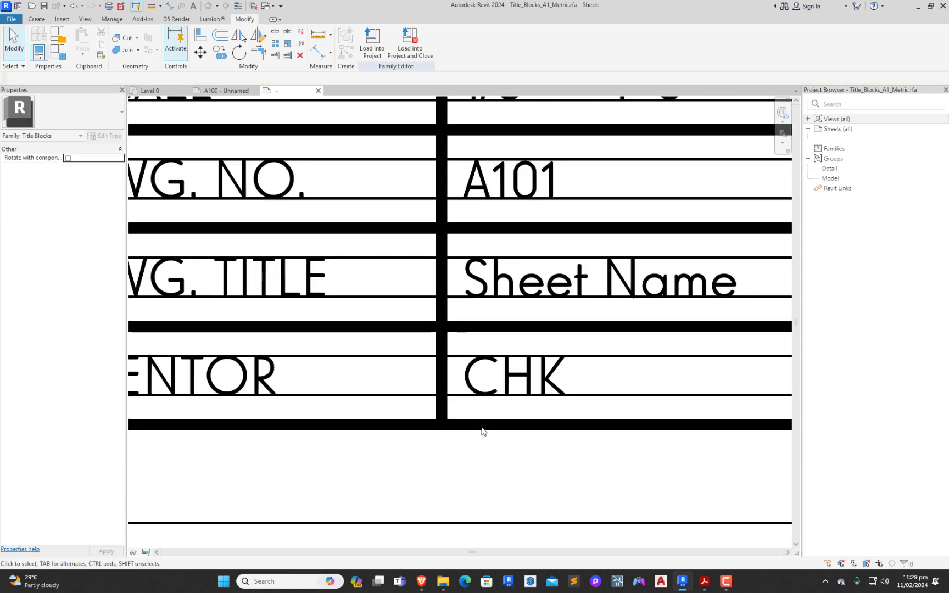
Step: Start a new 4MM label inside the empty box between the two title block tables
scroll(483, 432, "down", 5)
scroll(241, 401, "up", 2)
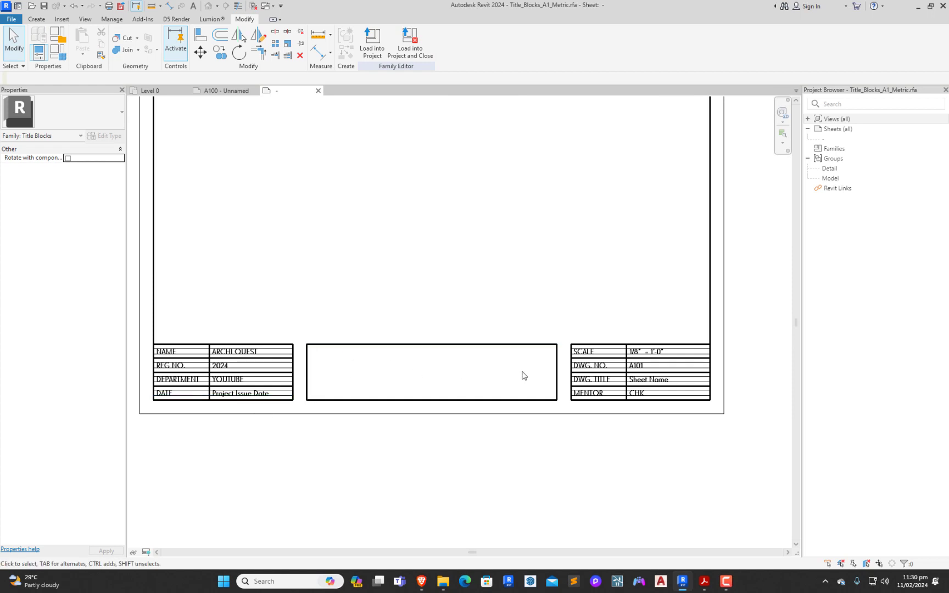
left_click(36, 19)
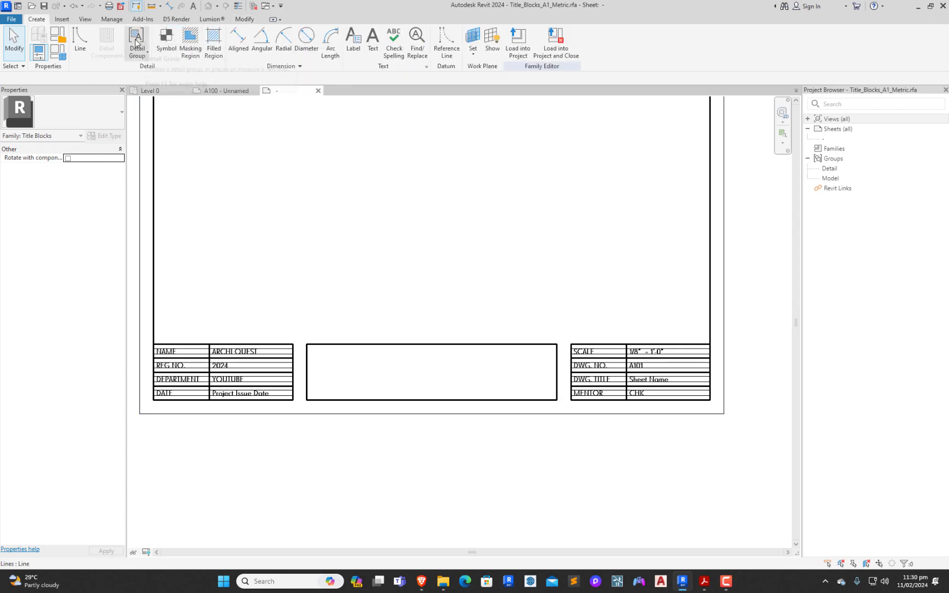
left_click(353, 38)
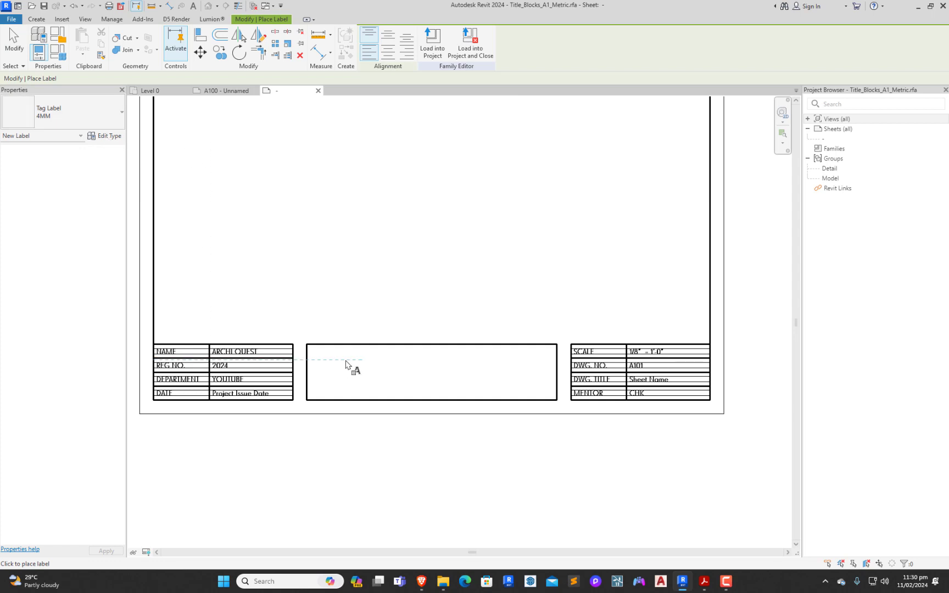
left_click(313, 367)
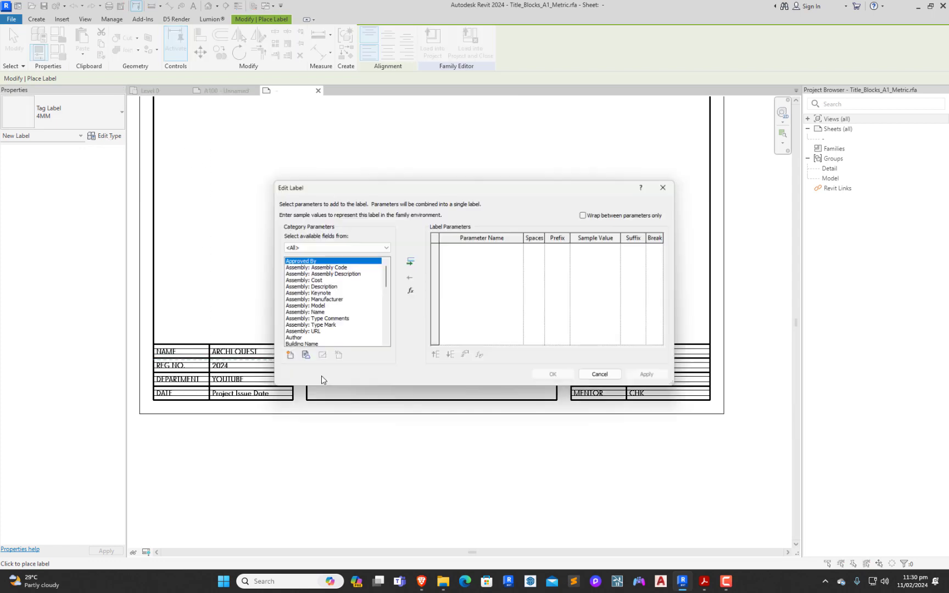
Step: Assign the Project Name parameter to the new label in the central box and select the placed label
scroll(306, 281, "down", 15)
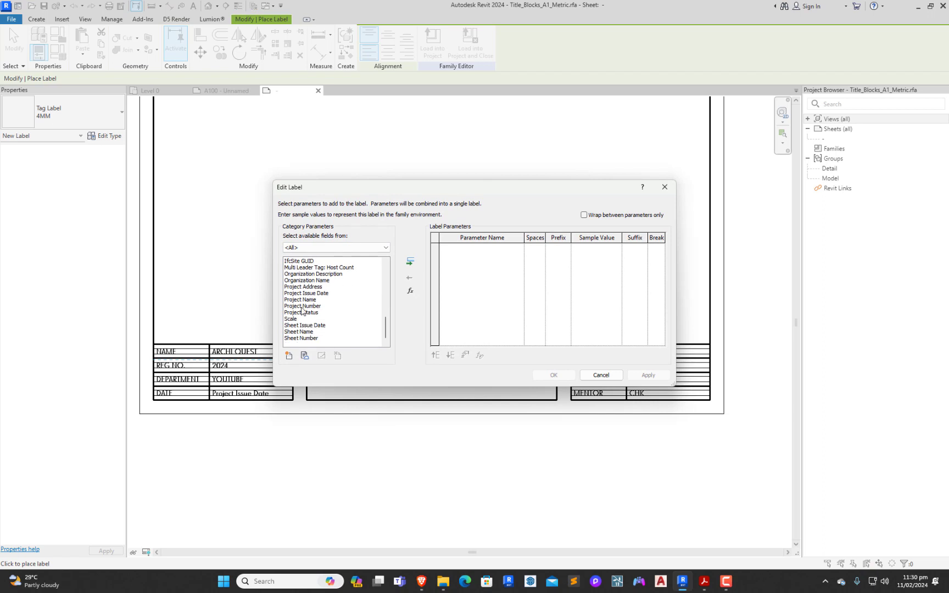
left_click(301, 301)
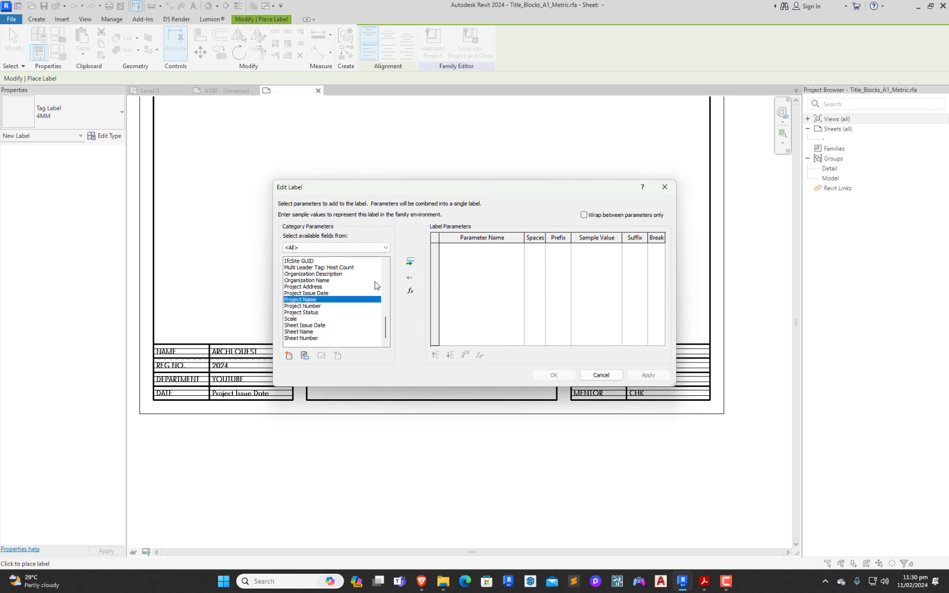
left_click(411, 263)
left_click(552, 376)
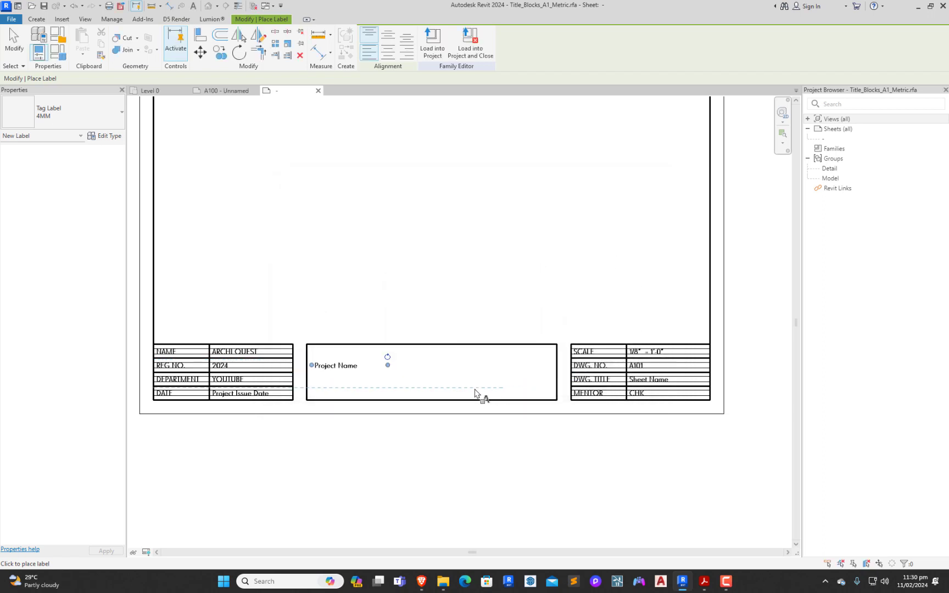
key("Escape")
key("Escape")
left_click(348, 371)
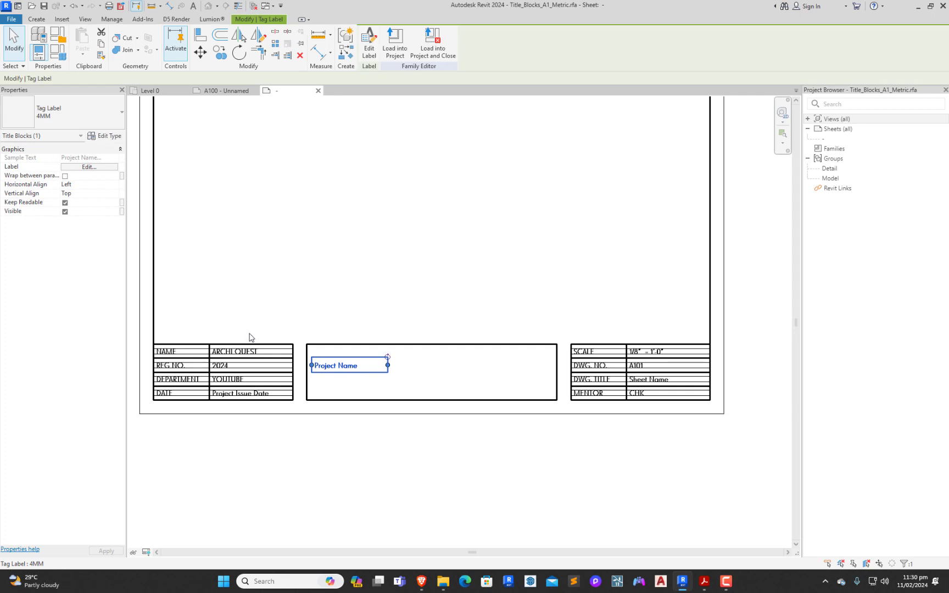
left_click(106, 137)
left_click(237, 185)
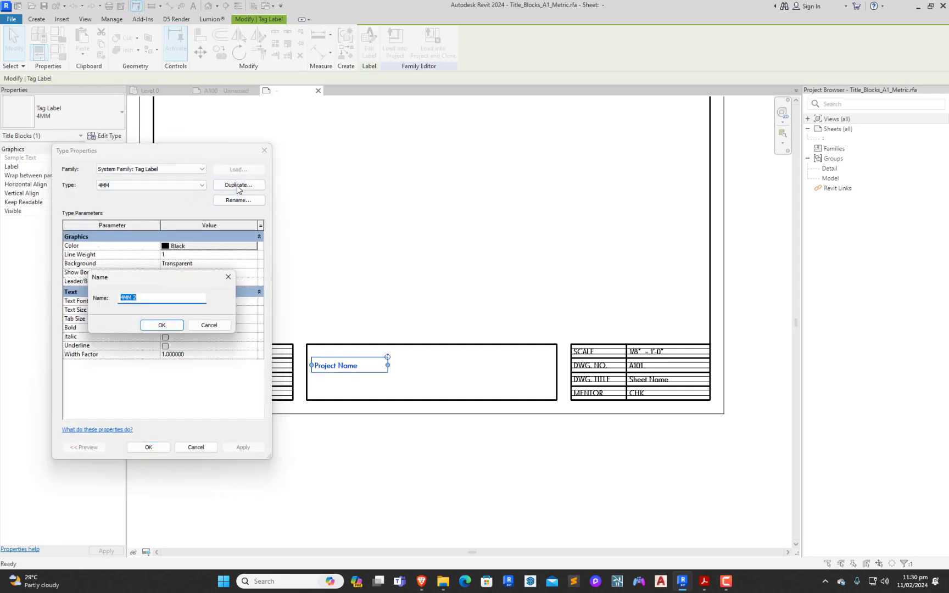
left_click(228, 277)
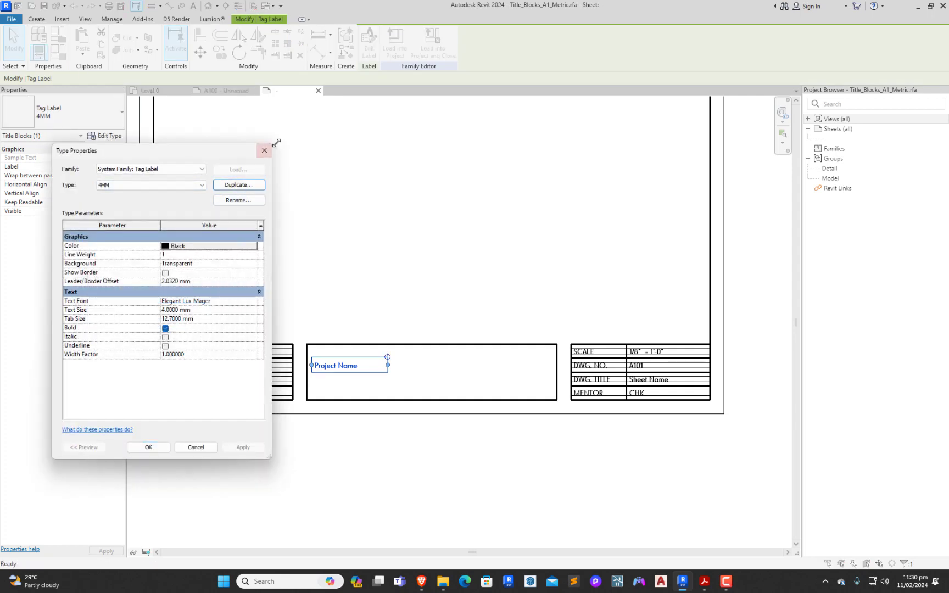
left_click(264, 150)
Step: Switch the Project Name label to the 8mm type and set that type to bold Elegant Lux Mager
left_click(77, 113)
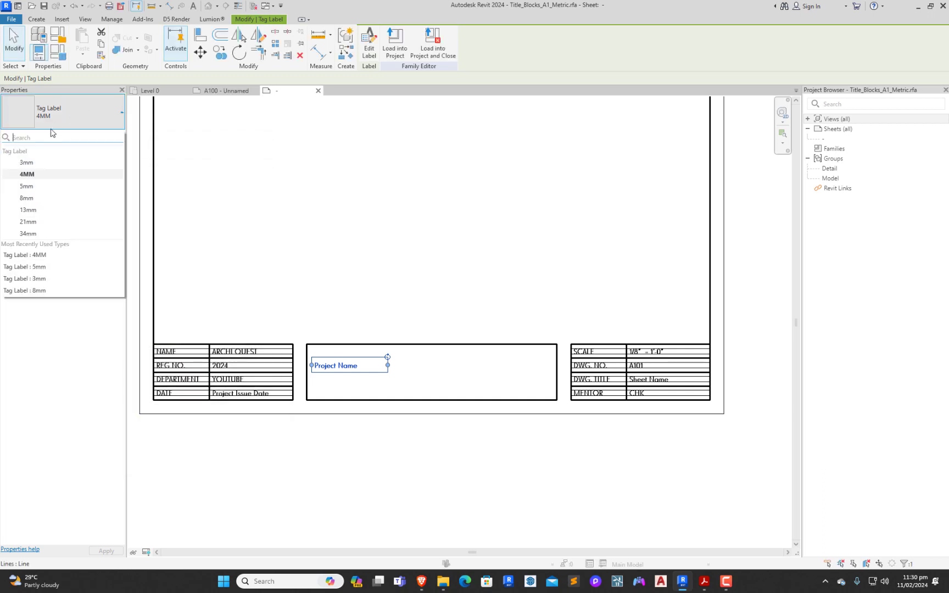
left_click(50, 198)
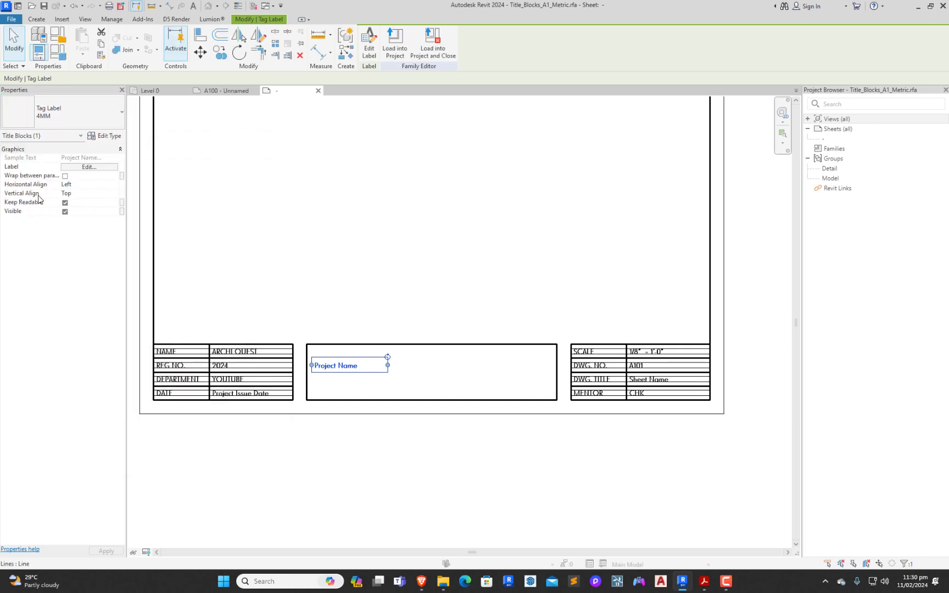
left_click(105, 136)
left_click(255, 303)
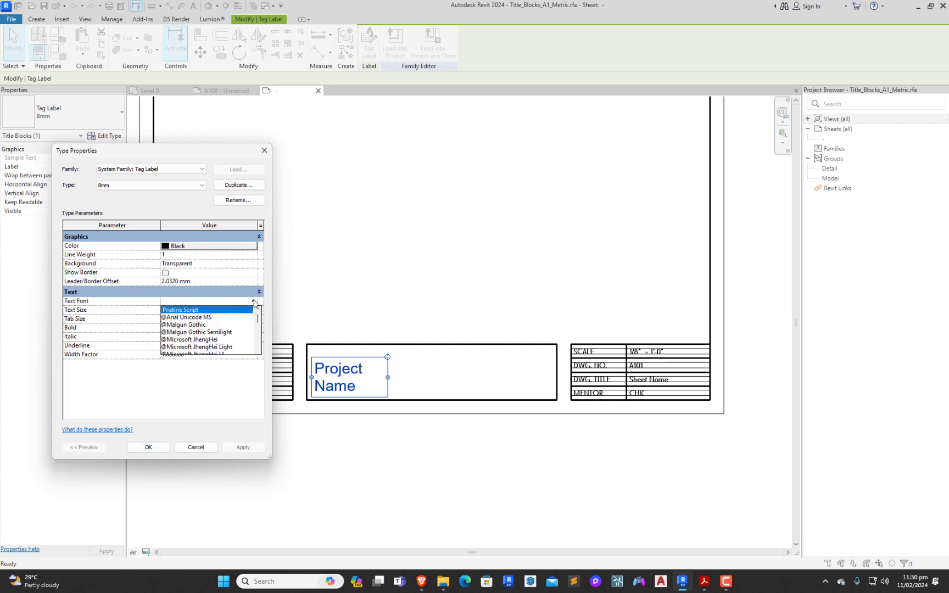
type("electrical")
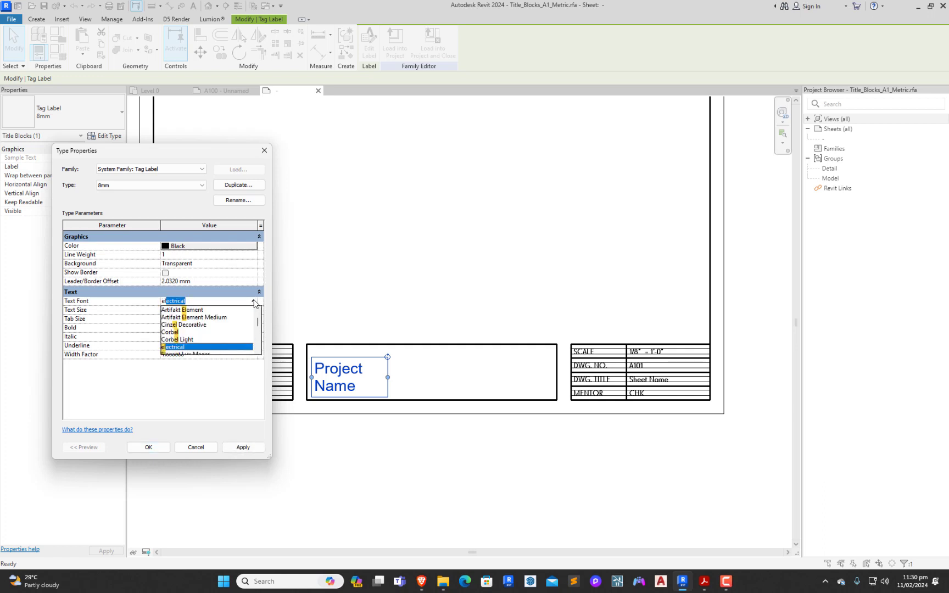
left_click(195, 336)
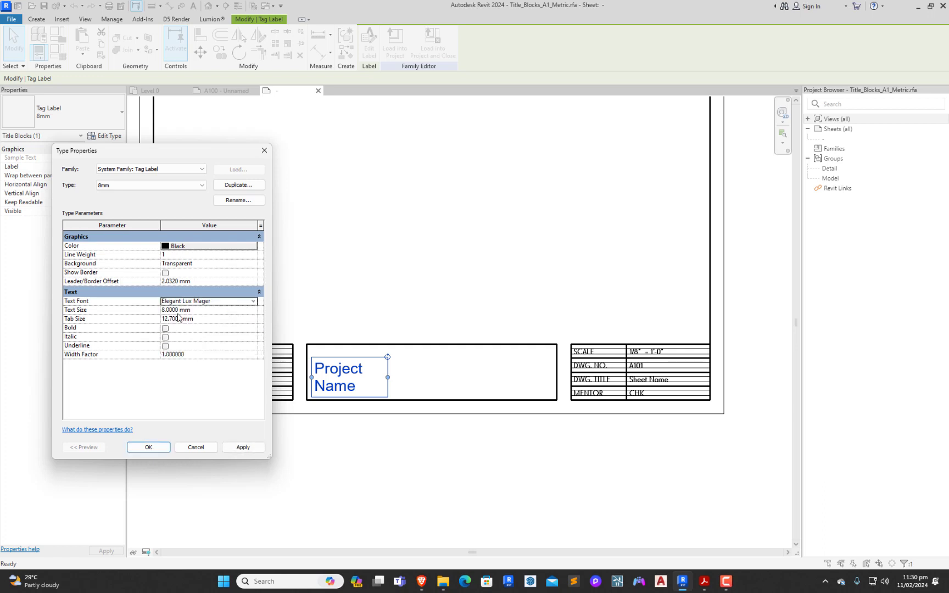
left_click(165, 328)
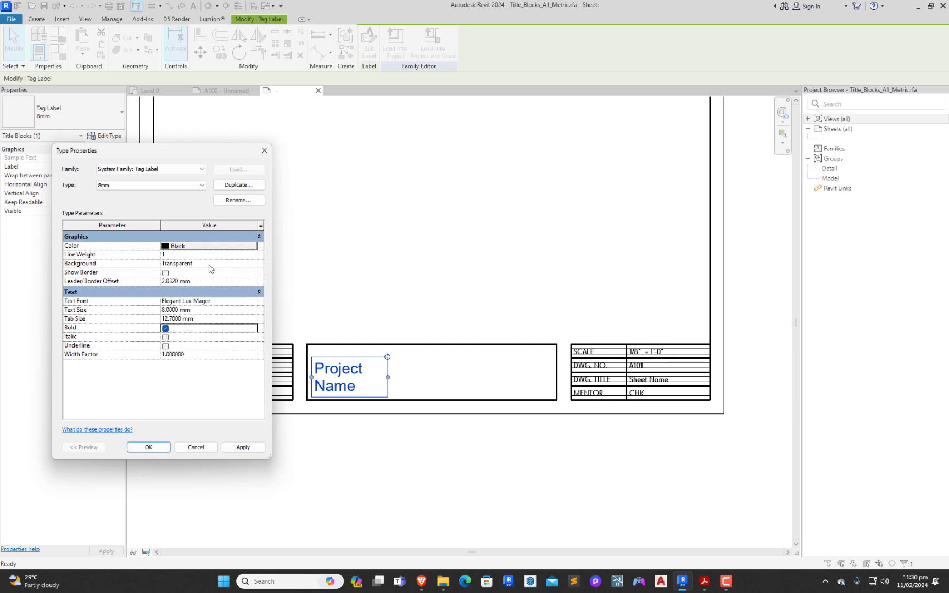
left_click(149, 447)
Step: Widen the Project Name label across the central box and set its 8mm type's font to Tw Cen MT
left_click_drag(389, 379, 550, 378)
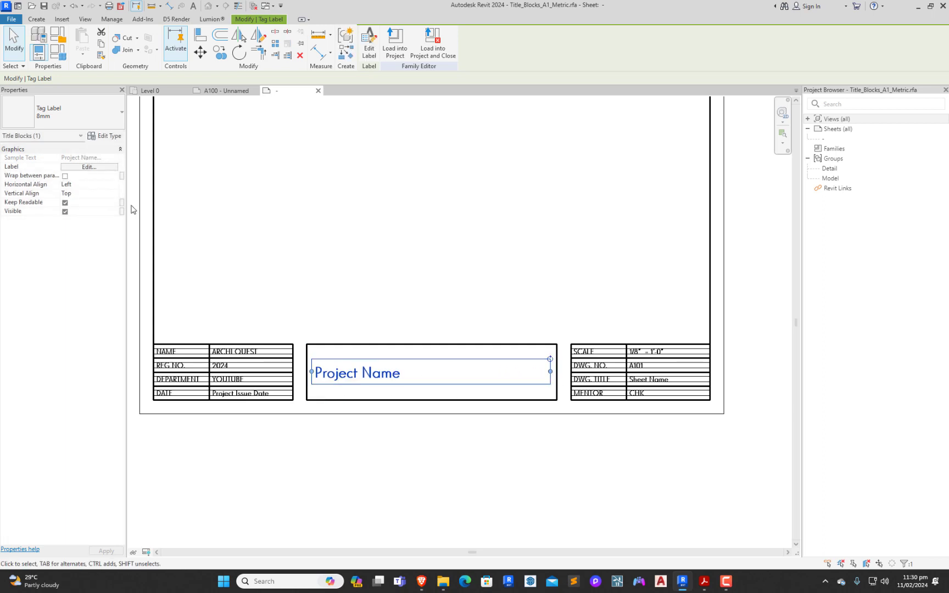
left_click(104, 136)
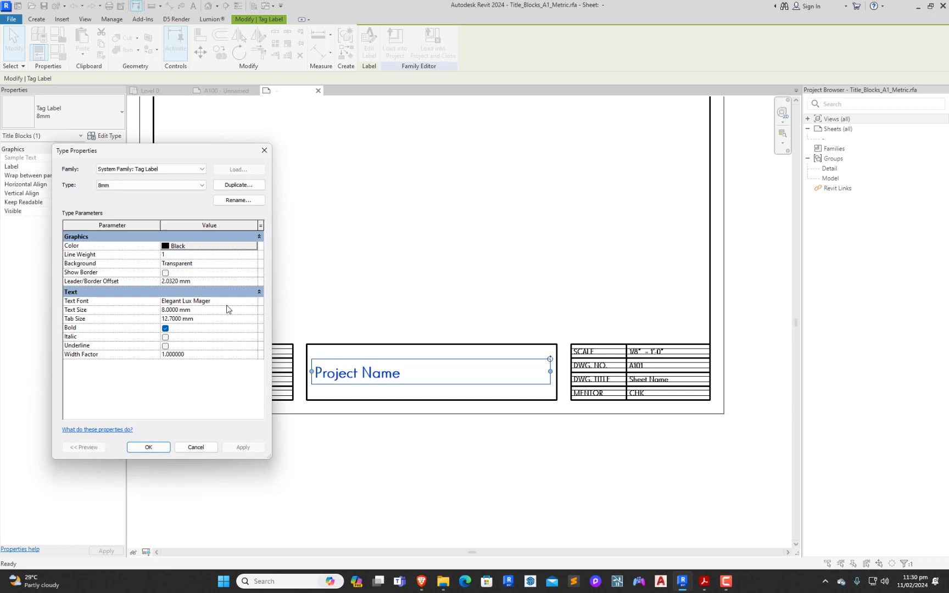
left_click(256, 302)
left_click(254, 301)
type("Tw Cen MT")
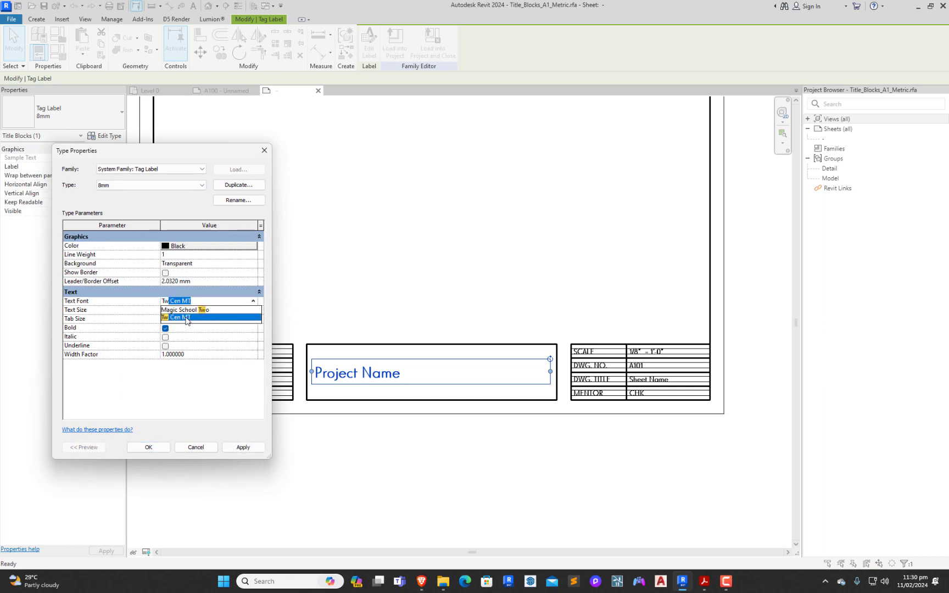
left_click(186, 321)
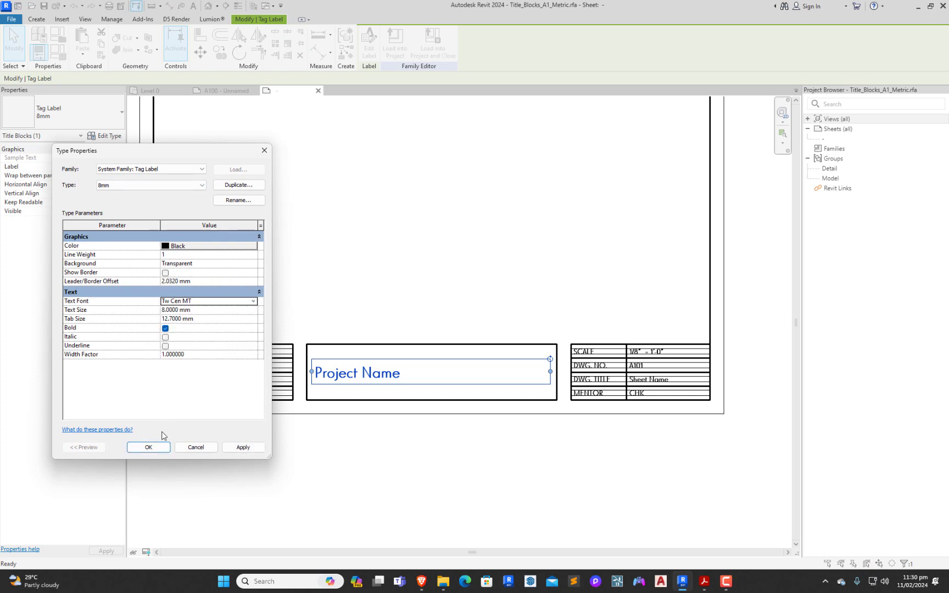
left_click(152, 447)
left_click(358, 281)
left_click(443, 382)
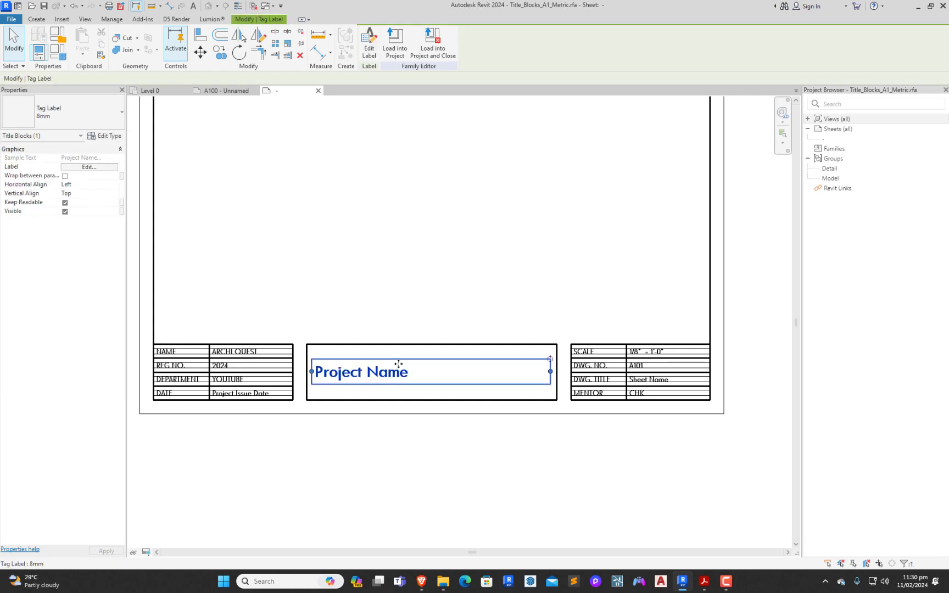
left_click(487, 320)
left_click(367, 377)
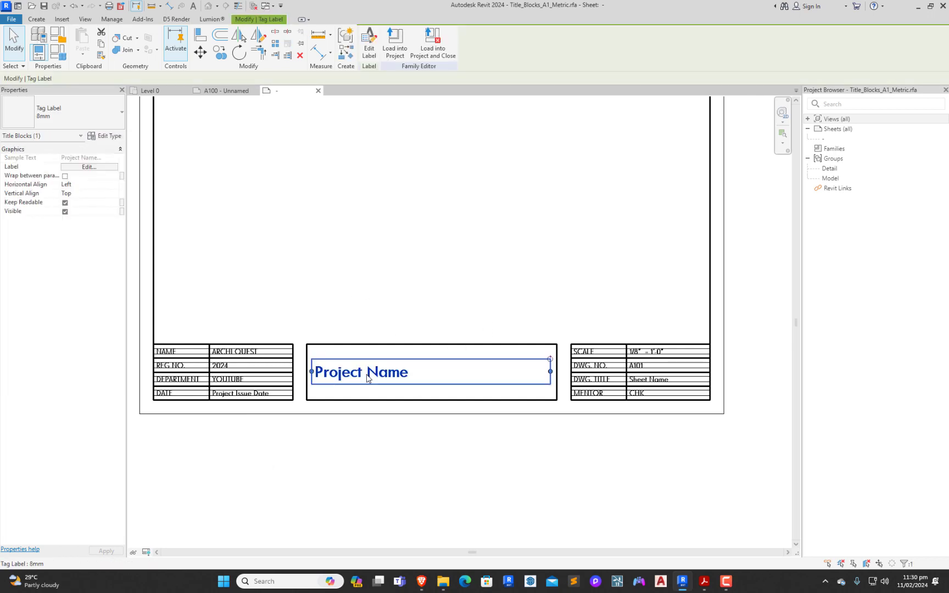
left_click(394, 319)
left_click(368, 372)
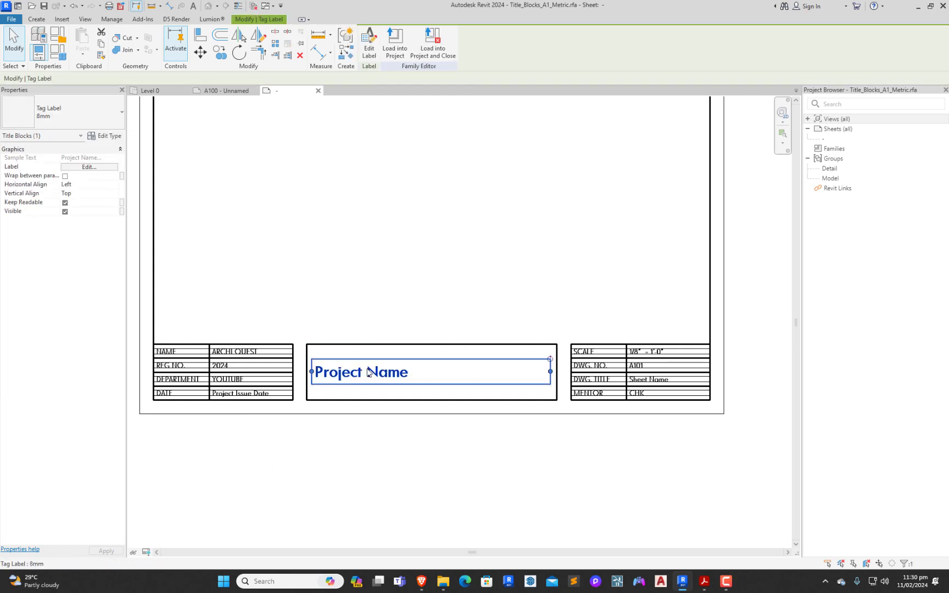
left_click(385, 287)
left_click(383, 379)
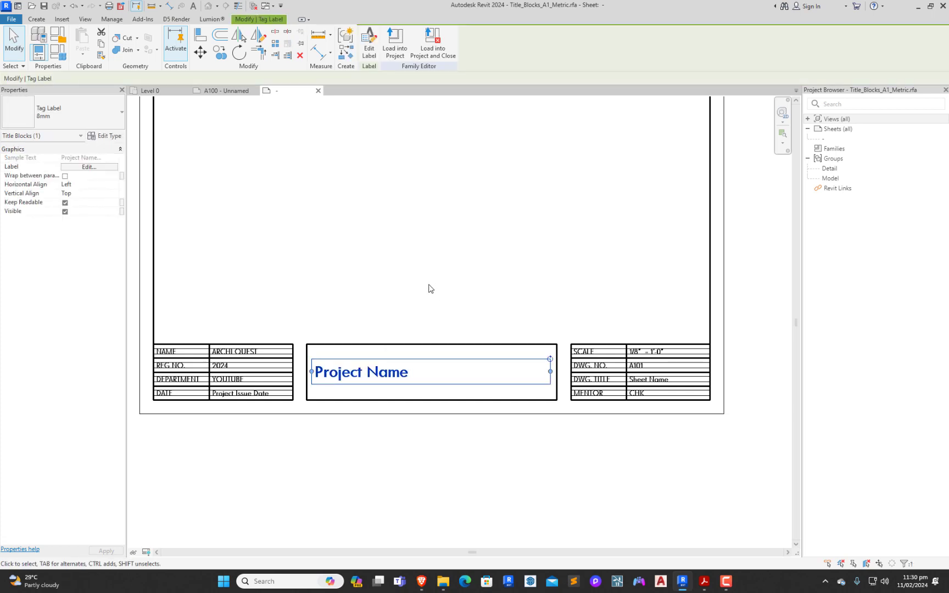
left_click(425, 288)
Step: Load the title block family into the project, overwriting the existing version and its parameter values
scroll(431, 393, "down", 3)
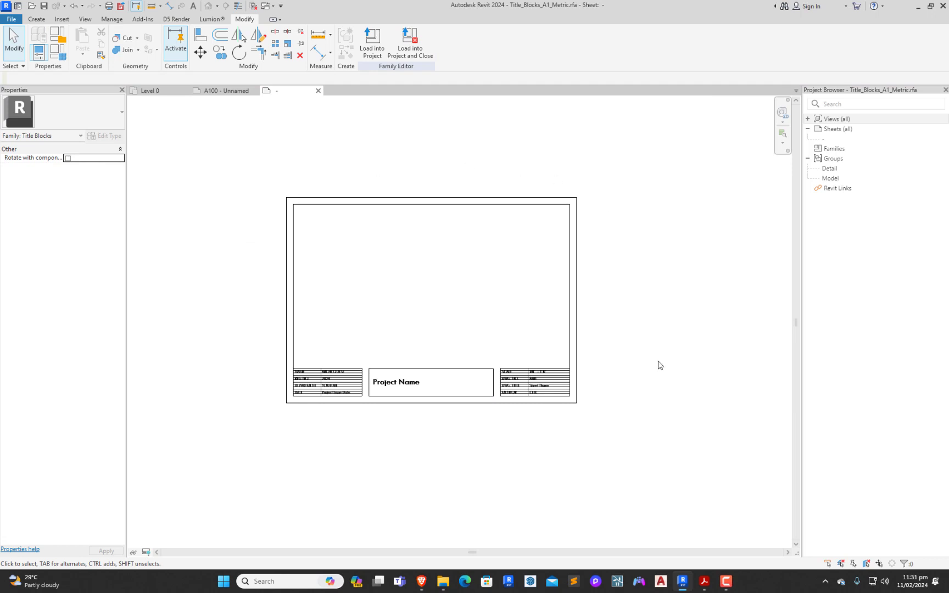
scroll(350, 303, "up", 2)
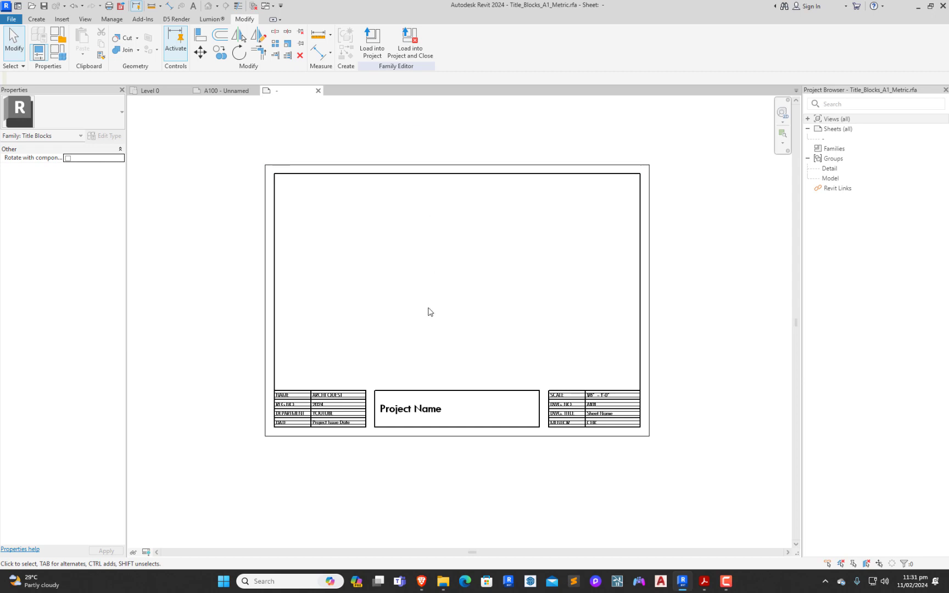
scroll(340, 410, "up", 3)
scroll(322, 416, "down", 2)
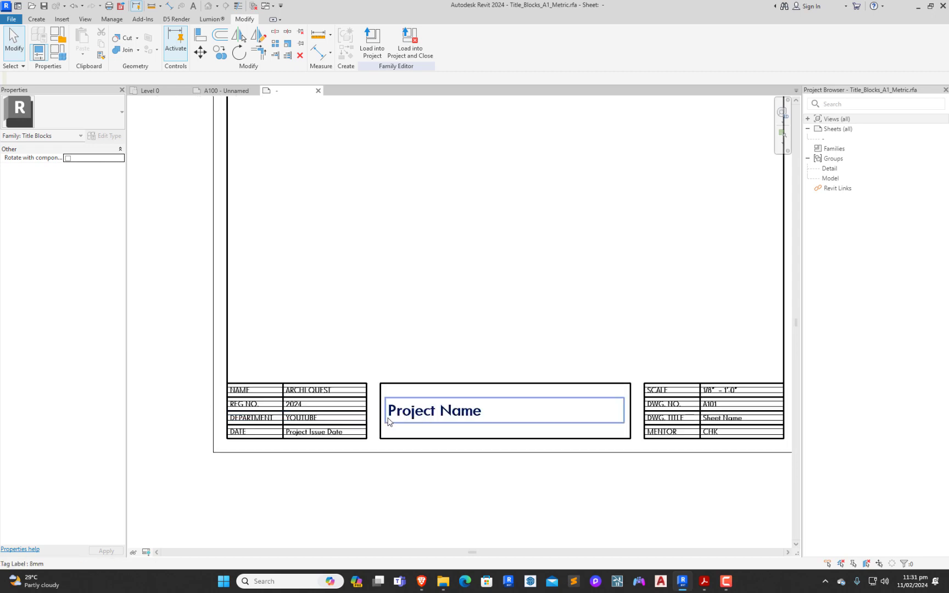
left_click(372, 46)
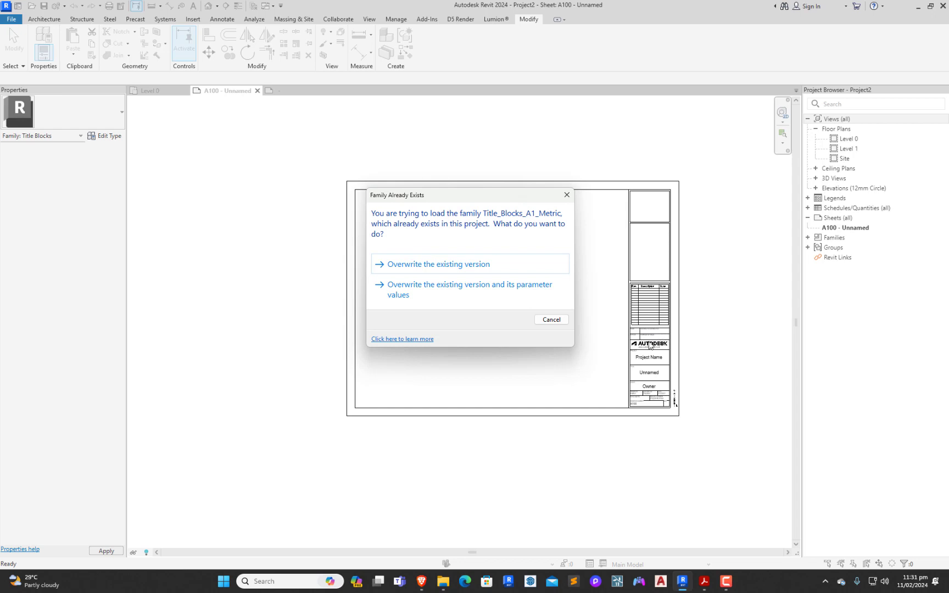
left_click(506, 296)
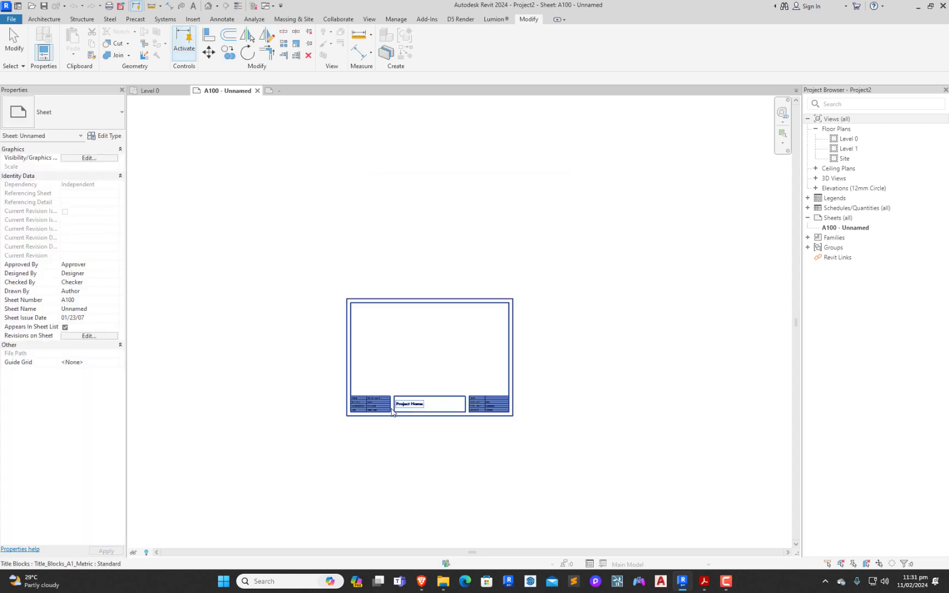
Step: Examine the reloaded title block's border, tables and project name box on sheet A100
scroll(392, 412, "up", 6)
scroll(705, 357, "up", 1)
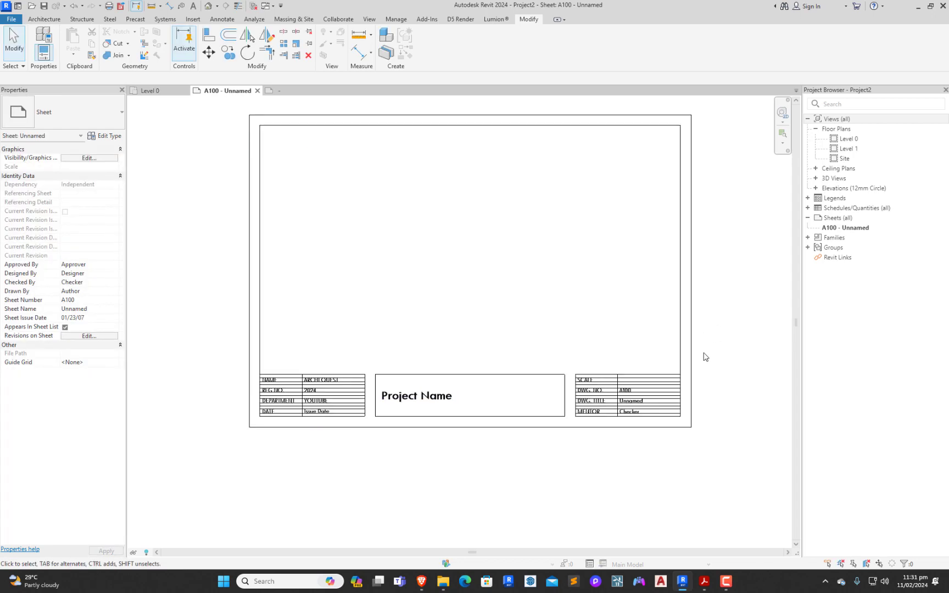
scroll(519, 332, "down", 1)
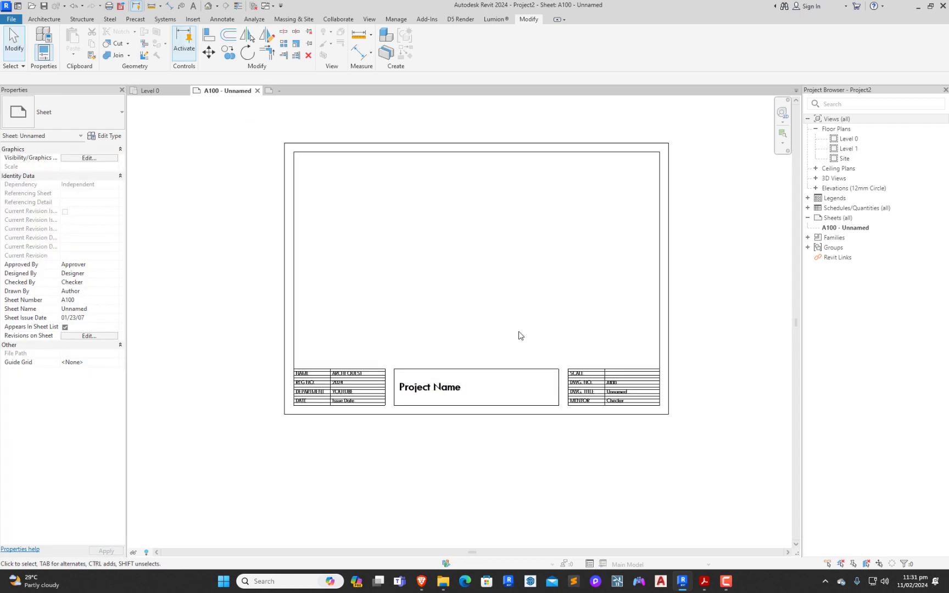
left_click(407, 149)
left_click(434, 265)
scroll(427, 278, "down", 2)
scroll(600, 279, "up", 2)
scroll(320, 217, "up", 1)
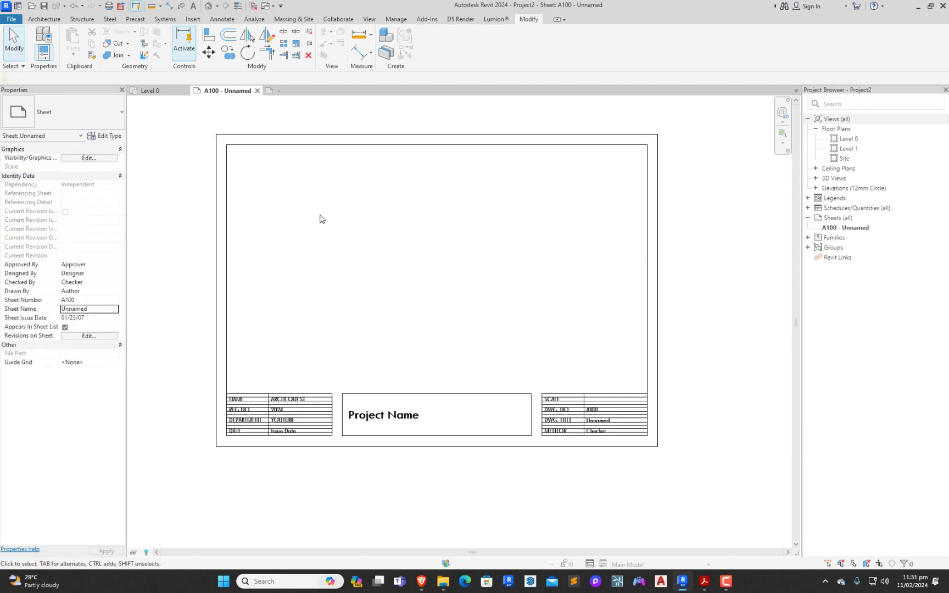
scroll(321, 218, "down", 1)
Step: Save the title block family to the Desktop as A3 HORIZONTALLY PANNELED SHEET and close its view
left_click(278, 91)
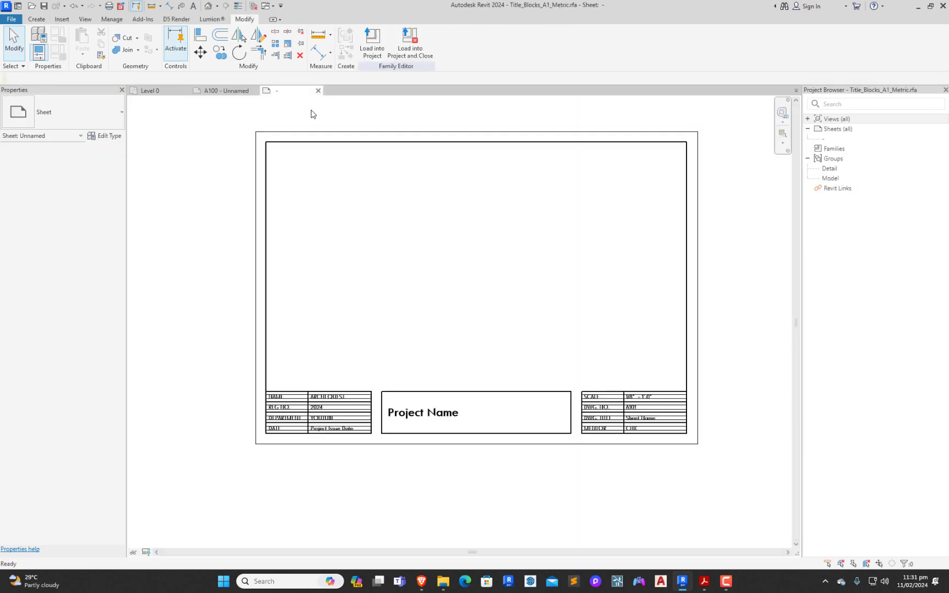
left_click(414, 250)
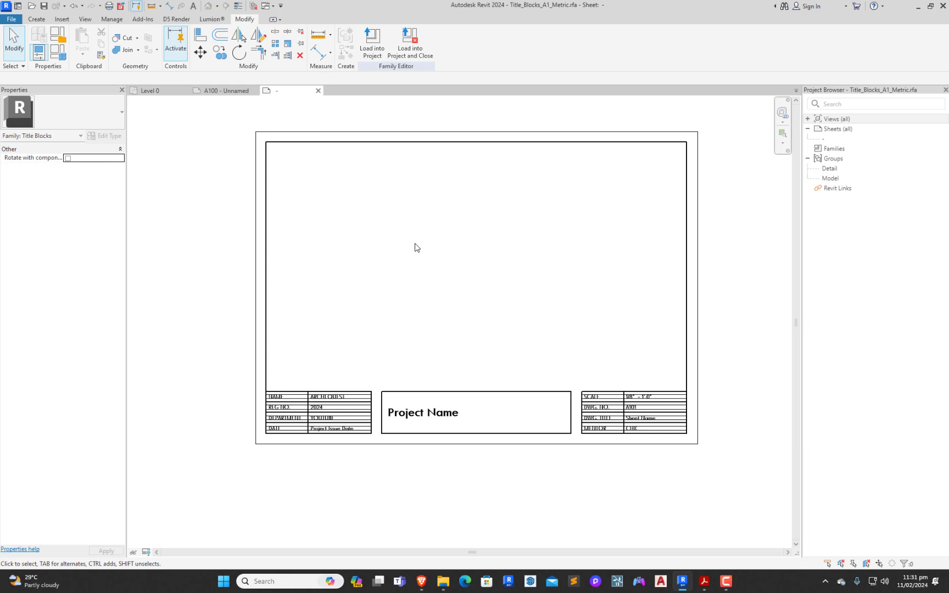
key("ctrl+s")
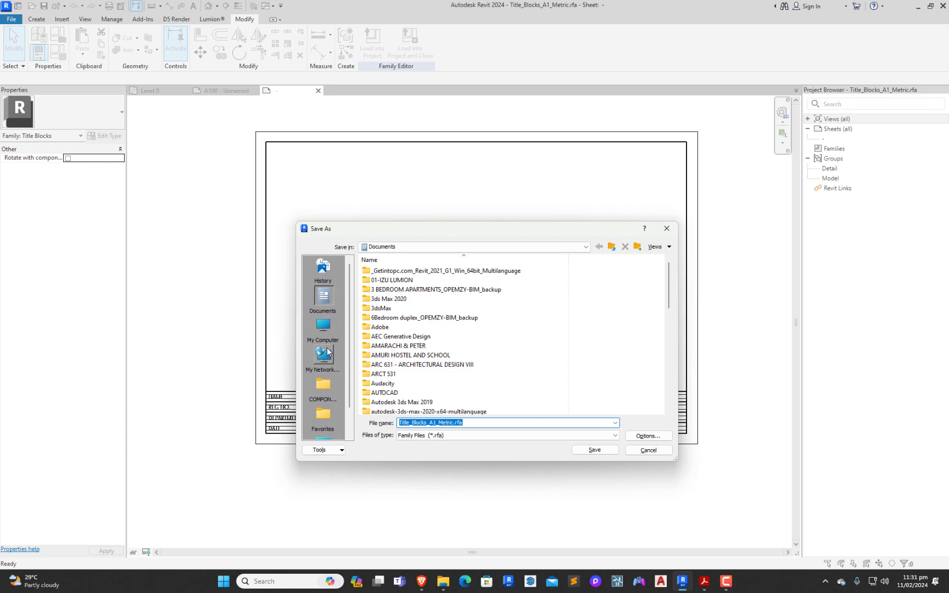
scroll(325, 311, "down", 1)
left_click(323, 417)
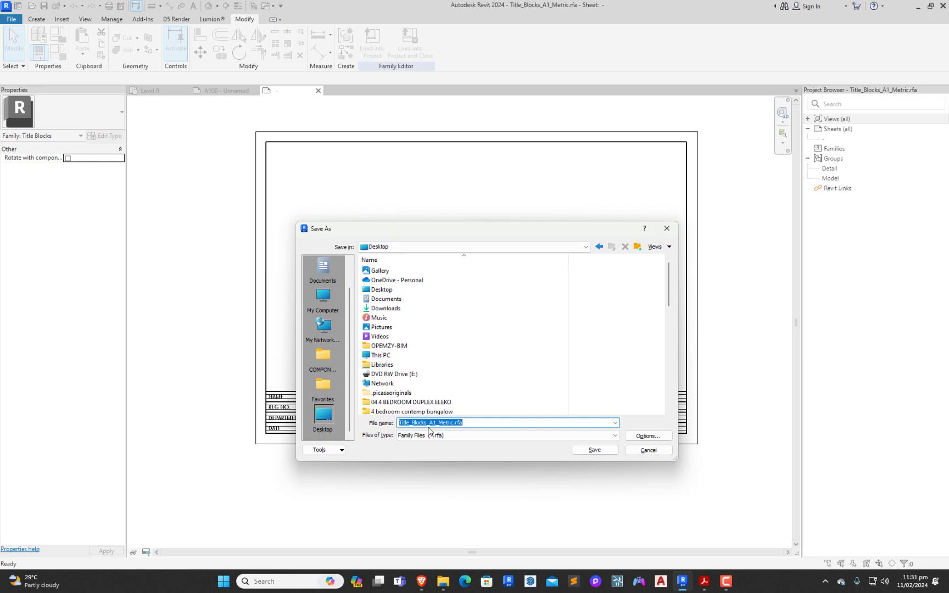
type("A3 HORI SHEET")
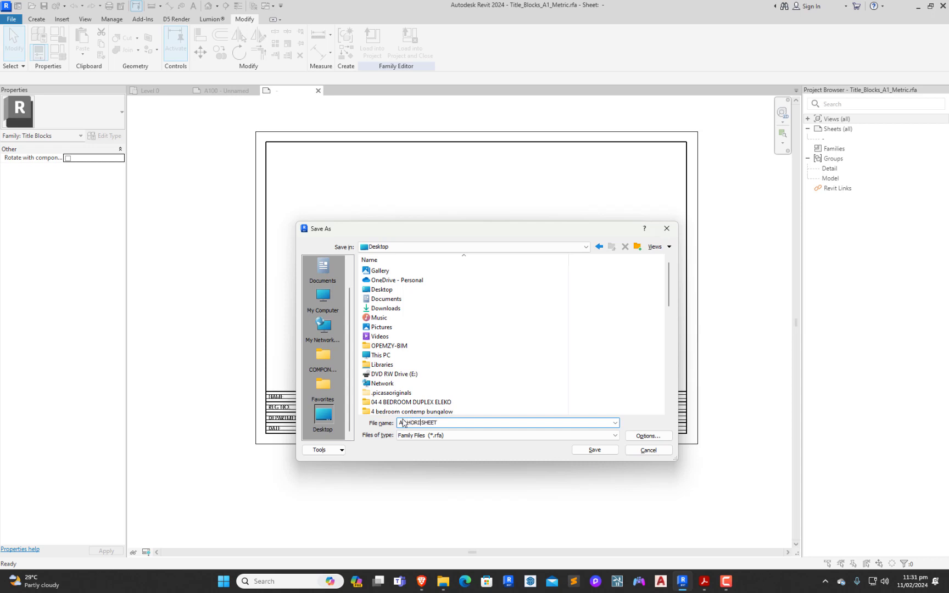
type("ZONTALLY PANNELED")
left_click(596, 450)
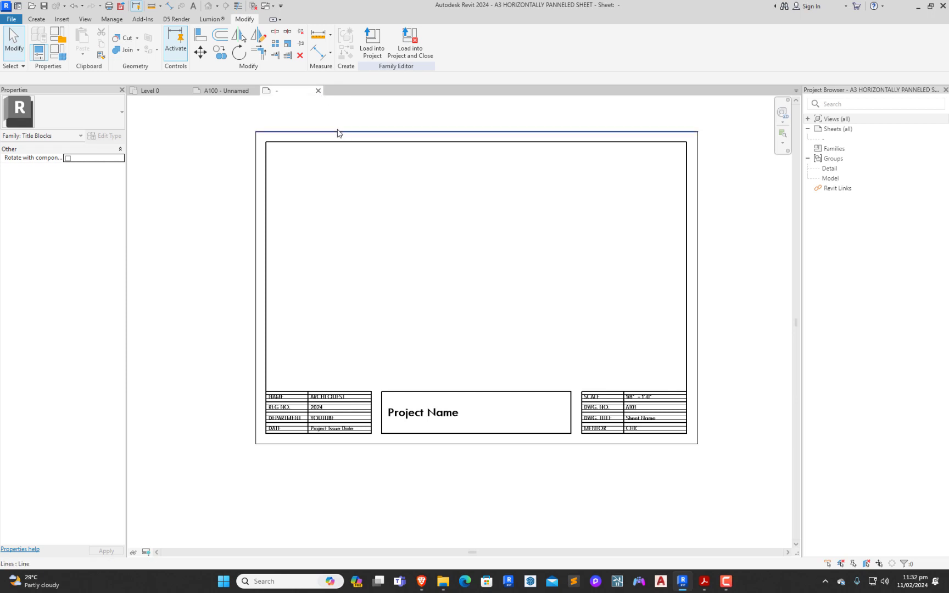
left_click(320, 91)
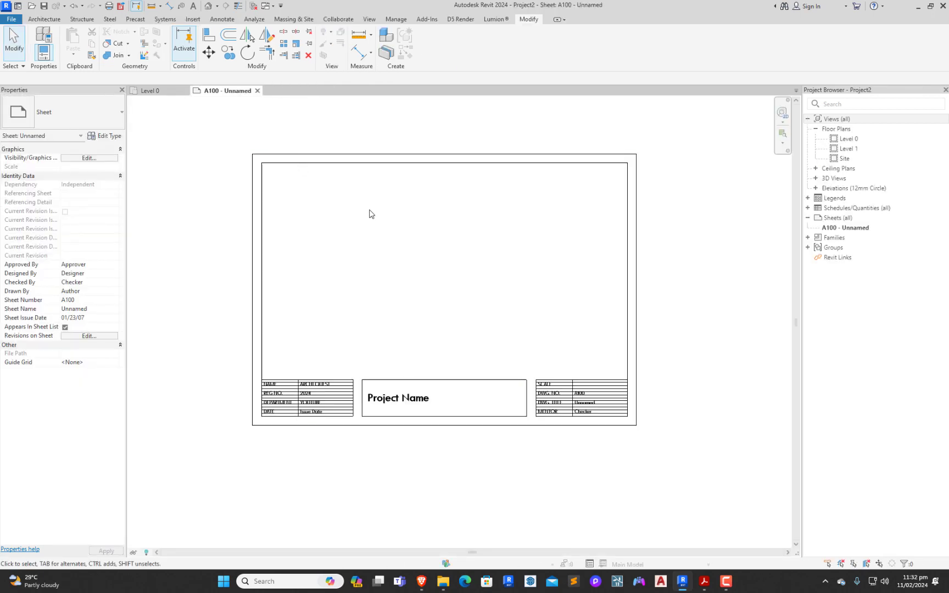
Step: Change the sheet's number to 01 and its name to GROUND FLOOR PLAN
scroll(466, 278, "down", 2)
scroll(379, 255, "up", 3)
scroll(479, 332, "down", 2)
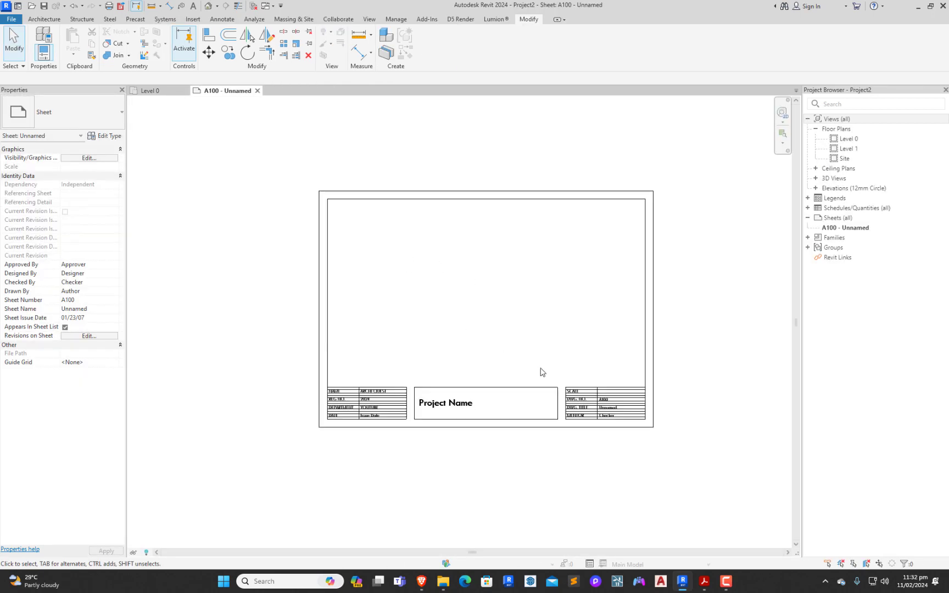
scroll(585, 388, "up", 1)
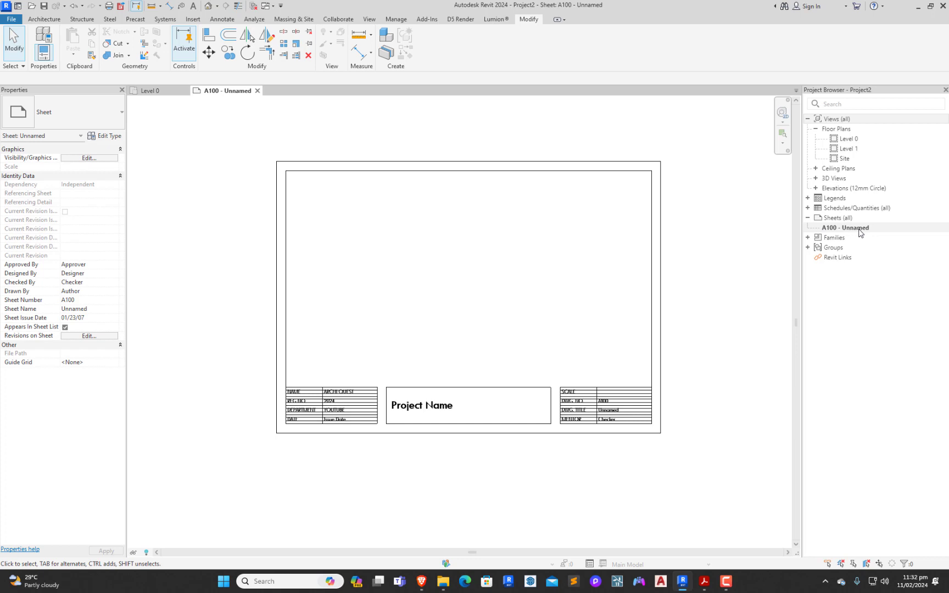
scroll(599, 373, "up", 5)
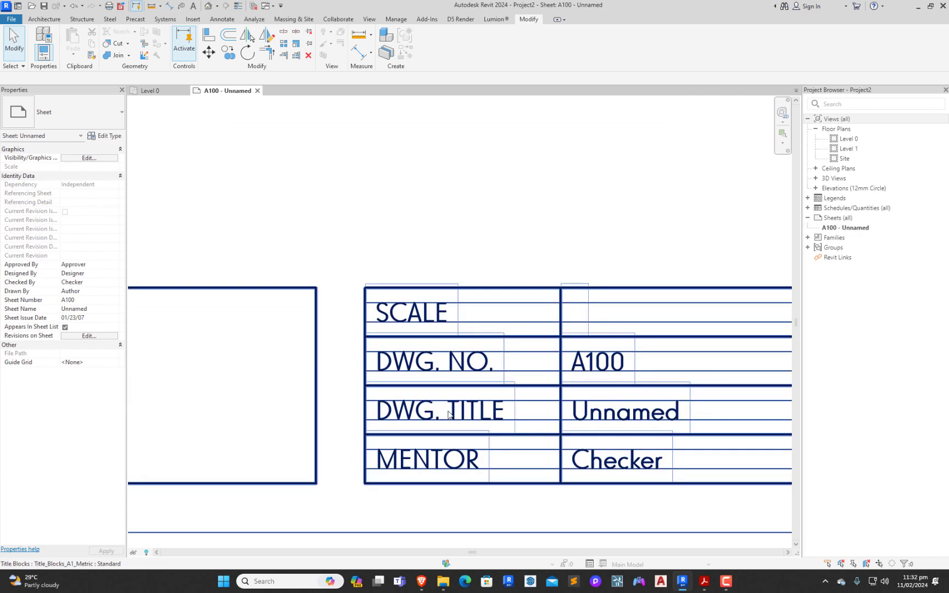
scroll(582, 420, "down", 5)
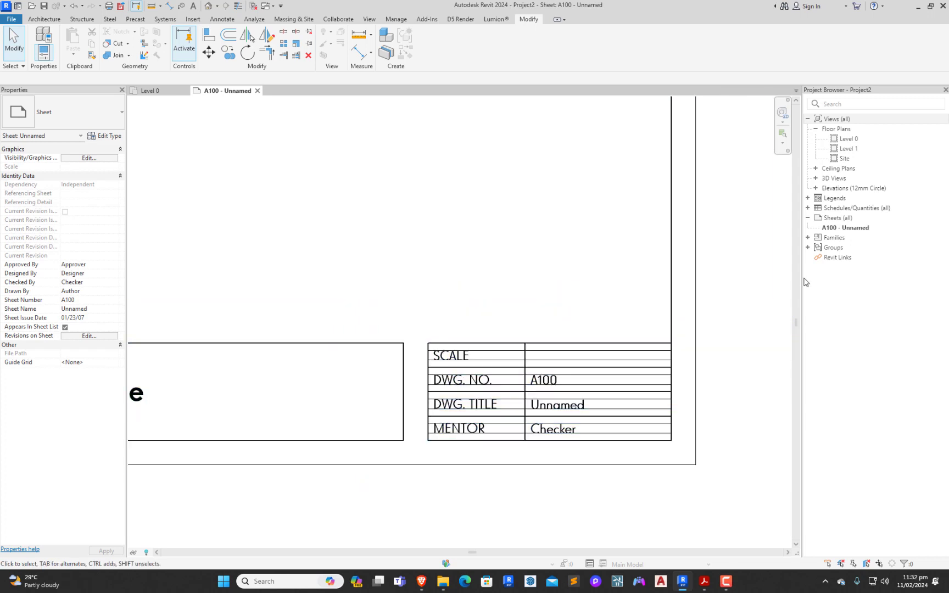
left_click(843, 228)
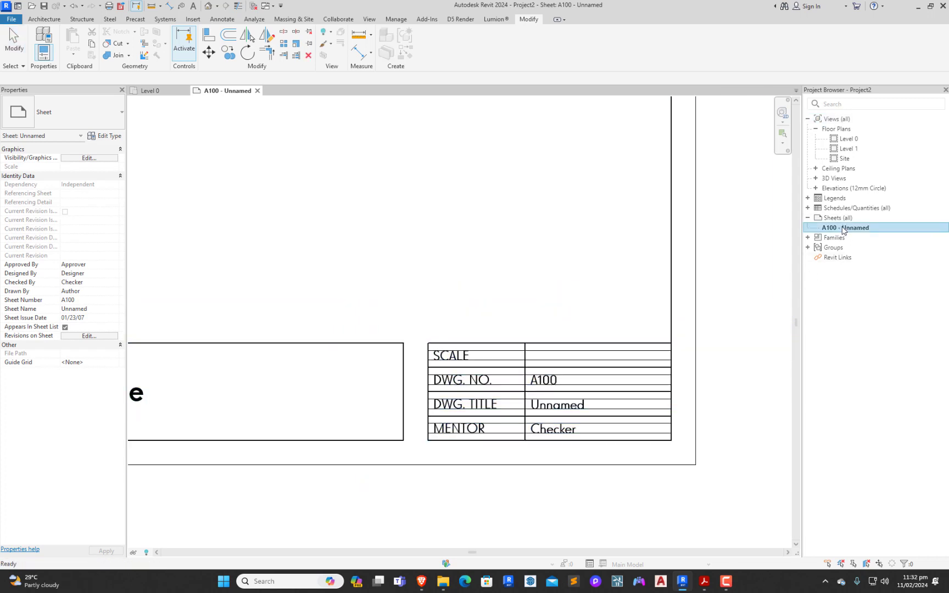
right_click(843, 228)
left_click(814, 373)
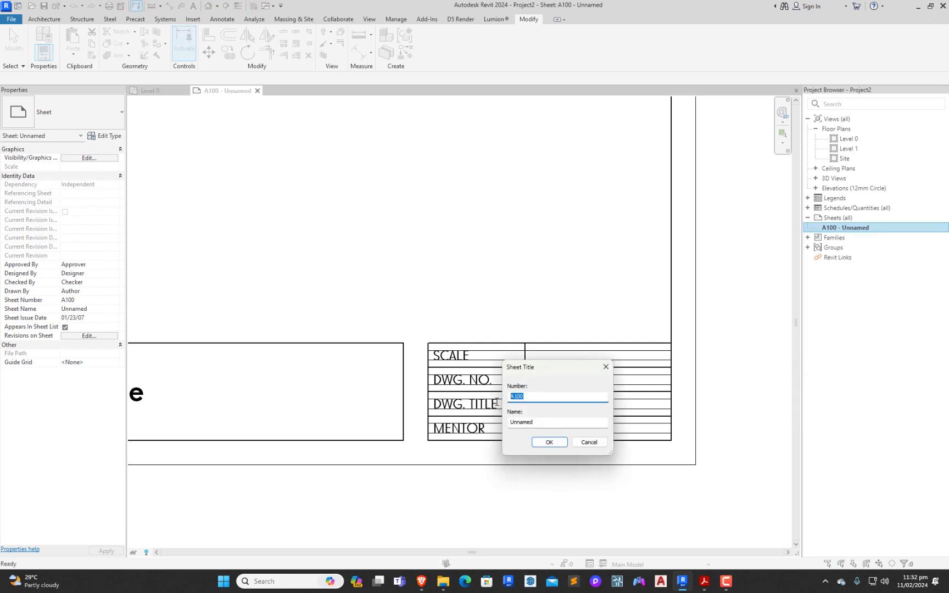
type("01")
key("Tab")
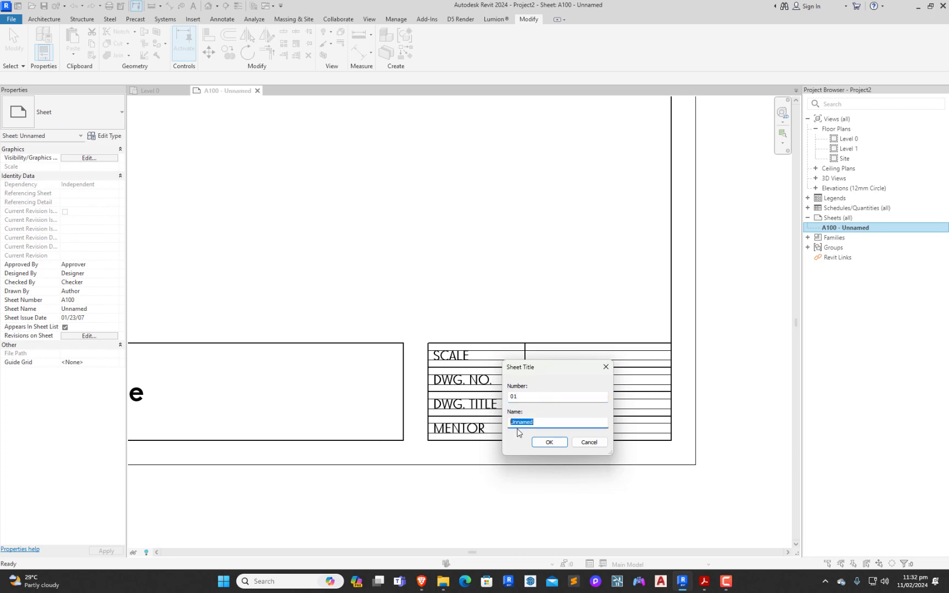
type("GROUND FLOOR PLAN")
left_click(550, 442)
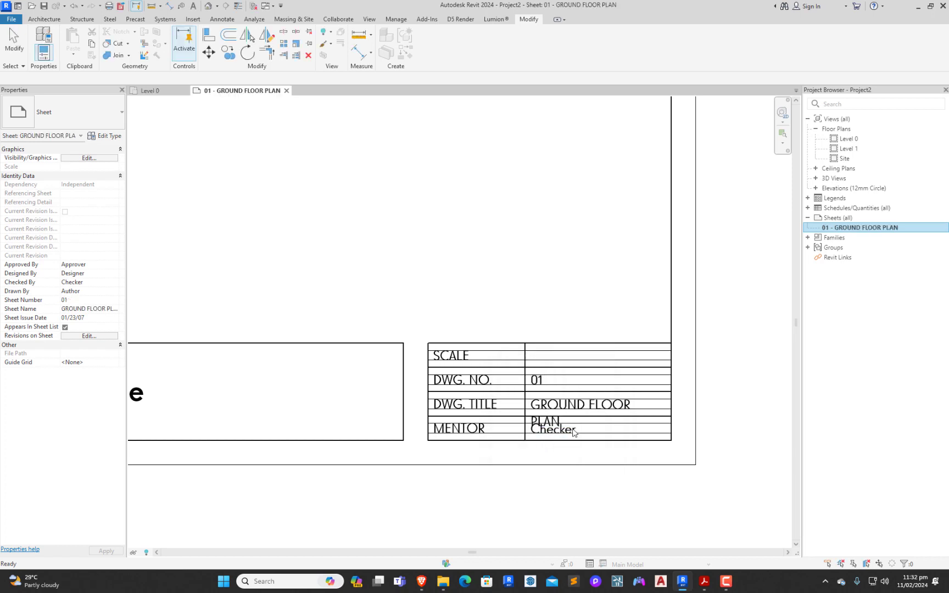
Step: Shorten the sheet's name to GROUND F P so it fits on one line of the DWG. TITLE row
scroll(559, 418, "up", 2)
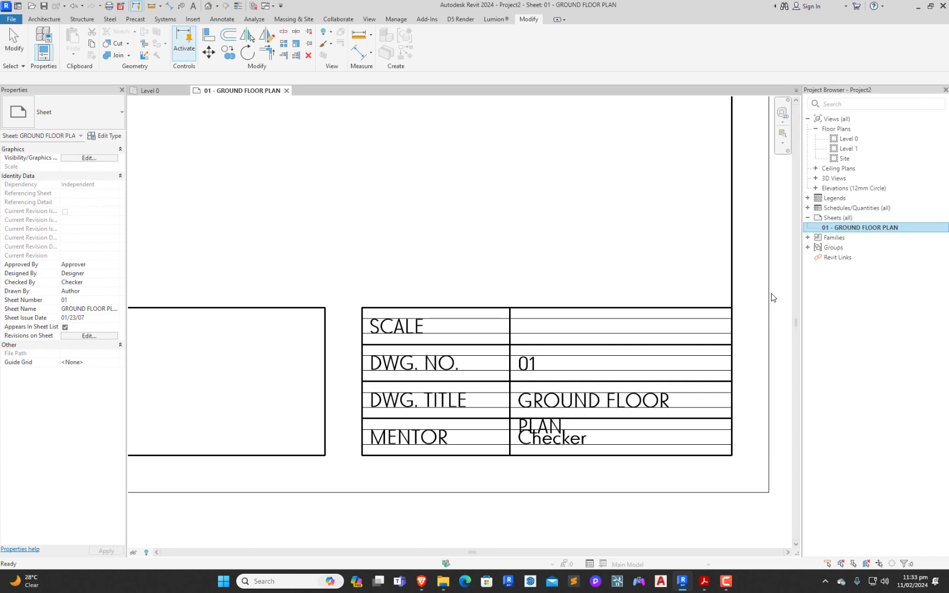
left_click(854, 227)
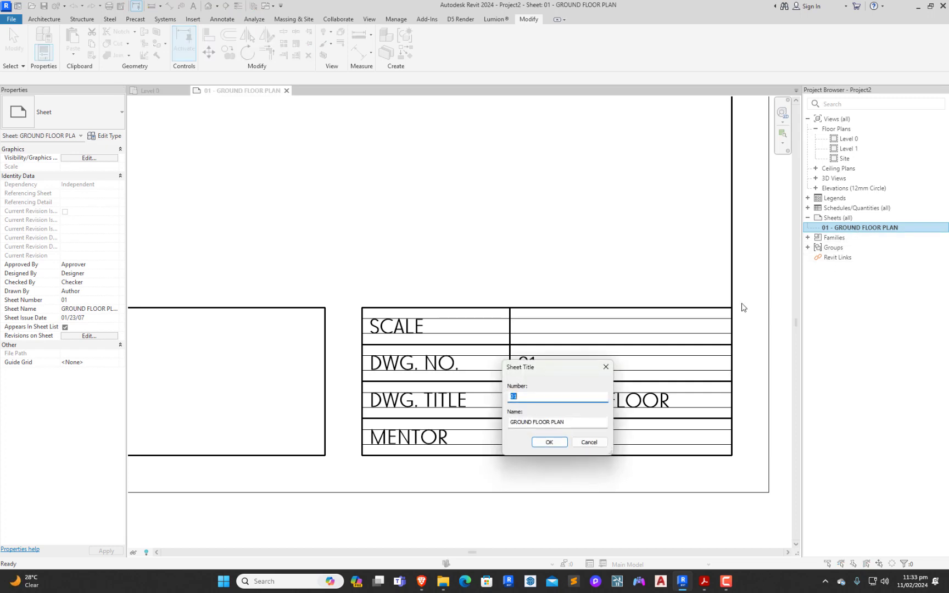
left_click(584, 420)
left_click_drag(575, 423, 512, 428)
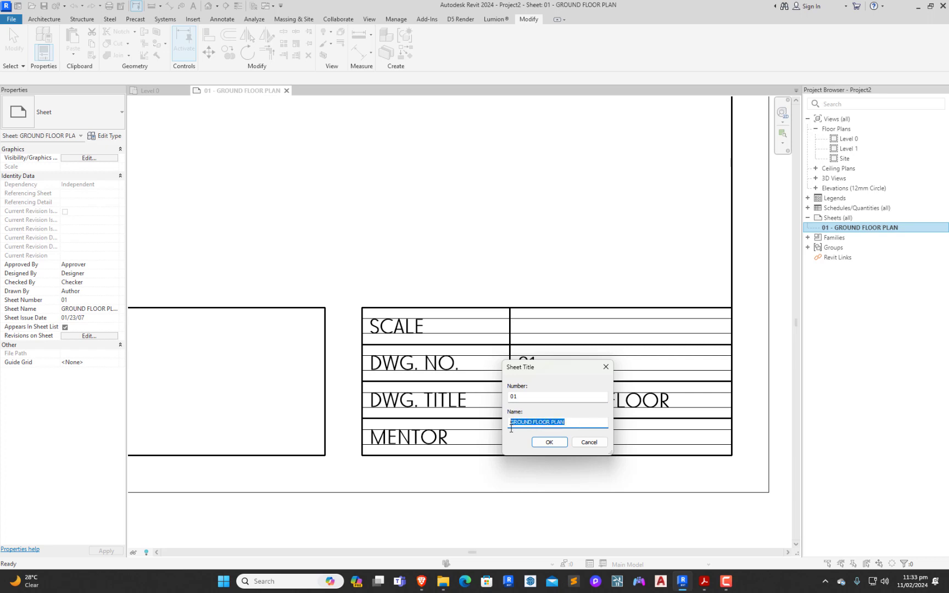
type("G")
left_click(552, 442)
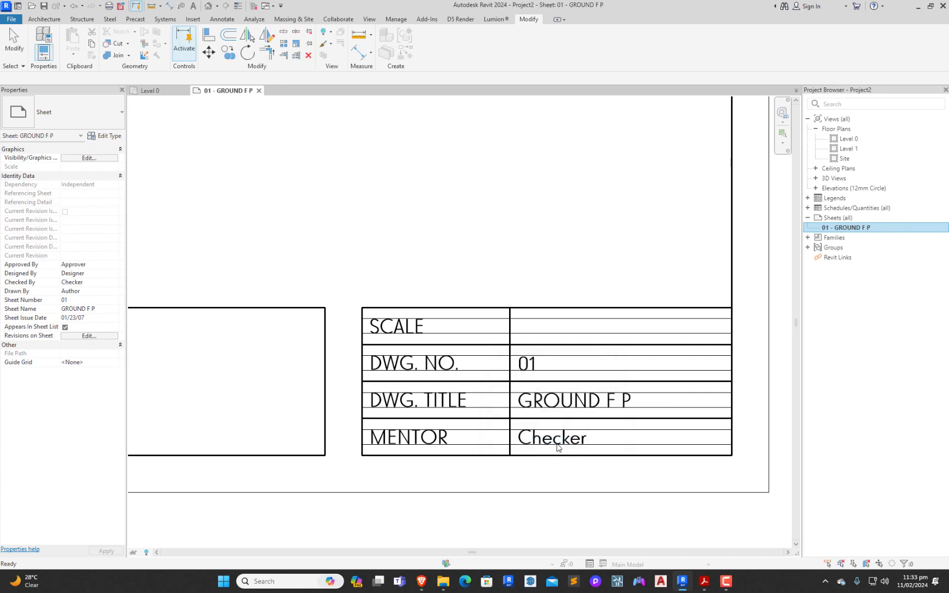
left_click(613, 494)
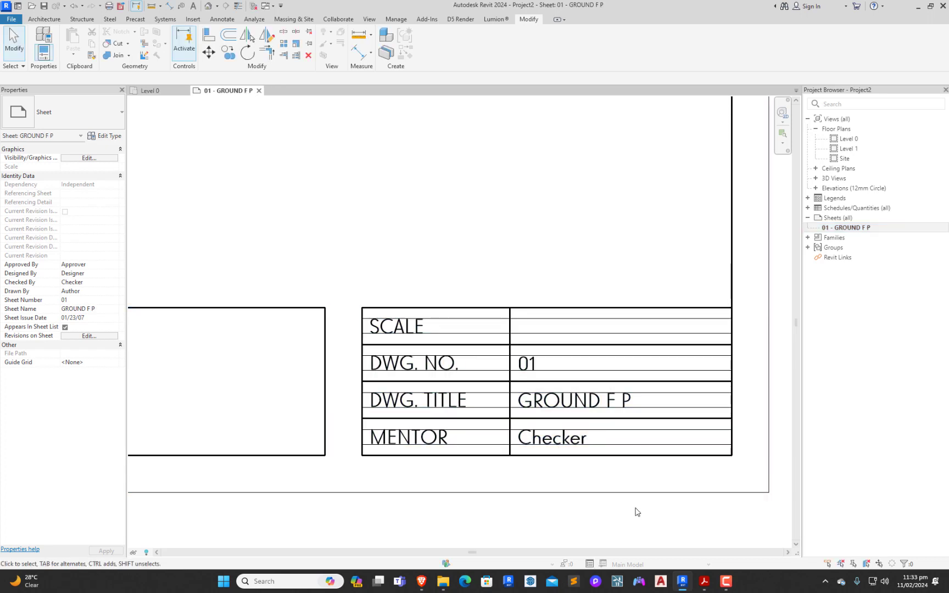
Step: Set the title block's MENTOR value to ARCHI QUEST
scroll(635, 511, "down", 2)
scroll(598, 385, "down", 1)
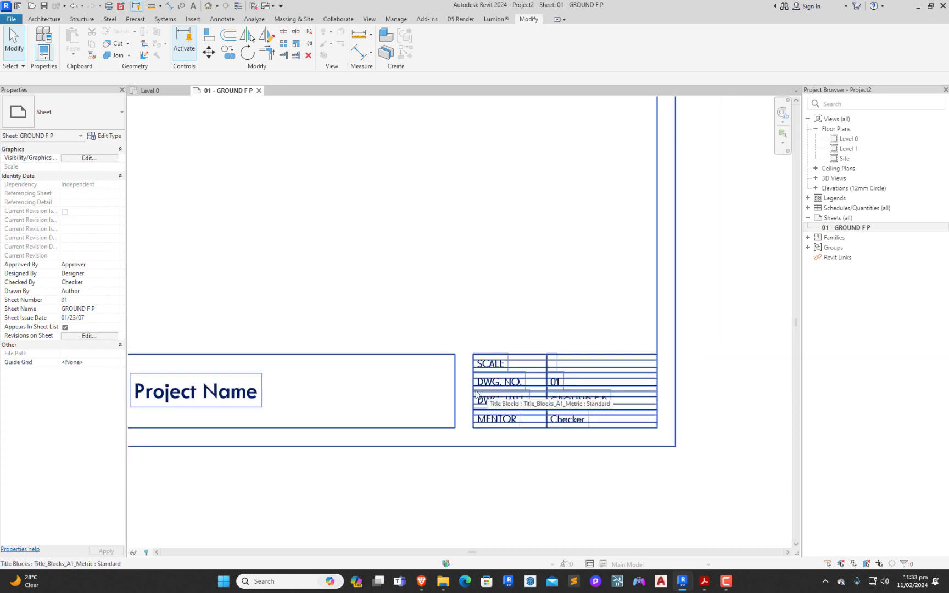
scroll(559, 382, "up", 2)
left_click(583, 457)
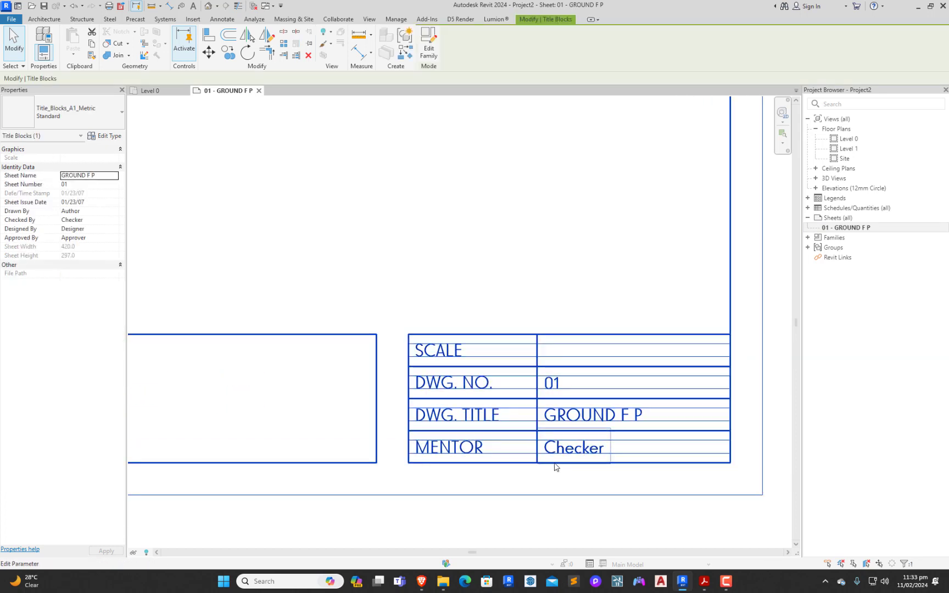
left_click(576, 448)
left_click(538, 525)
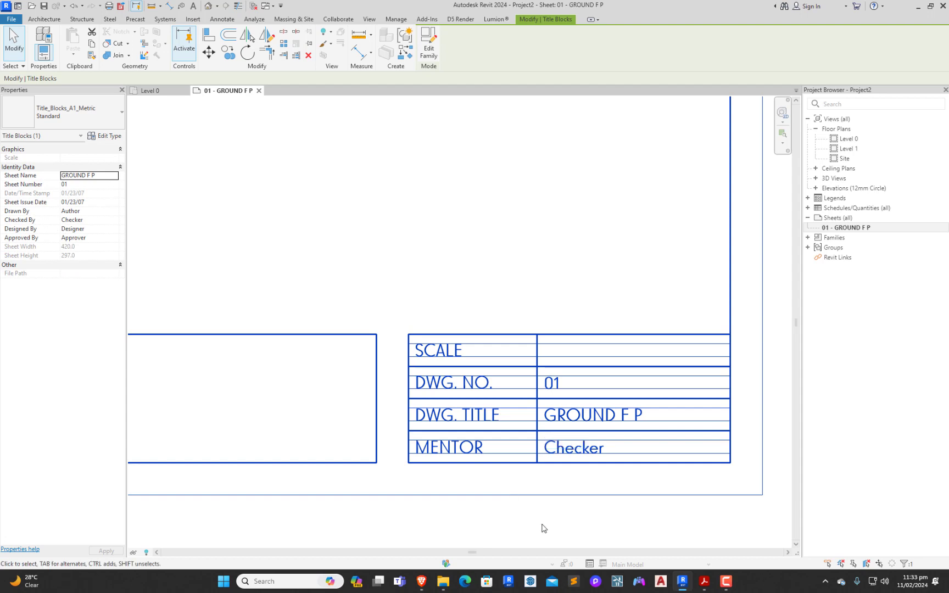
left_click(572, 446)
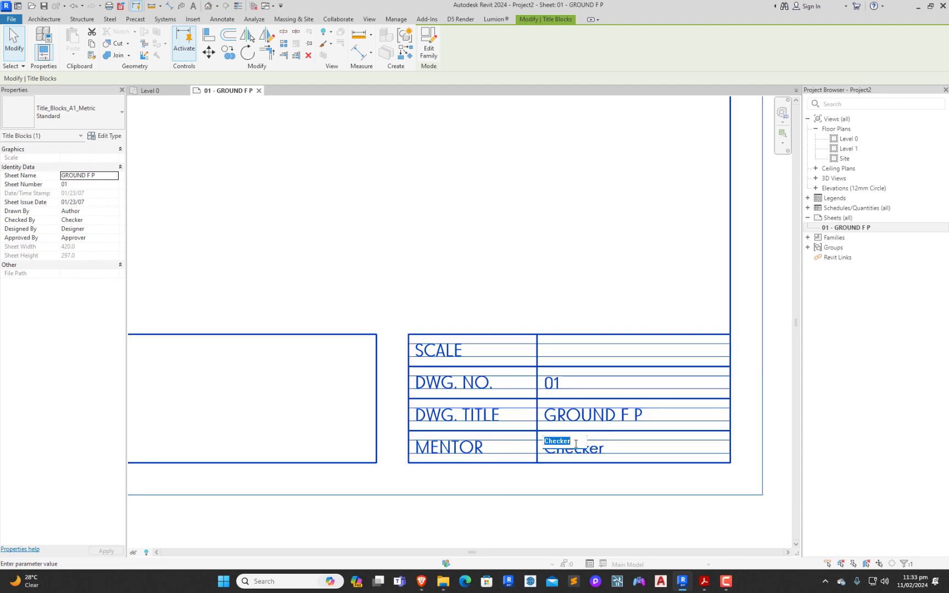
left_click(577, 281)
scroll(515, 358, "down", 4)
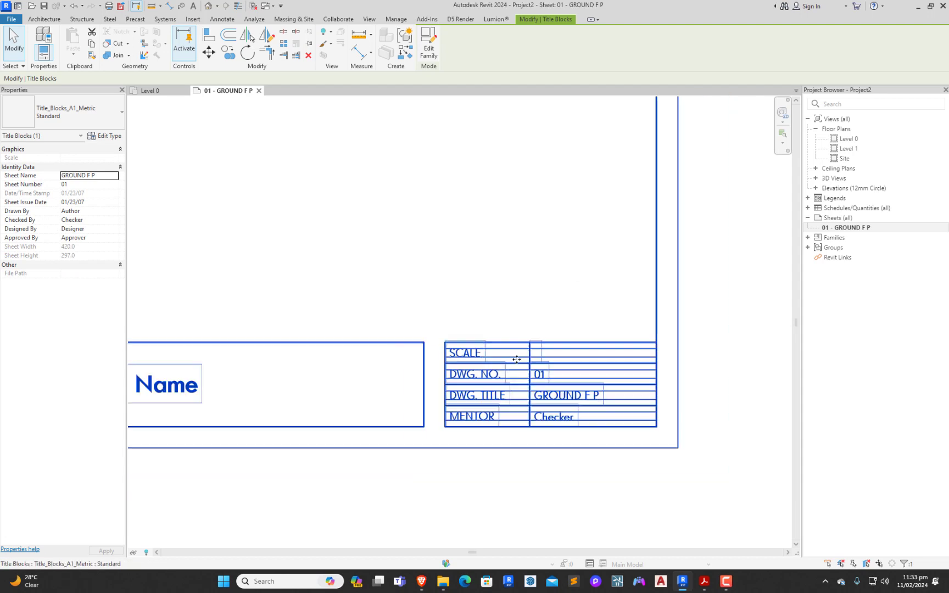
scroll(553, 412, "up", 5)
left_click(553, 413)
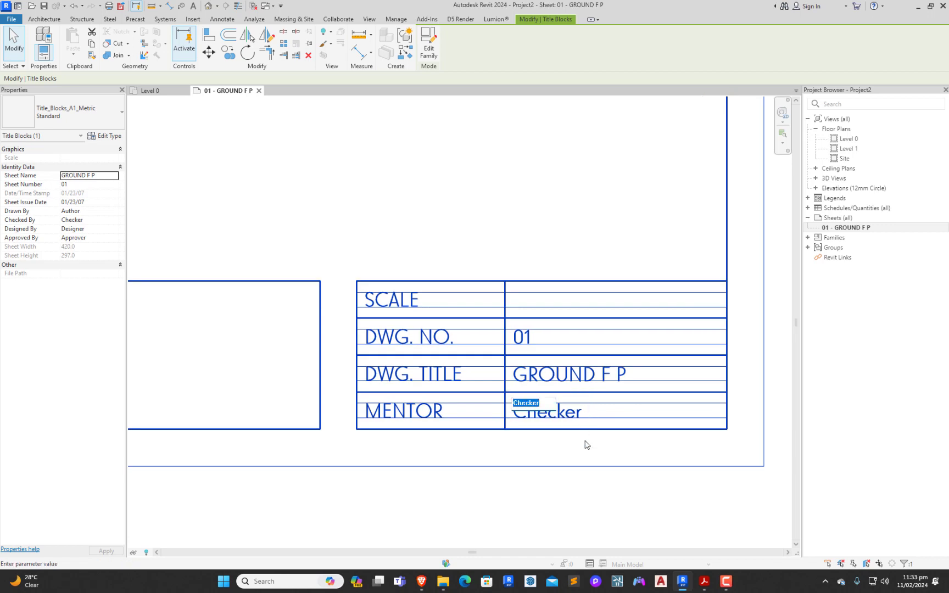
scroll(586, 445, "down", 2)
left_click(698, 367)
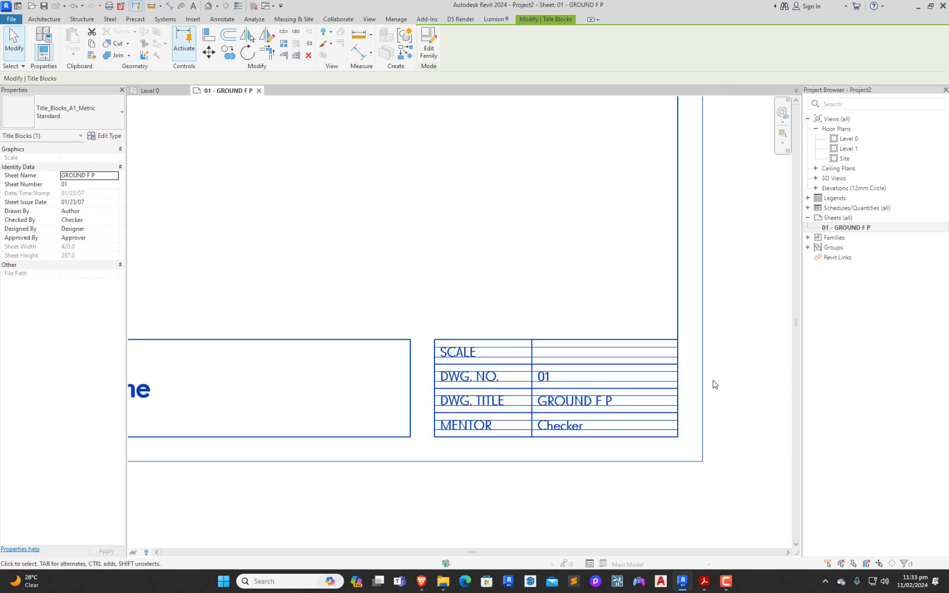
left_click(577, 427)
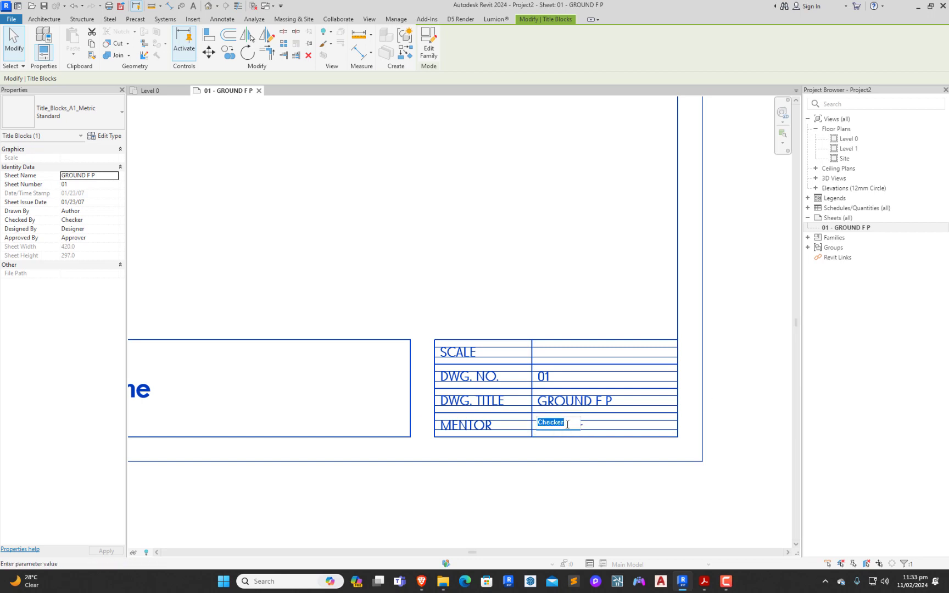
type("A")
type("RCHI QUEST")
left_click(708, 397)
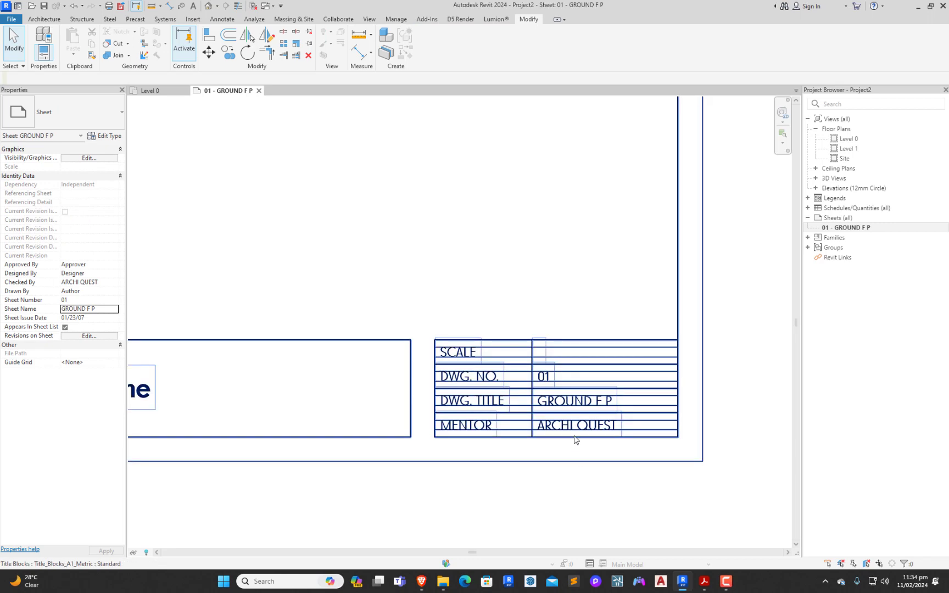
Step: Draw a rectangle of walls about 10400 by 11500 mm between the elevation markers in the Level 0 floor plan
scroll(544, 393, "up", 2)
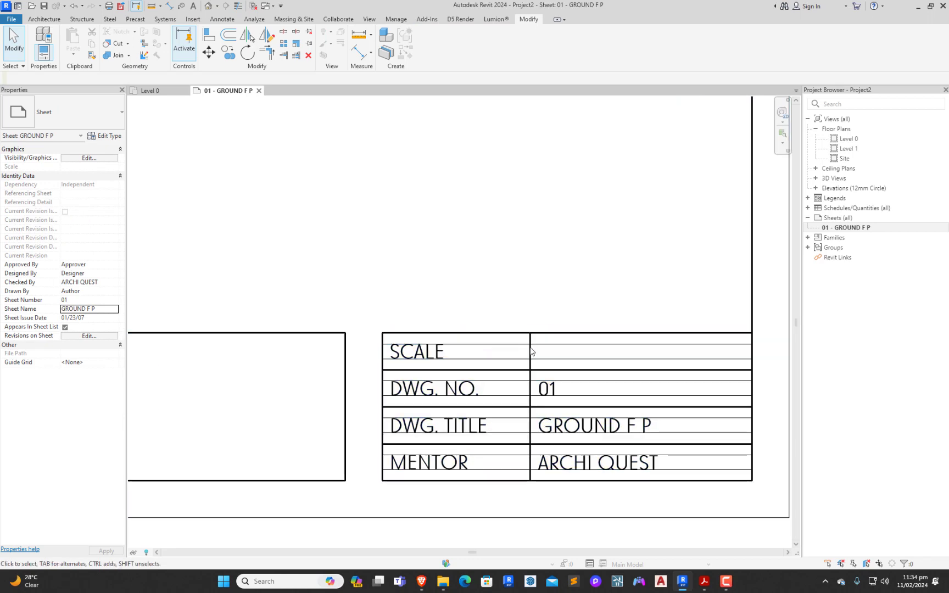
scroll(554, 390, "down", 3)
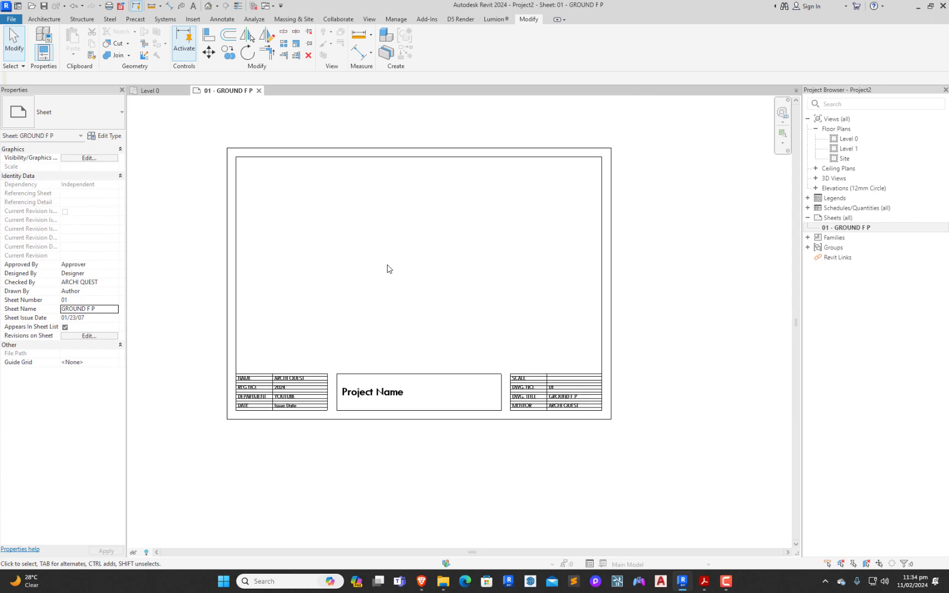
scroll(538, 377, "up", 4)
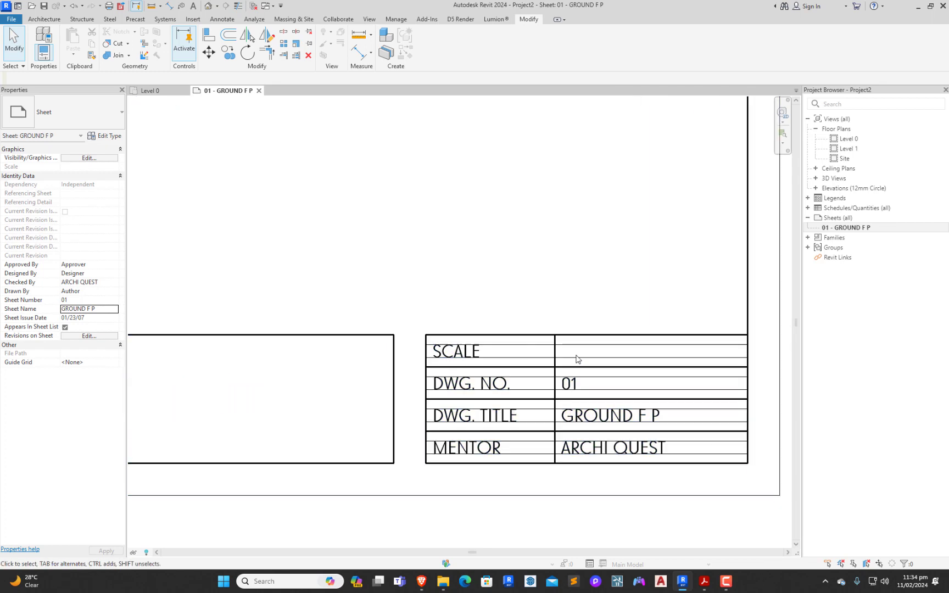
scroll(561, 356, "down", 2)
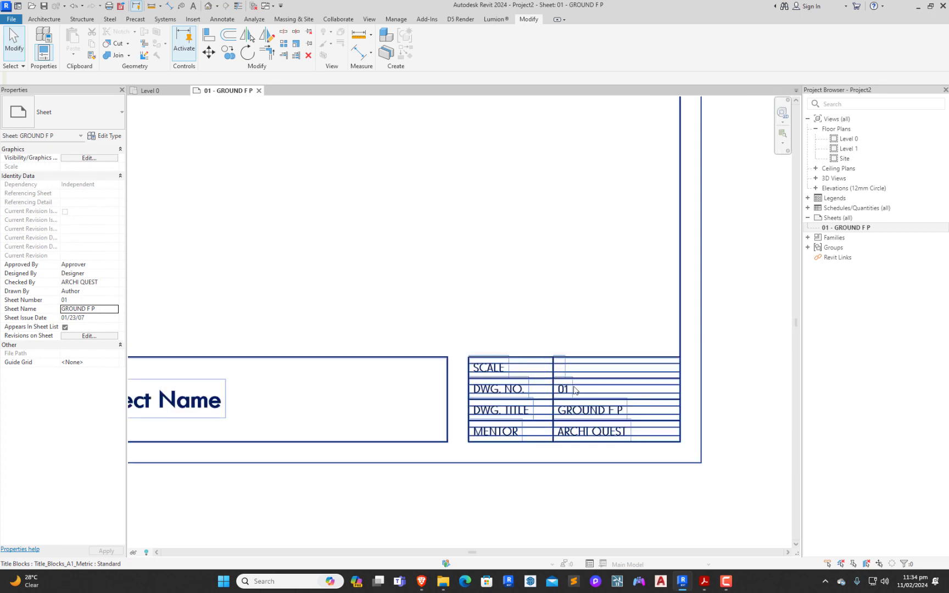
double_click(849, 139)
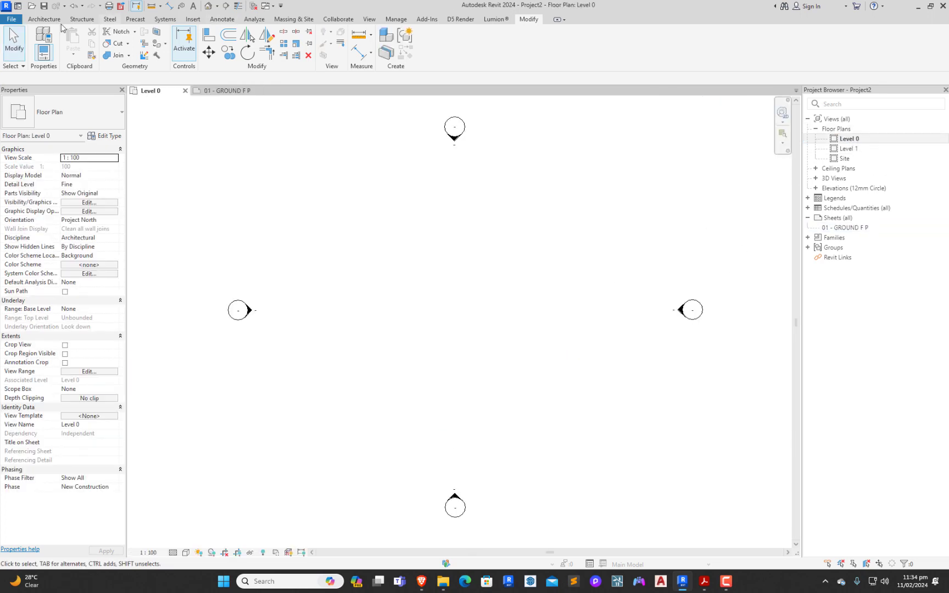
left_click(44, 18)
left_click(43, 40)
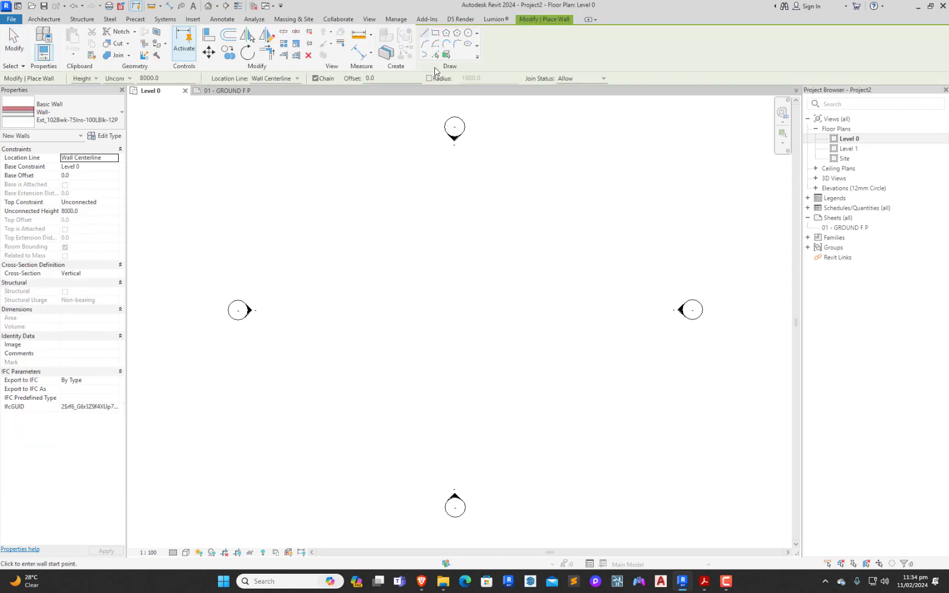
left_click(435, 32)
left_click(392, 219)
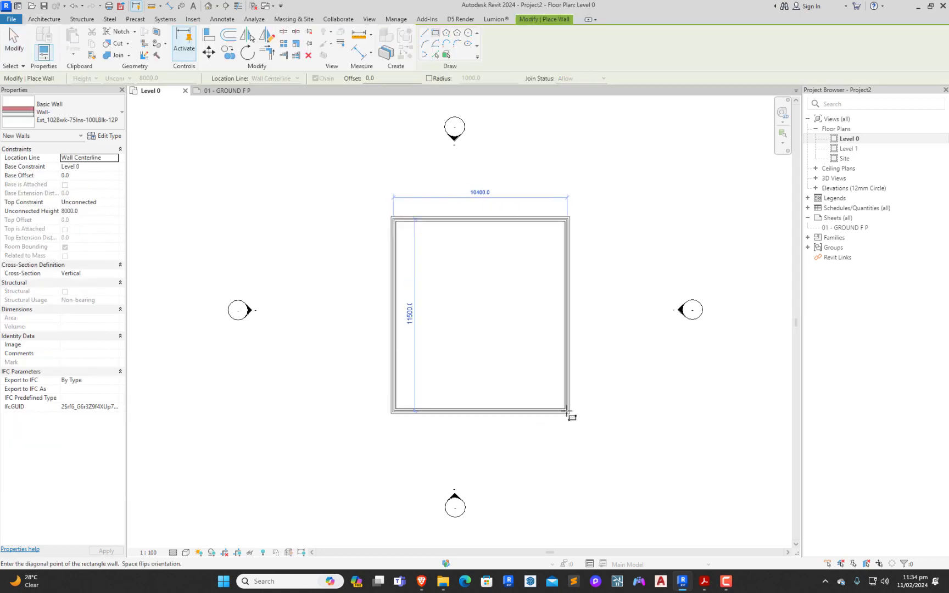
left_click(567, 411)
key("Escape")
key("Escape")
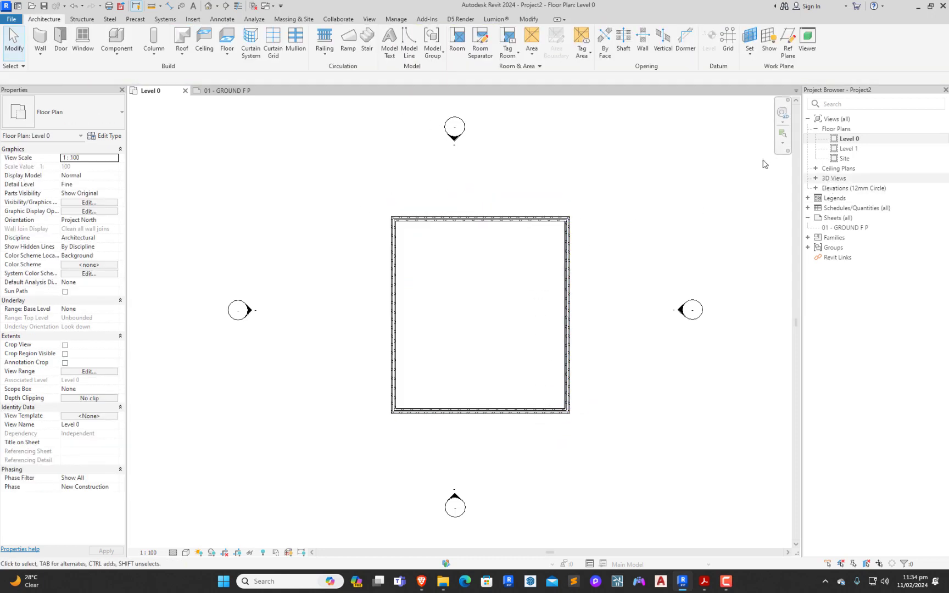
Step: Place the Level 0 floor plan on the GROUND F P sheet above the title block tables and select its viewport
left_click(225, 91)
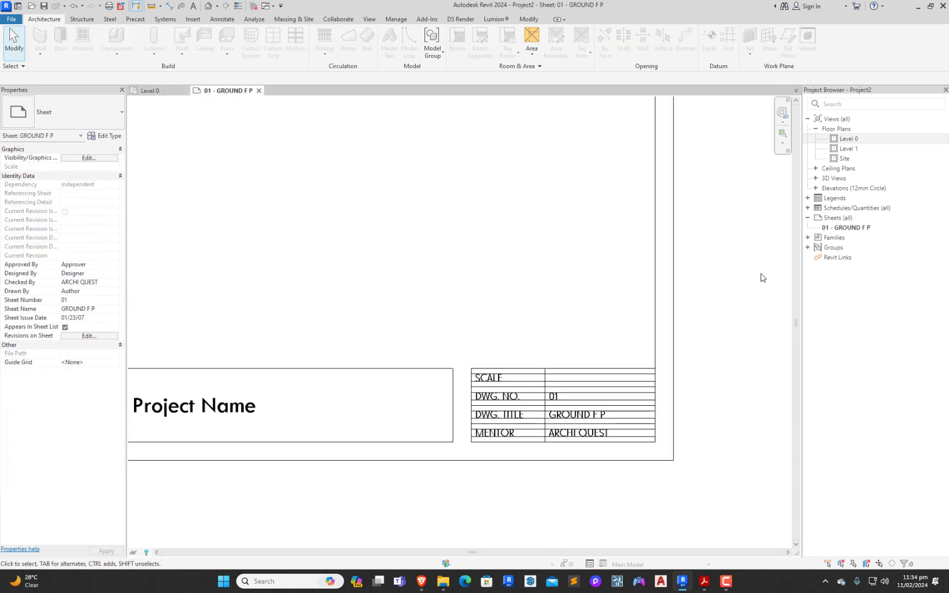
scroll(684, 289, "down", 3)
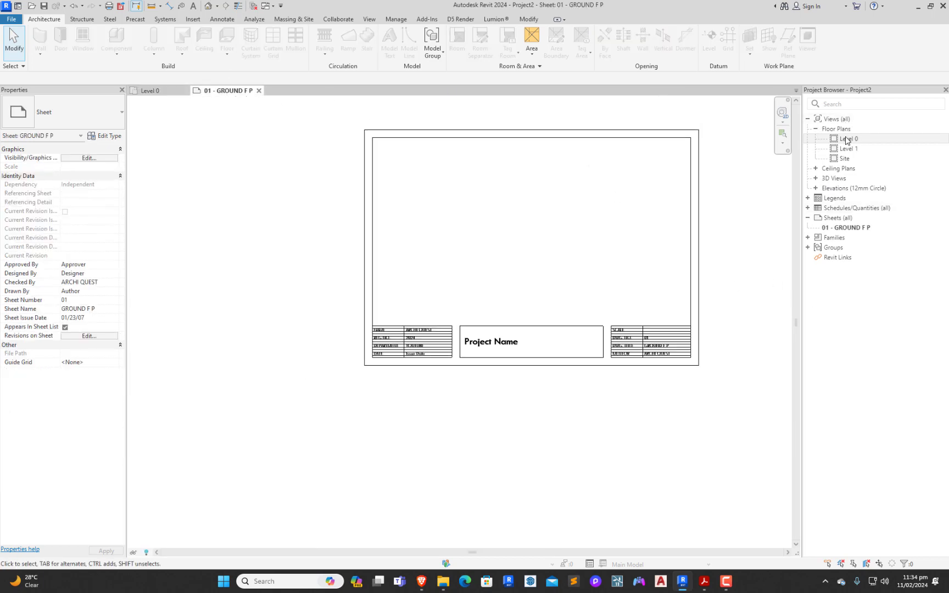
left_click_drag(846, 139, 519, 230)
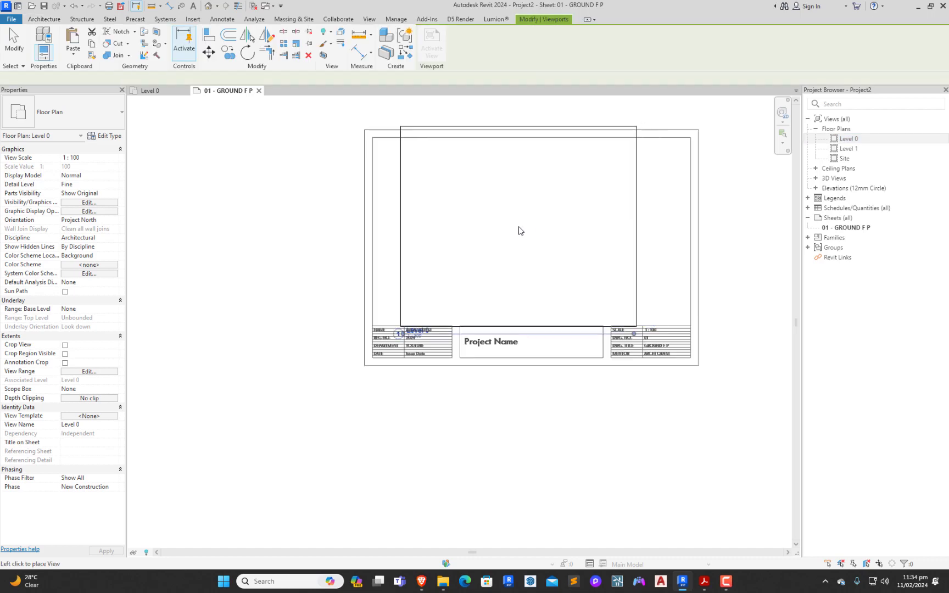
left_click(526, 230)
left_click(599, 225)
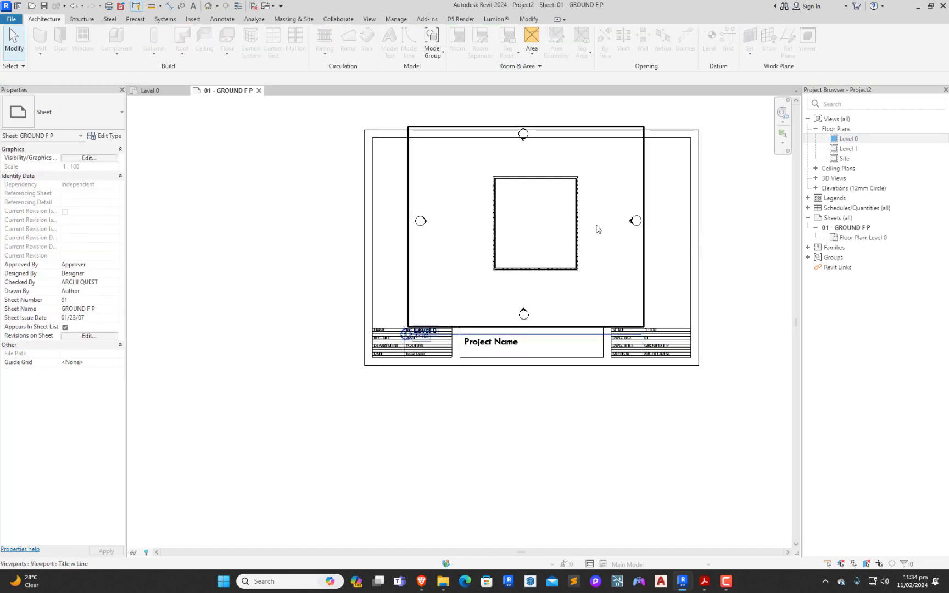
left_click(523, 219)
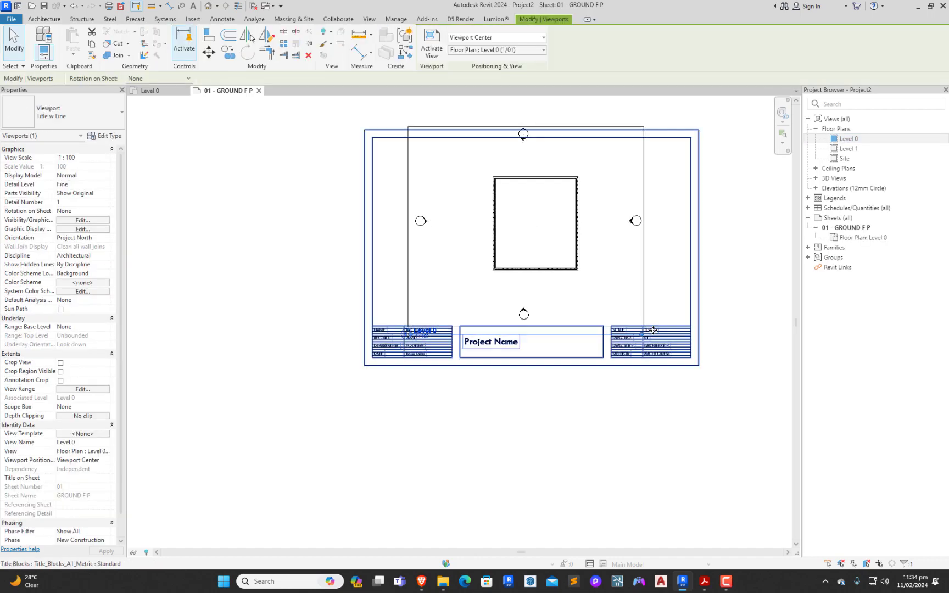
Step: Check the SCALE row of the title block and delete the Level 0 viewport from the sheet
scroll(625, 337, "up", 10)
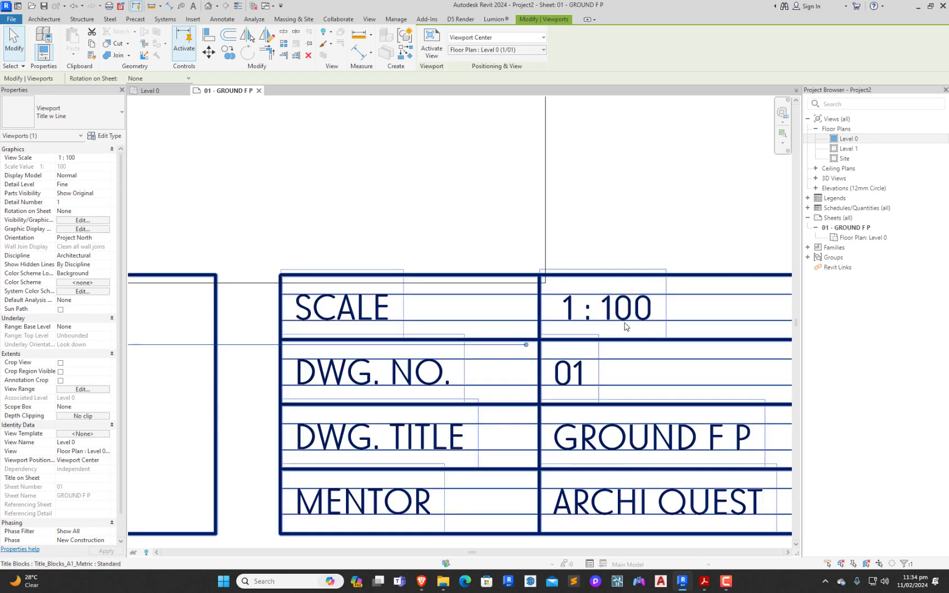
scroll(626, 329, "down", 5)
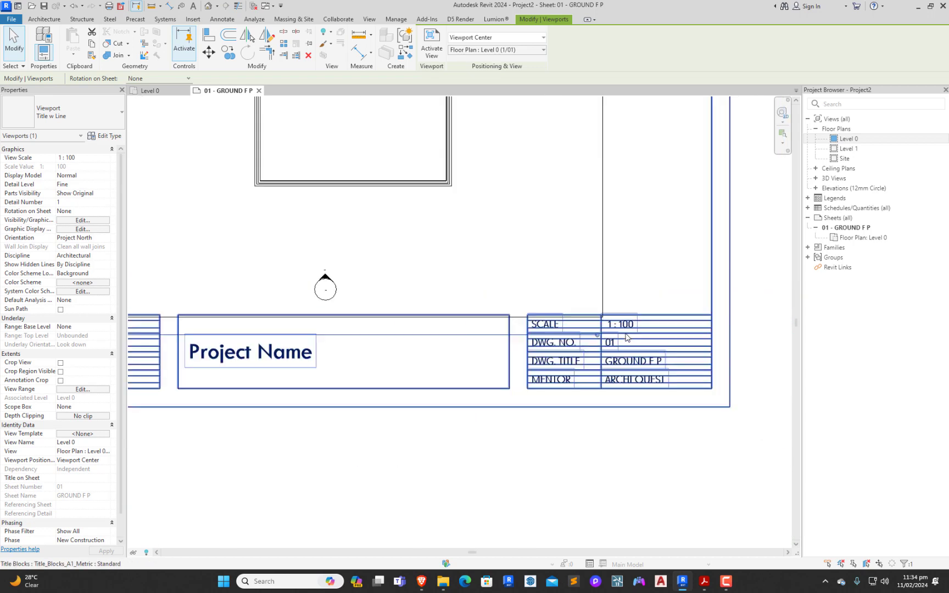
key("Delete")
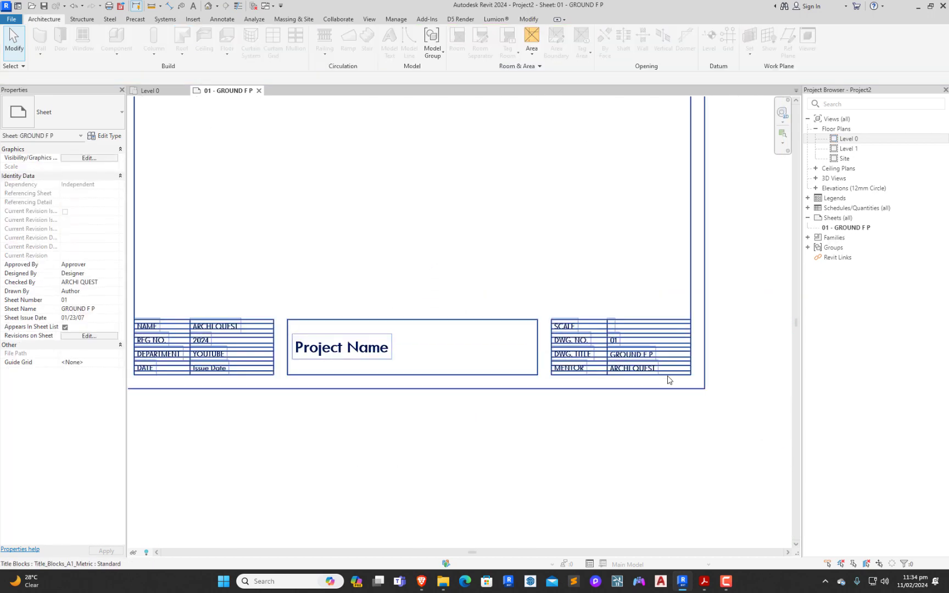
scroll(620, 329, "up", 3)
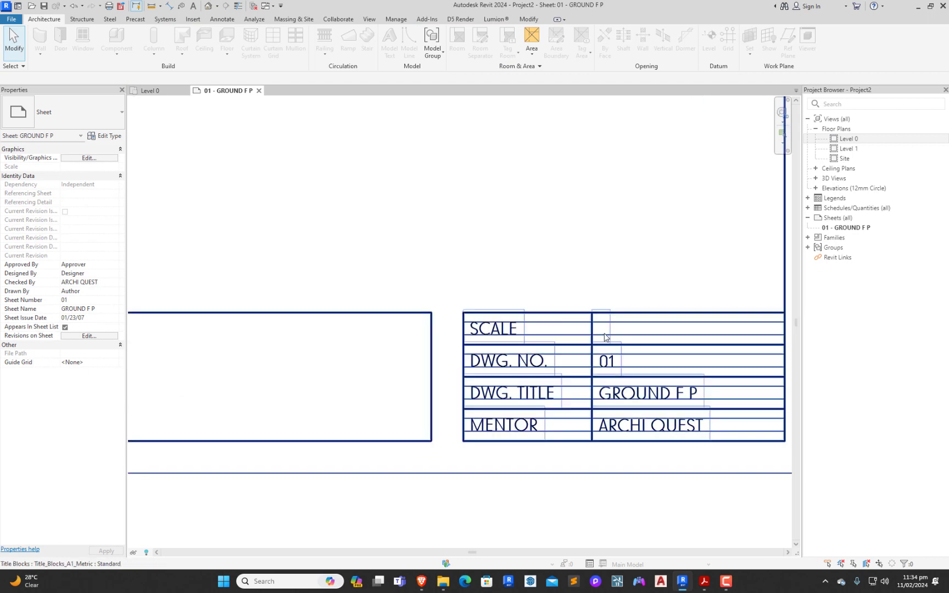
scroll(613, 336, "down", 3)
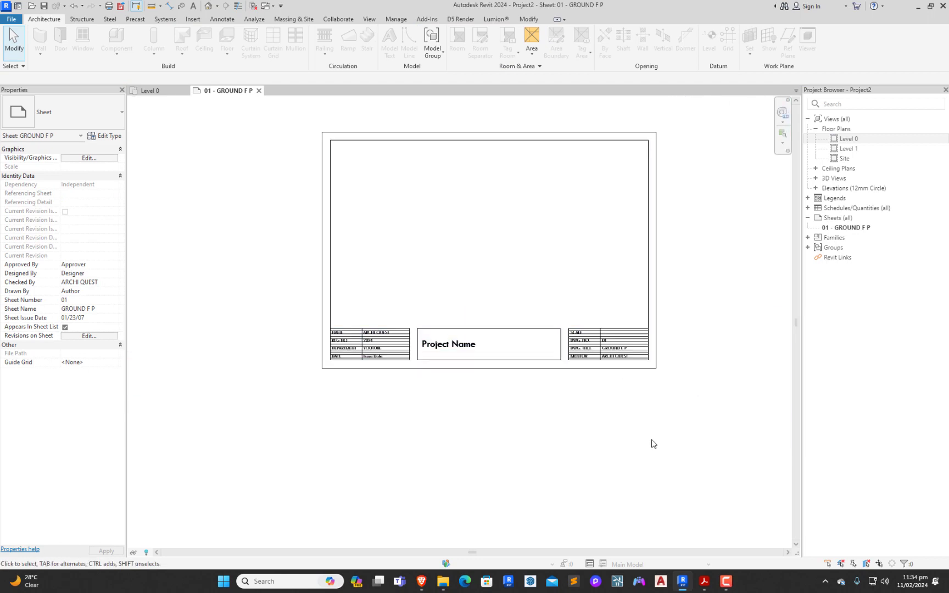
Step: Set the title block's Project Name value to HOW TO CREATE YOUR CUSTOM SHEET
scroll(475, 407, "down", 1)
scroll(462, 357, "up", 2)
left_click(464, 346)
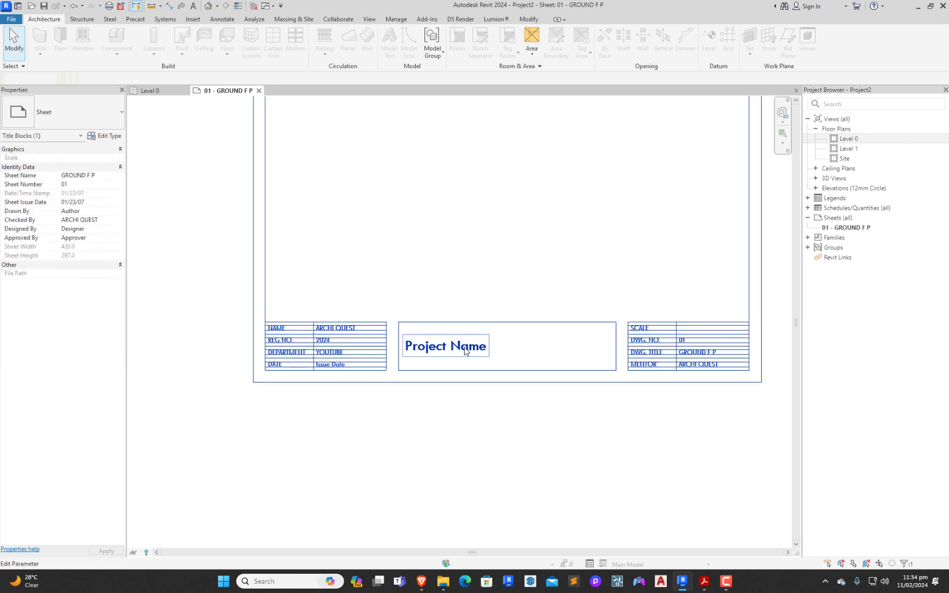
left_click(470, 349)
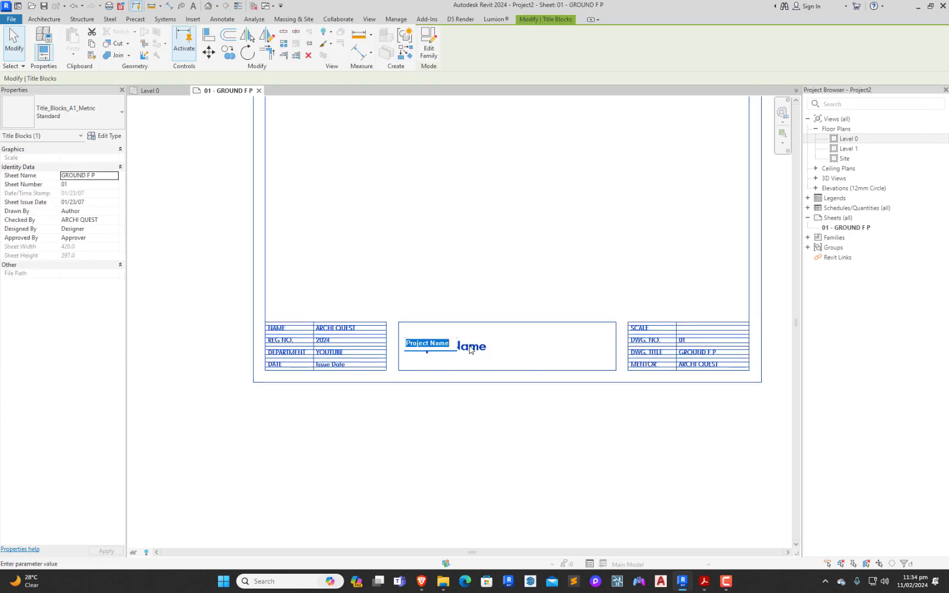
type("HO")
type("W TO CREATE YOU")
type("R CUST")
type("OM SHRR")
key("BackSpace")
key("BackSpace")
type("EET")
left_click(549, 269)
left_click(597, 251)
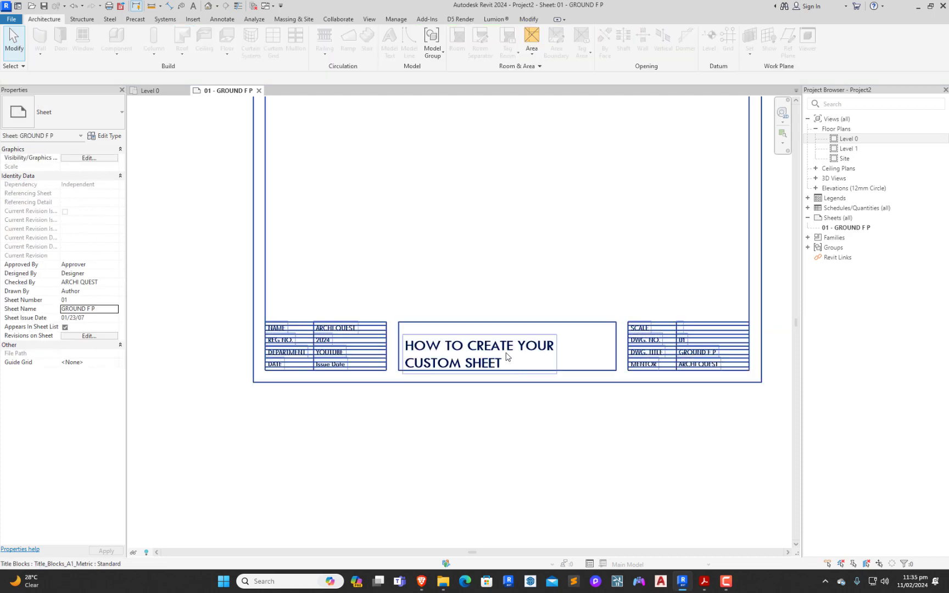
Step: Stretch the Project Name label to the full width of its box in the title block family and reload it, overwriting the existing version and parameter values
left_click(641, 383)
left_click(432, 46)
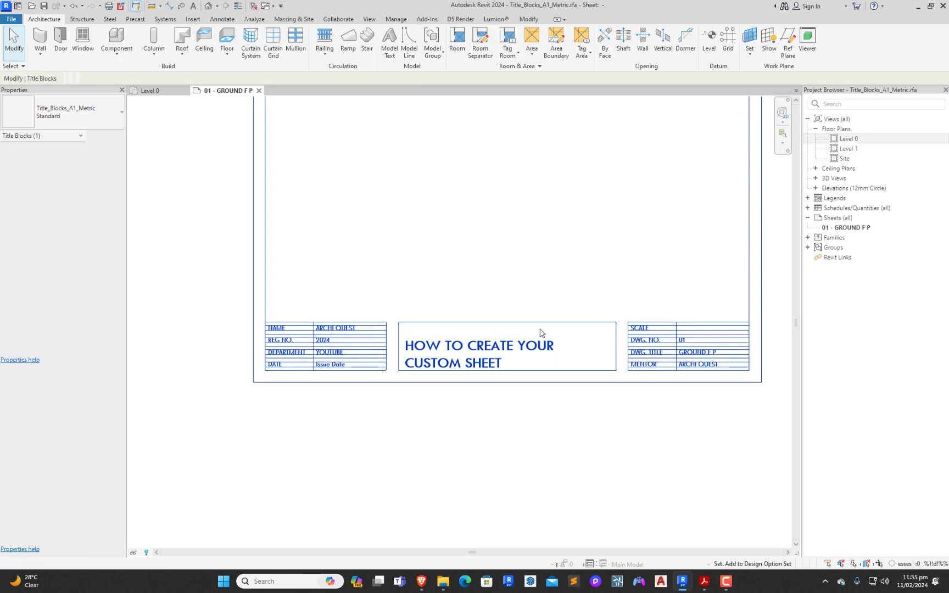
left_click(435, 489)
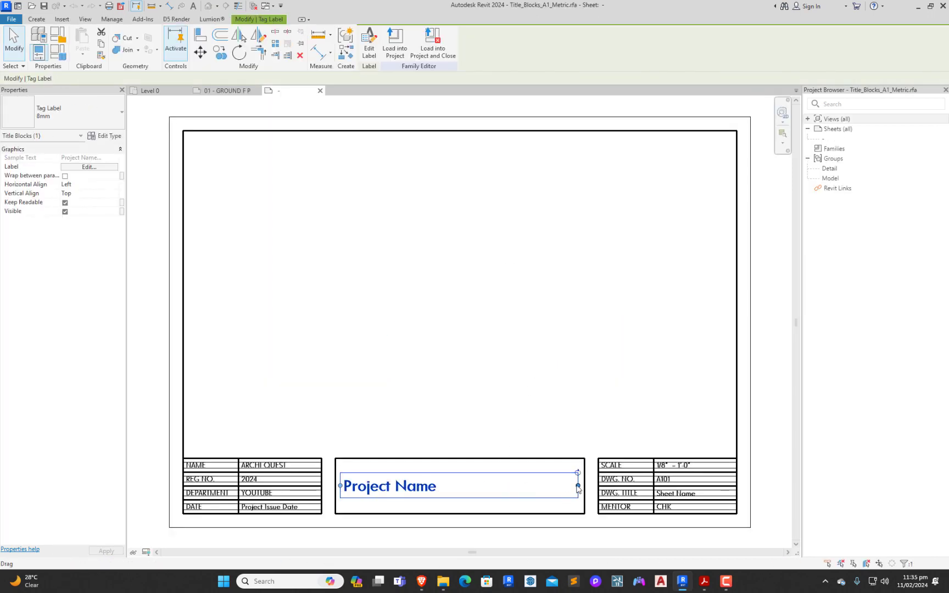
left_click_drag(578, 485, 603, 485)
left_click_drag(355, 485, 350, 485)
left_click_drag(602, 486, 586, 485)
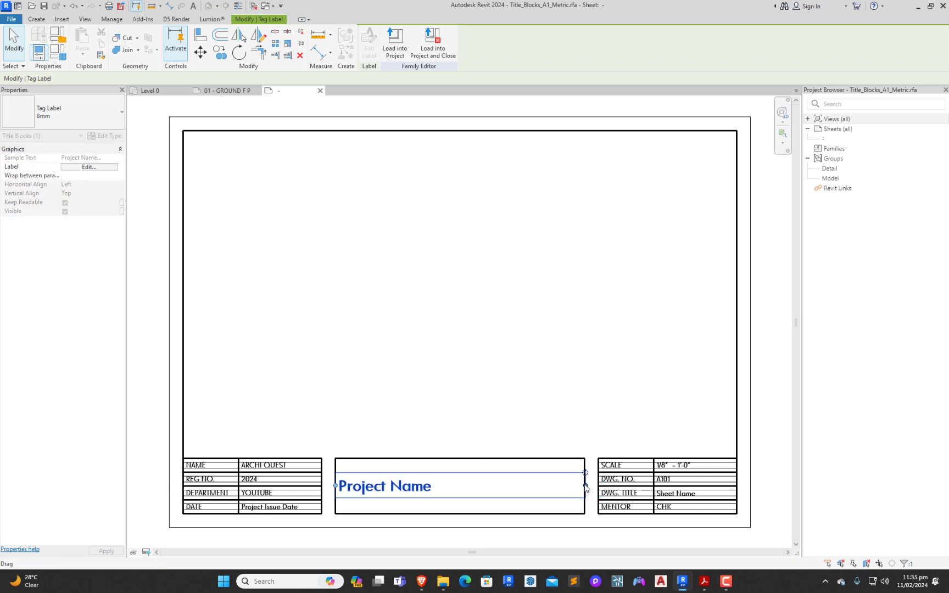
left_click(389, 39)
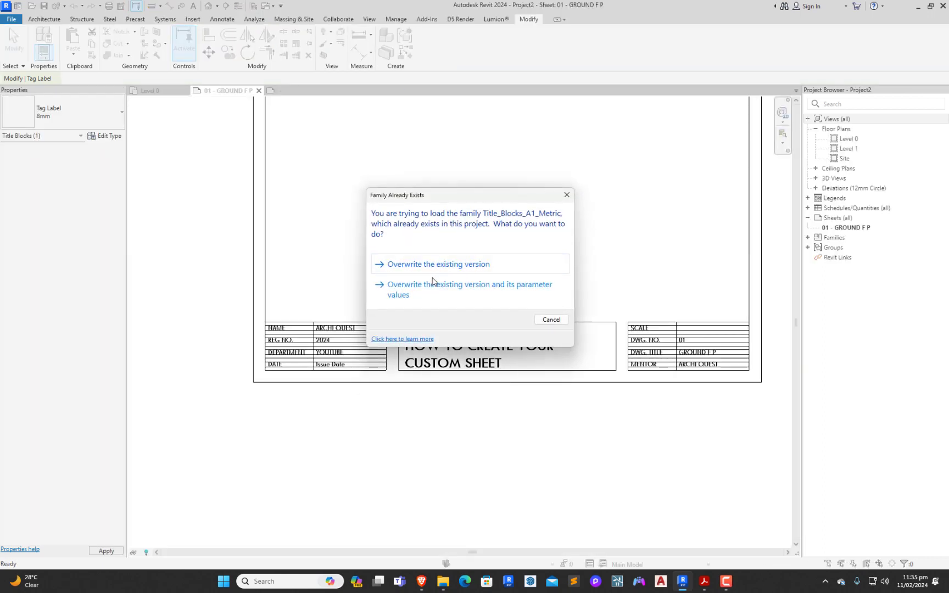
left_click(432, 282)
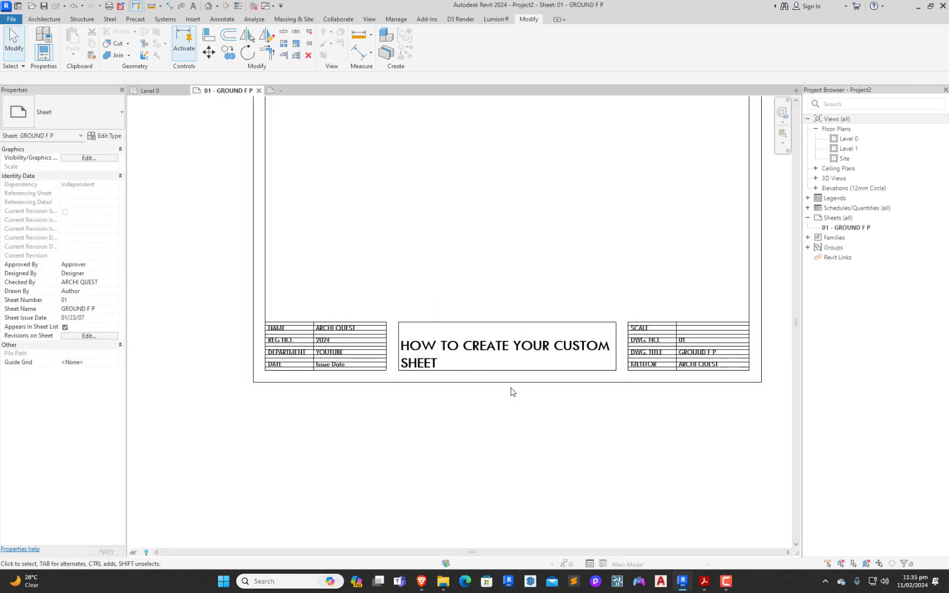
Step: Set the Project Name label's text size to 7 mm in the title block family and reload it, overwriting the existing version and parameter values
left_click(535, 355)
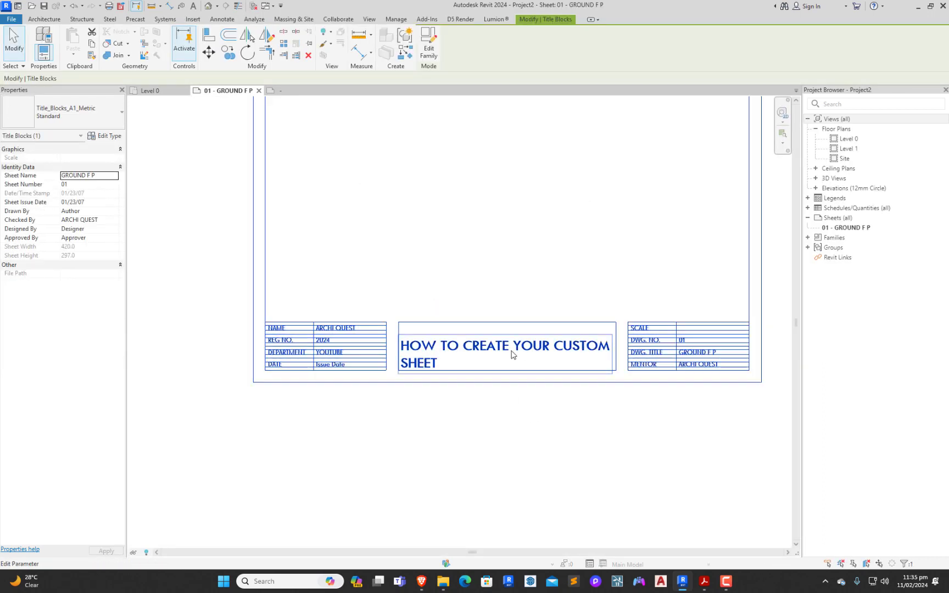
left_click(277, 90)
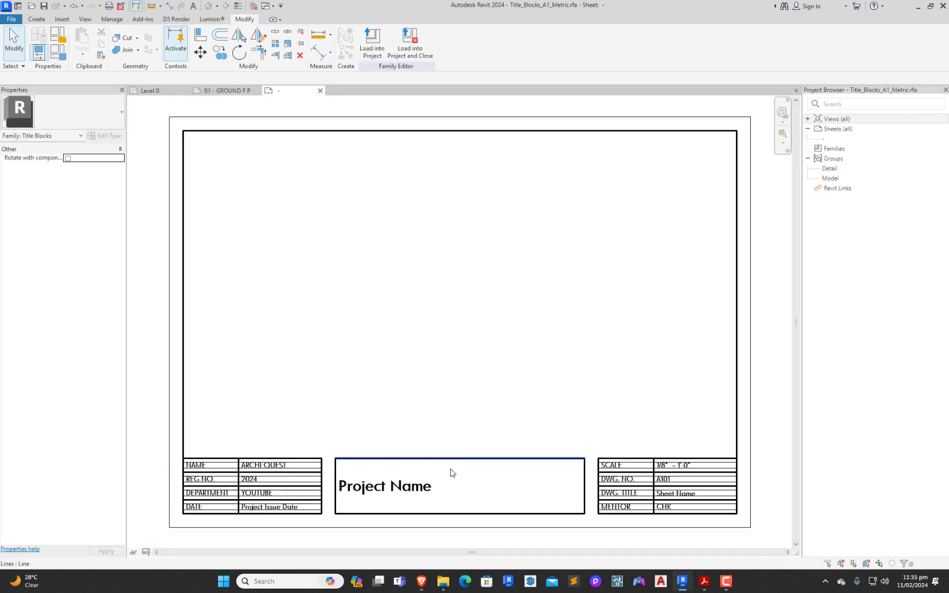
left_click(430, 488)
left_click(109, 136)
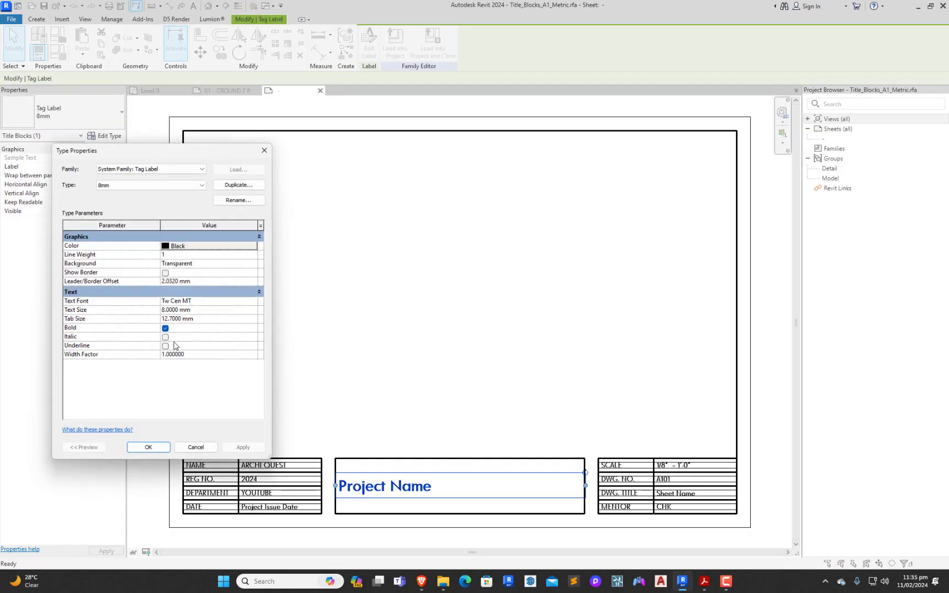
double_click(172, 310)
type("7")
left_click(148, 447)
left_click(410, 361)
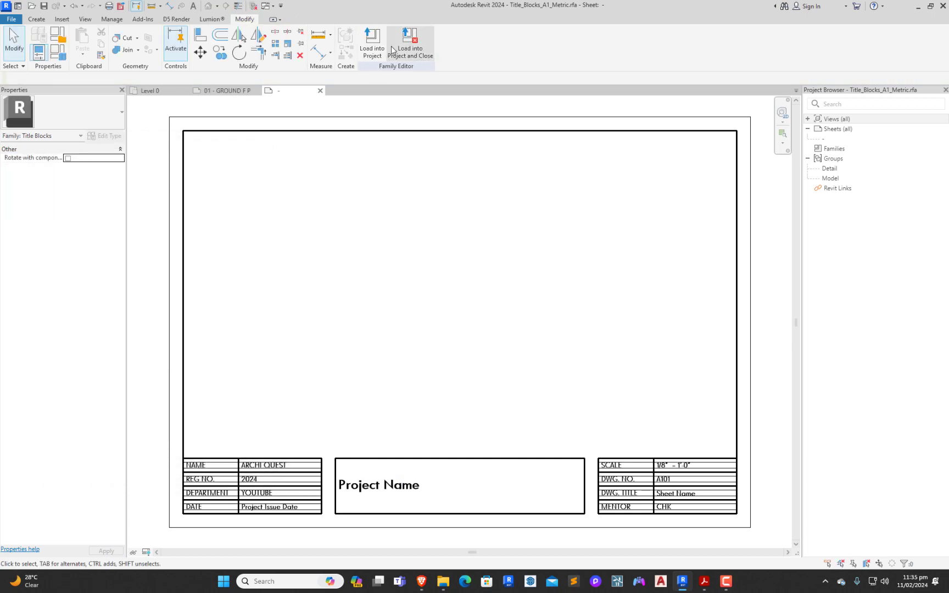
left_click(372, 42)
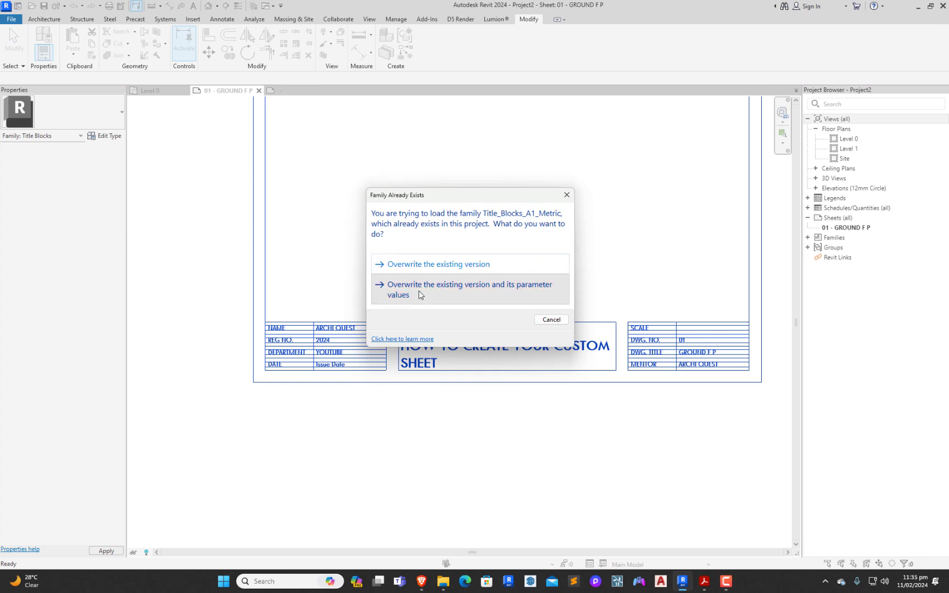
left_click(420, 294)
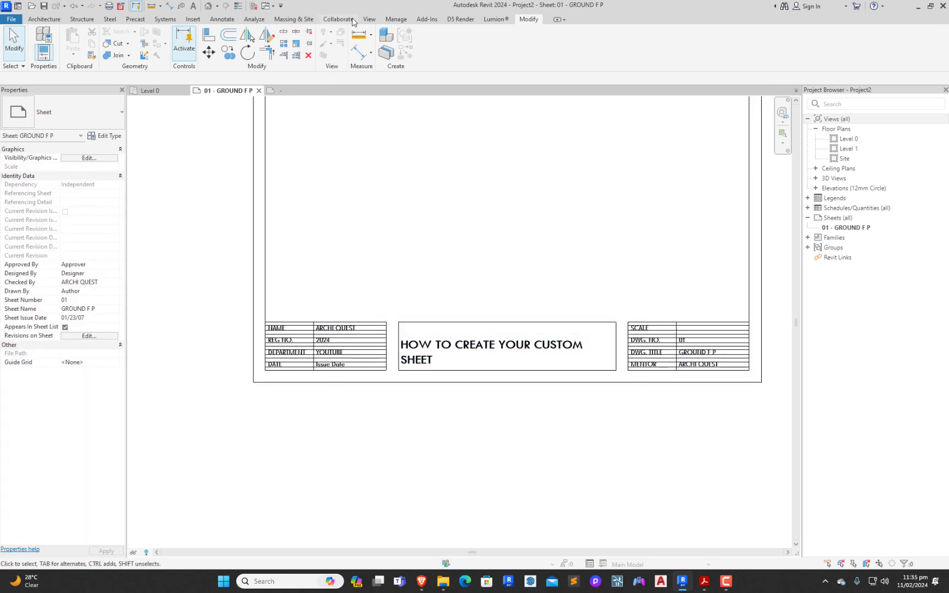
Step: Set the Project Name label's text size to 5 mm in the title block family and reload it, overwriting the existing version and parameter values
left_click(279, 91)
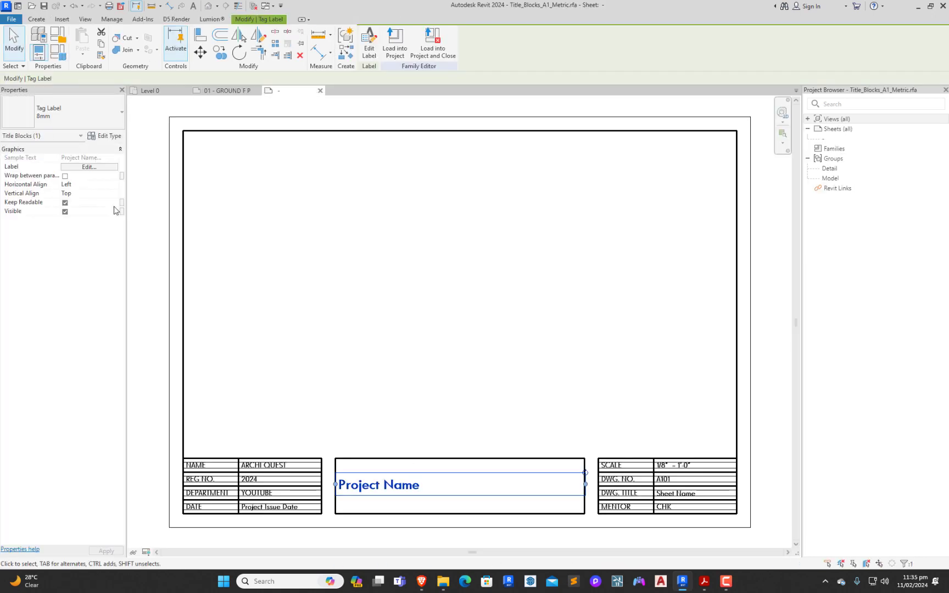
left_click(106, 136)
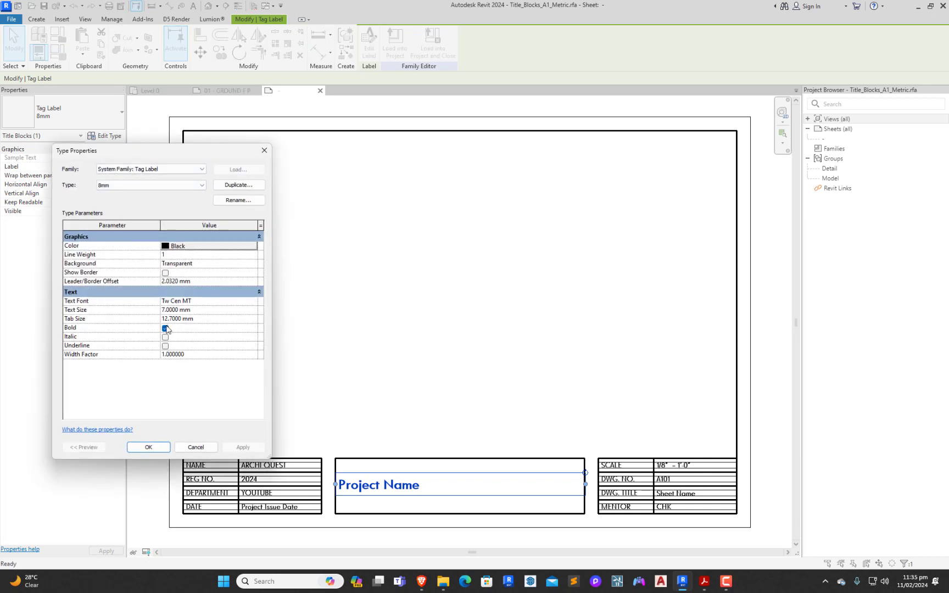
left_click(167, 311)
double_click(167, 310)
type("5")
left_click(148, 447)
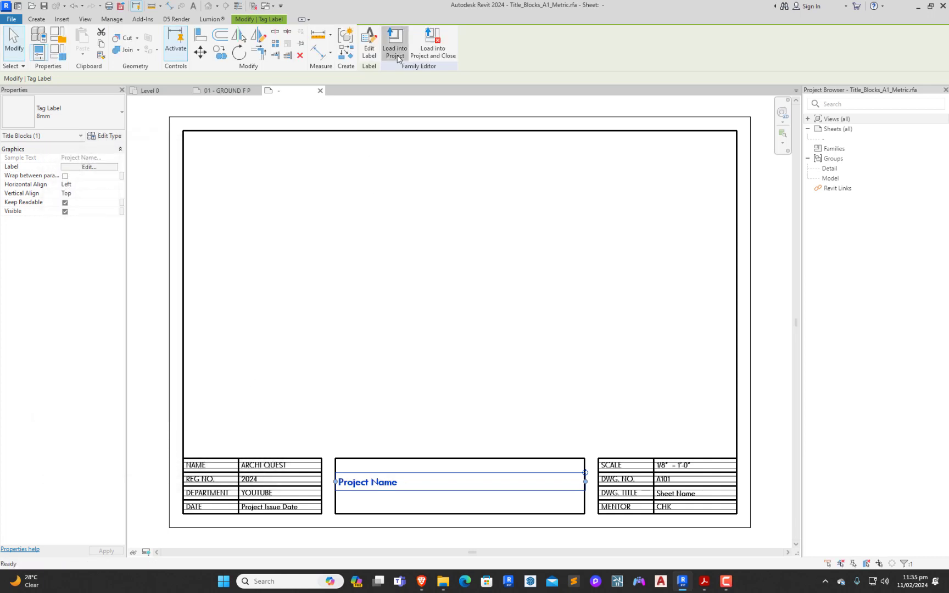
left_click(394, 43)
left_click(416, 284)
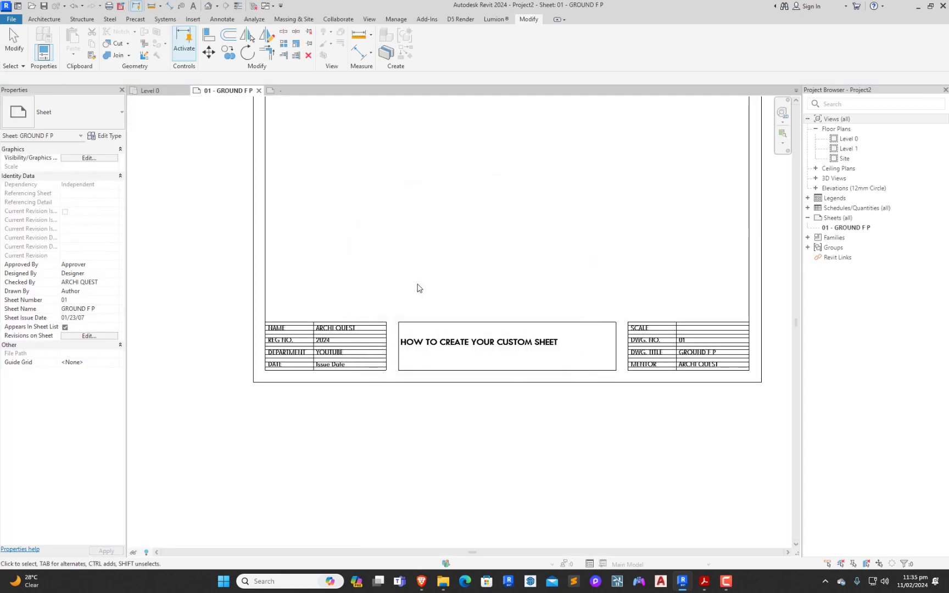
Step: Shift the Project Name label's start inward from the box's left edge to centre the title, and reload the family, overwriting its parameter values
left_click(297, 90)
left_click(341, 483)
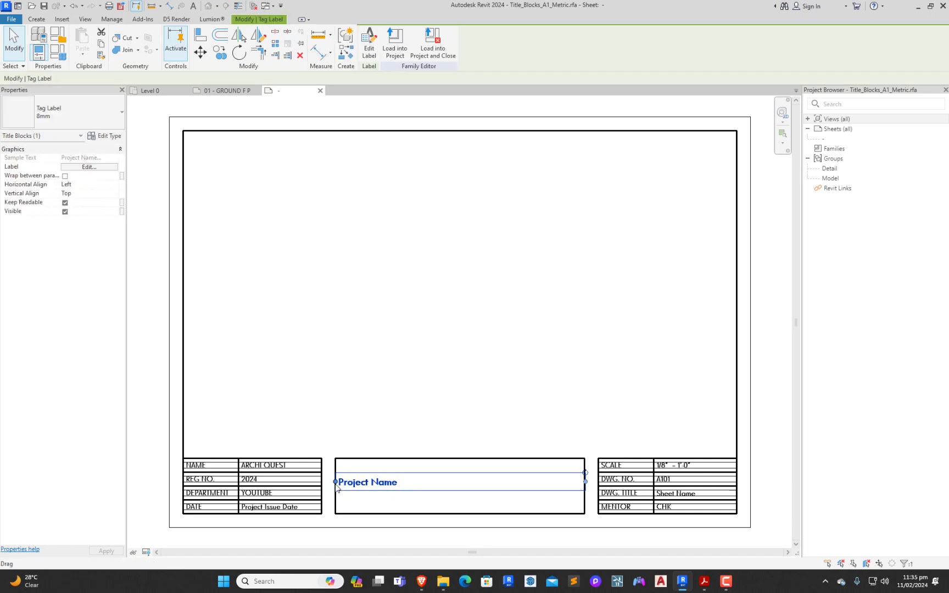
left_click_drag(337, 483, 379, 483)
left_click(427, 348)
left_click(372, 44)
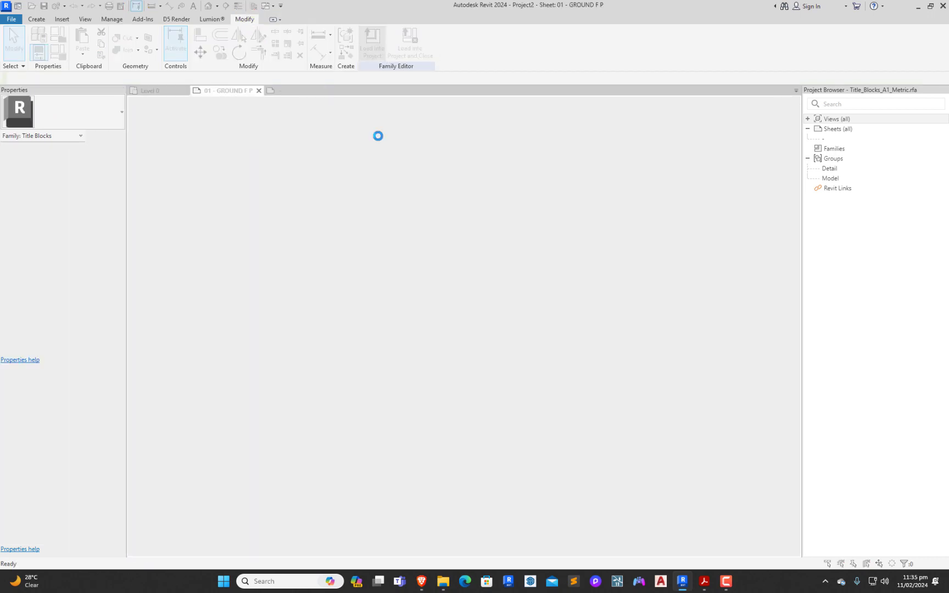
left_click(437, 285)
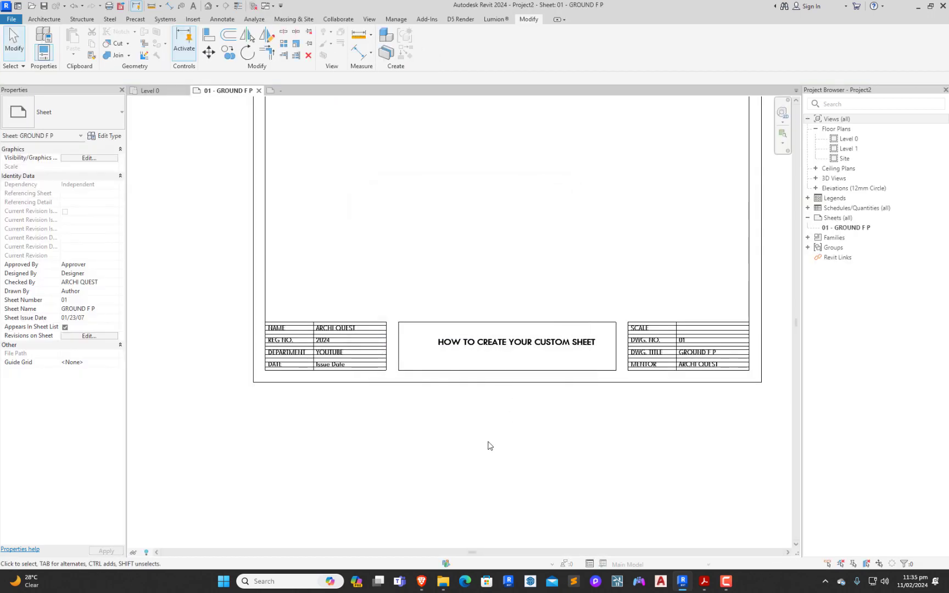
scroll(461, 432, "down", 4)
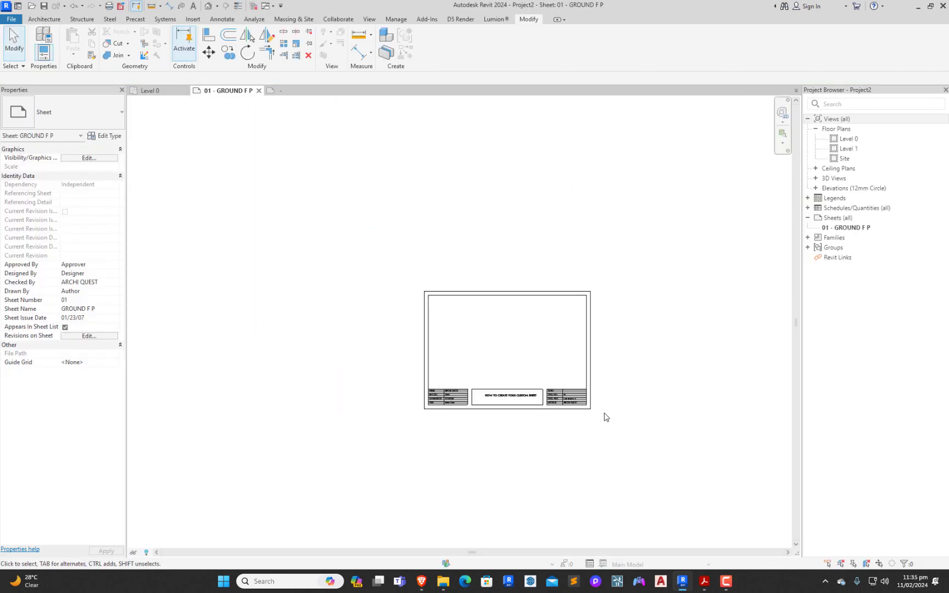
scroll(490, 366, "up", 2)
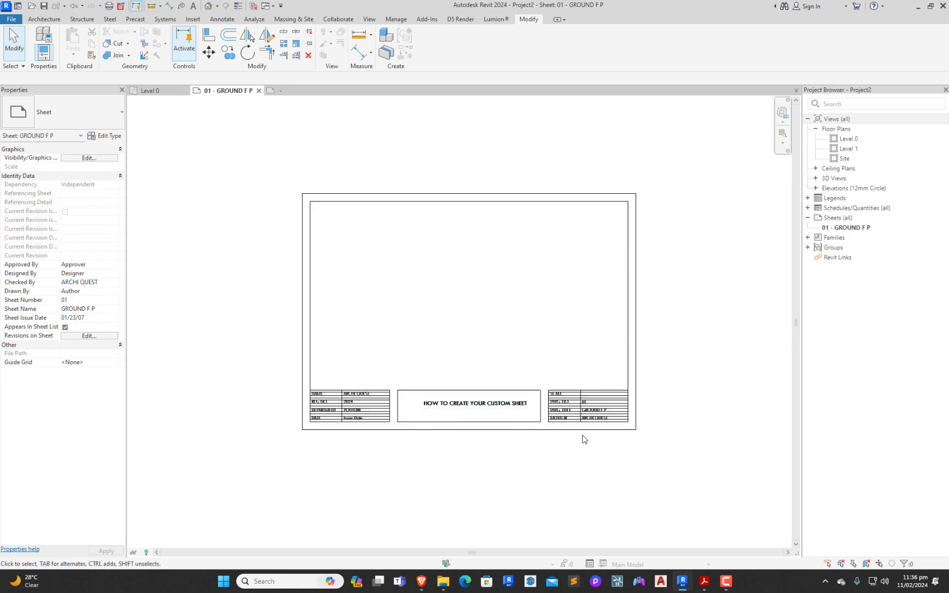
scroll(417, 418, "up", 2)
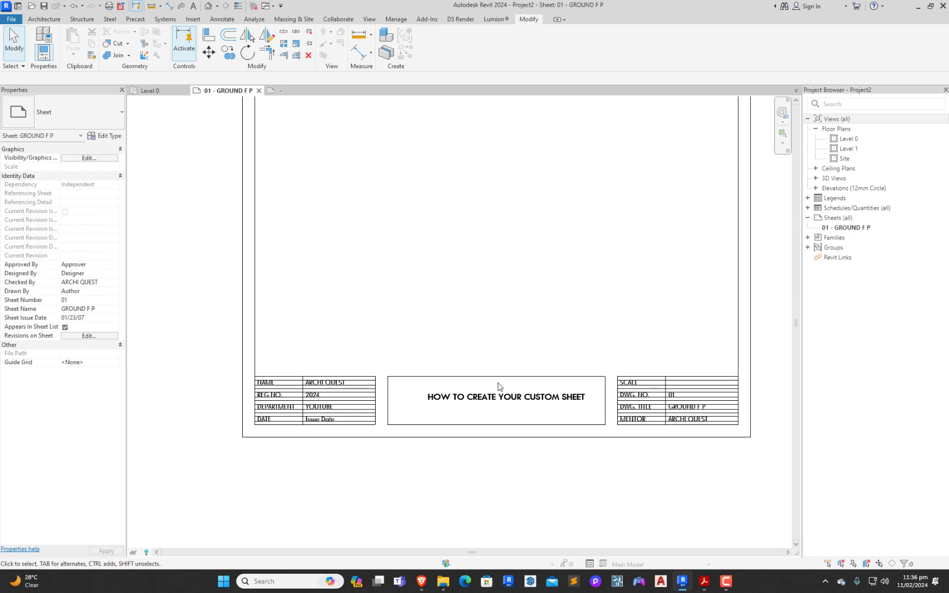
scroll(274, 432, "up", 2)
left_click(372, 408)
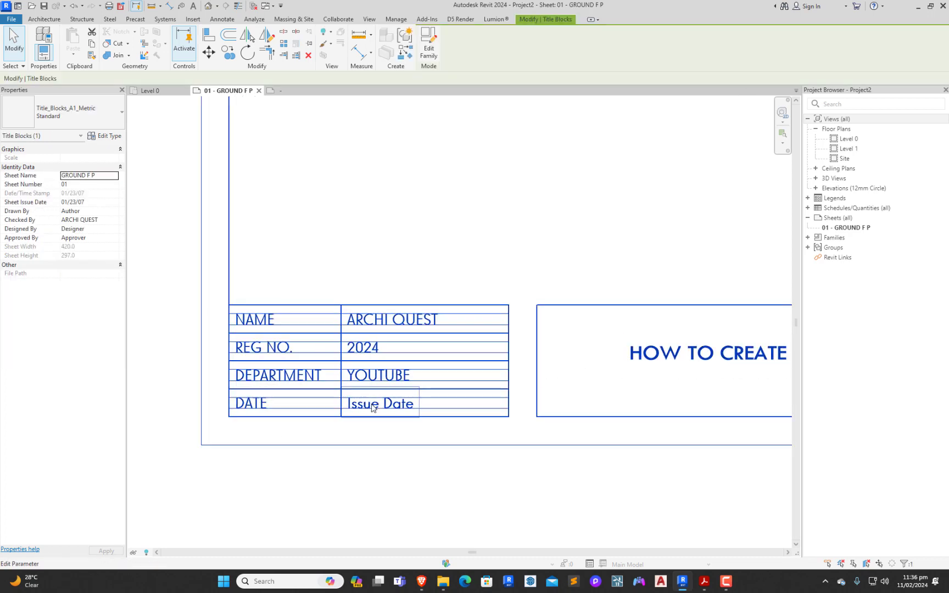
left_click(373, 408)
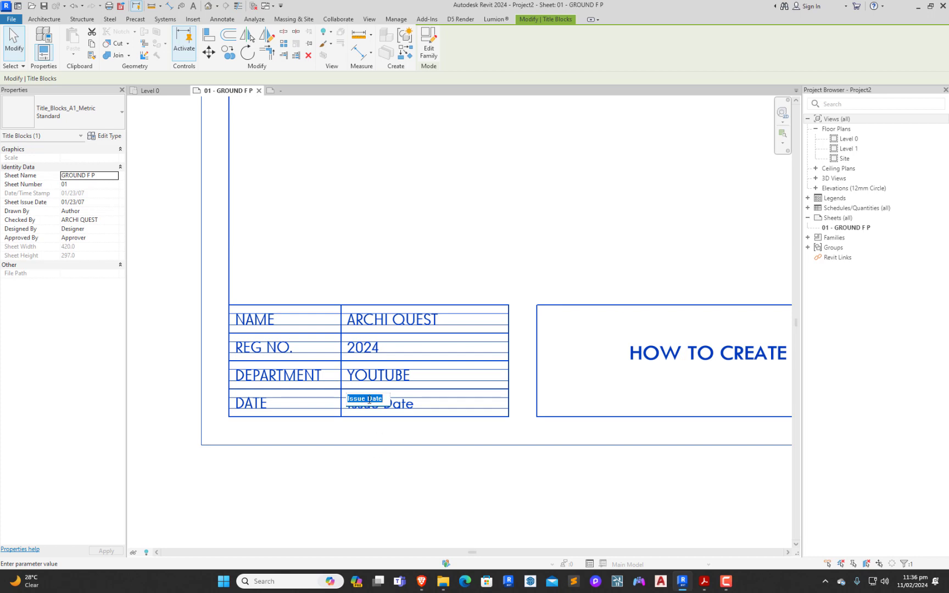
left_click(403, 466)
scroll(359, 422, "down", 5)
left_click(394, 463)
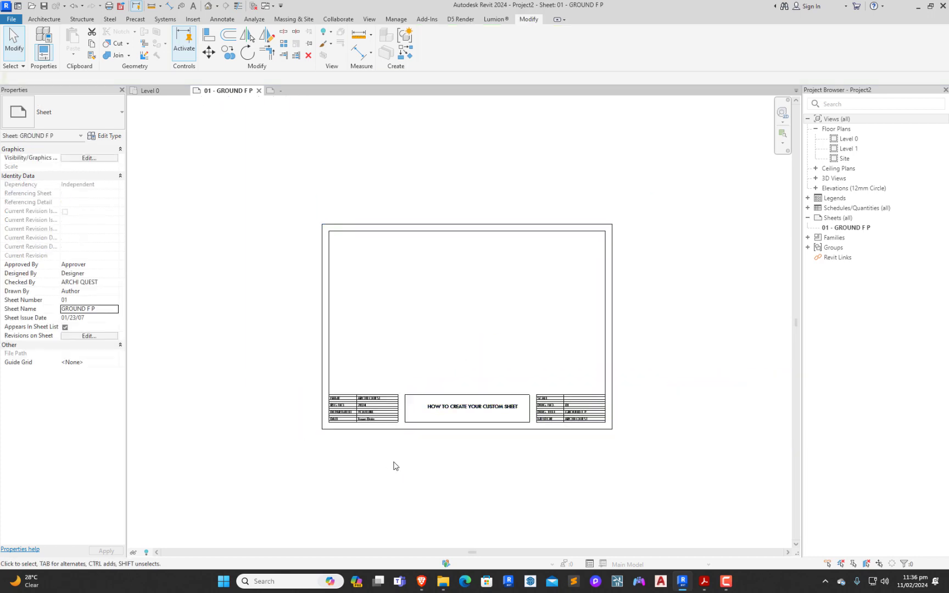
scroll(424, 379, "up", 3)
scroll(561, 400, "down", 2)
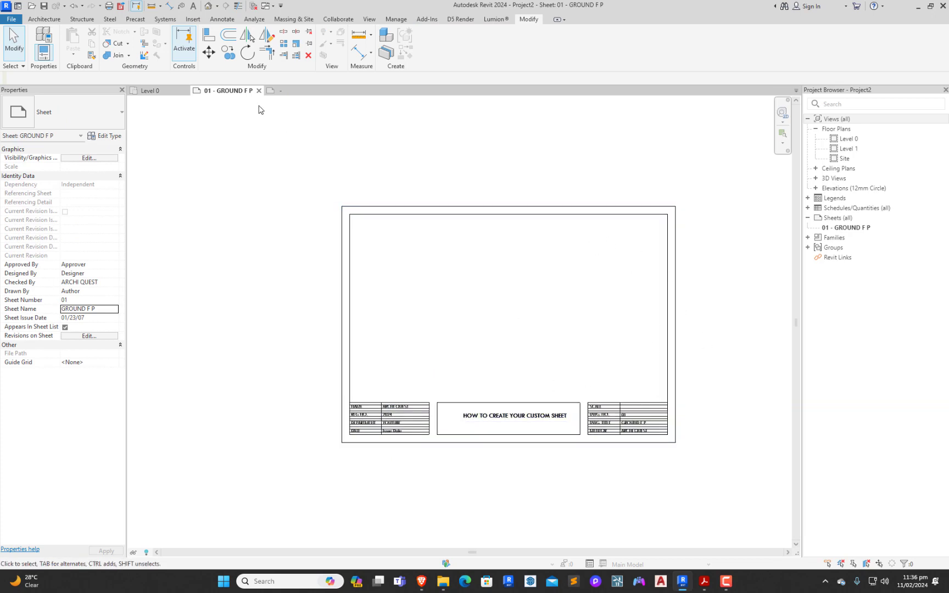
Step: Delete the thin guide lines behind the text rows in both title block tables of the Title_Blocks_A1_Metric family
left_click(291, 93)
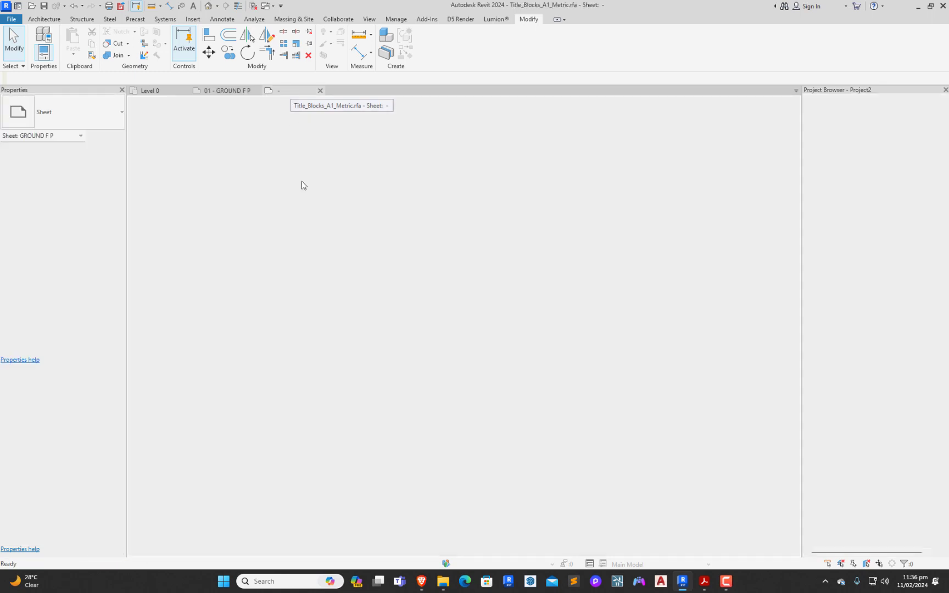
scroll(200, 509, "up", 2)
scroll(201, 509, "up", 2)
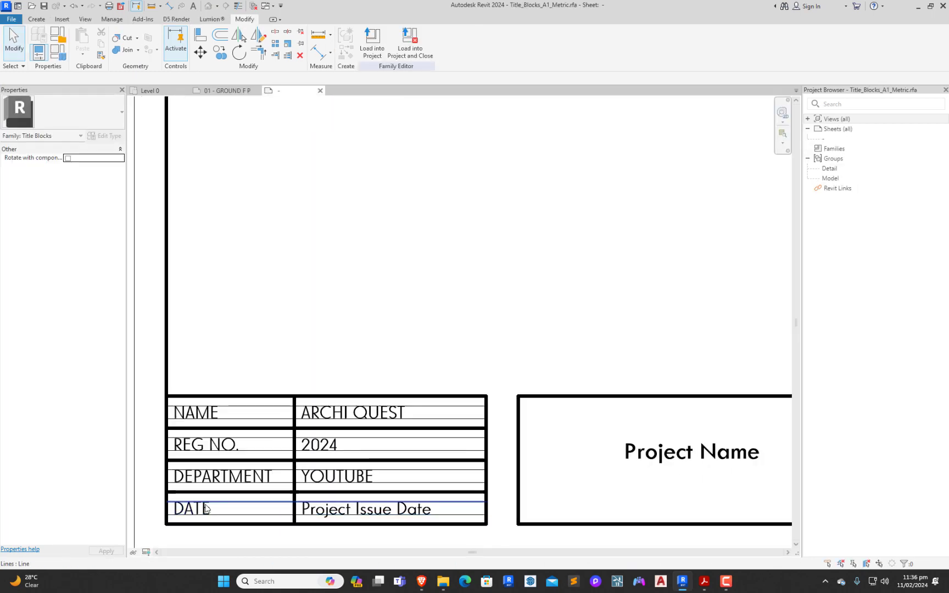
left_click(234, 503)
left_click(236, 514, "ctrl")
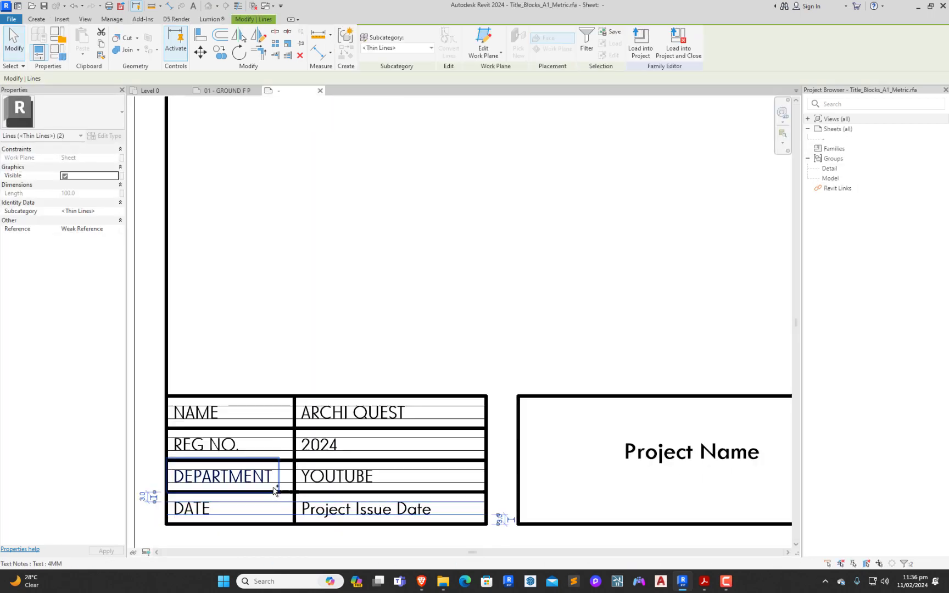
left_click(280, 483, "ctrl")
left_click(280, 451, "ctrl")
left_click(281, 438, "ctrl")
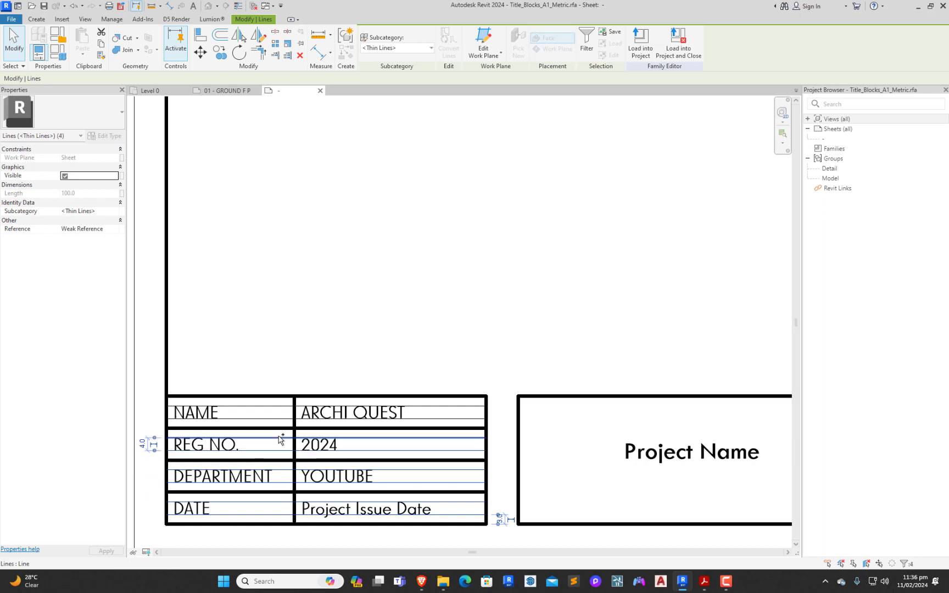
left_click(279, 421, "ctrl")
left_click(278, 419, "ctrl")
left_click(280, 407, "ctrl")
scroll(262, 400, "down", 5)
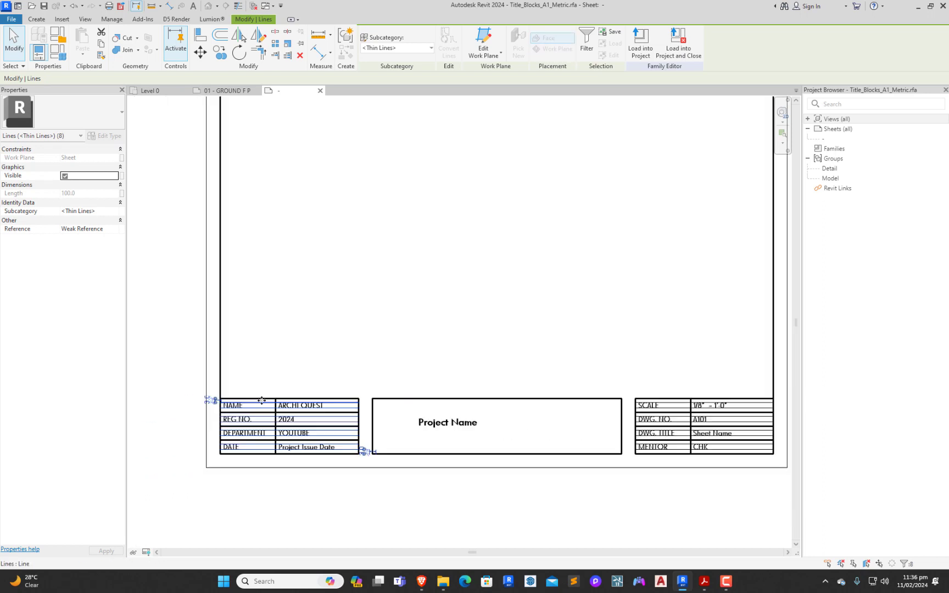
scroll(495, 425, "up", 5)
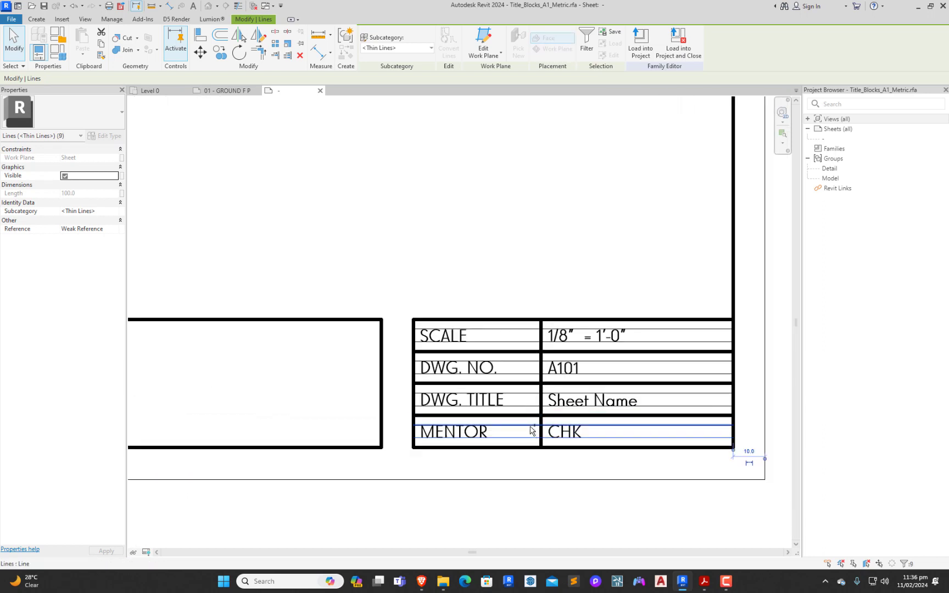
left_click(531, 407, "ctrl")
left_click(531, 361, "ctrl")
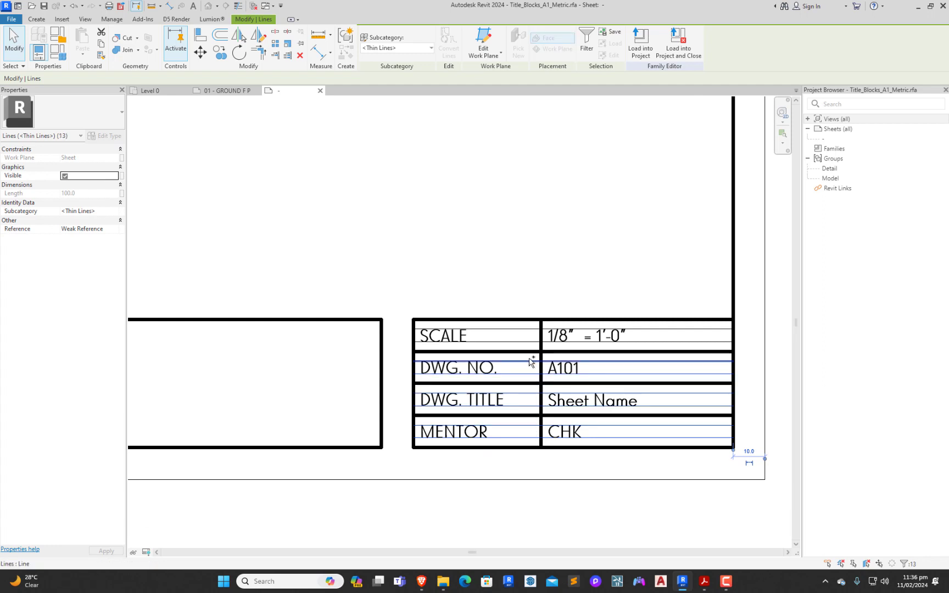
left_click(532, 342, "ctrl")
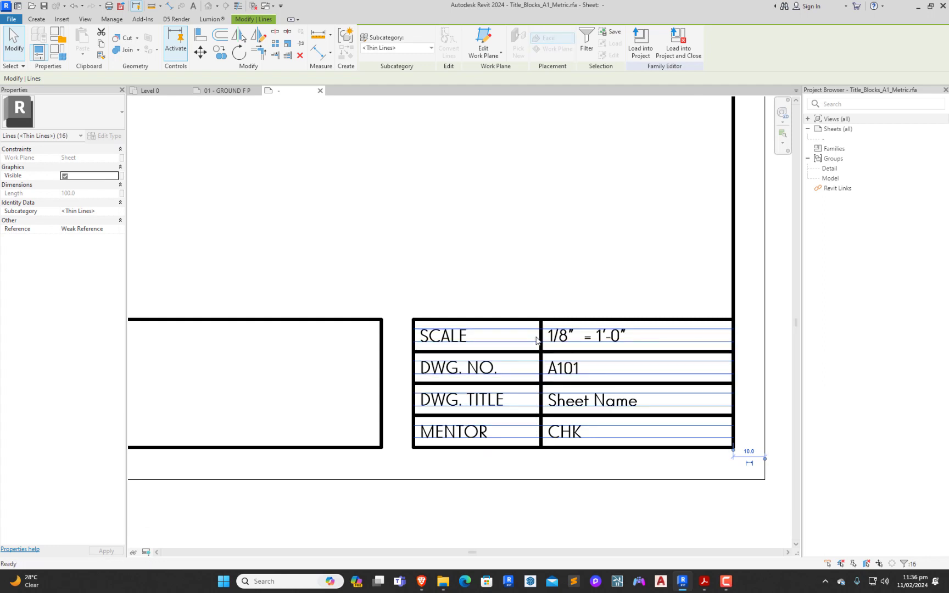
key("Delete")
Step: Reload the title block family into the project, overwriting the existing version and its parameter values
scroll(611, 439, "down", 5)
left_click(396, 45)
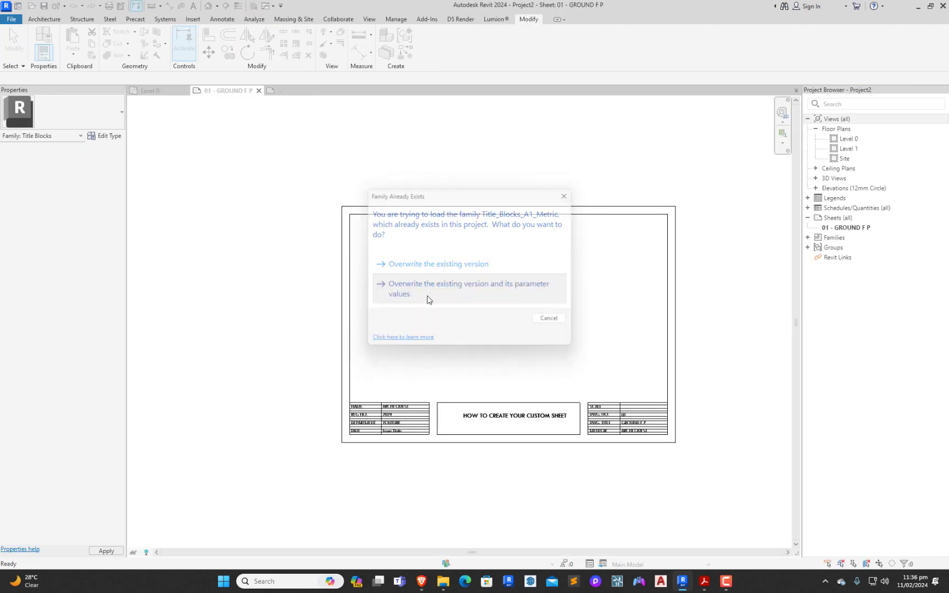
left_click(427, 299)
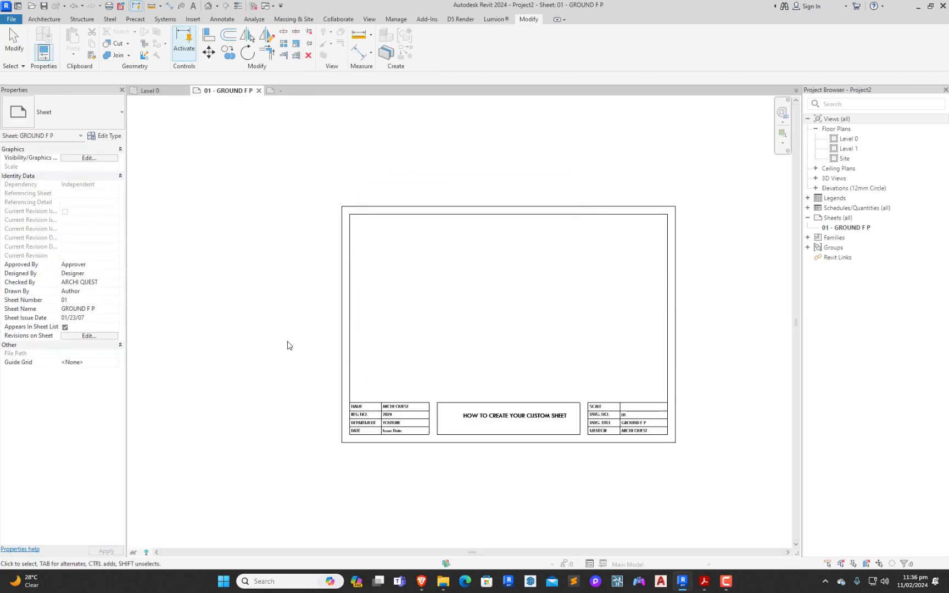
Step: Review the reloaded title block on the GROUND F P sheet, checking its border, both tables and the project name box
scroll(542, 464, "up", 2)
scroll(494, 447, "down", 1)
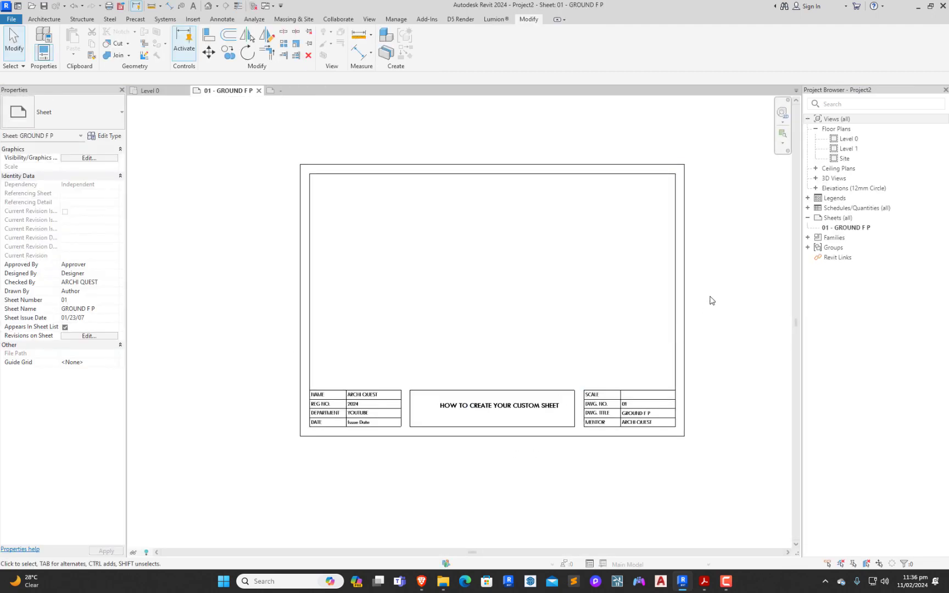
scroll(585, 382, "down", 2)
scroll(657, 351, "up", 2)
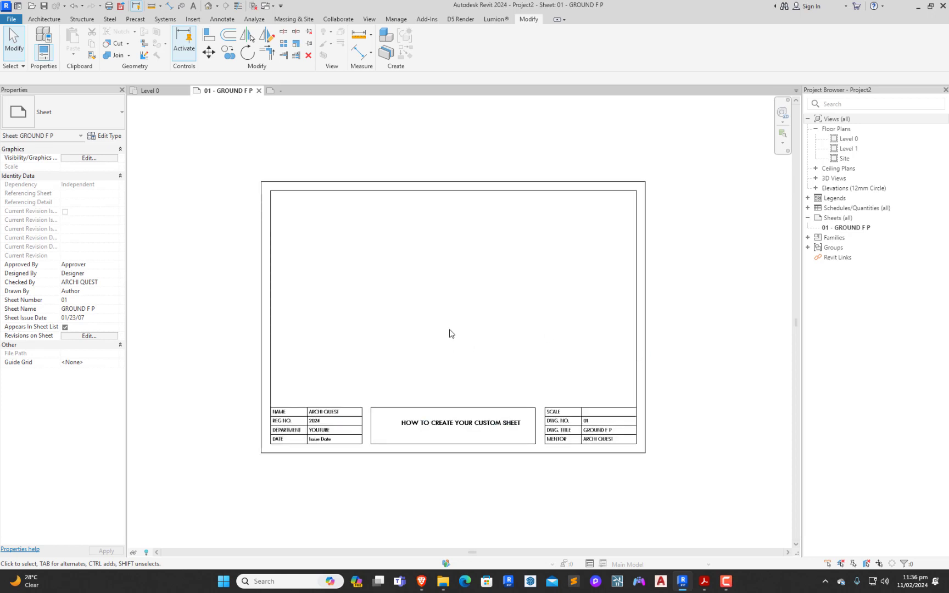
left_click(463, 438)
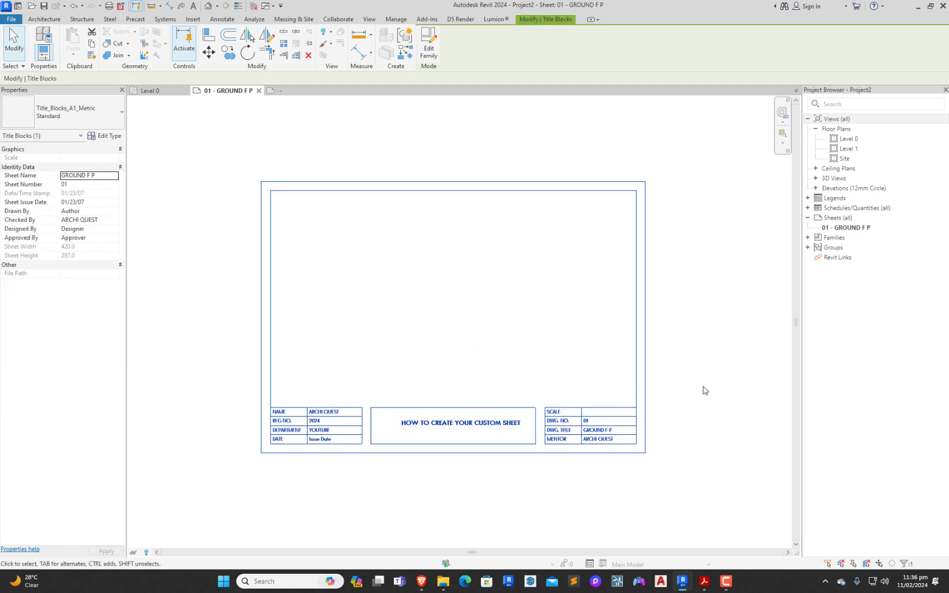
scroll(641, 382, "down", 1)
scroll(620, 441, "up", 2)
scroll(586, 452, "down", 3)
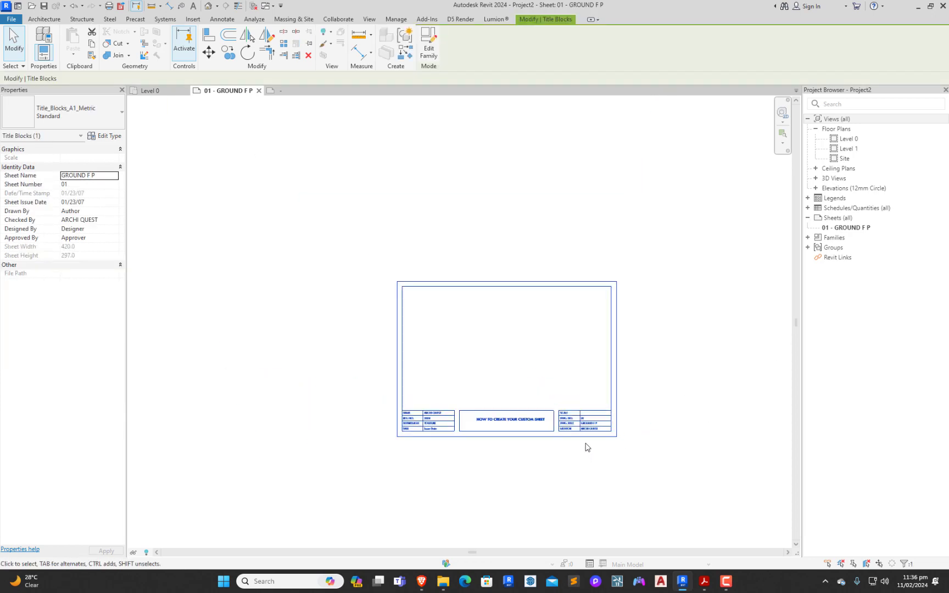
scroll(641, 416, "up", 1)
scroll(641, 415, "up", 1)
scroll(655, 358, "down", 2)
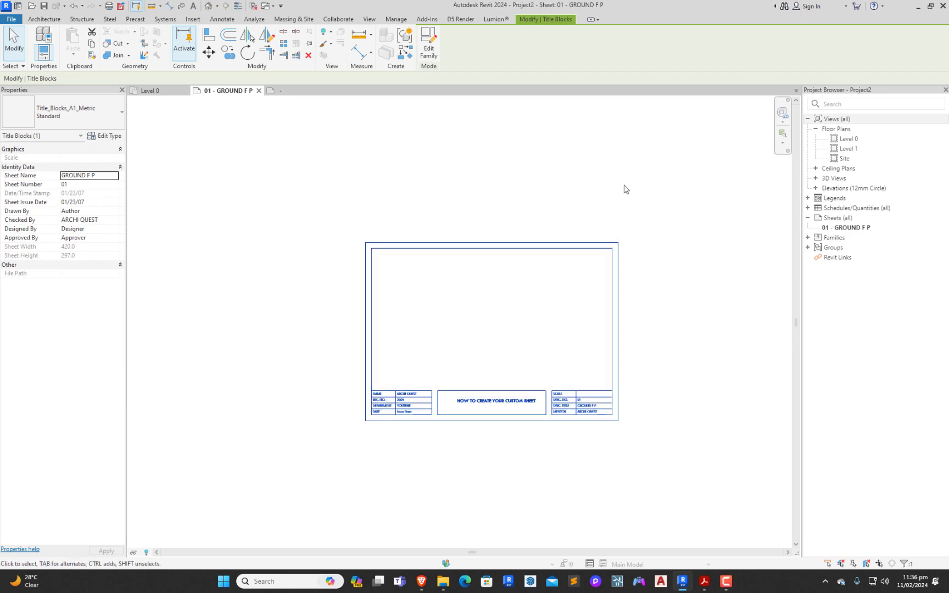
left_click(662, 186)
left_click_drag(657, 215, 542, 455)
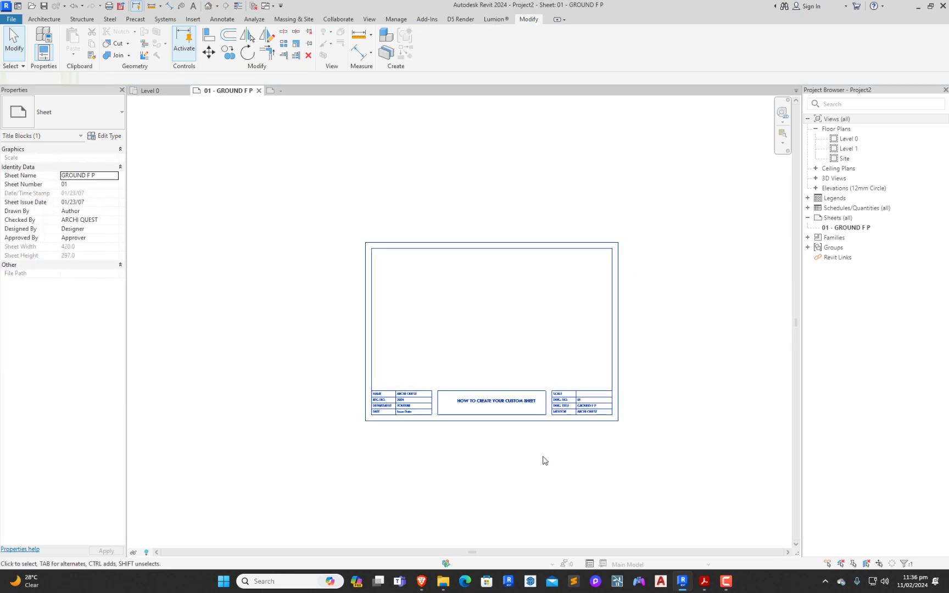
left_click(603, 360)
scroll(530, 470, "up", 2)
scroll(556, 419, "down", 2)
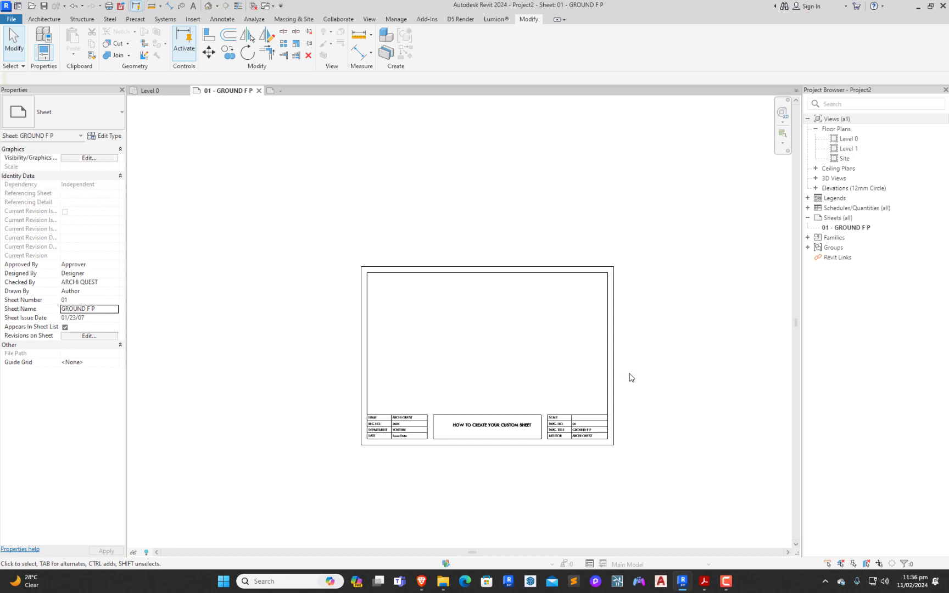
scroll(519, 263, "down", 1)
scroll(519, 322, "up", 2)
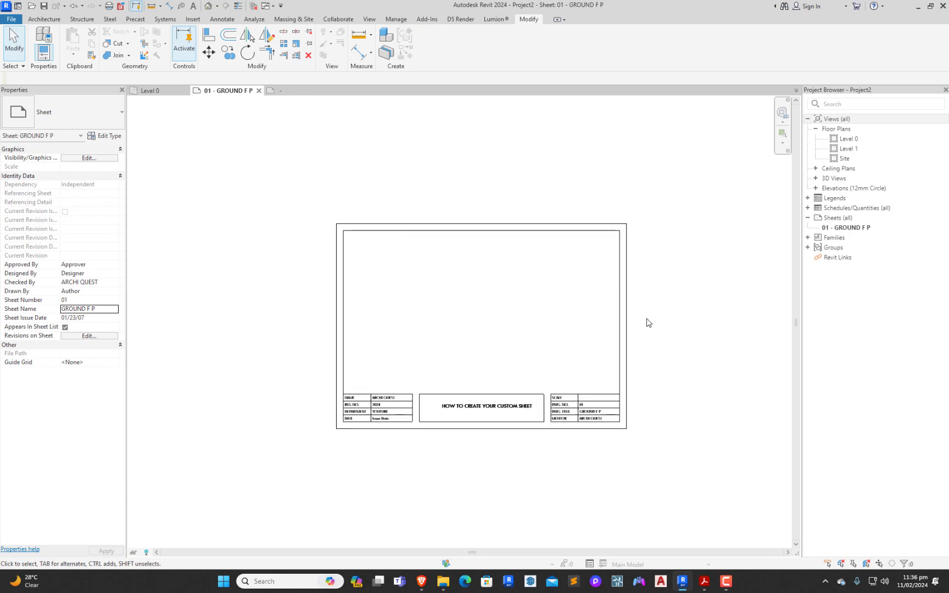
scroll(614, 322, "down", 2)
scroll(618, 322, "up", 2)
scroll(579, 319, "down", 2)
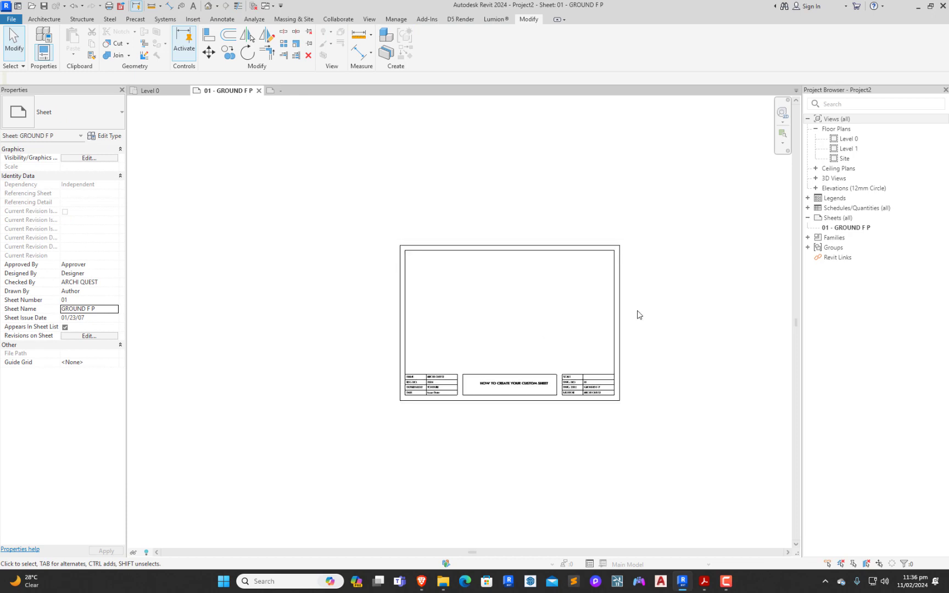
scroll(529, 311, "up", 2)
scroll(566, 339, "down", 2)
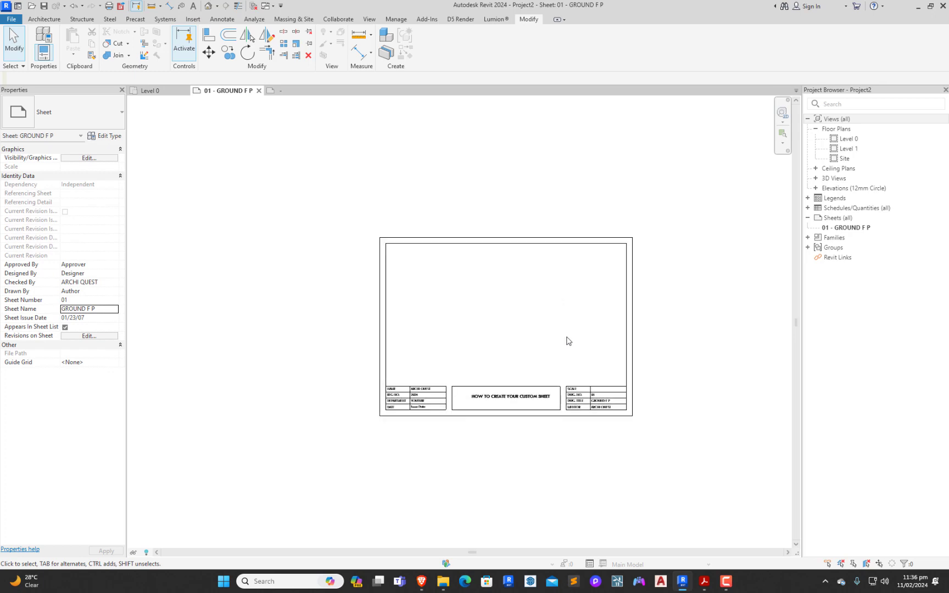
scroll(547, 412, "up", 3)
scroll(604, 420, "up", 1)
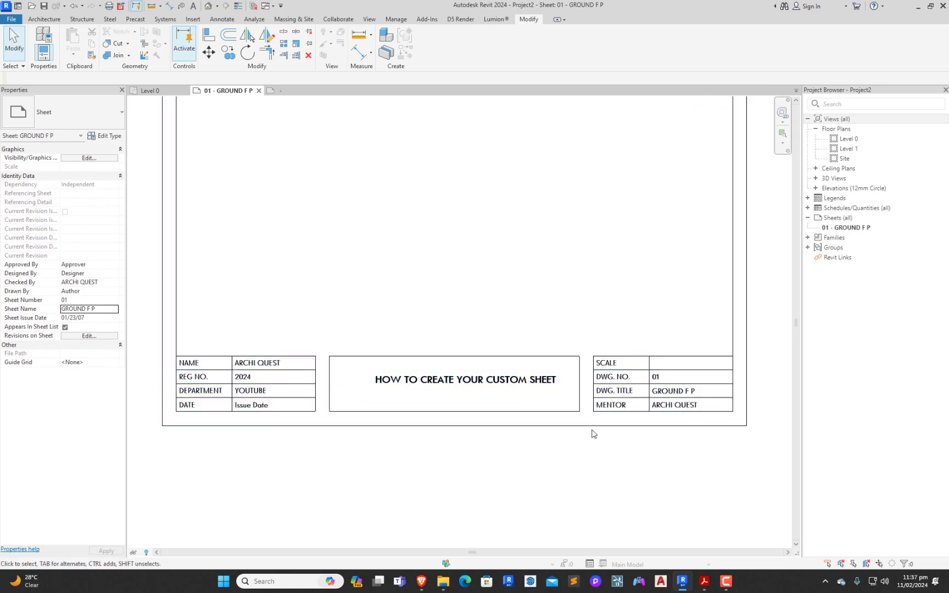
scroll(604, 429, "down", 3)
scroll(675, 418, "up", 4)
scroll(665, 421, "down", 3)
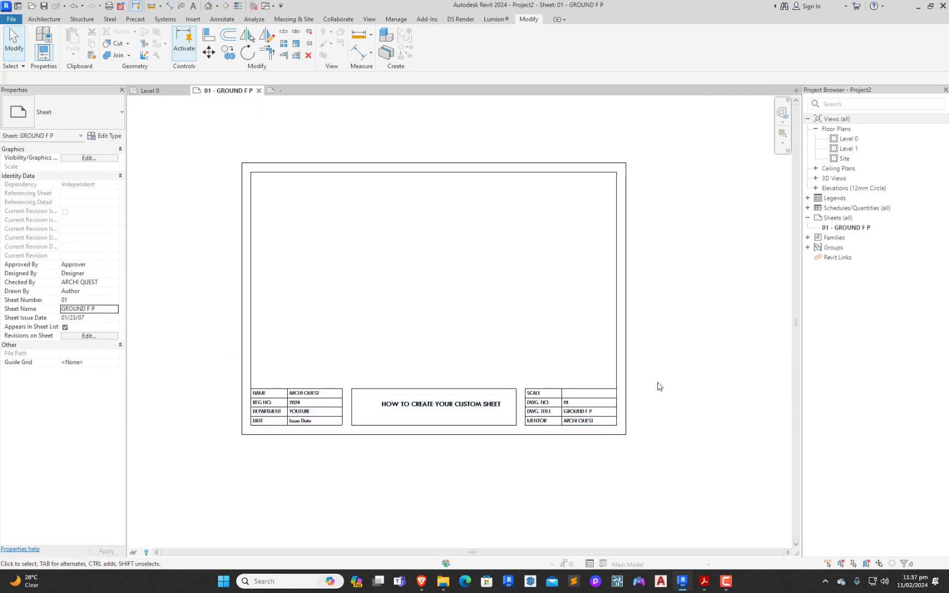